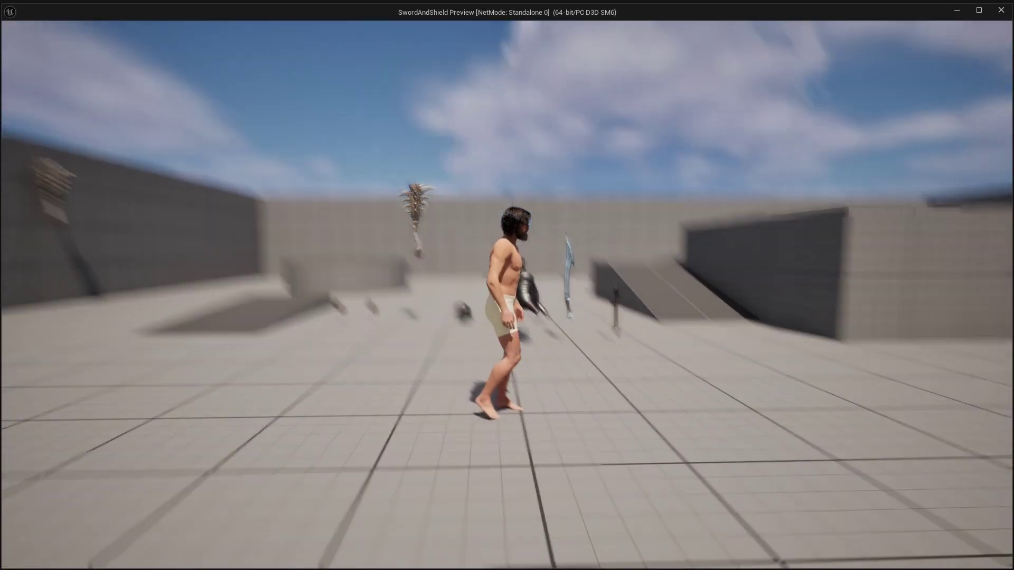
- Walk the character to the items in the running preview, pick one up and check the inventory's slot layout
key("w")
key("e")
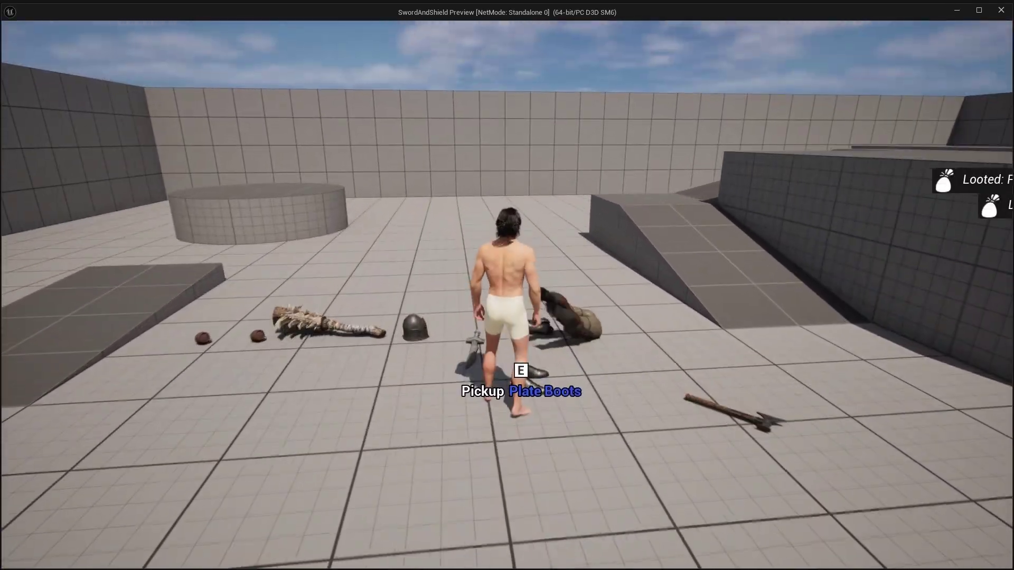
key("i")
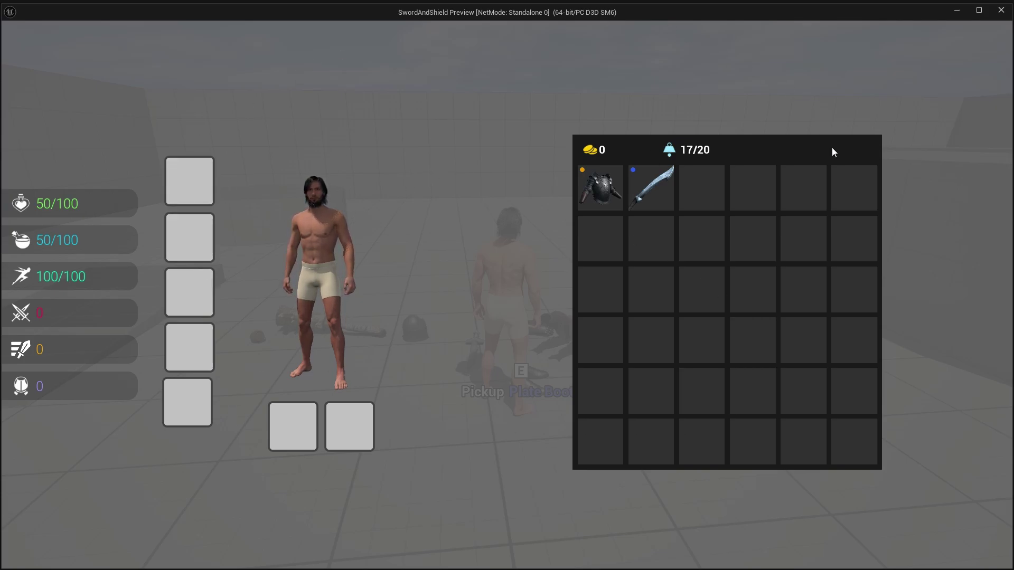
key("i")
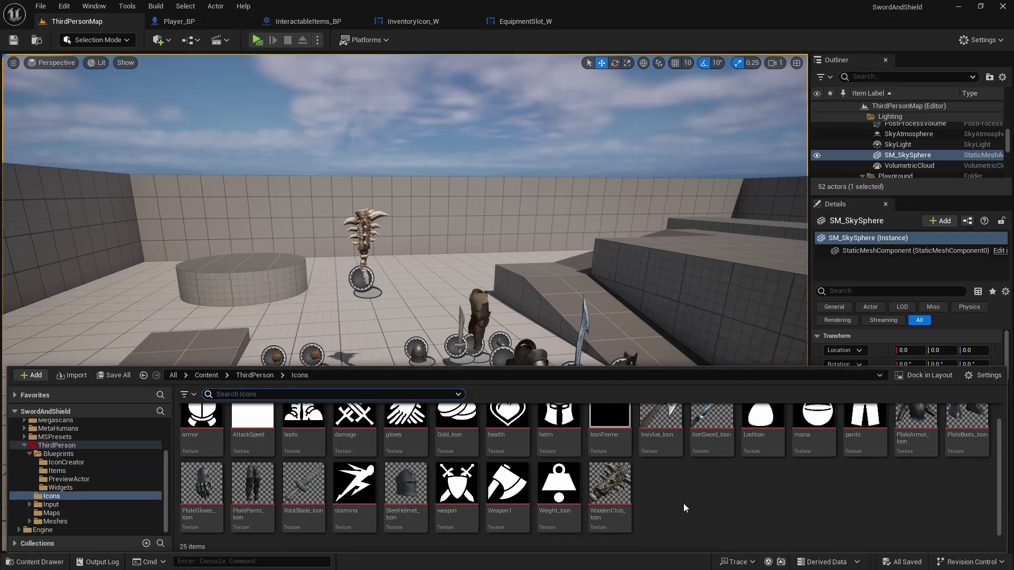
- Open the InventoryIcon_W widget from the ThirdPerson Blueprints Widgets folder for a close view of the slot design
left_click(255, 374)
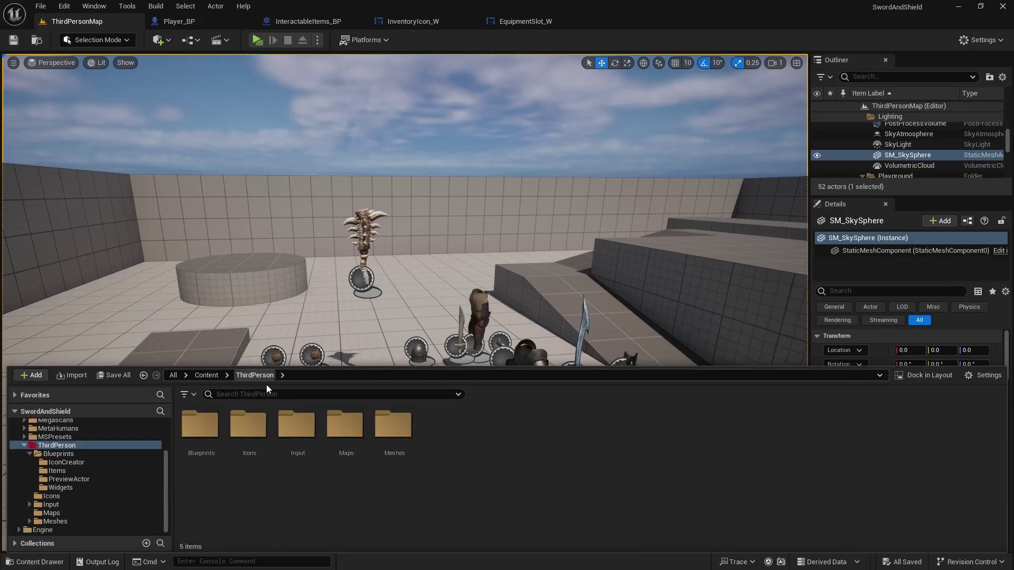
double_click(197, 447)
double_click(349, 425)
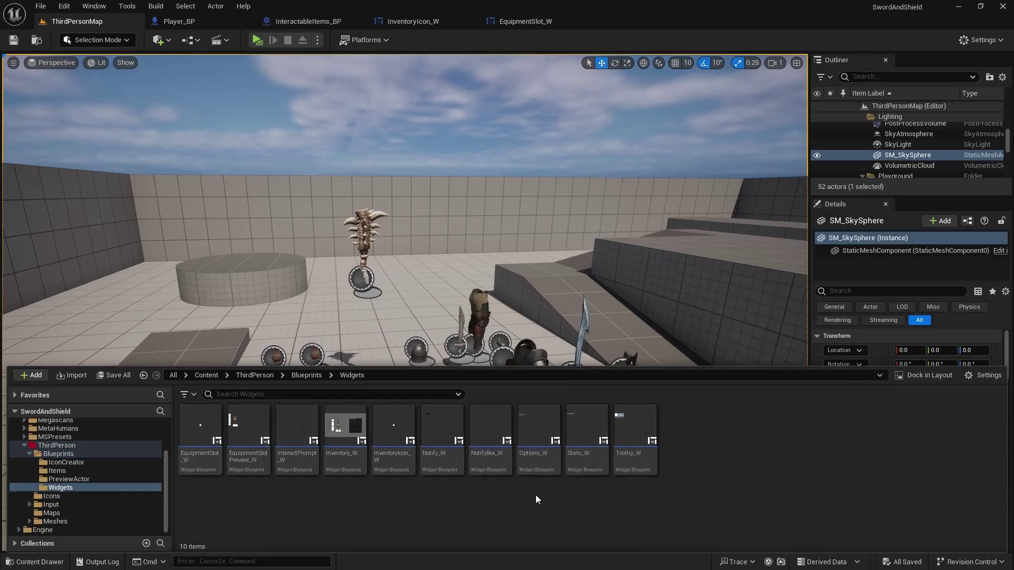
double_click(394, 425)
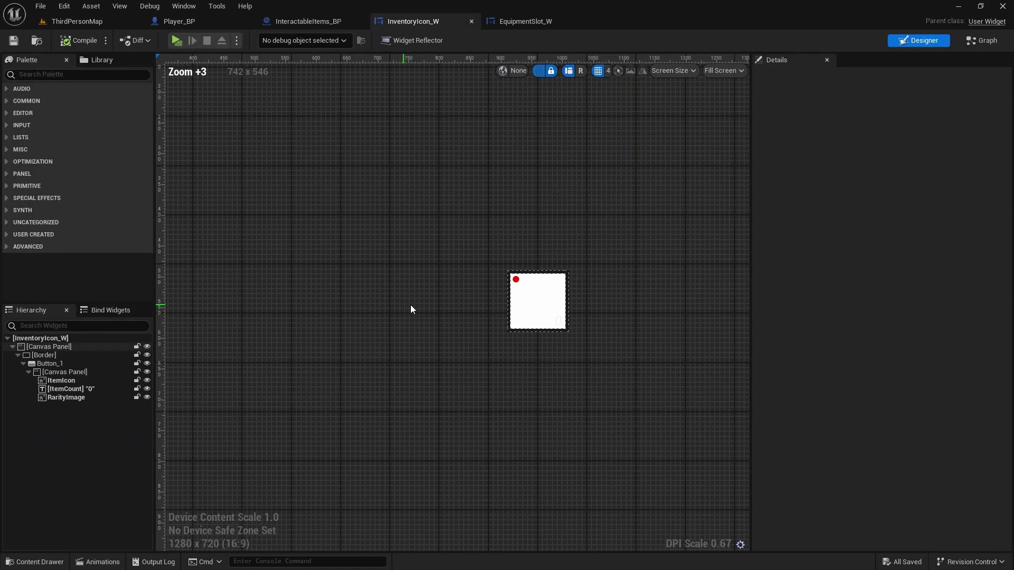
scroll(411, 310, "up", 11)
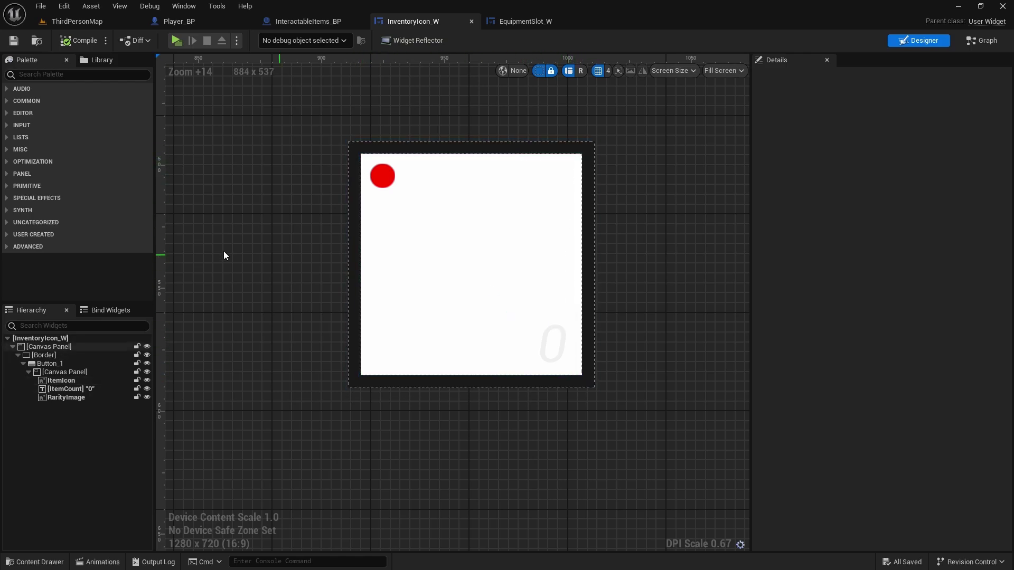
- Set the content padding of the slot's Border to 0
left_click(50, 357)
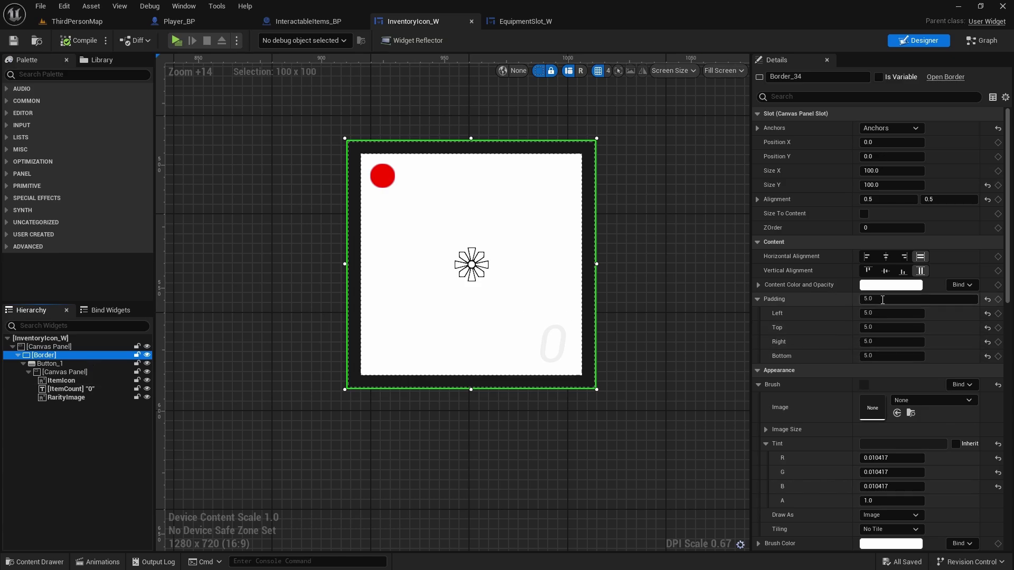
left_click(914, 299)
type("0")
key("Return")
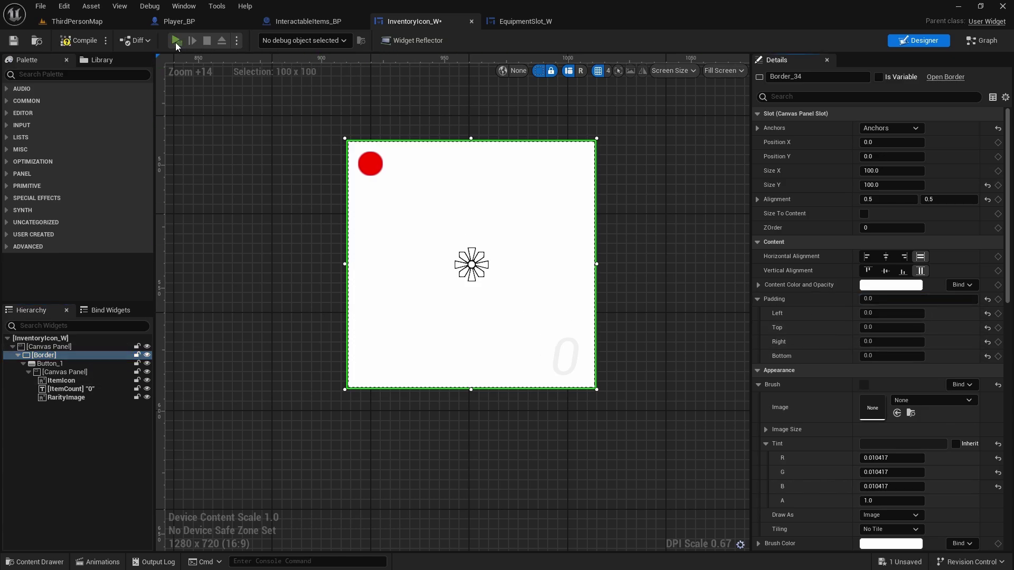
- Run the game preview, check how the inventory grid looks without slot padding, and stop the preview
key("alt+p")
key("i")
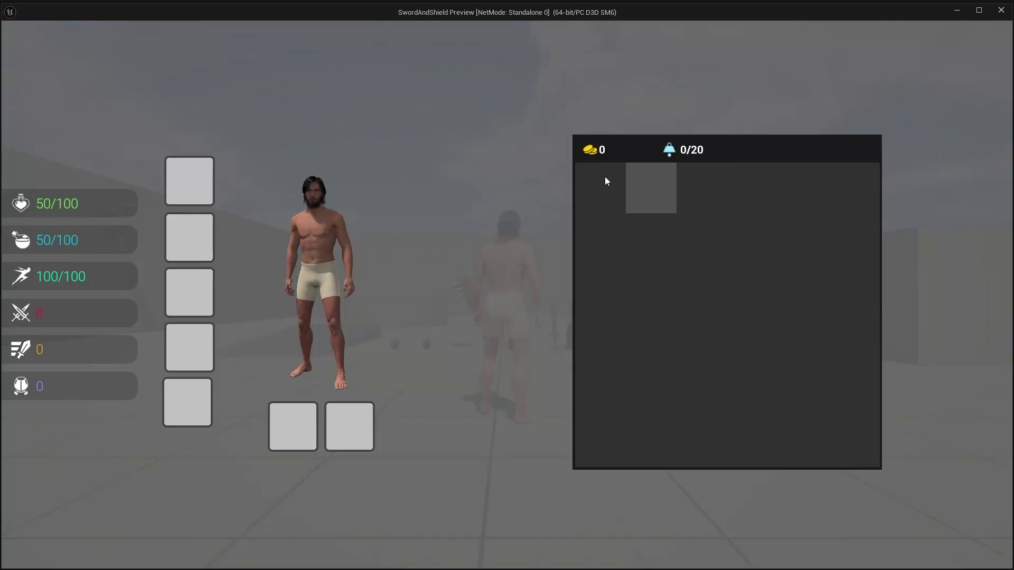
key("i")
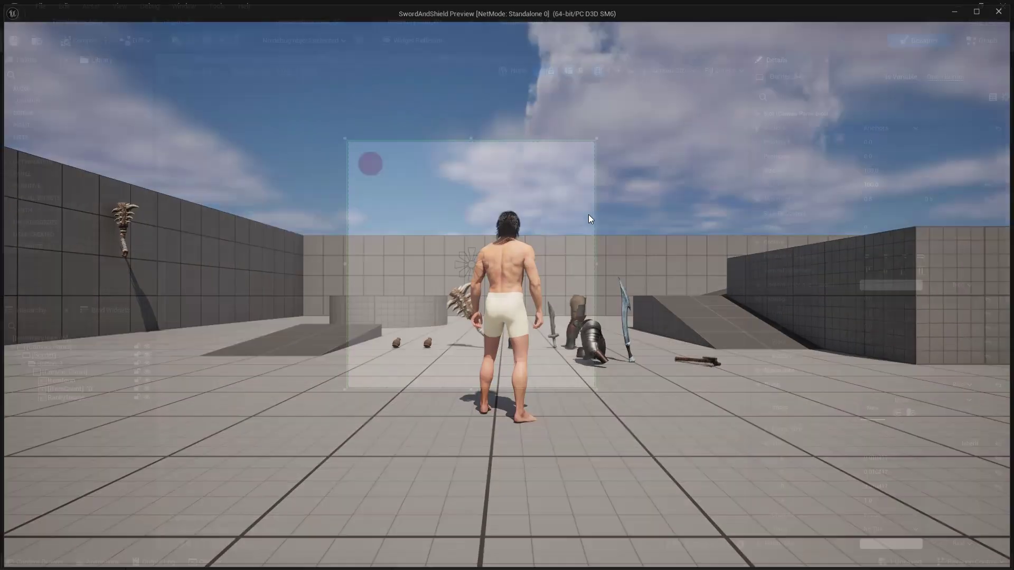
key("Escape")
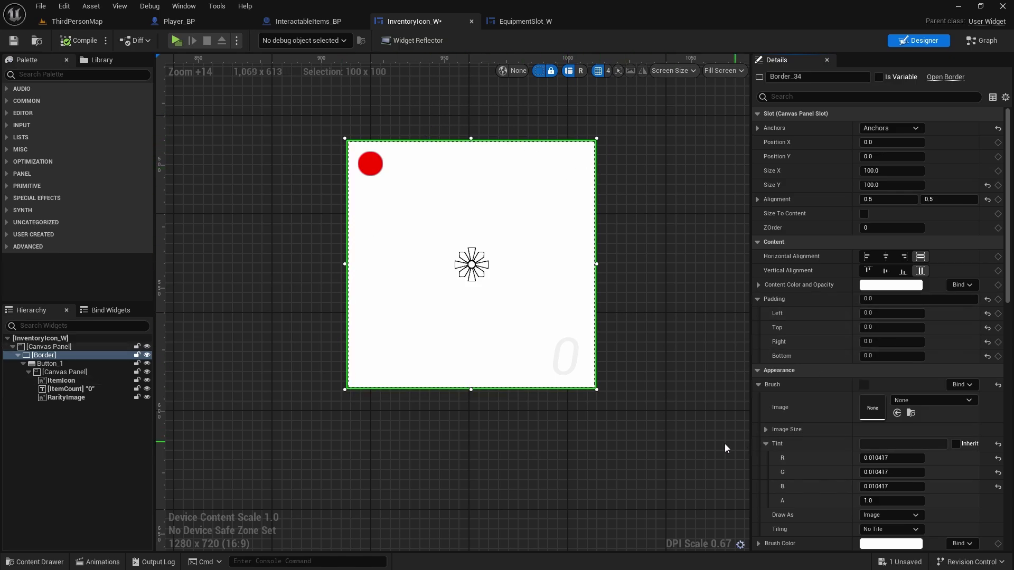
- Assign the IconFrame texture as the brush image of the slot's Border
scroll(613, 166, "up", 2)
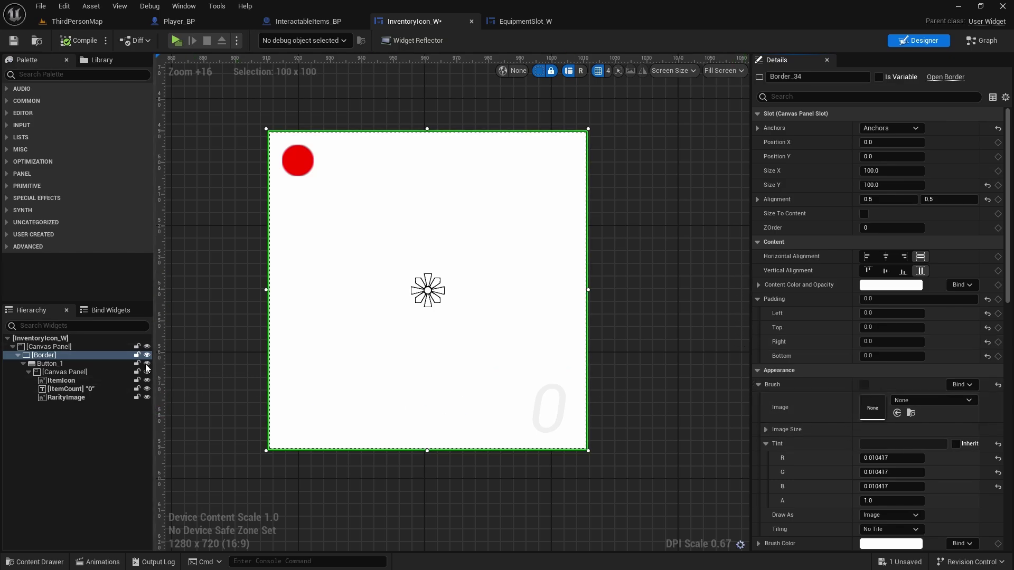
left_click(911, 401)
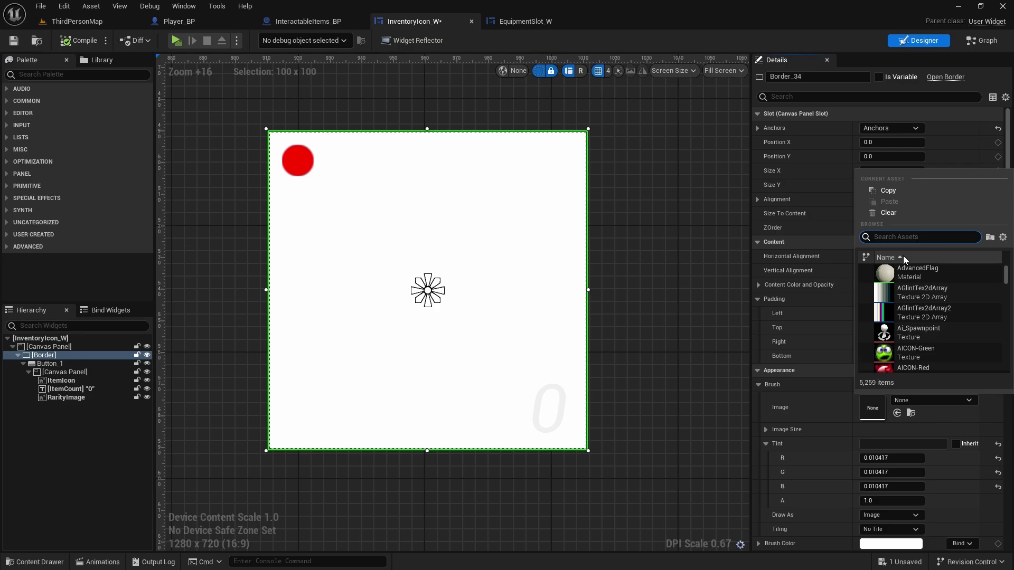
type("frame")
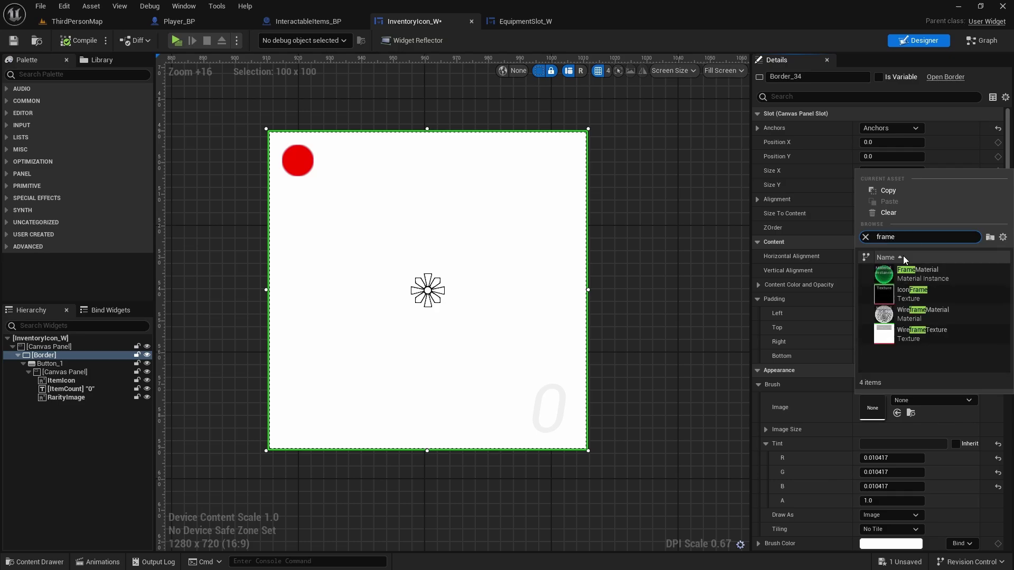
left_click(914, 291)
scroll(829, 445, "down", 2)
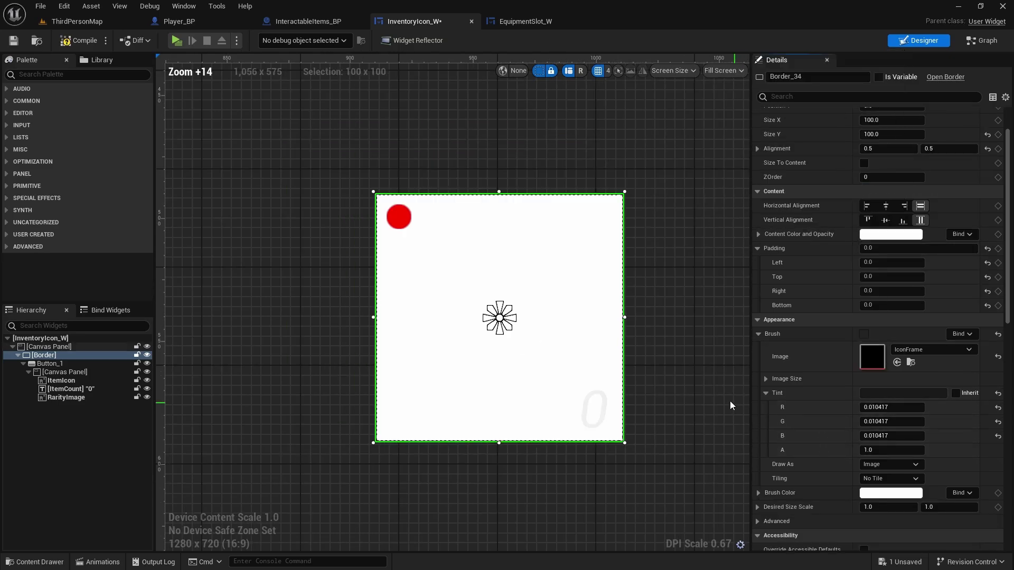
- Set the Border's content padding to 4 on all sides
scroll(602, 312, "up", 2)
left_click(889, 248)
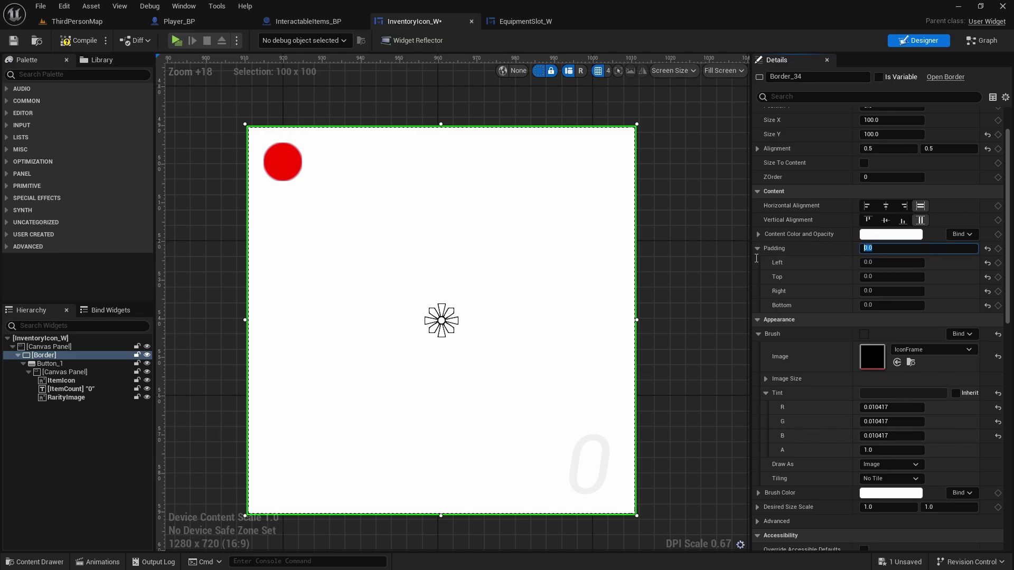
type("4")
key("Return")
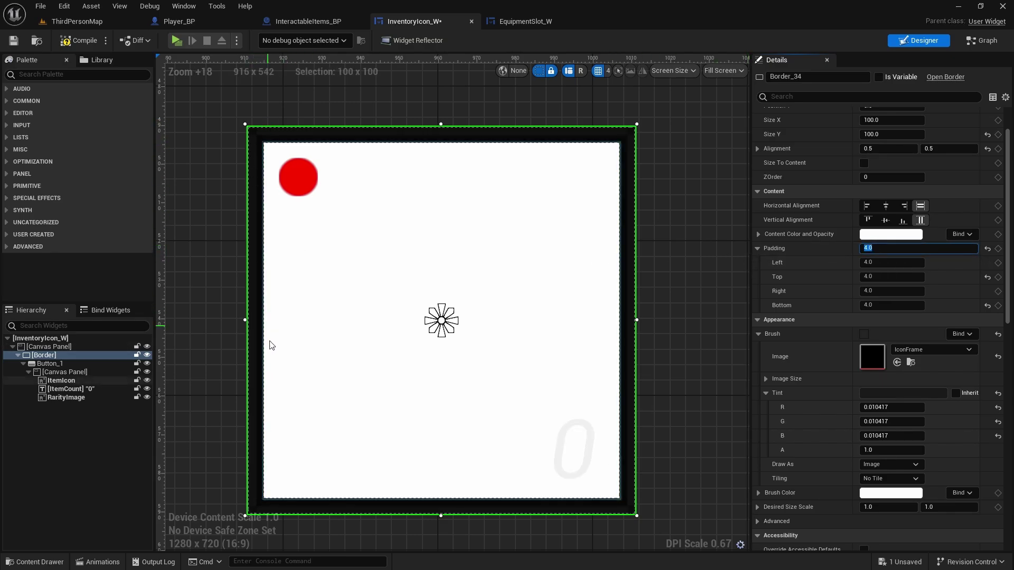
- Brighten the Border's brush tint to a light grey with a value of 0.567708
left_click(911, 394)
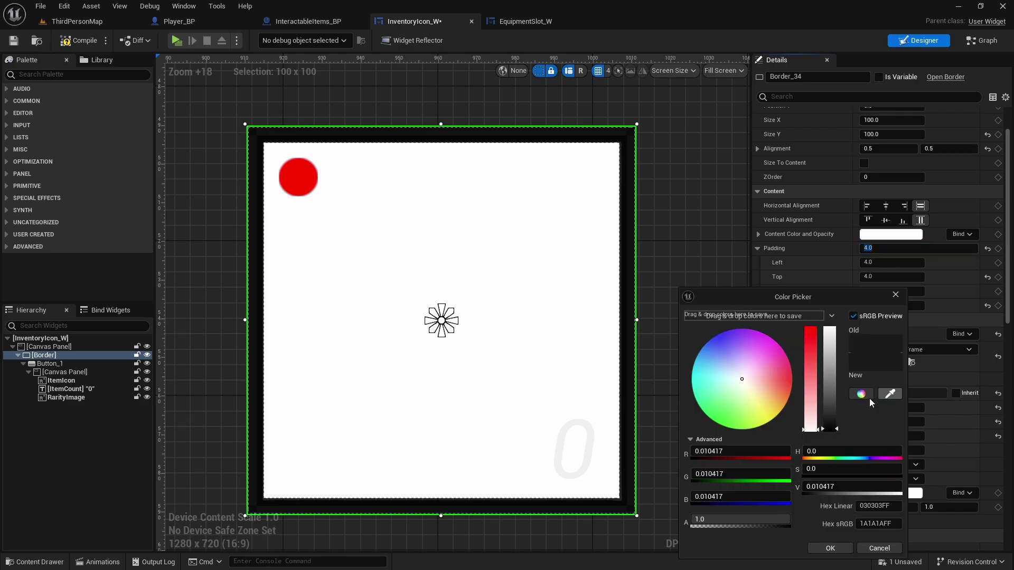
left_click_drag(831, 414, 833, 371)
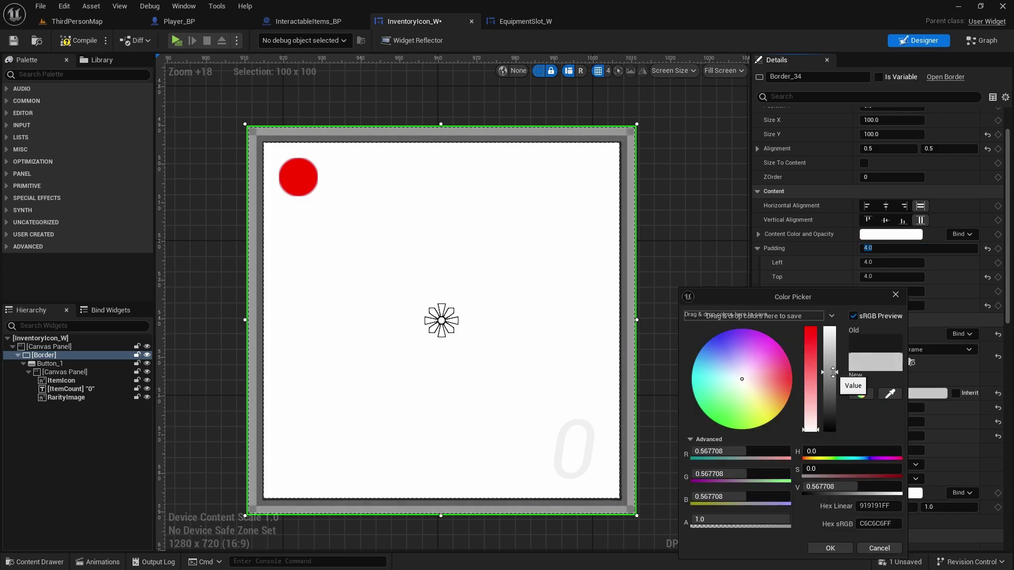
left_click(830, 548)
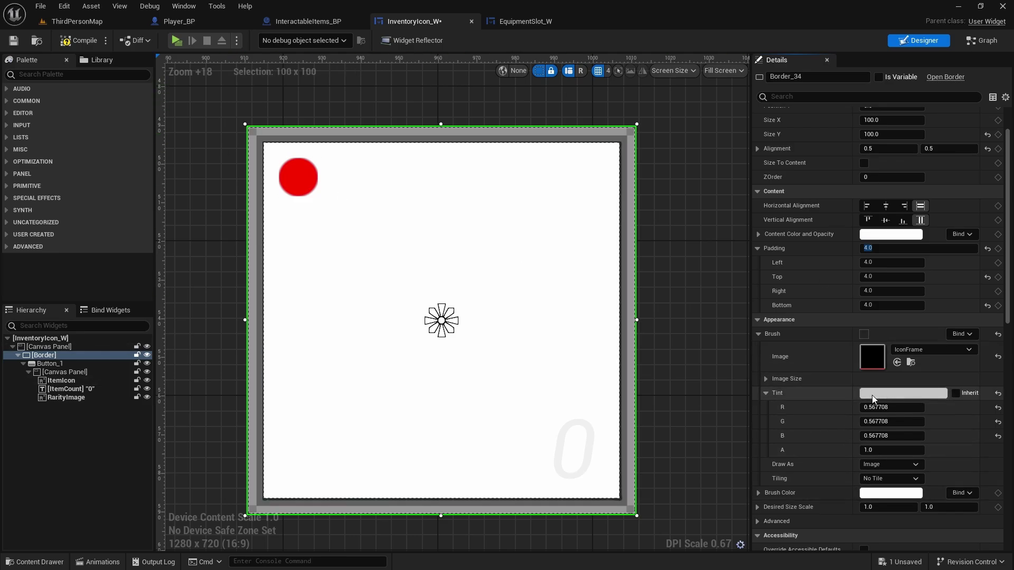
left_click(903, 393)
left_click_drag(750, 407, 702, 381)
left_click(984, 468)
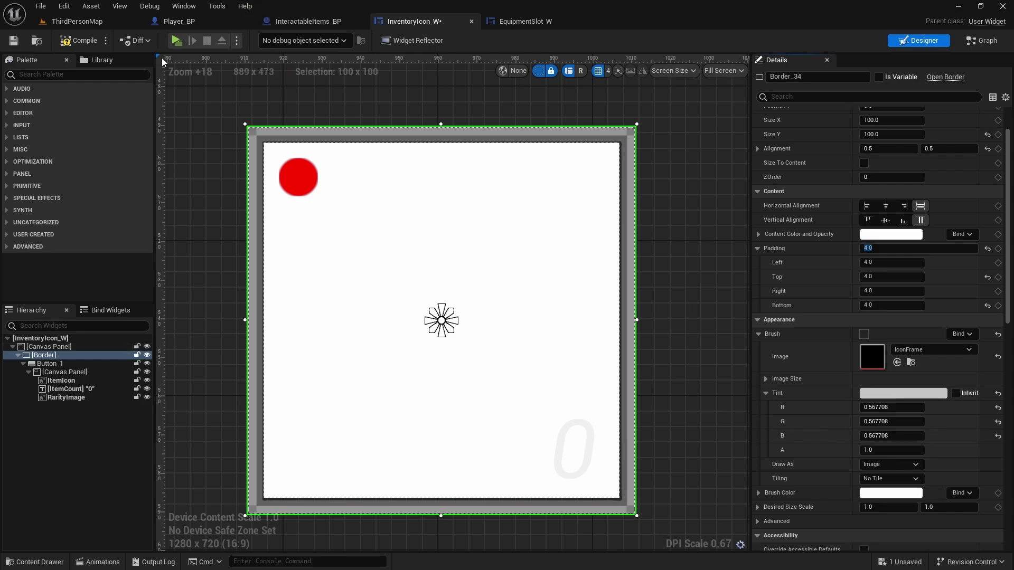
- Run the game preview to inspect the light grey frames in the inventory grid, and stop it
left_click(176, 40)
key("i")
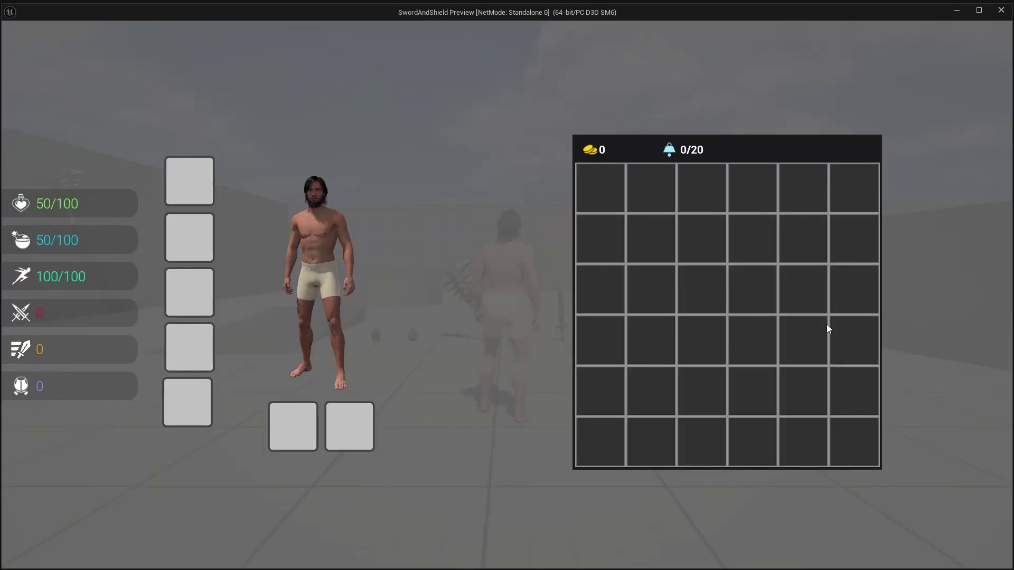
key("i")
key("Escape")
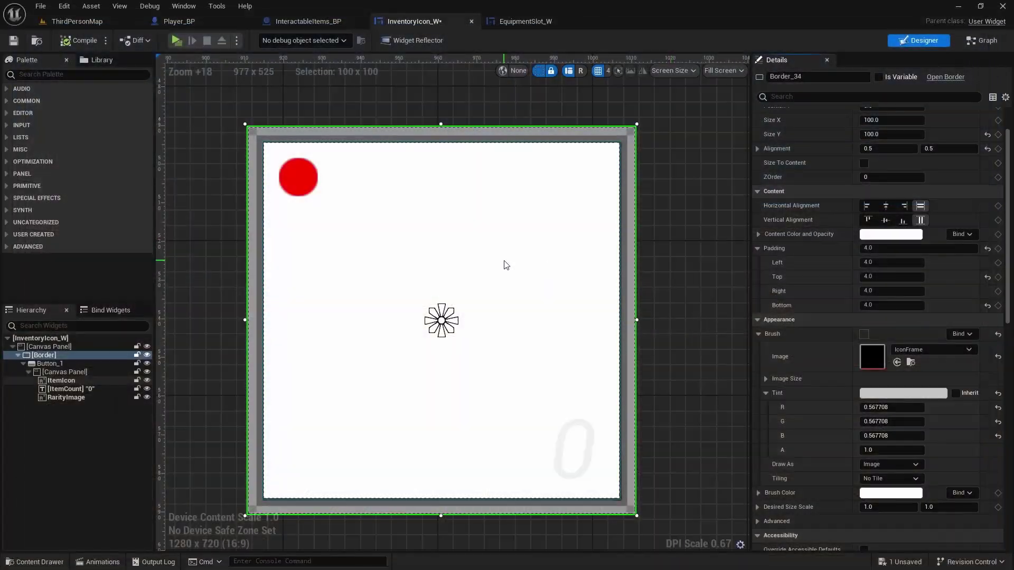
- Wrap the root Canvas Panel of the slot widget with a Size Box
left_click(50, 346)
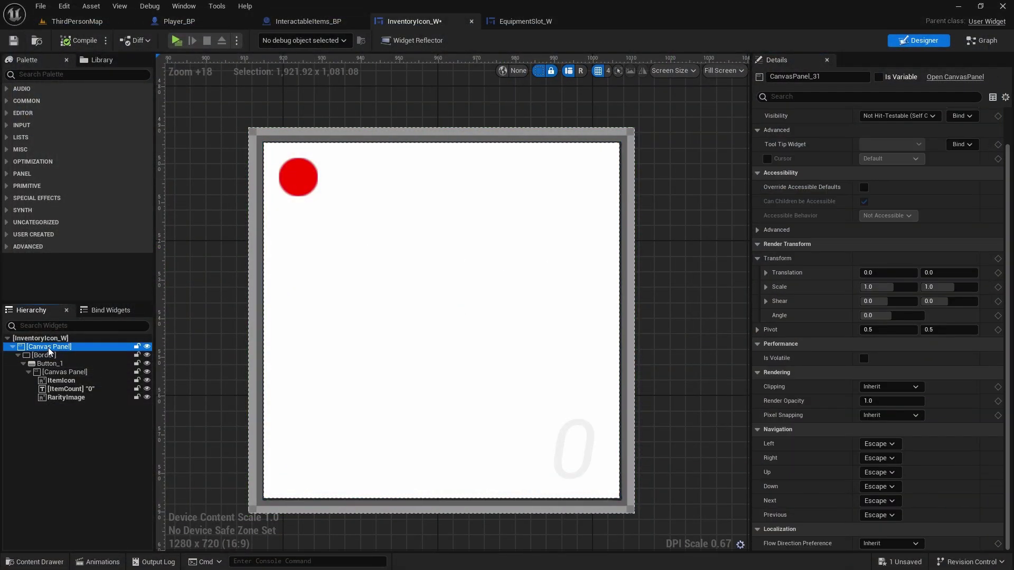
right_click(50, 351)
mouse_move(107, 462)
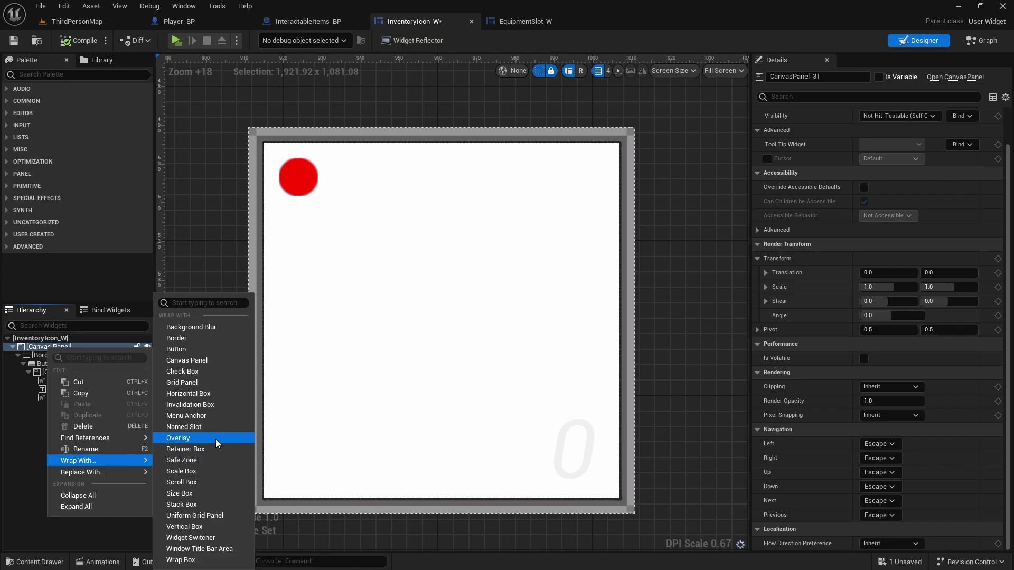
left_click(181, 492)
left_click(40, 348)
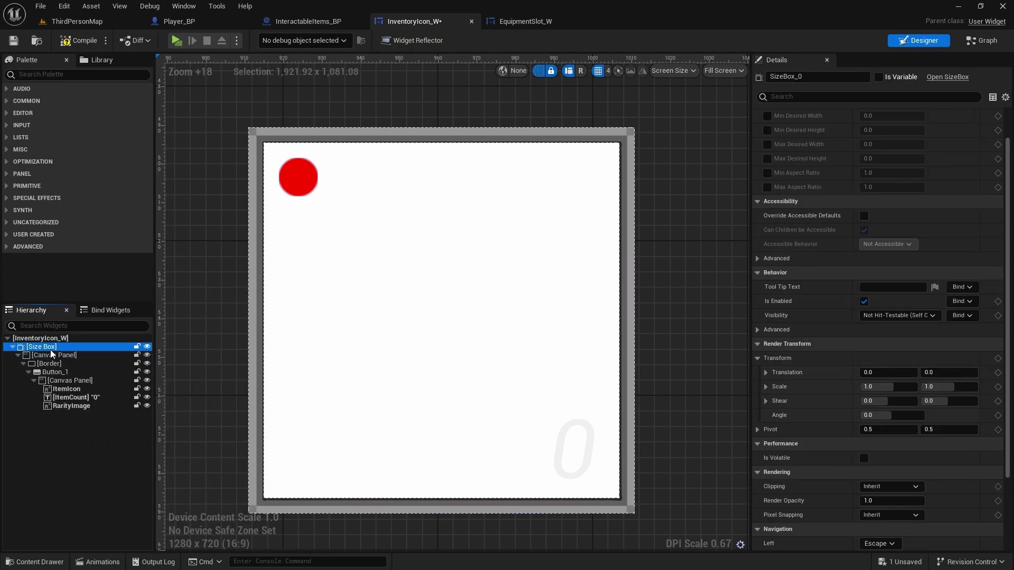
scroll(760, 311, "up", 2)
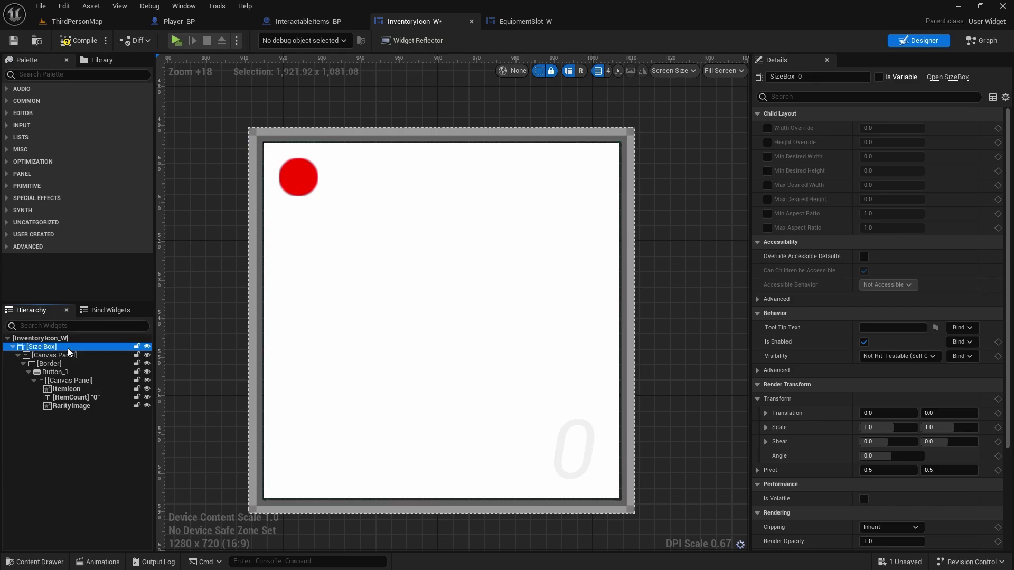
- Set the padding of the Canvas Panel inside the Size Box to 6
key("Down")
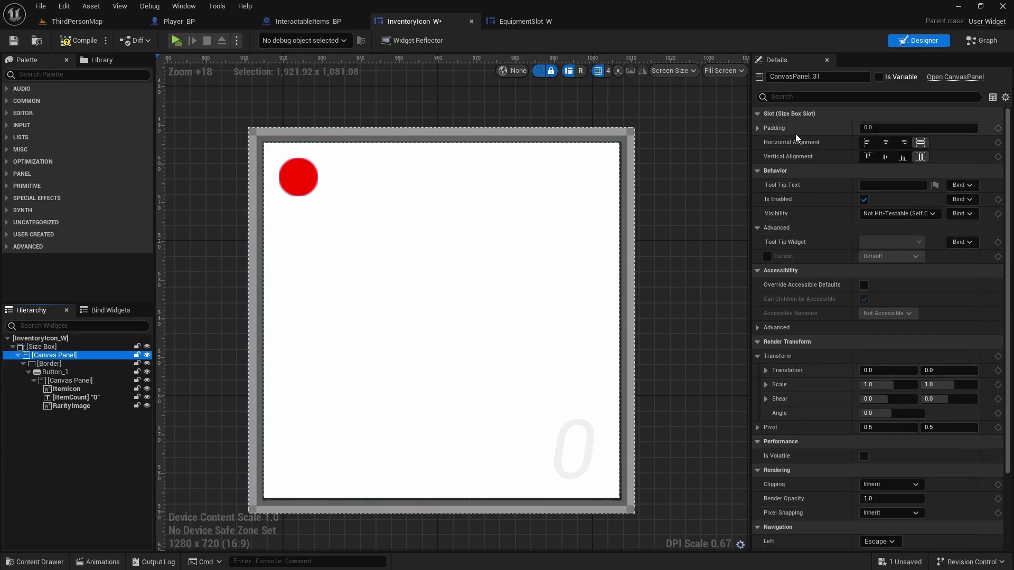
left_click(883, 126)
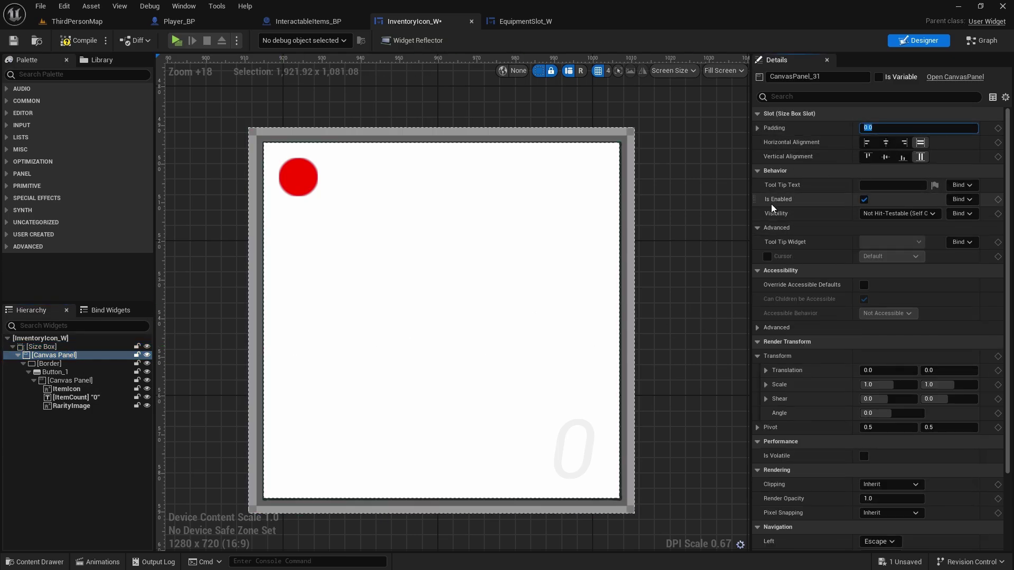
type("6")
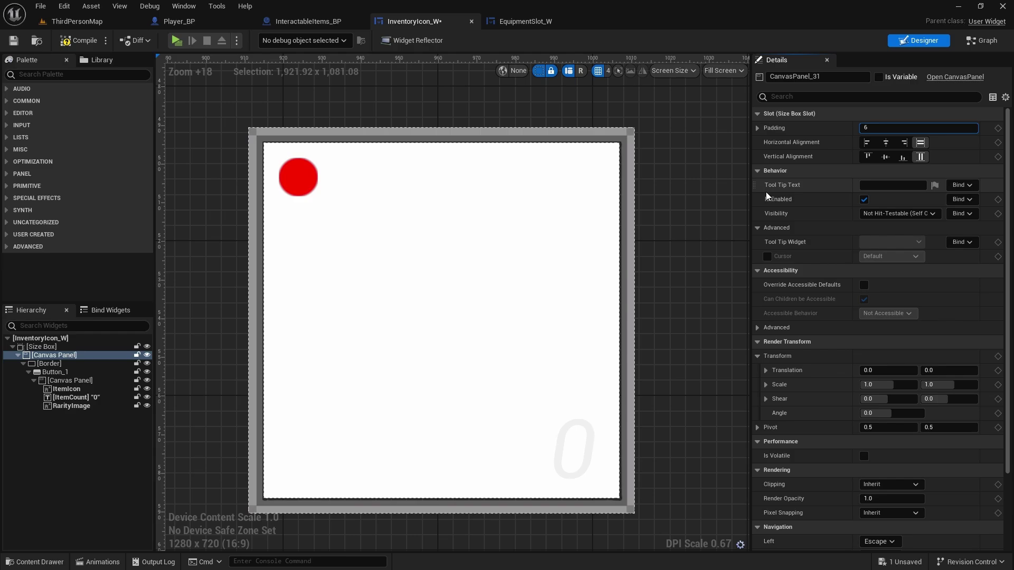
key("Return")
- Run the game preview to examine the spacing between the inventory slots, and stop it
left_click(178, 40)
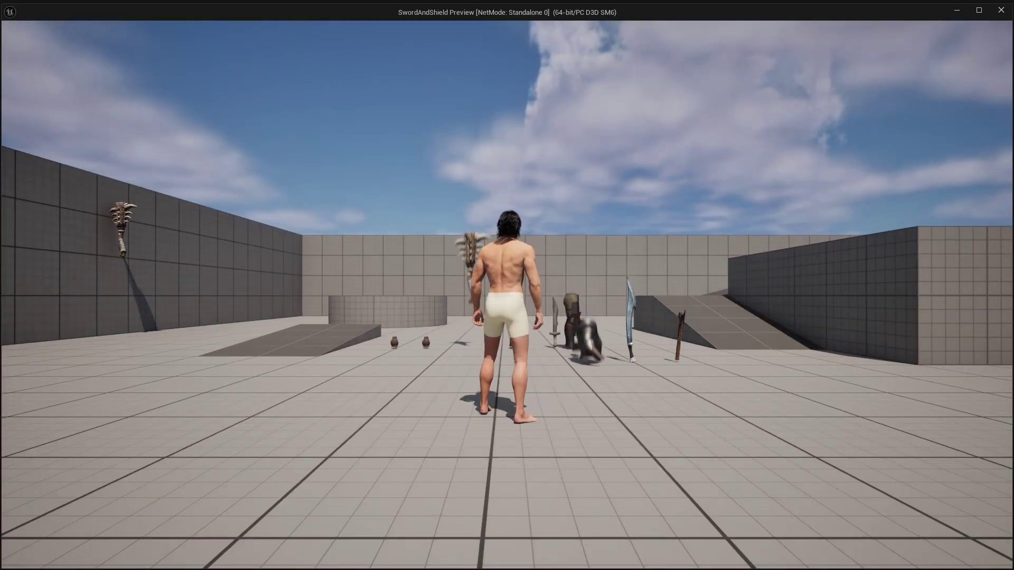
key("i")
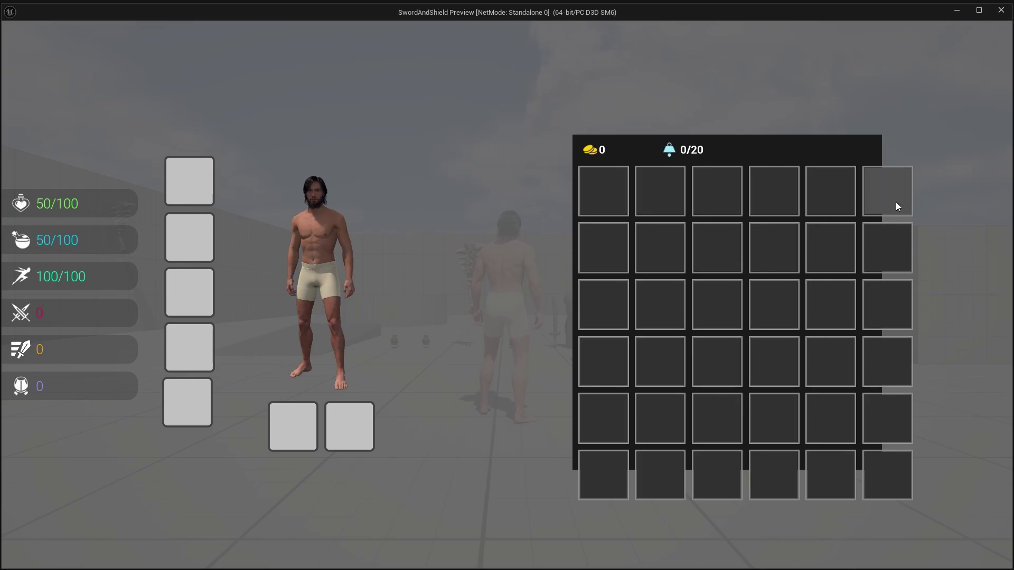
key("i")
key("Escape")
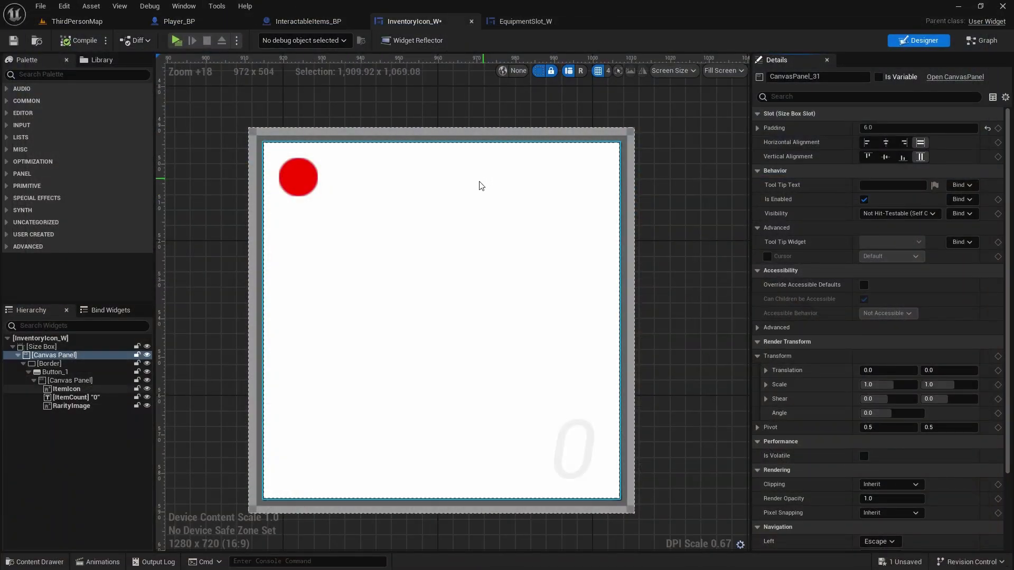
- Open the Inventory_W widget from the Widgets folder
key("ctrl+space")
double_click(350, 441)
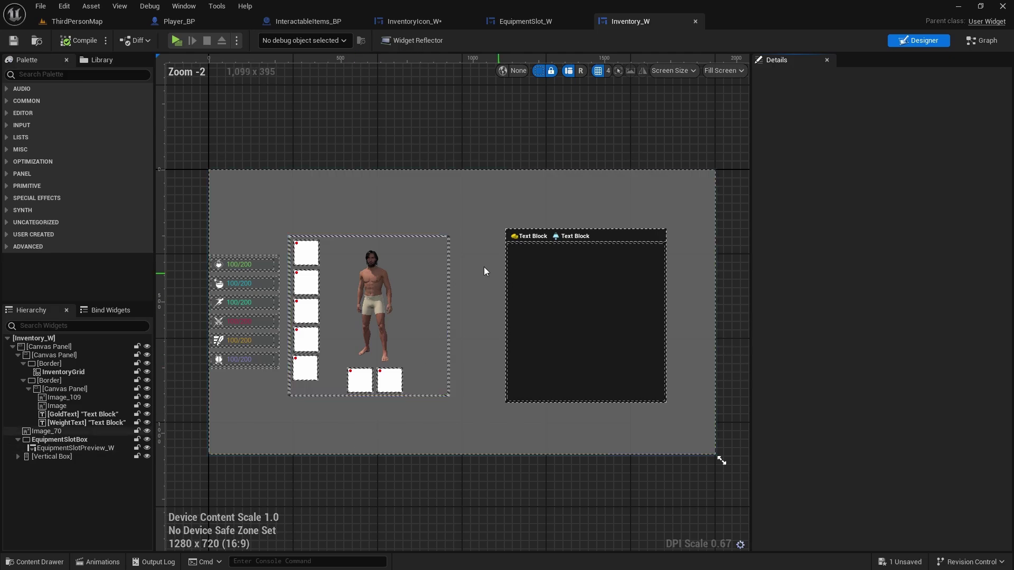
- Enable Size To Content on the inventory's Canvas Panel and on the Border that holds InventoryGrid
scroll(274, 319, "up", 4)
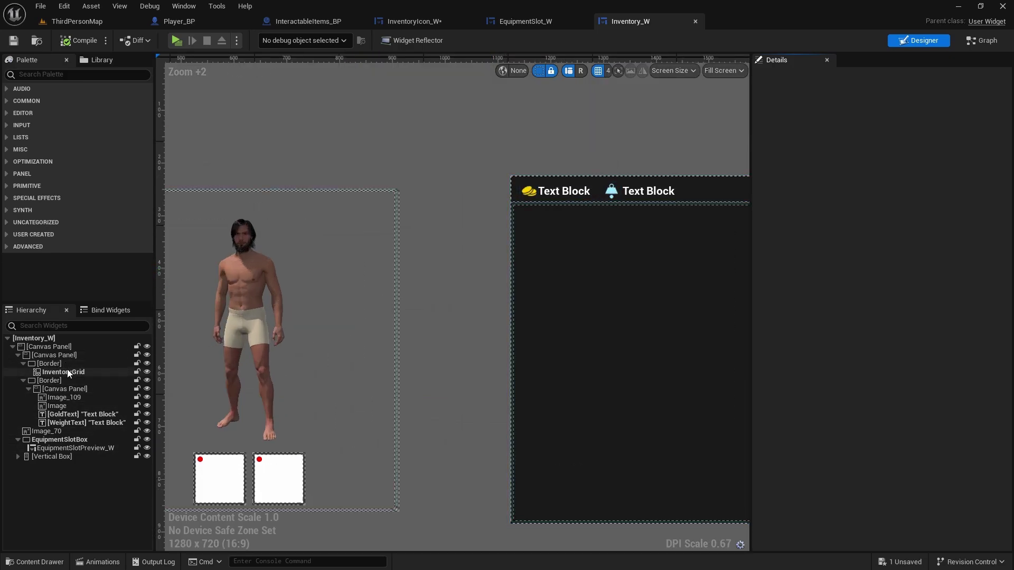
left_click(53, 356)
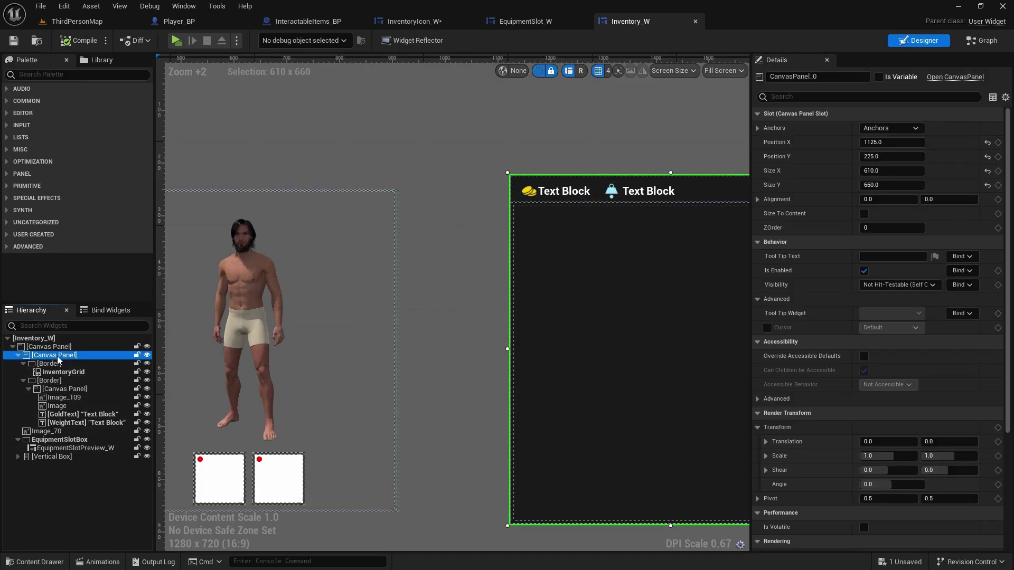
right_click_drag(488, 261, 274, 276)
scroll(337, 280, "down", 1)
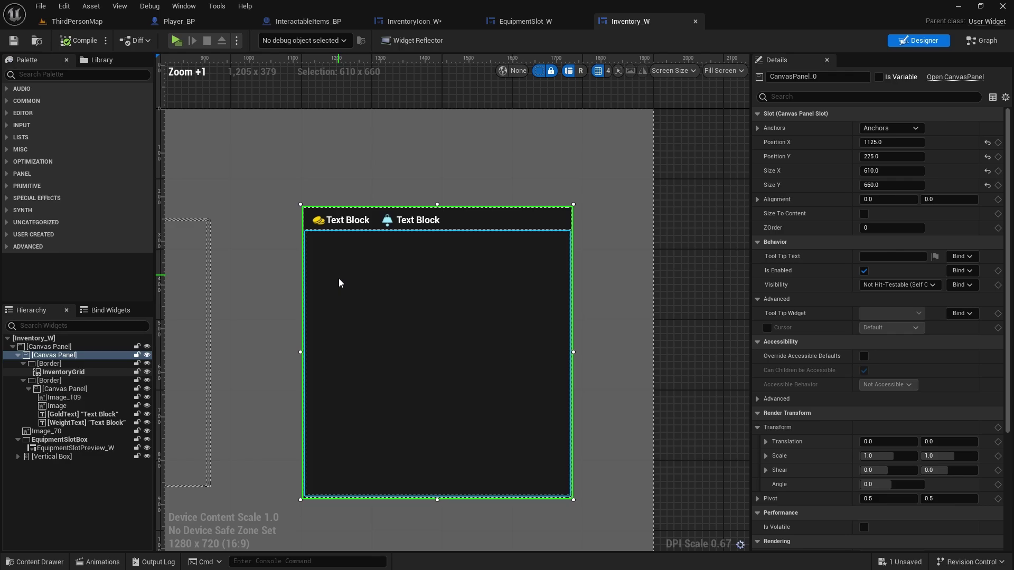
left_click(863, 214)
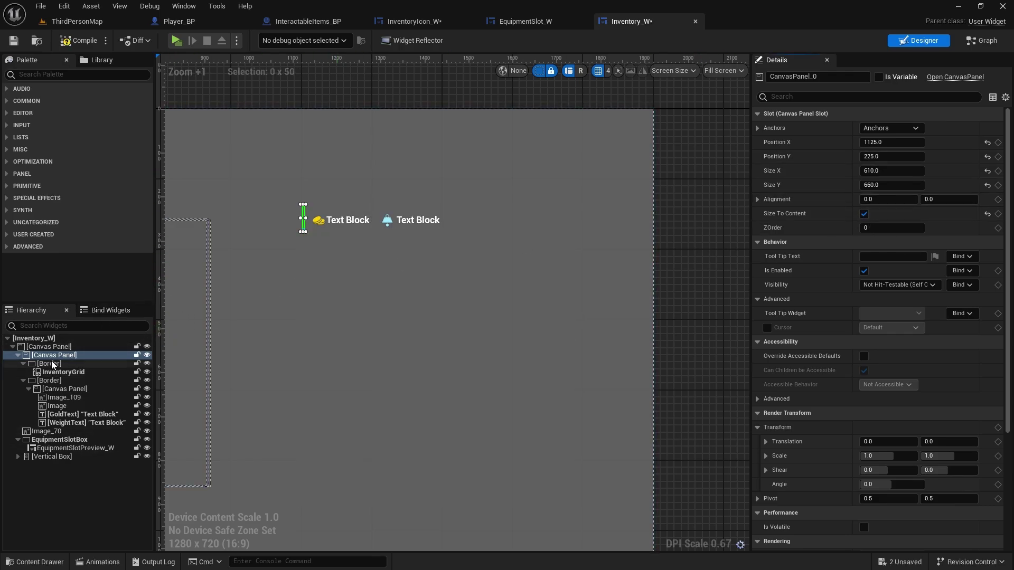
left_click(52, 367)
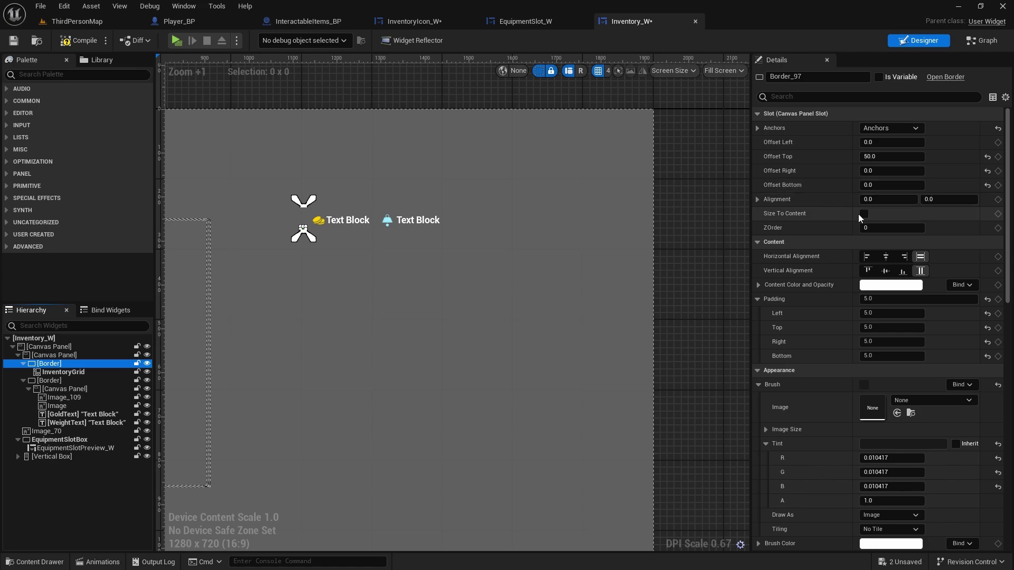
left_click(864, 214)
scroll(390, 266, "up", 2)
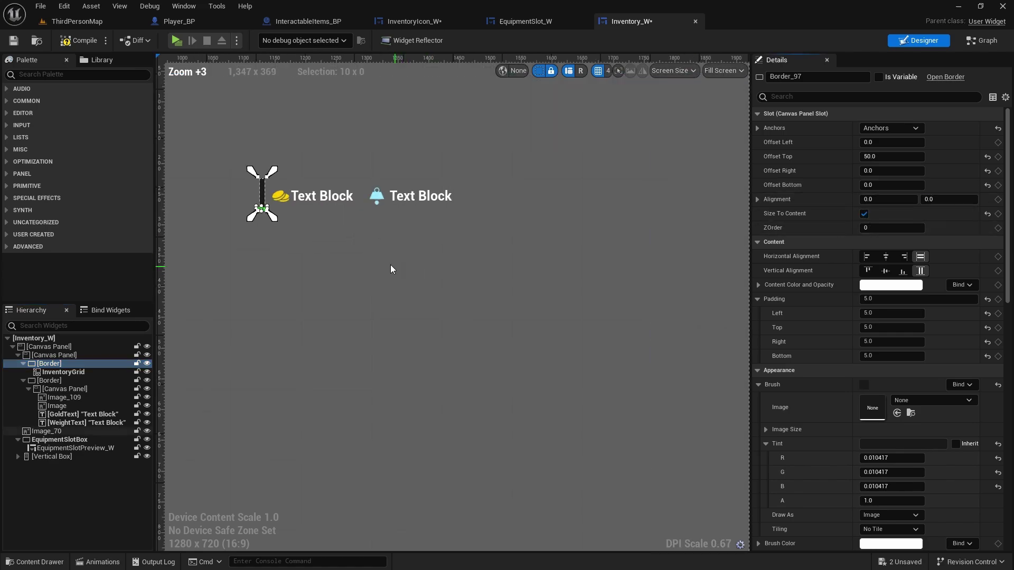
- Run the game preview to examine how the inventory background fits around the slot grid, and stop it
left_click(175, 43)
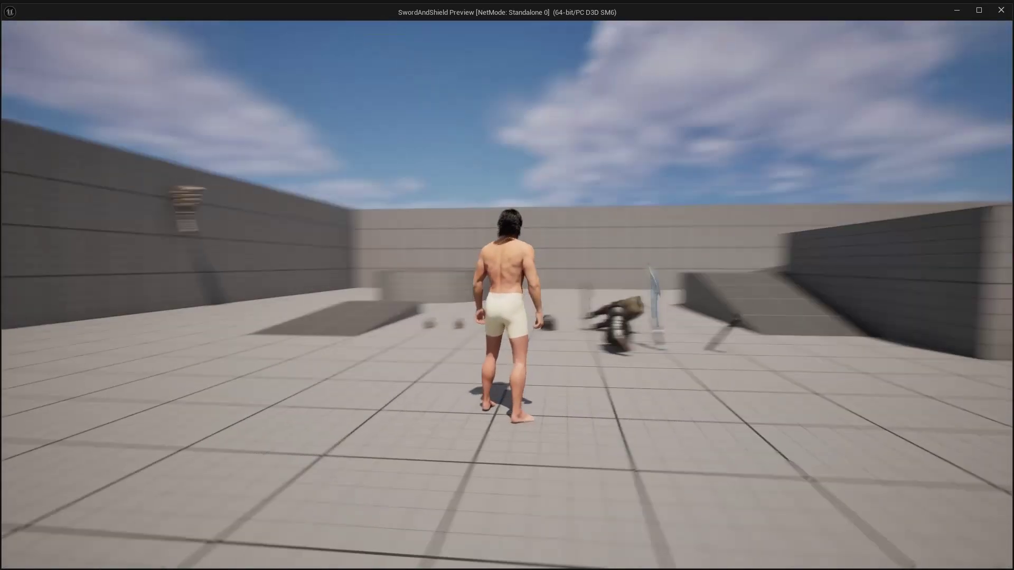
key("i")
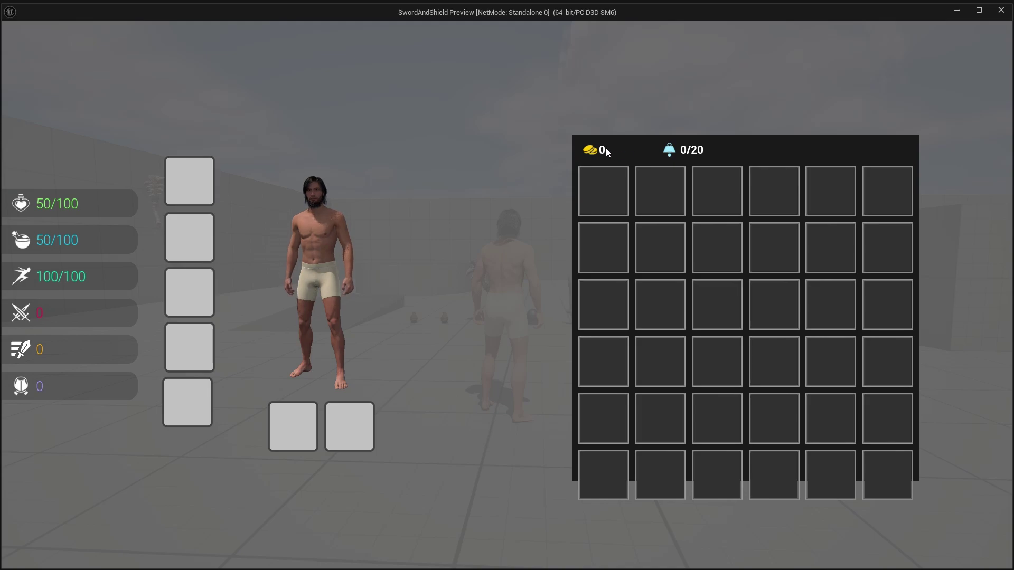
key("Tab")
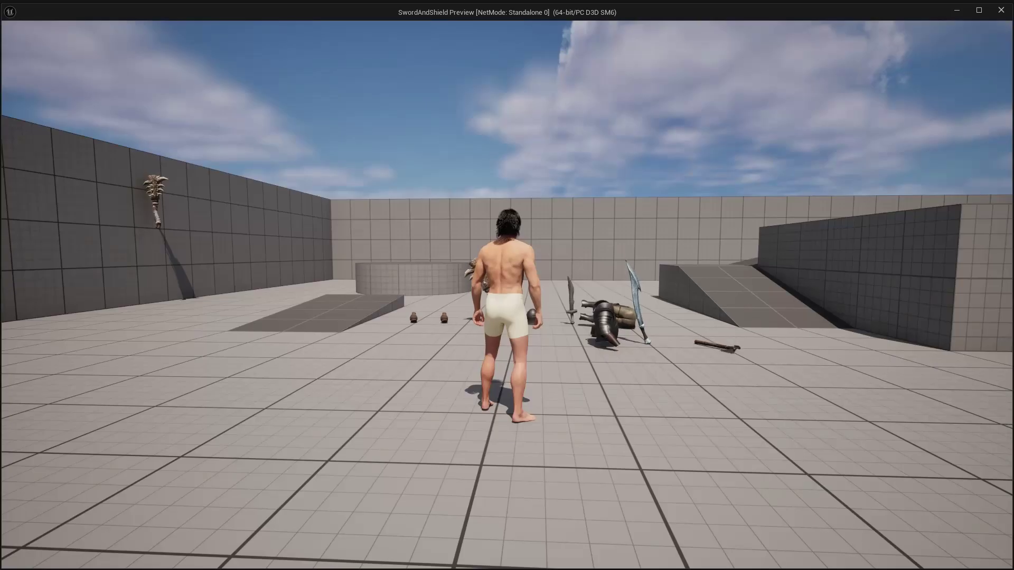
key("Escape")
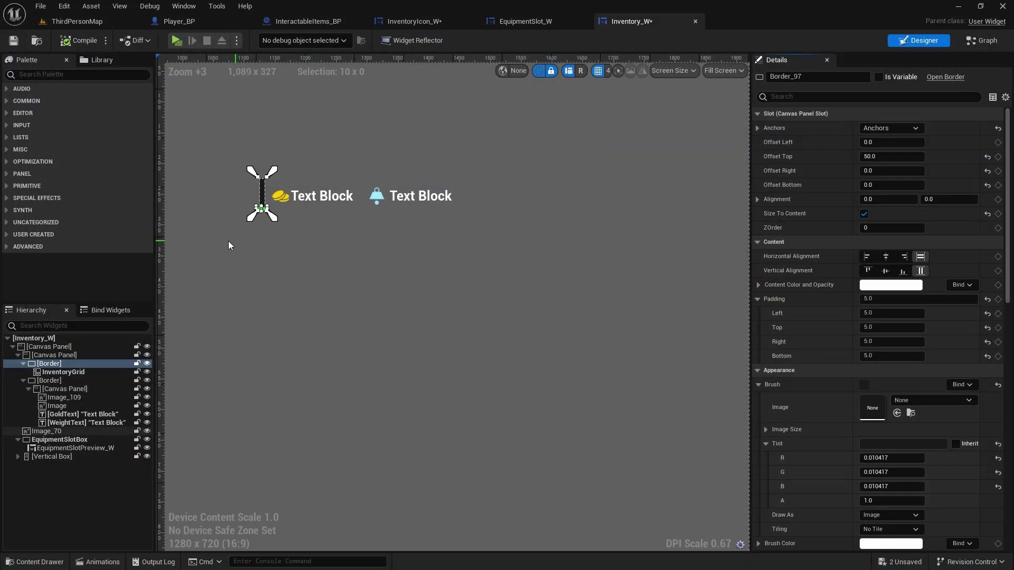
- Change the anchor of the Border around InventoryGrid to the top-left preset
left_click(53, 364)
left_click(871, 128)
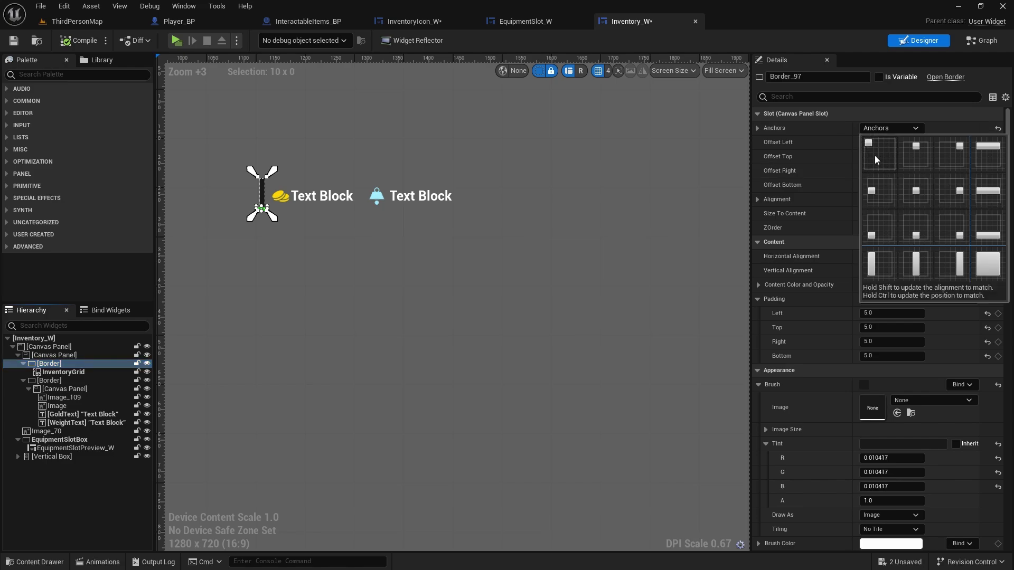
left_click(873, 156)
right_click_drag(419, 149, 535, 145)
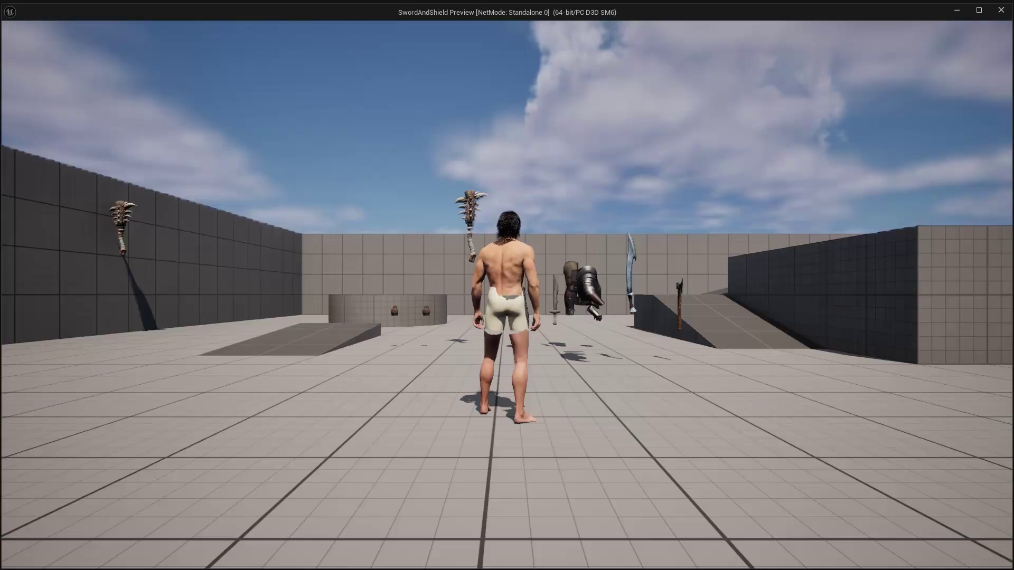
- Open the inventory in the game preview to examine the bottom edge of the grid background, and stop the preview
key("i")
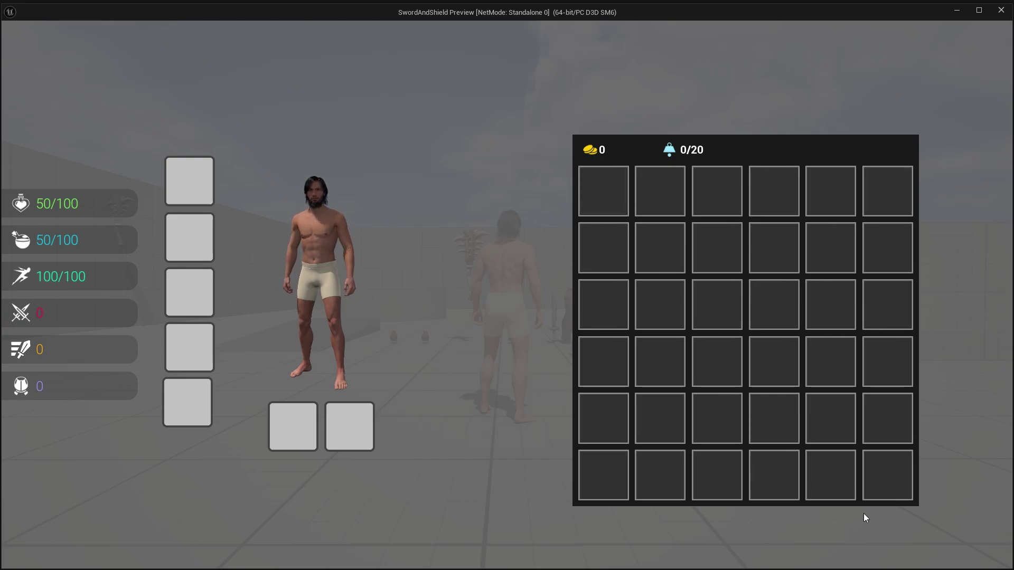
key("i")
key("Escape")
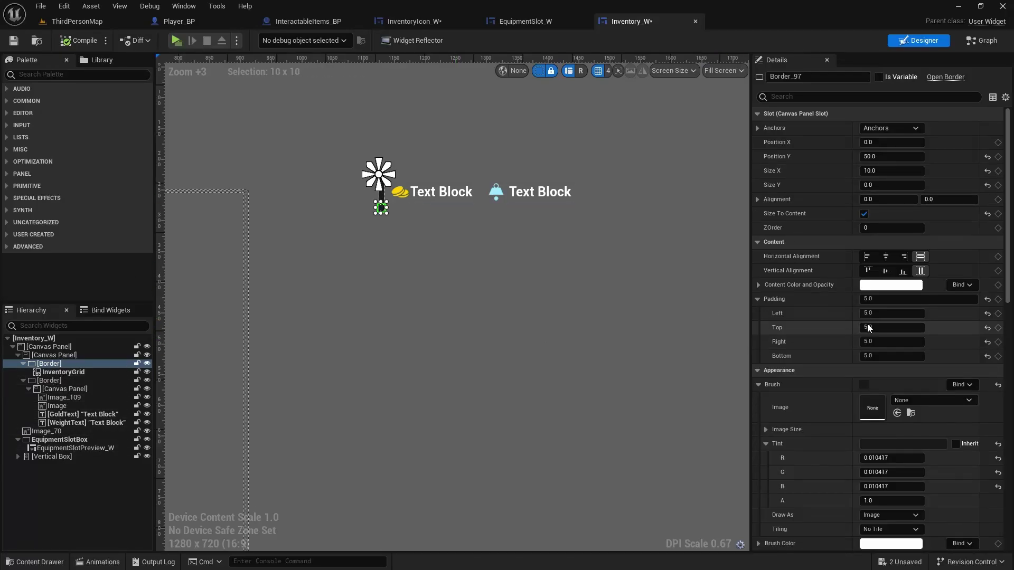
- Set the padding of the Border around InventoryGrid to 10 on all sides
scroll(845, 295, "down", 1)
left_click(870, 282)
type("10")
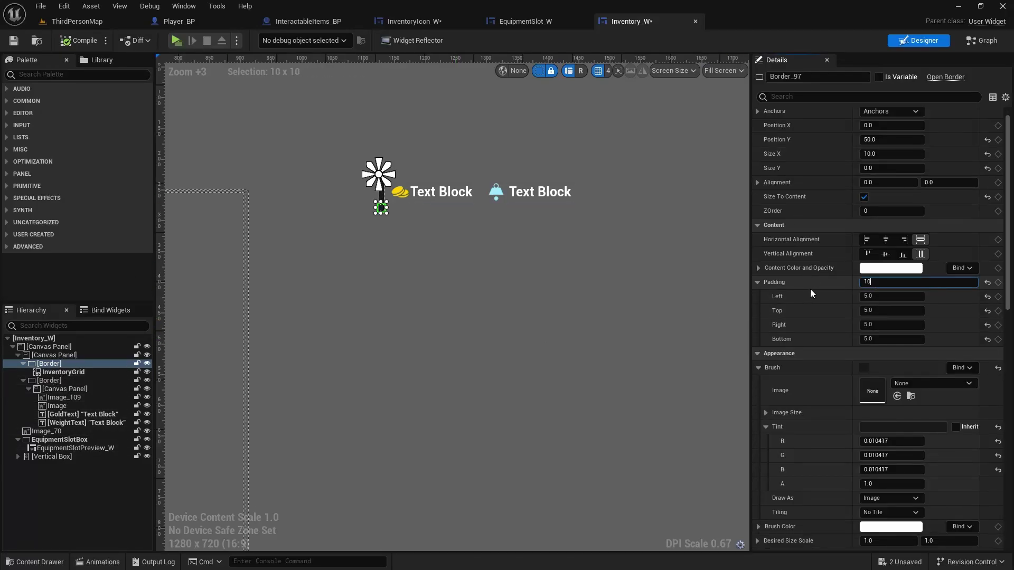
key("Return")
- Run the game preview to examine the padding around the inventory slots, and stop it
left_click(170, 41)
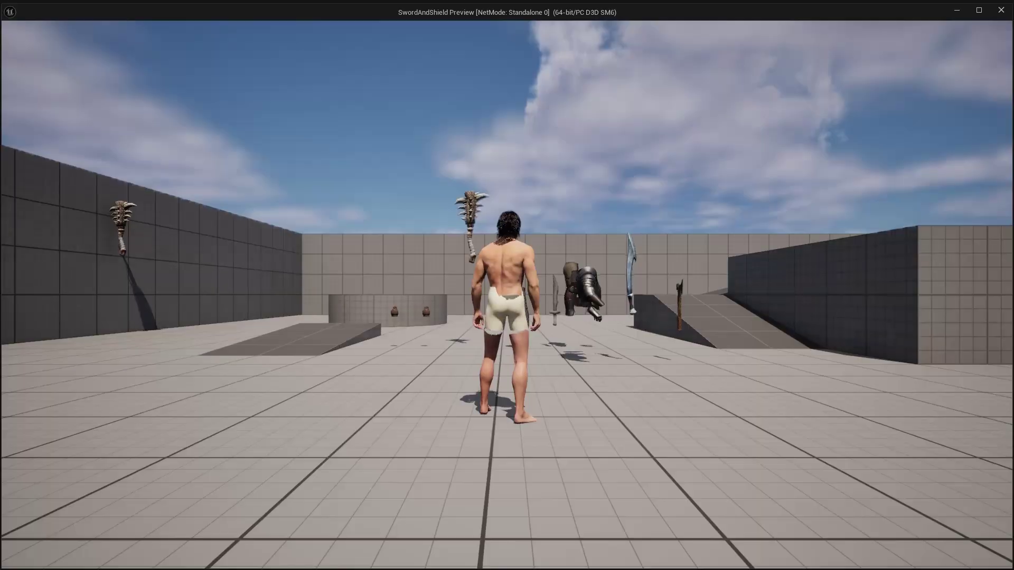
key("i")
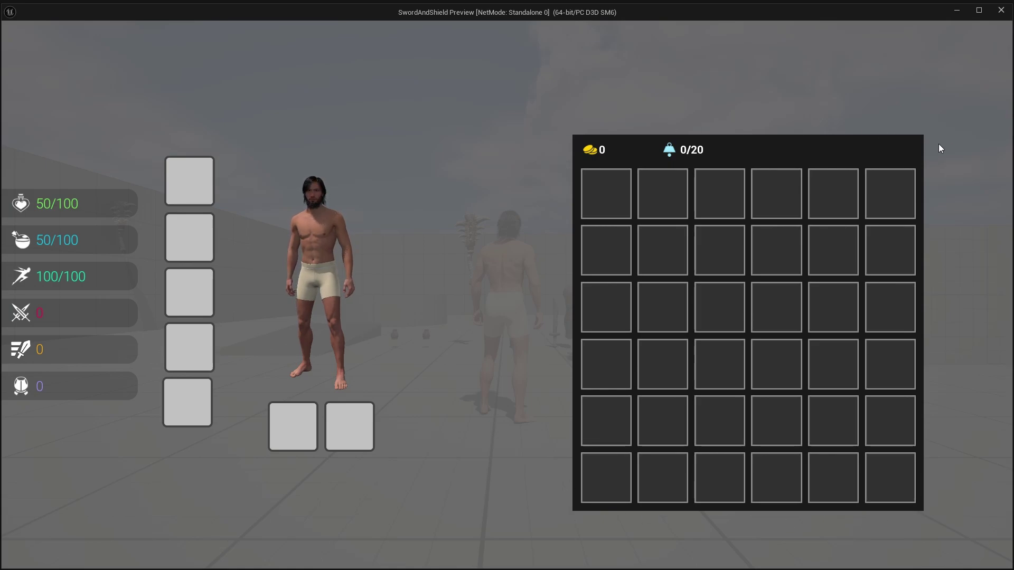
key("i")
key("Escape")
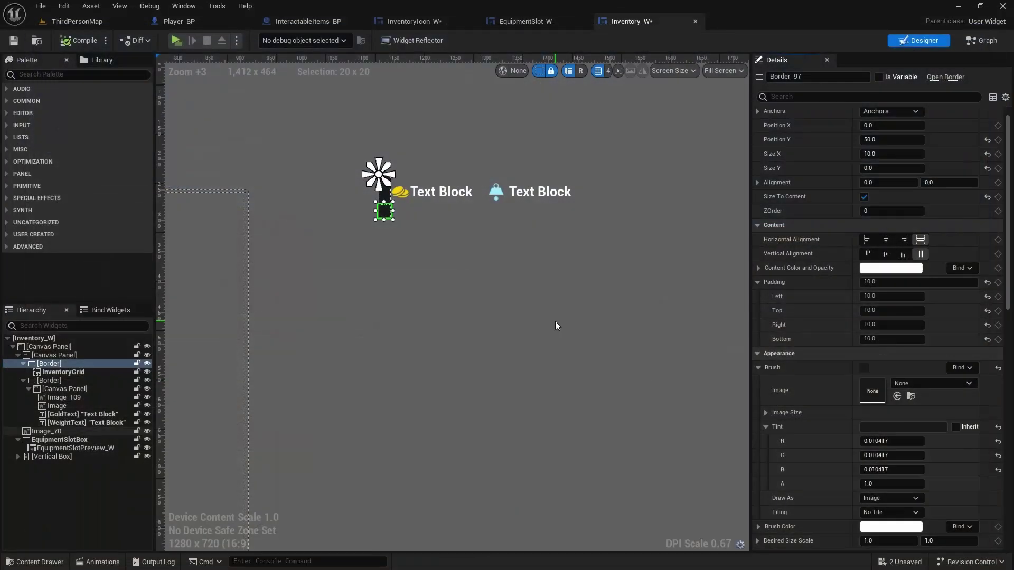
- Wrap the inventory's Canvas Panel with a Border and set the new Border's padding to 4 on all sides
left_click(67, 355)
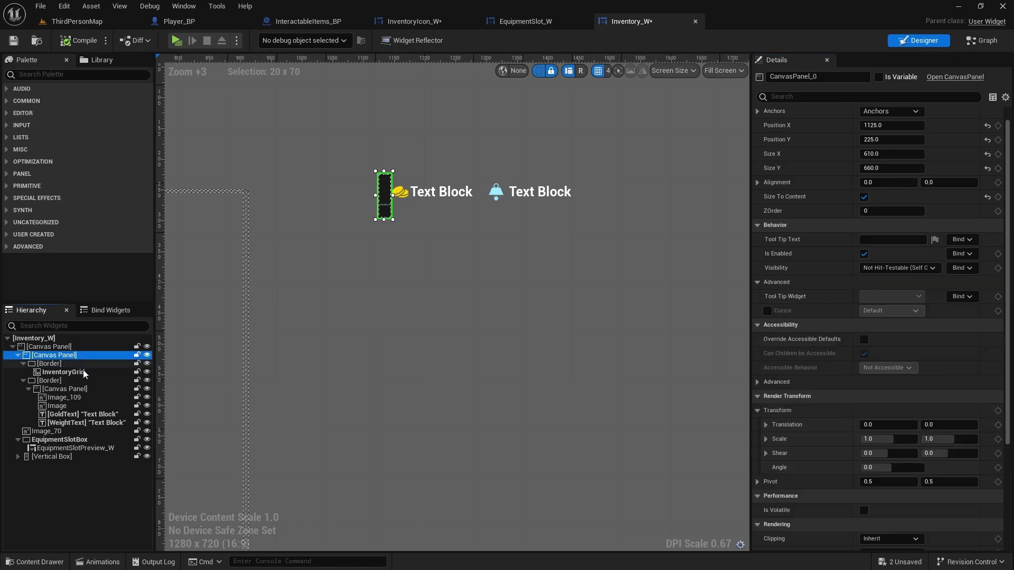
right_click(59, 357)
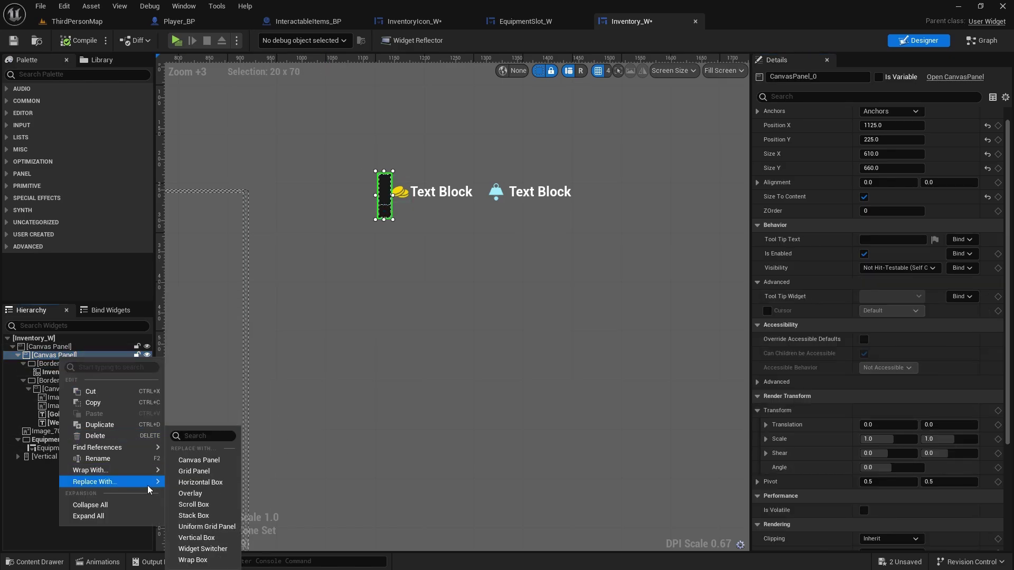
mouse_move(119, 471)
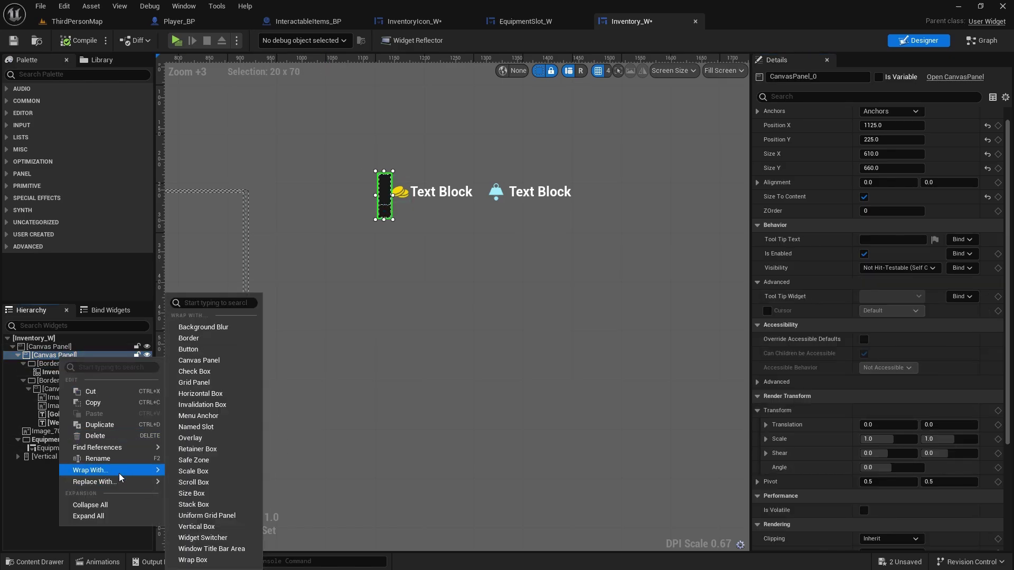
left_click(195, 338)
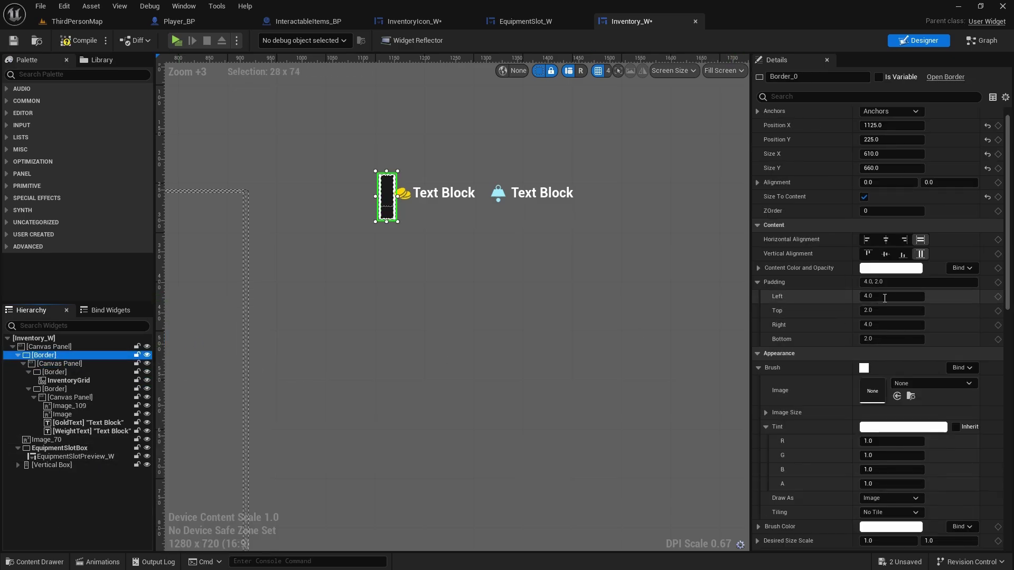
left_click(898, 282)
type("4")
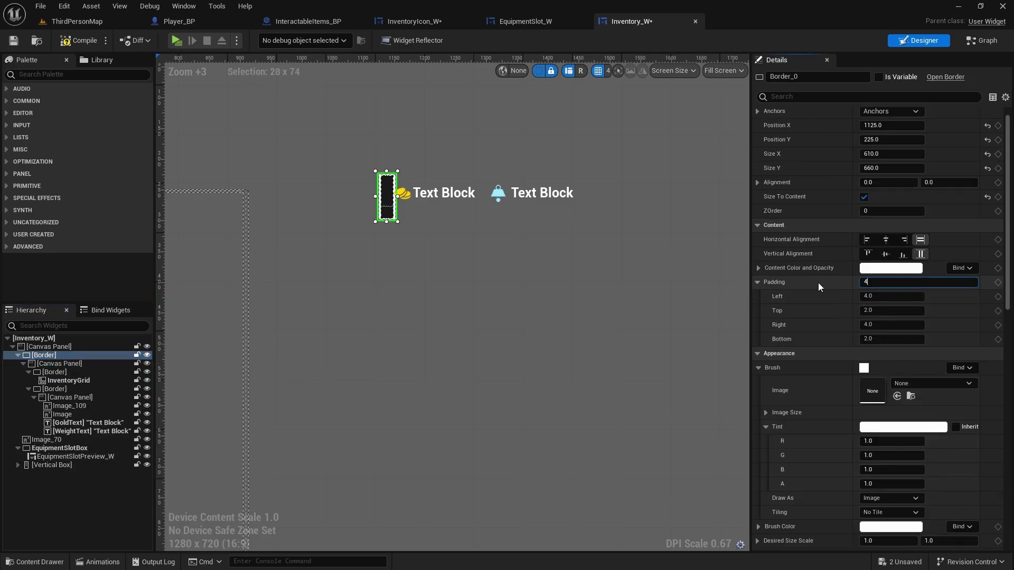
key("Return")
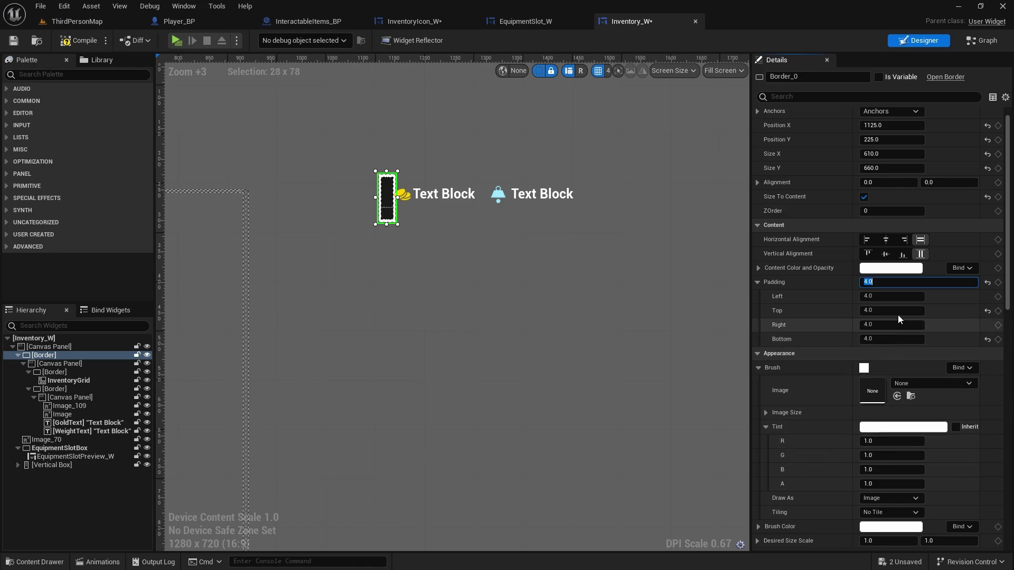
- Assign the IconFrame texture as the brush image of the outer Border
scroll(897, 315, "down", 1)
left_click(909, 350)
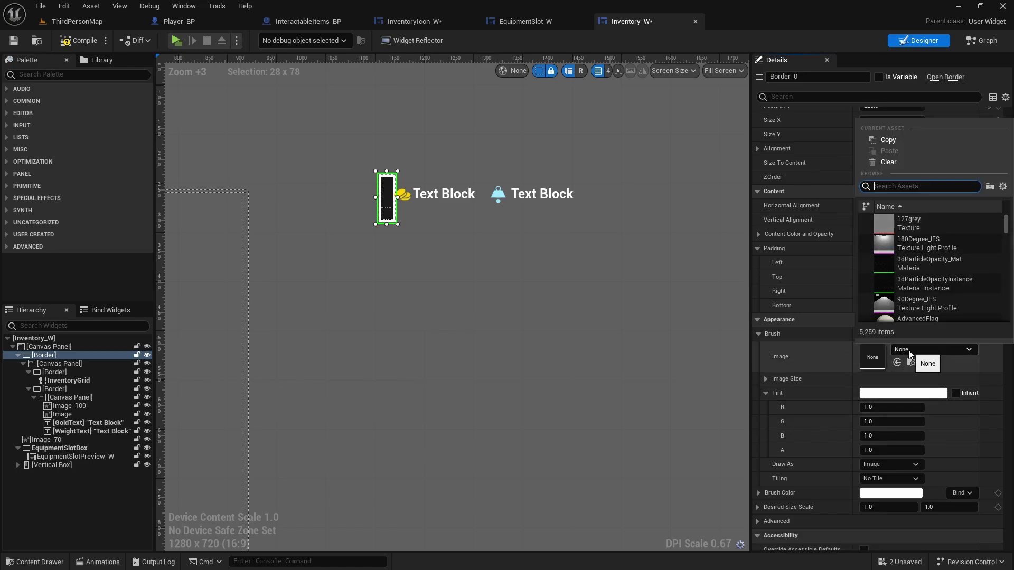
type("icon")
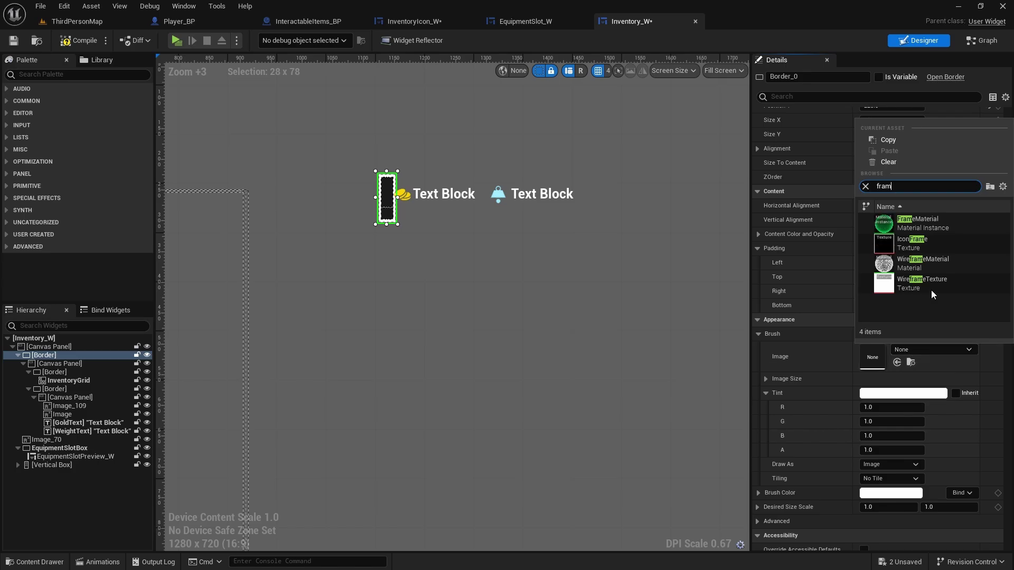
left_click(911, 247)
left_click(911, 246)
scroll(422, 217, "up", 11)
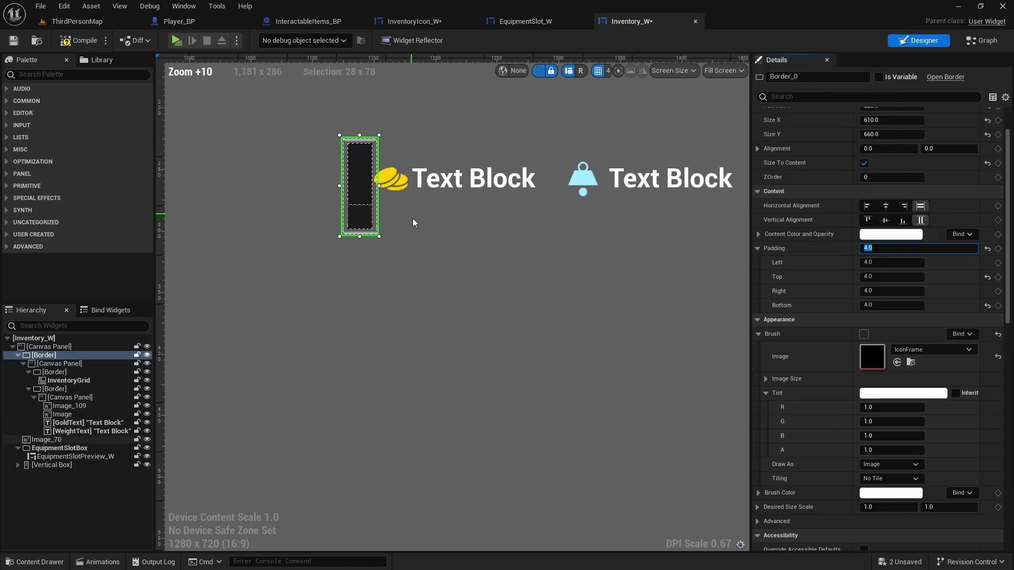
- Darken the outer Border's brush tint to a grey with R, G and B of 0.583333
left_click(903, 393)
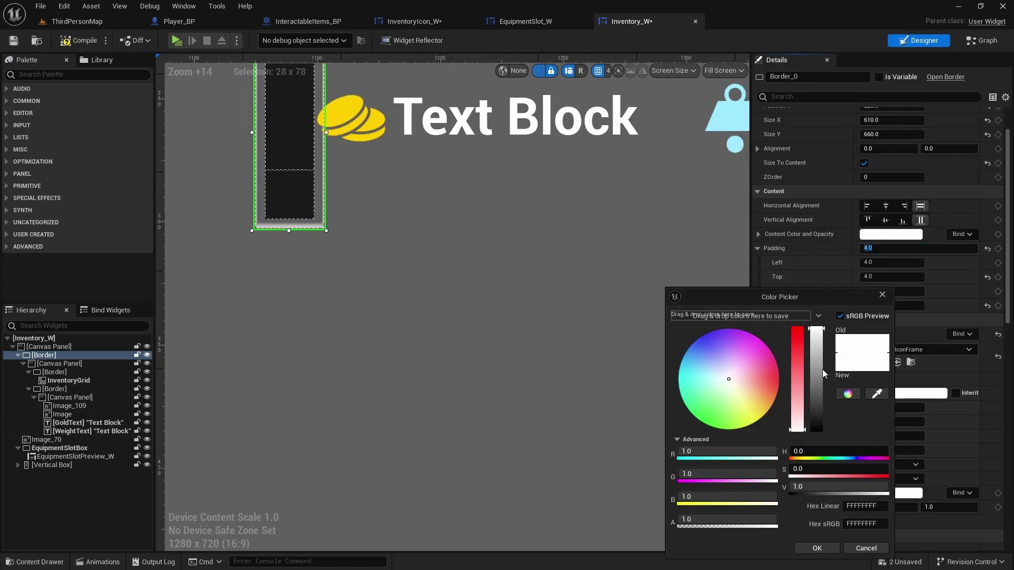
mouse_move(817, 372)
left_mouse_down()
mouse_move(817, 384)
mouse_move(817, 371)
left_mouse_up()
left_click(817, 548)
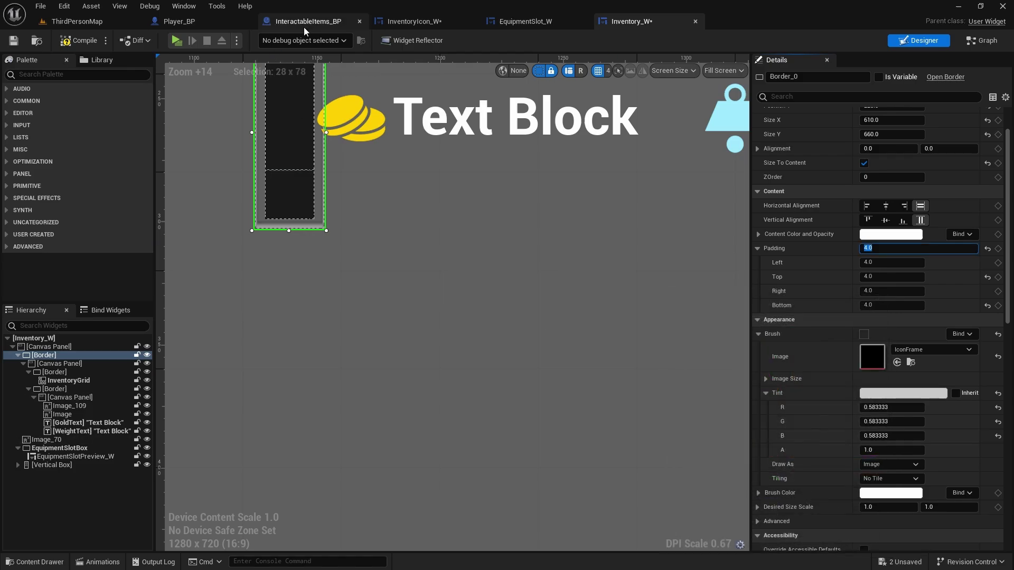
- Run the game preview to examine the frame around the inventory panel, and stop it
left_click(179, 40)
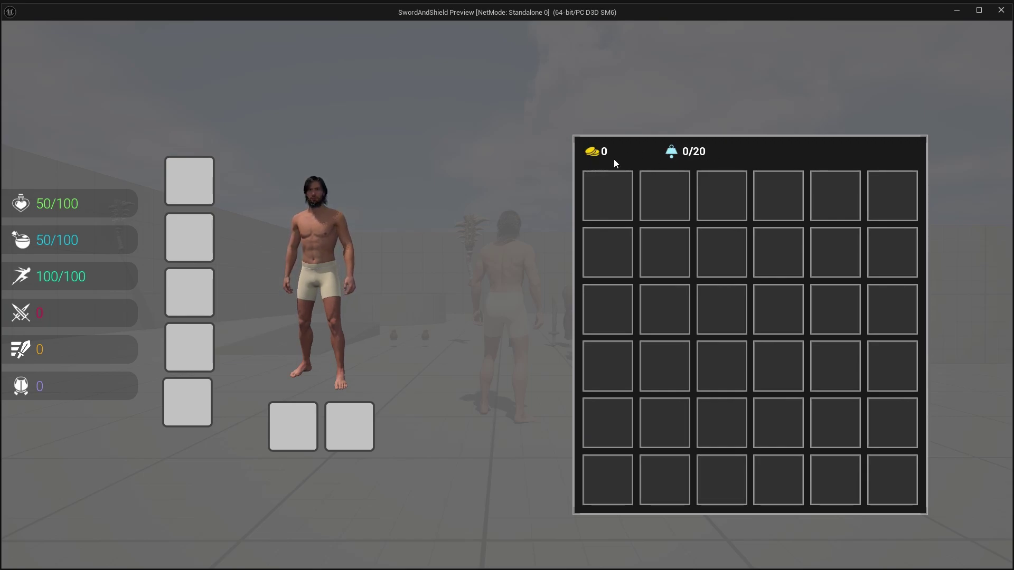
key("Escape")
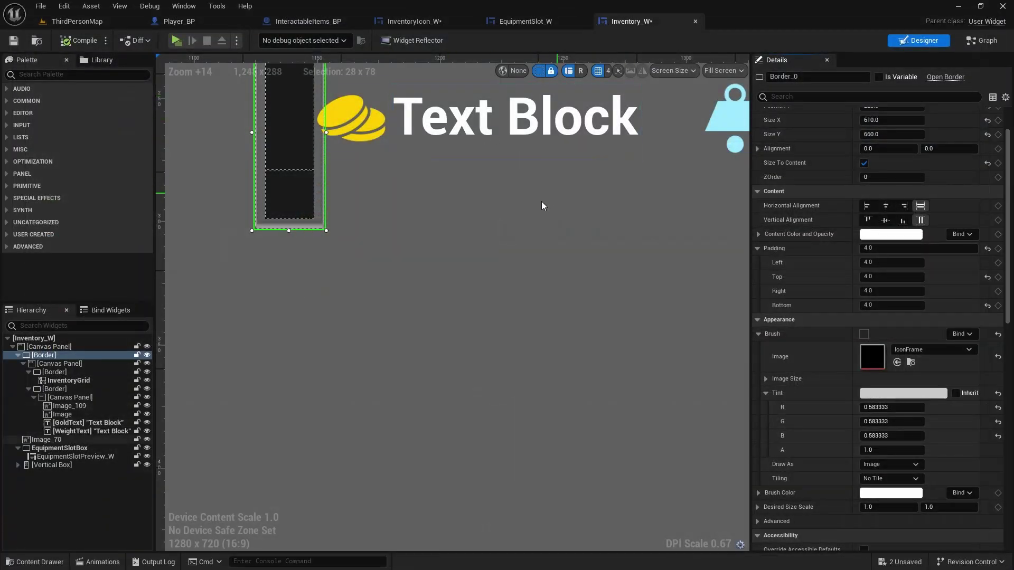
- Disable Size To Content on the outer Border around the inventory panel
scroll(541, 201, "down", 5)
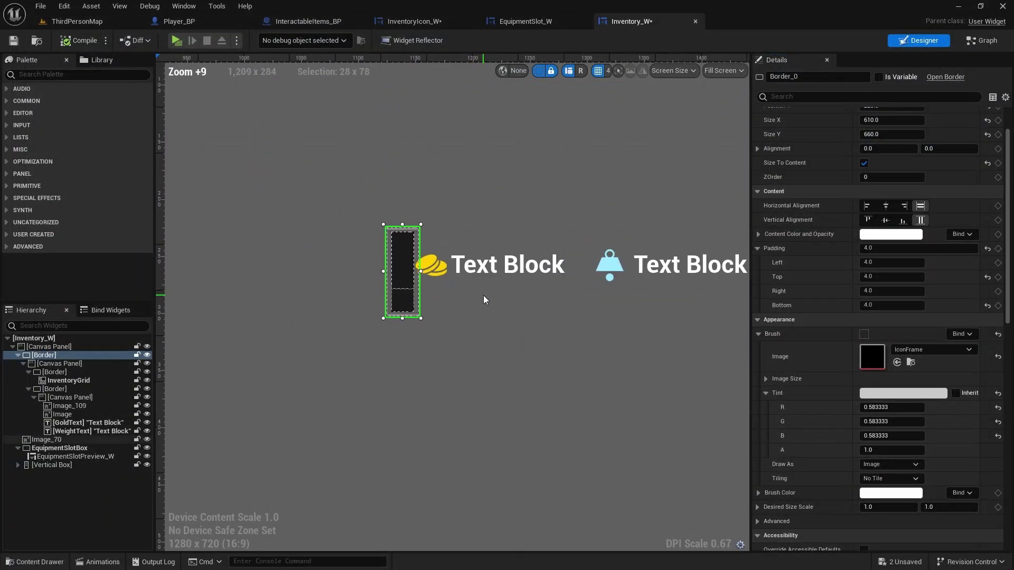
scroll(491, 301, "up", 4)
scroll(372, 201, "down", 4)
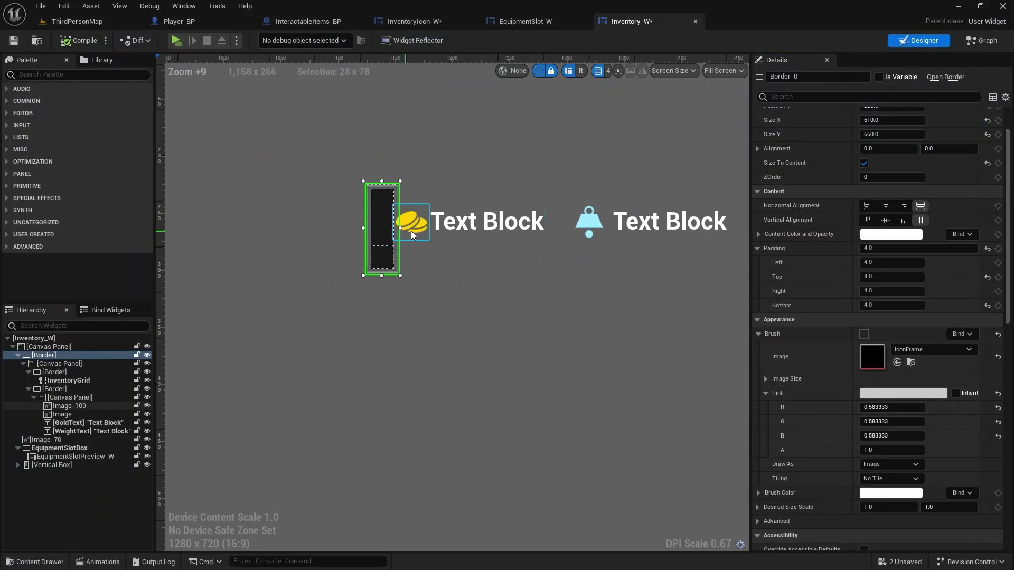
scroll(408, 231, "down", 1)
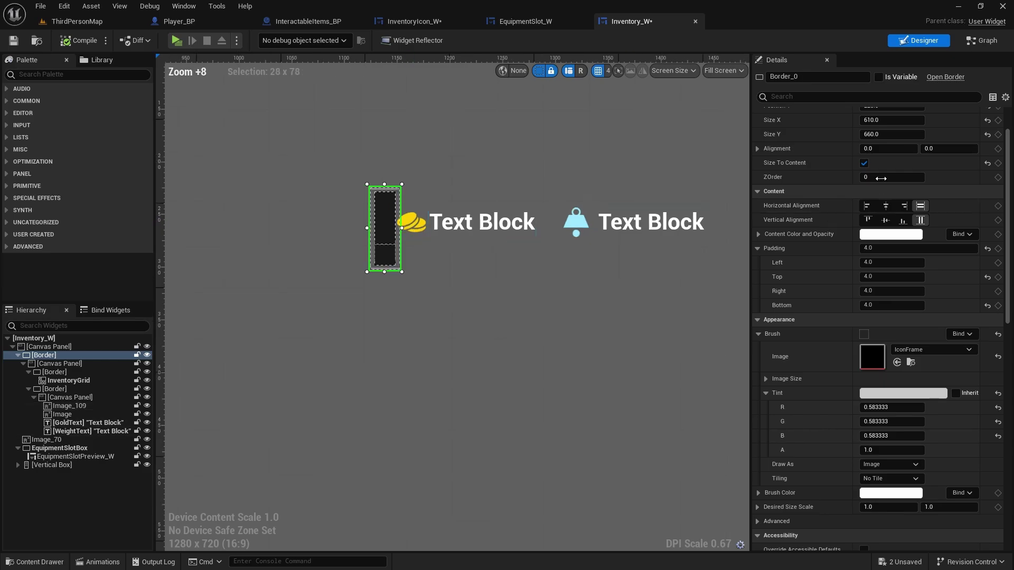
left_click(864, 163)
right_click_drag(616, 159, 643, 167)
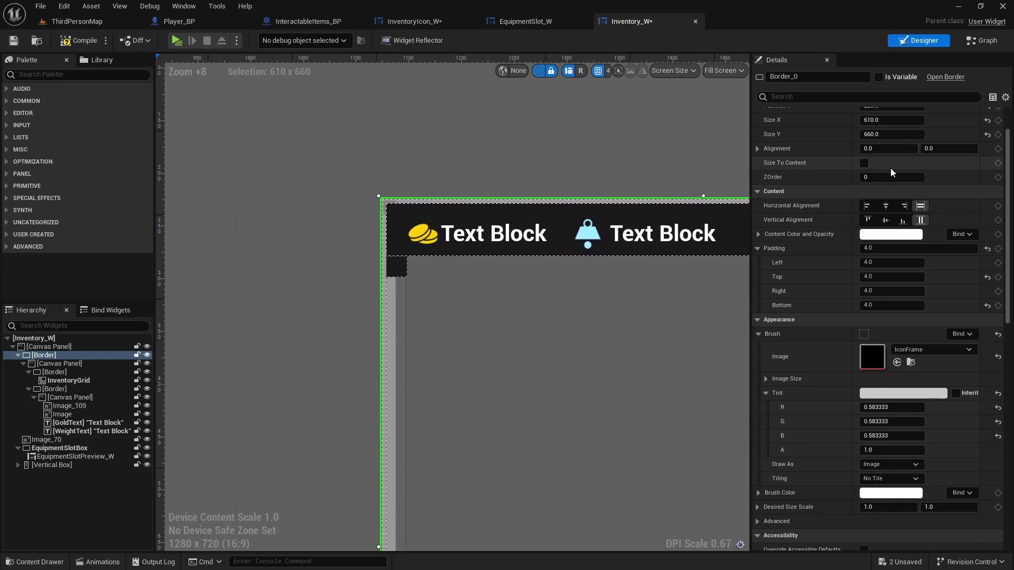
- Re-enable Size To Content on the outer Border and move the gold icon with its text slightly inward from the panel corner
left_click(863, 164)
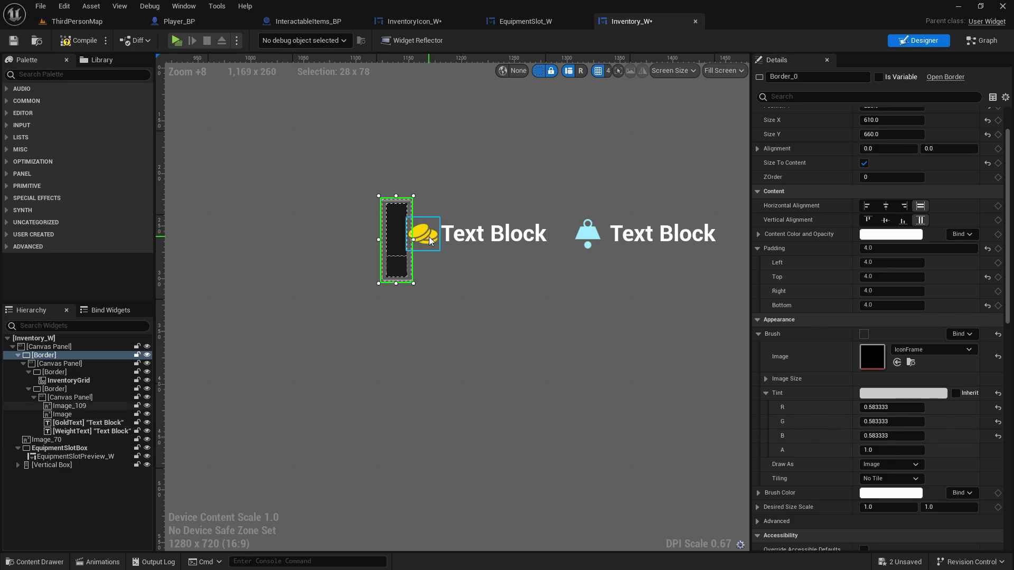
left_click(431, 241)
left_click(477, 237, "ctrl")
left_click_drag(466, 241, 492, 252)
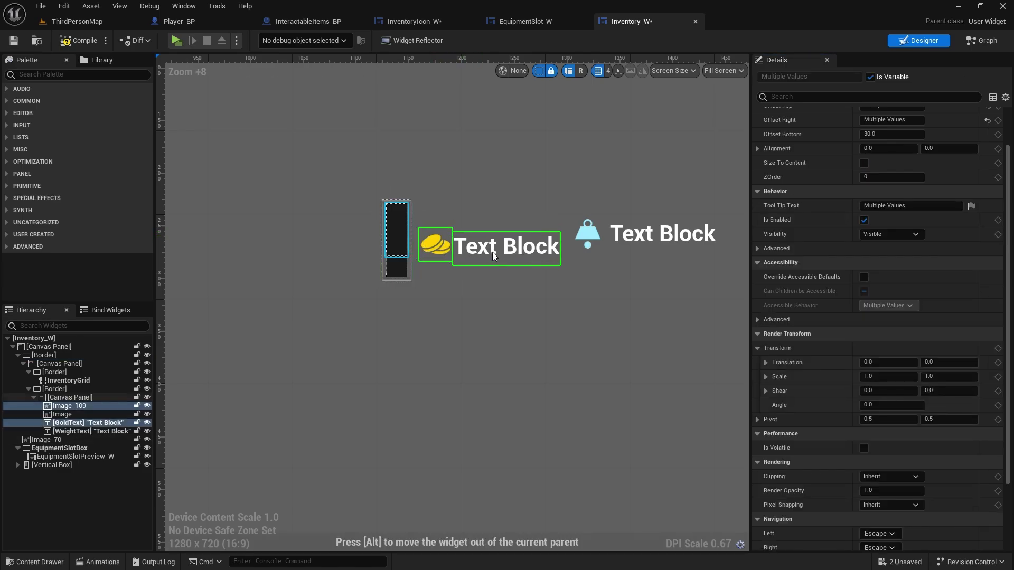
left_click(492, 252)
- Move the weight icon and its text block down to line up with the gold icon and text
left_click(590, 233)
left_click(638, 234, "ctrl")
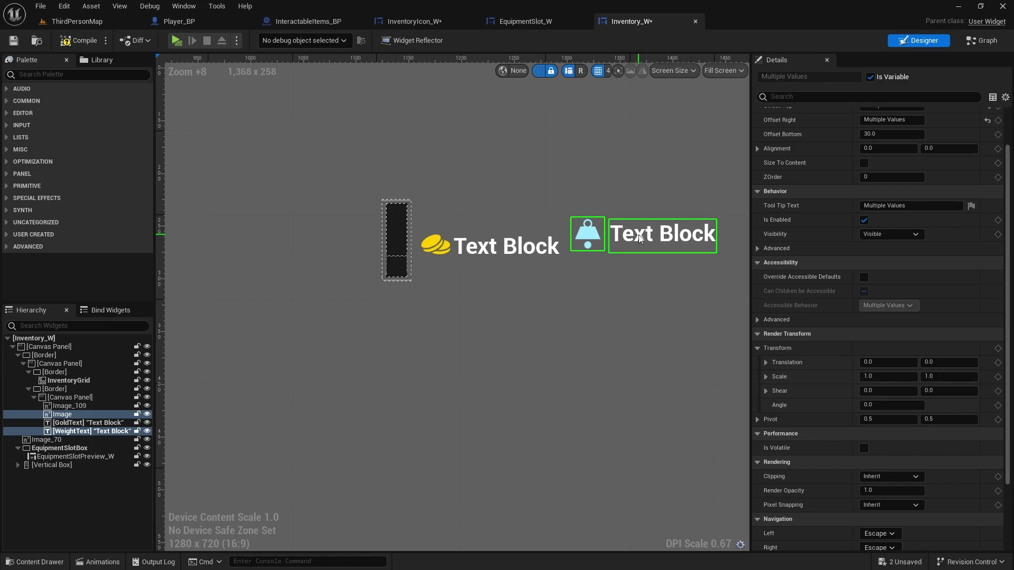
left_click_drag(641, 236, 635, 252)
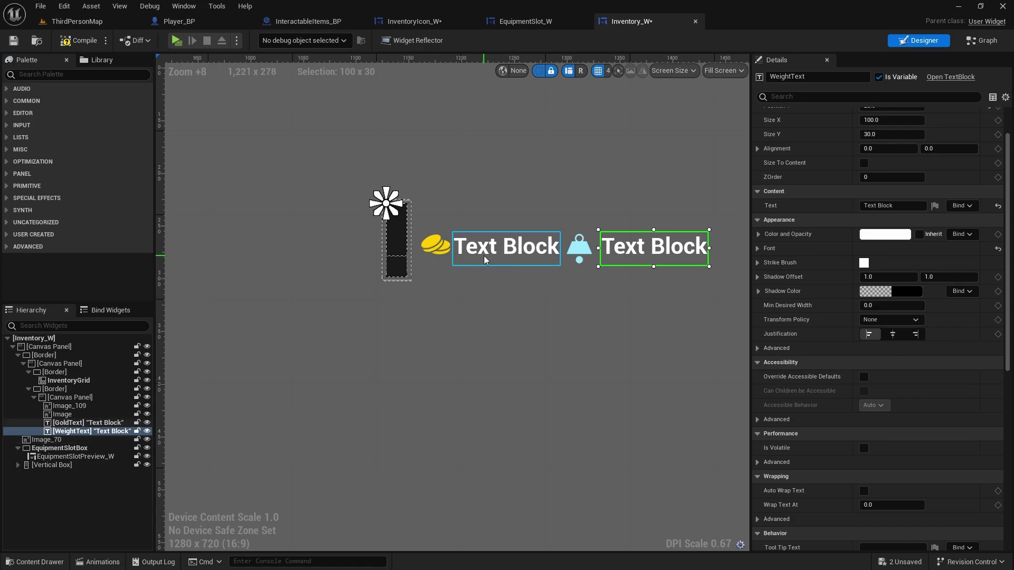
- Set the weight icon's Position Y to 25 after checking the gold icon's position, and check both text blocks' positions
left_click(471, 256)
left_click(432, 249)
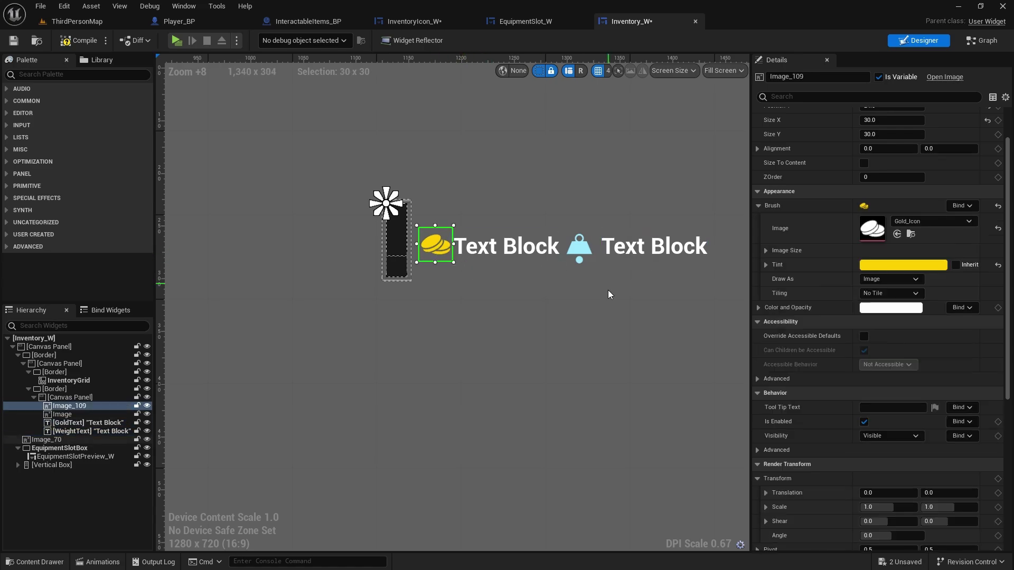
scroll(835, 180, "up", 2)
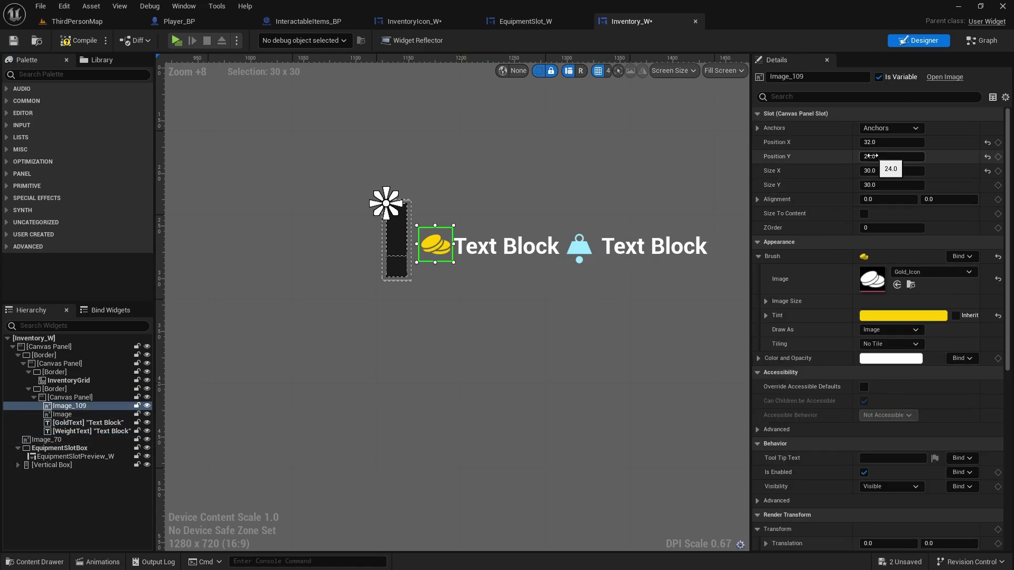
left_click(584, 246)
left_click(872, 158)
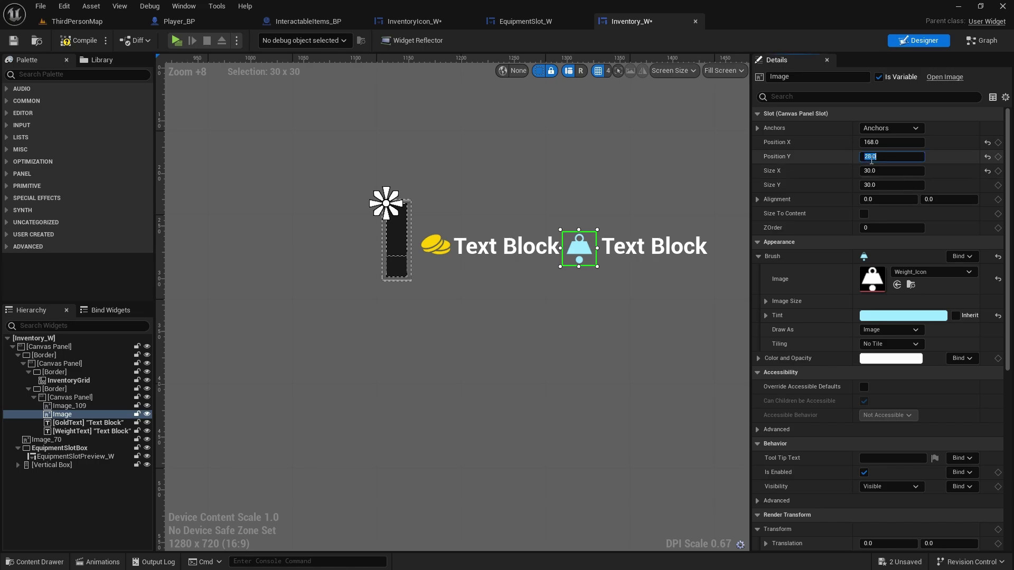
type("24")
key("Return")
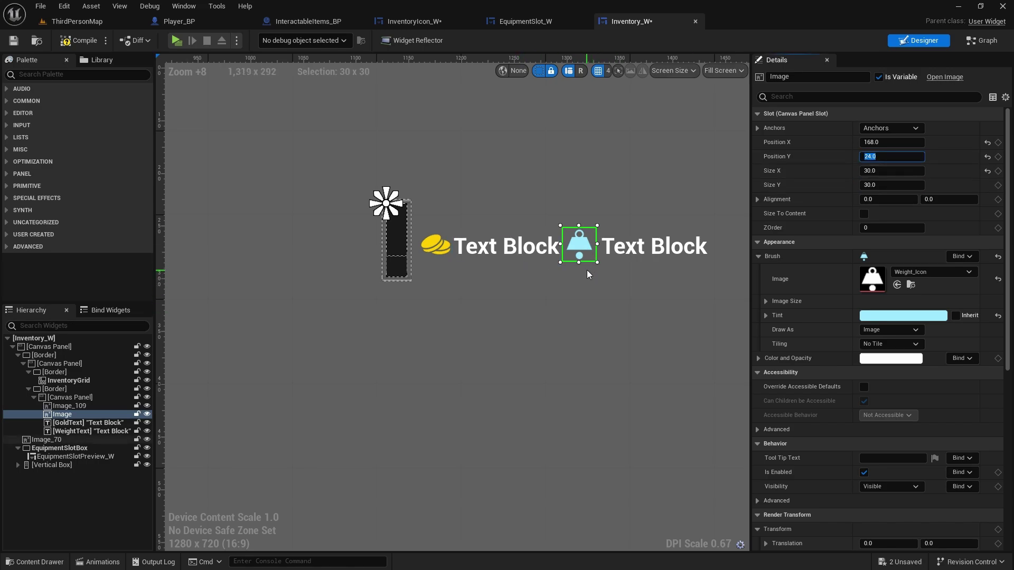
type("25")
key("Return")
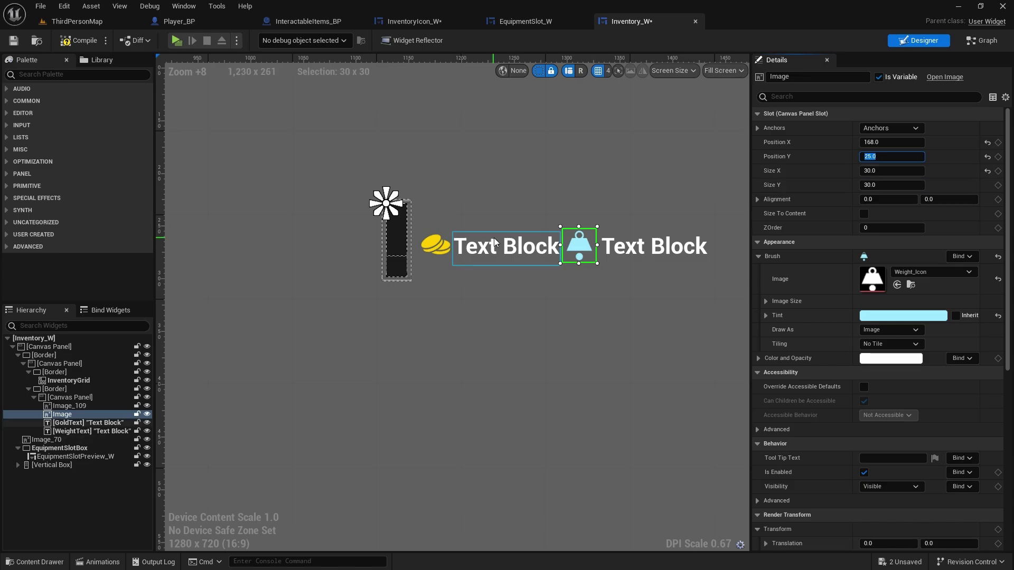
left_click(505, 254)
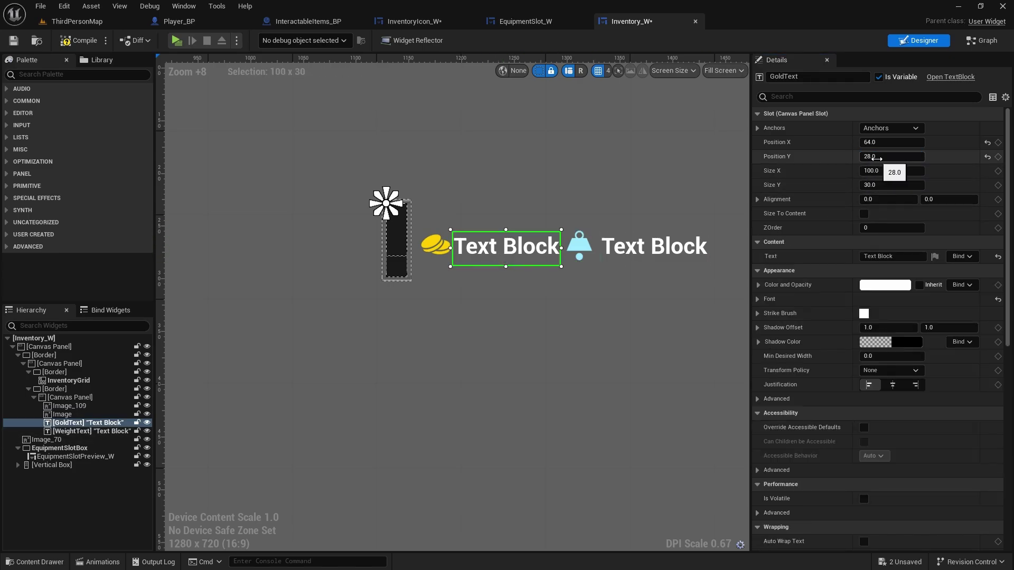
left_click(686, 259)
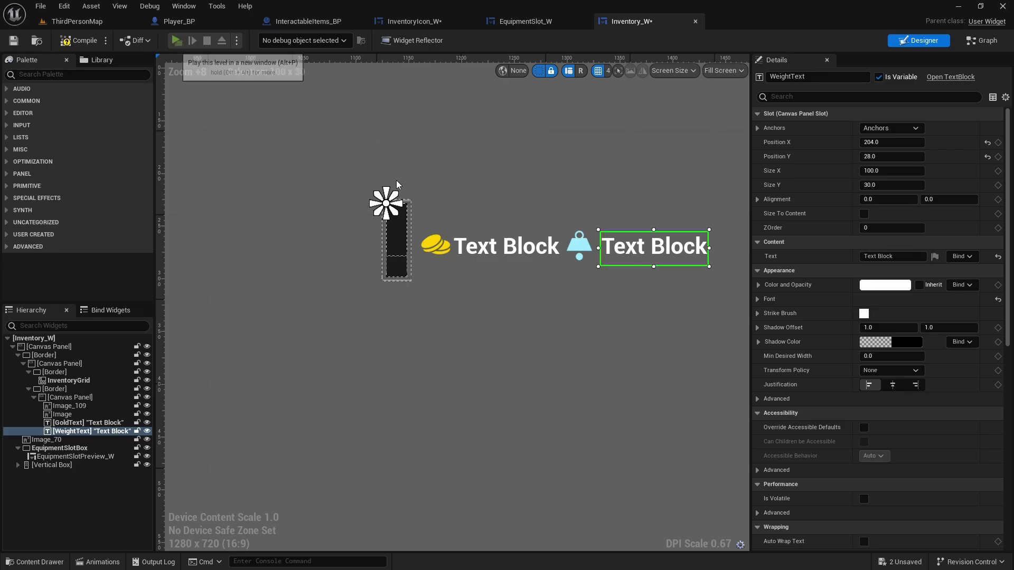
- Run the game preview with the inventory open to examine the gold and weight header row, and stop it
key("alt+p")
key("i")
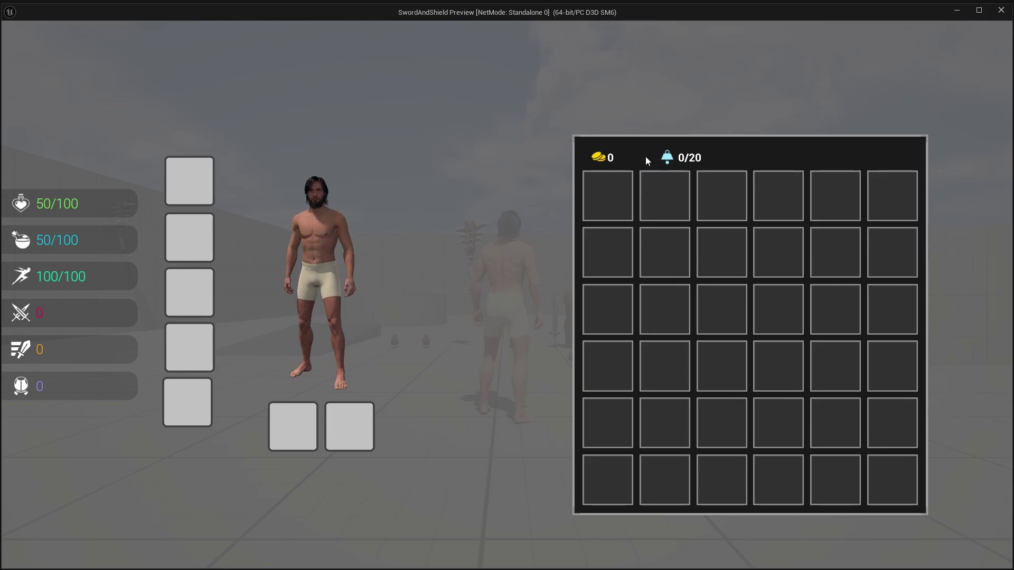
key("i")
key("Escape")
- Raise the gold icon slightly through its Position Y and set the GoldText block's Position Y to 26
left_click(435, 244)
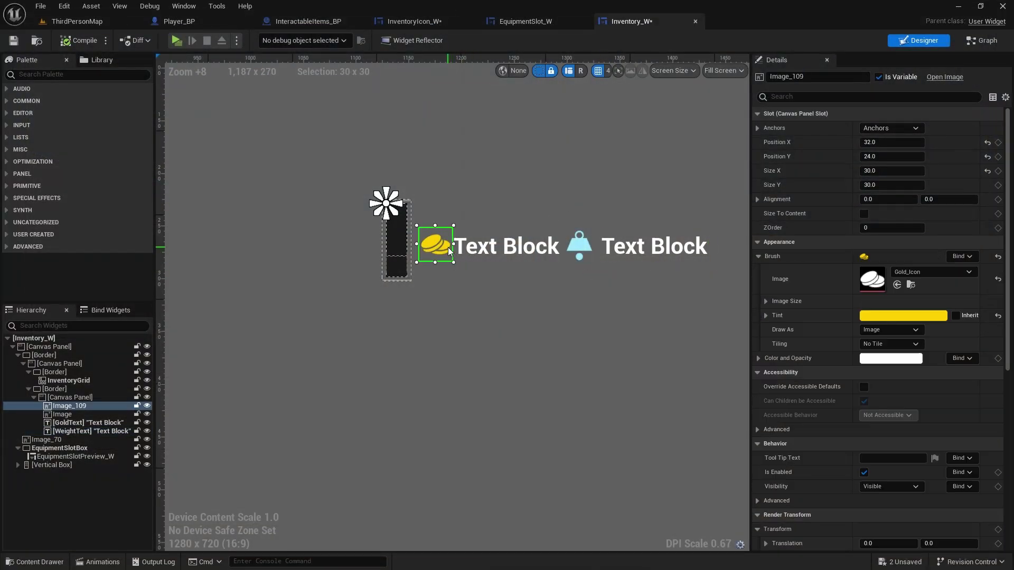
left_click(877, 156)
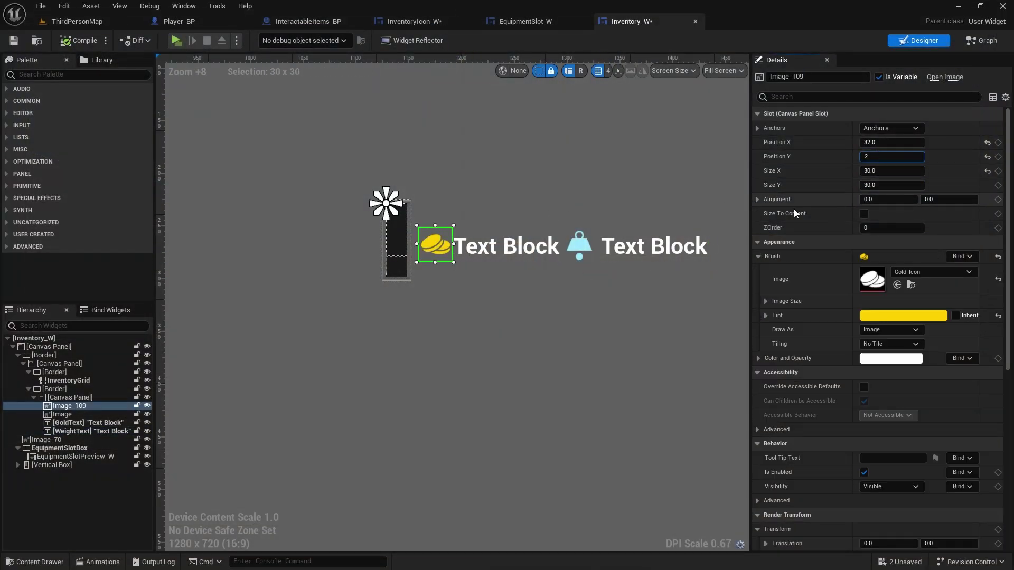
left_click(87, 423)
left_click(879, 157)
type("25")
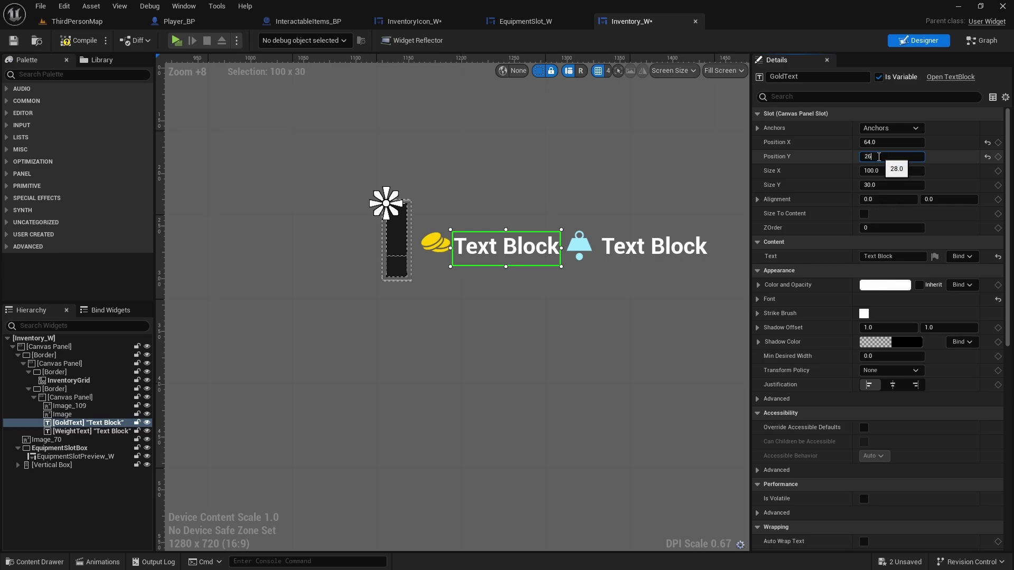
key("Return")
- Raise the weight icon slightly through its Position Y, set WeightText's Position Y to 26, and check the header row in the game preview
left_click(579, 246)
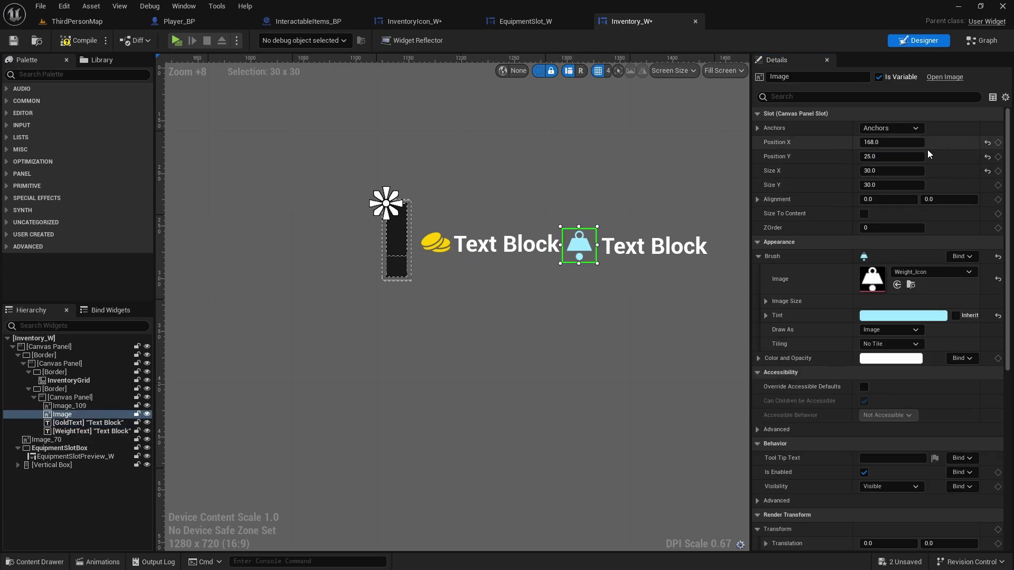
left_click(882, 156)
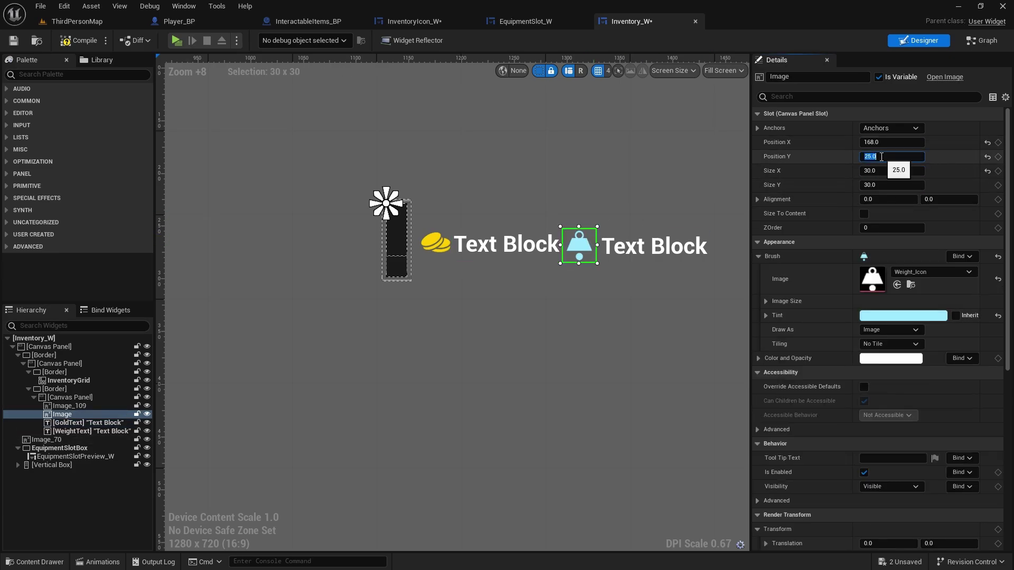
left_click(680, 235)
left_click(871, 158)
type("26")
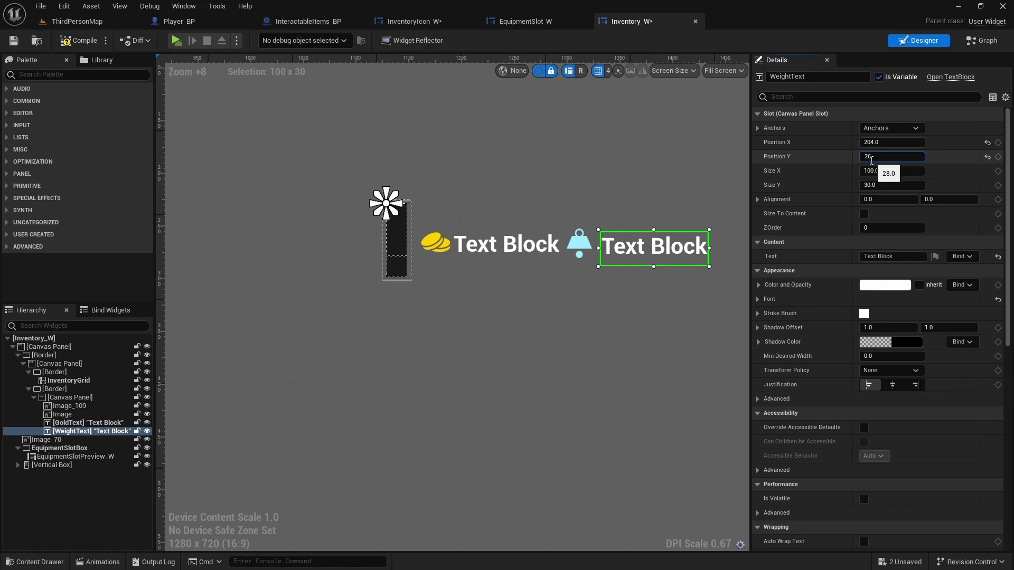
key("Return")
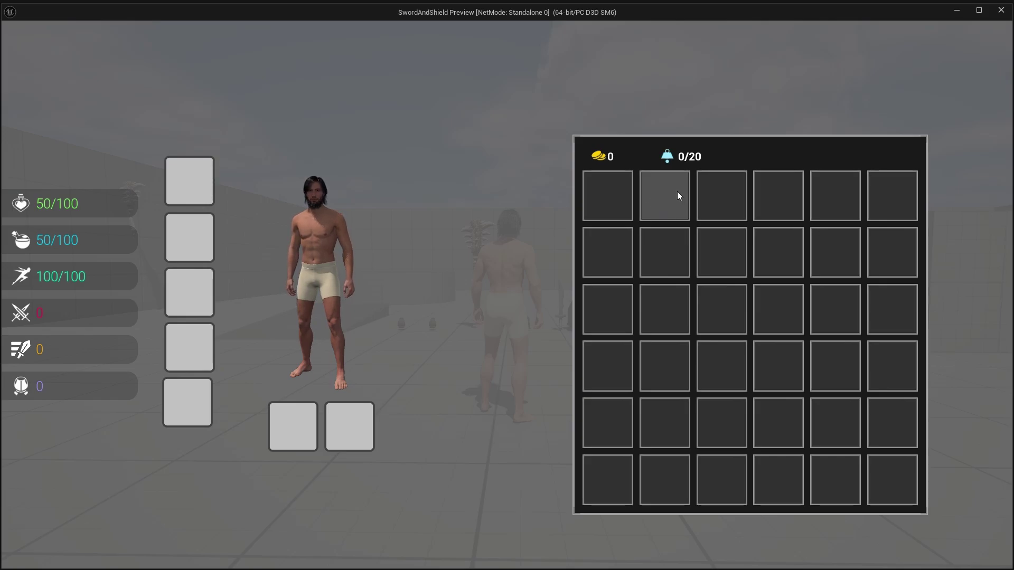
key("Escape")
- Create a new folder named Materials inside the ThirdPerson content folder
key("ctrl+space")
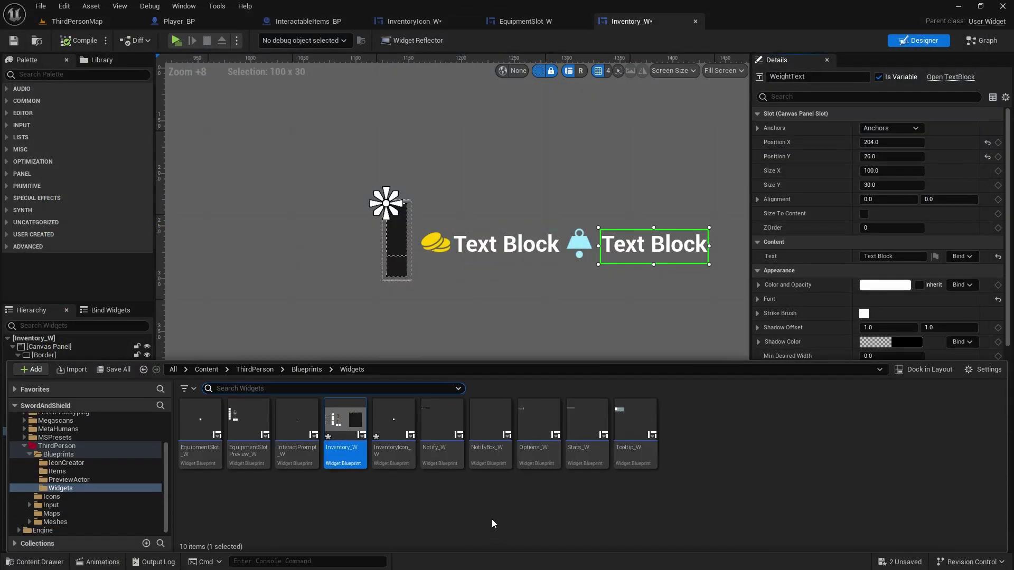
left_click(306, 369)
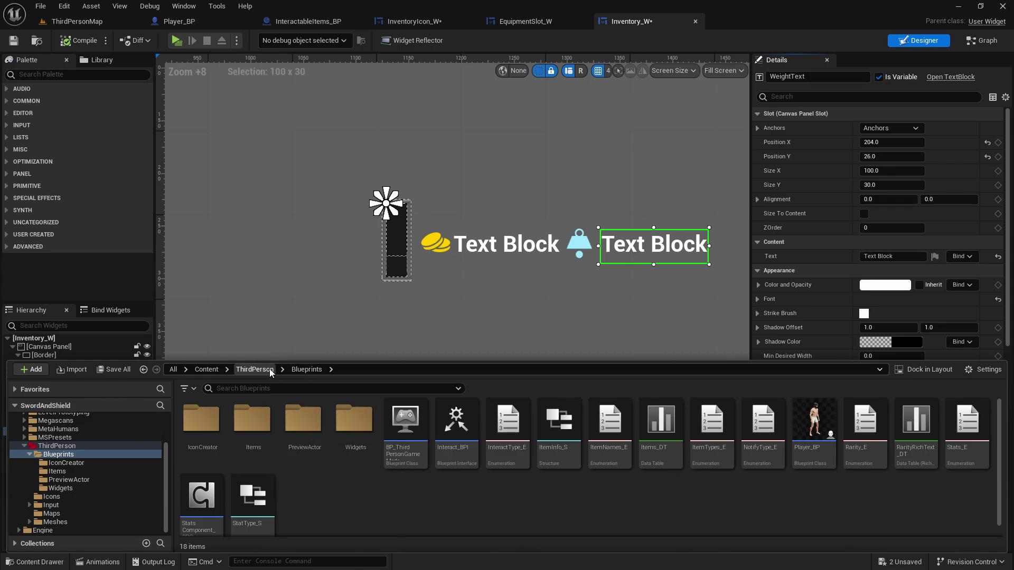
left_click(255, 369)
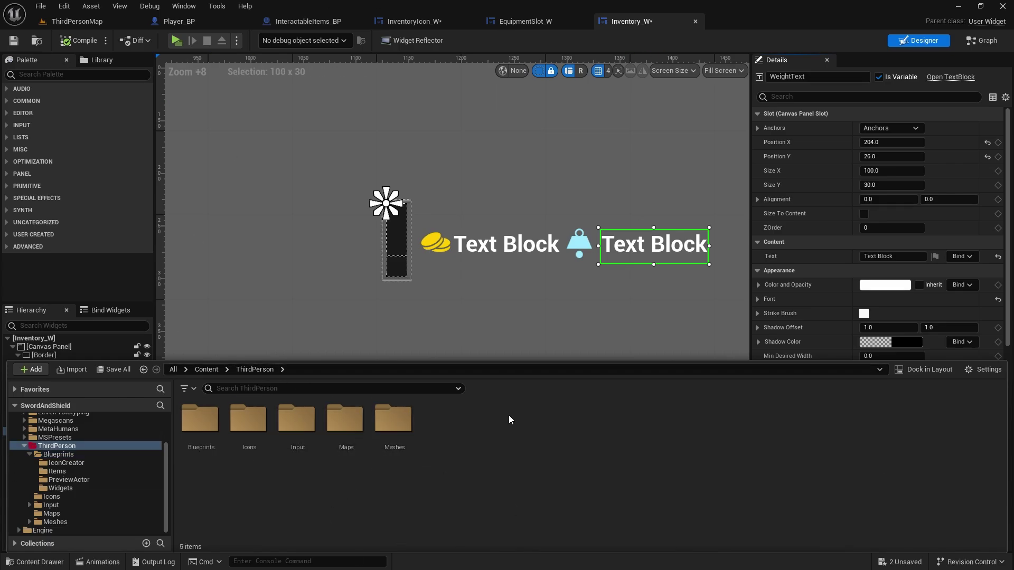
right_click(444, 429)
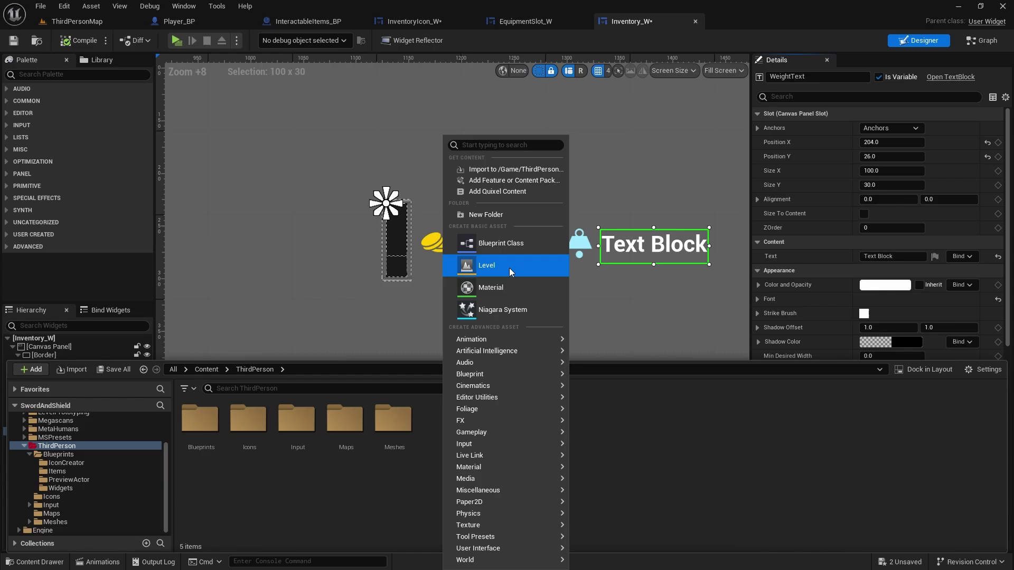
left_click(486, 214)
type("Materi")
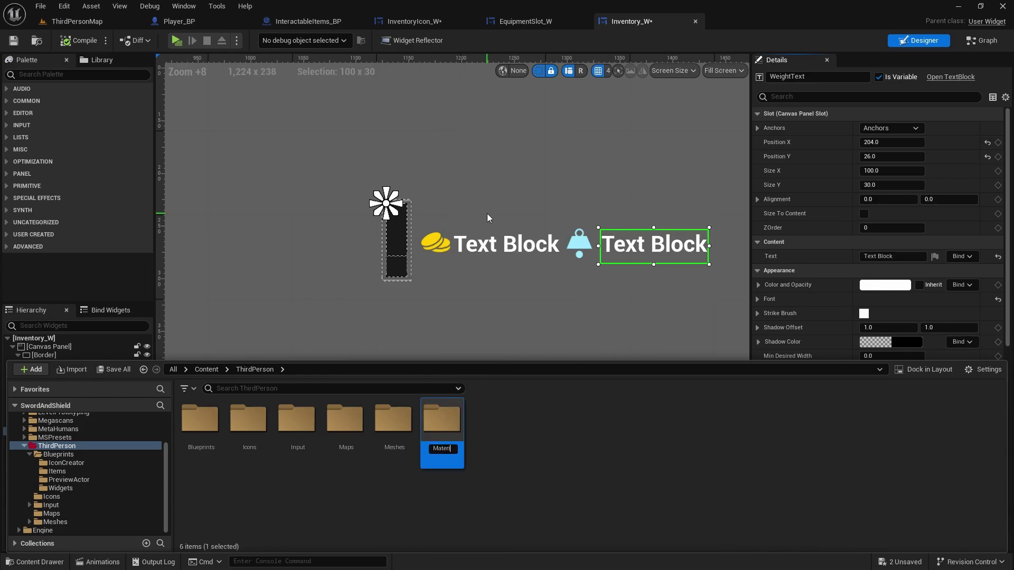
type("als")
key("Return")
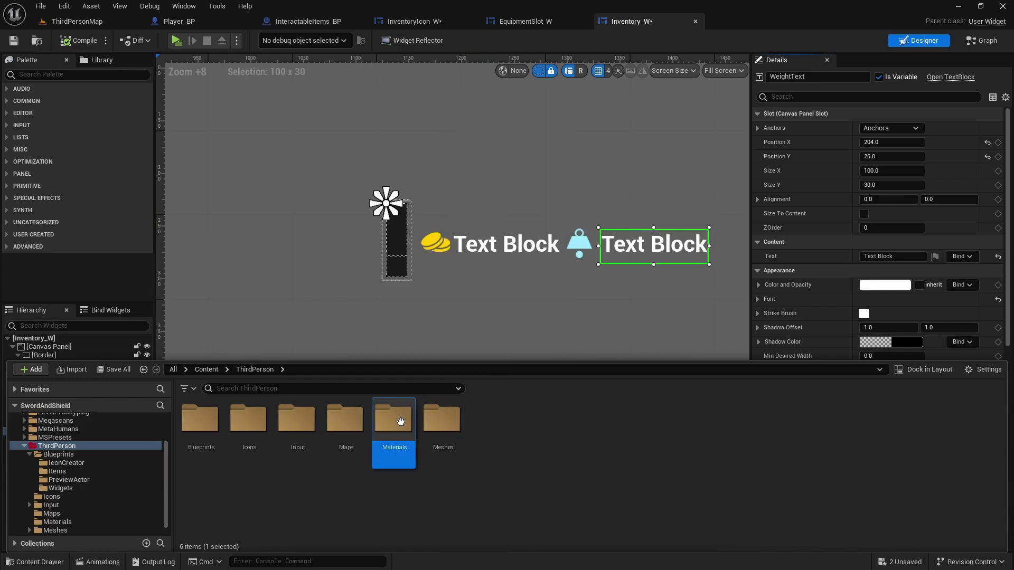
- Create a material named IconBG_M in the Materials folder and open it for editing
double_click(400, 421)
right_click(268, 429)
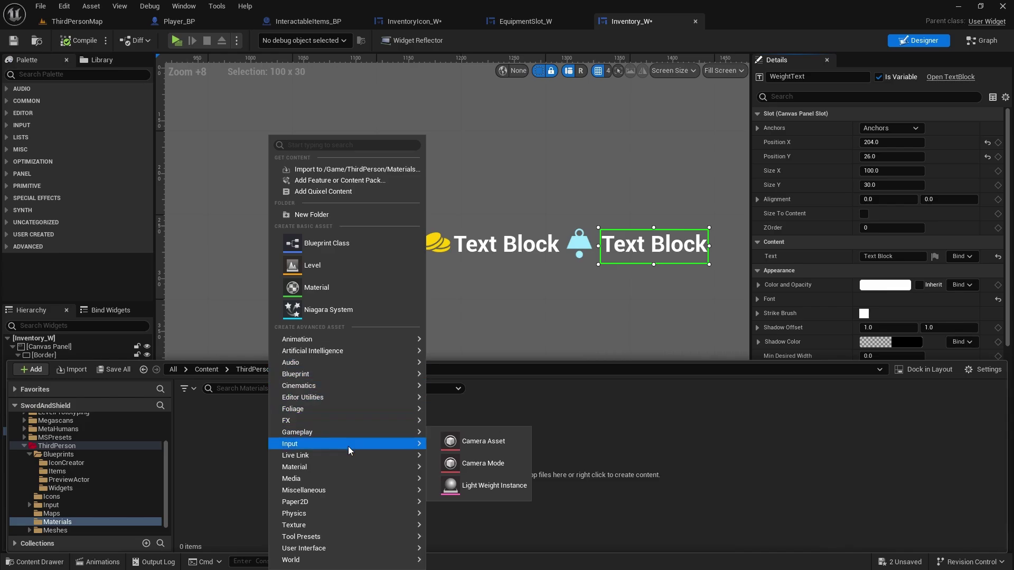
mouse_move(332, 467)
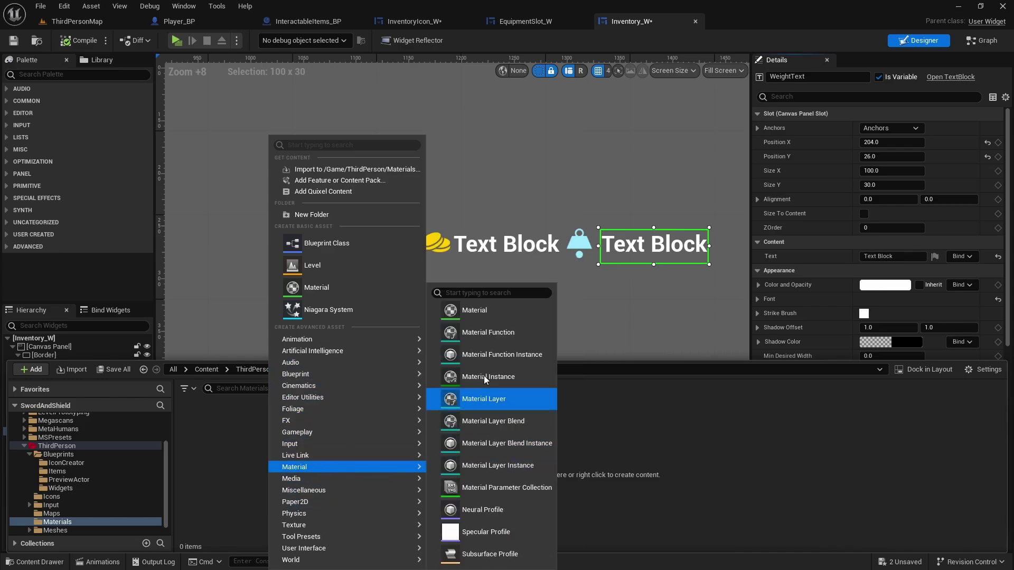
left_click(473, 310)
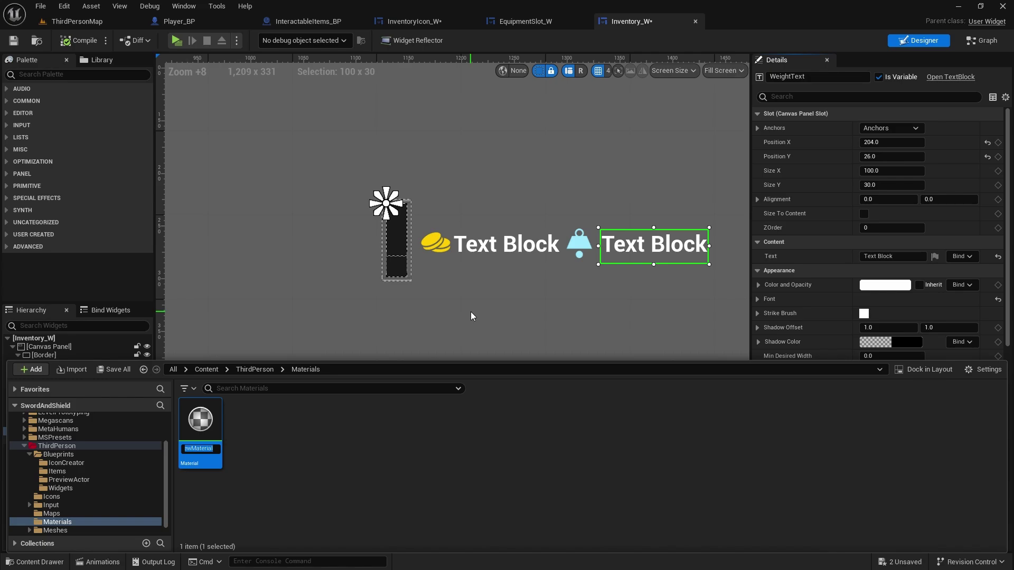
key("BackSpace")
left_click(359, 464)
double_click(210, 432)
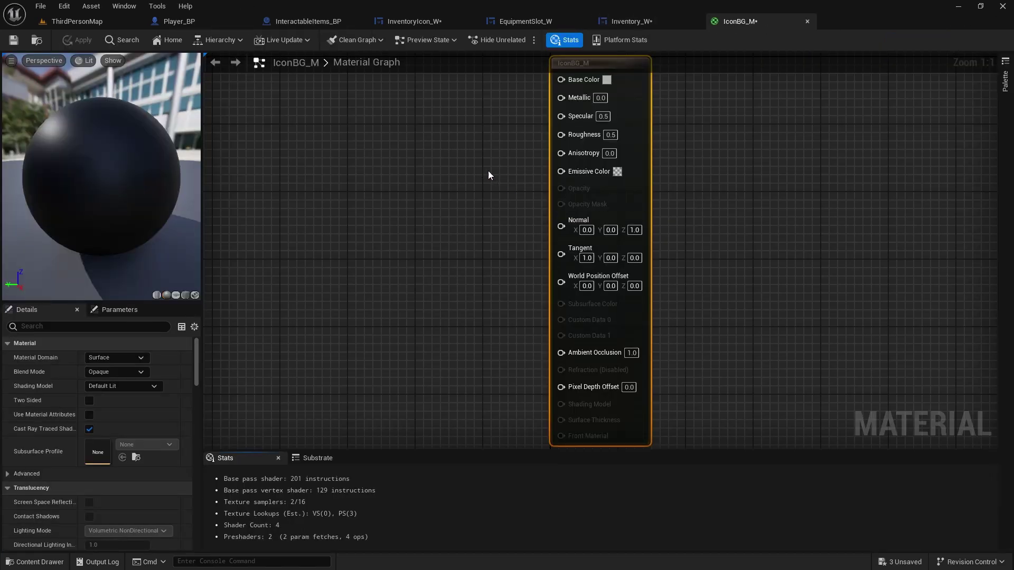
- Set the Material Domain of IconBG_M to User Interface
right_click_drag(488, 170, 486, 310)
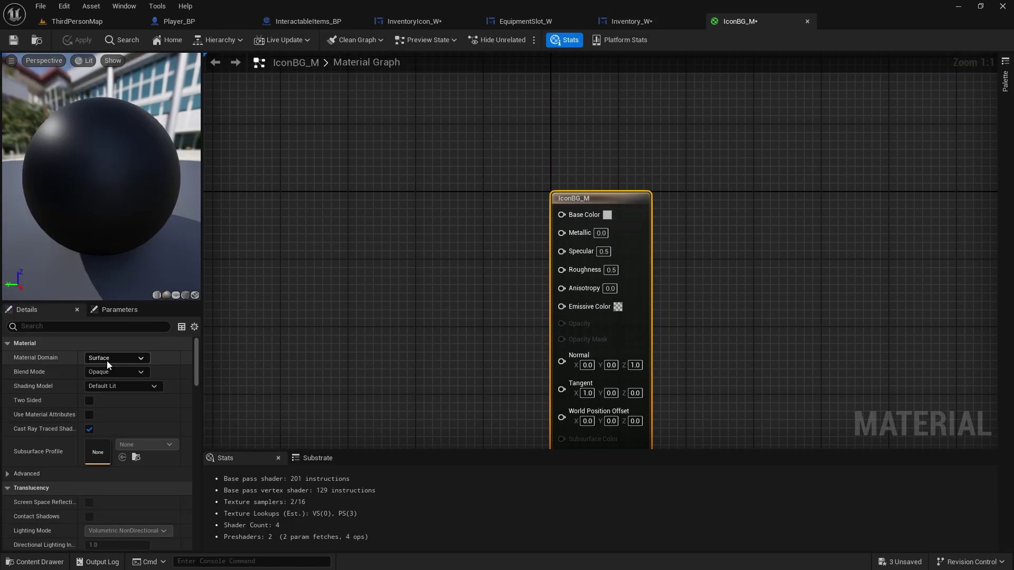
left_click(107, 360)
left_click(104, 419)
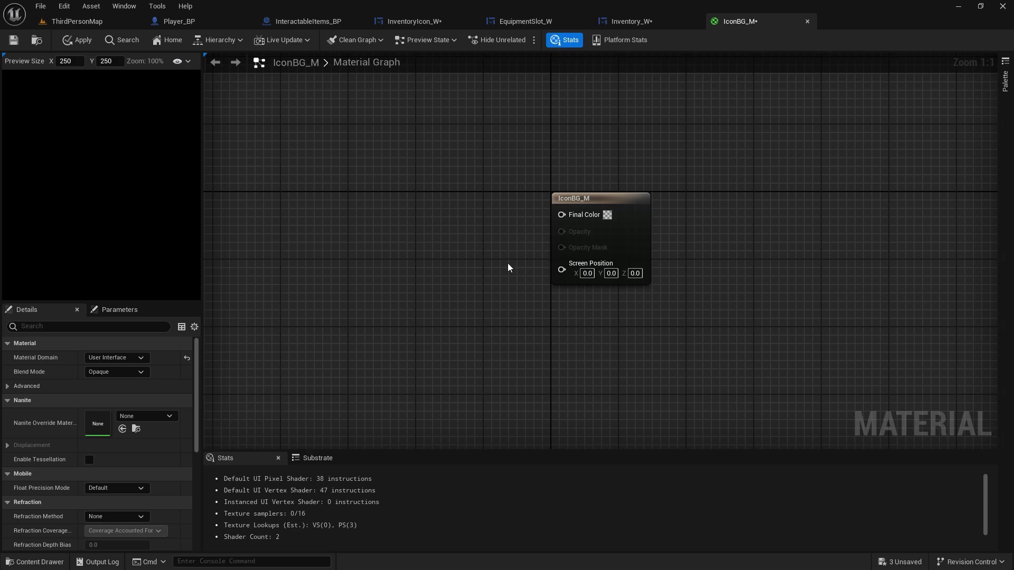
- Add two Constant3Vector nodes, one below the other, beside the IconBG_M output node in the material graph
right_click_drag(434, 232, 592, 215)
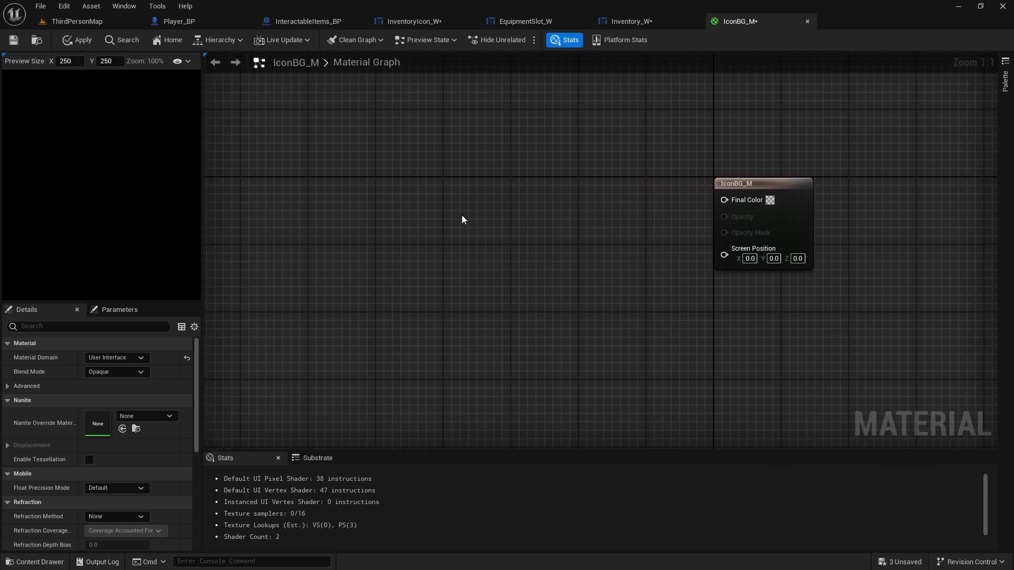
left_click(468, 170)
left_click_drag(507, 185, 468, 174)
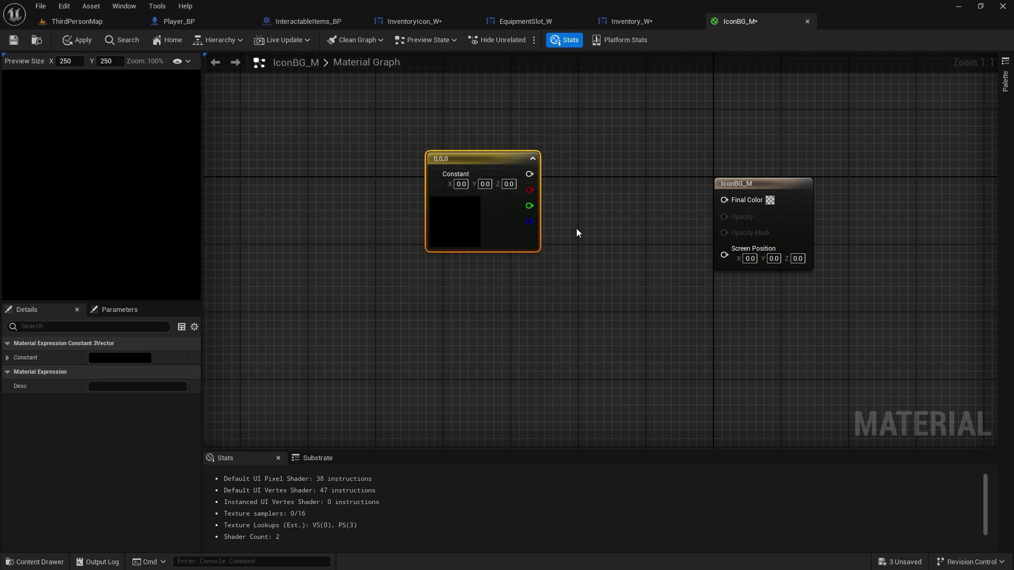
left_click(465, 269)
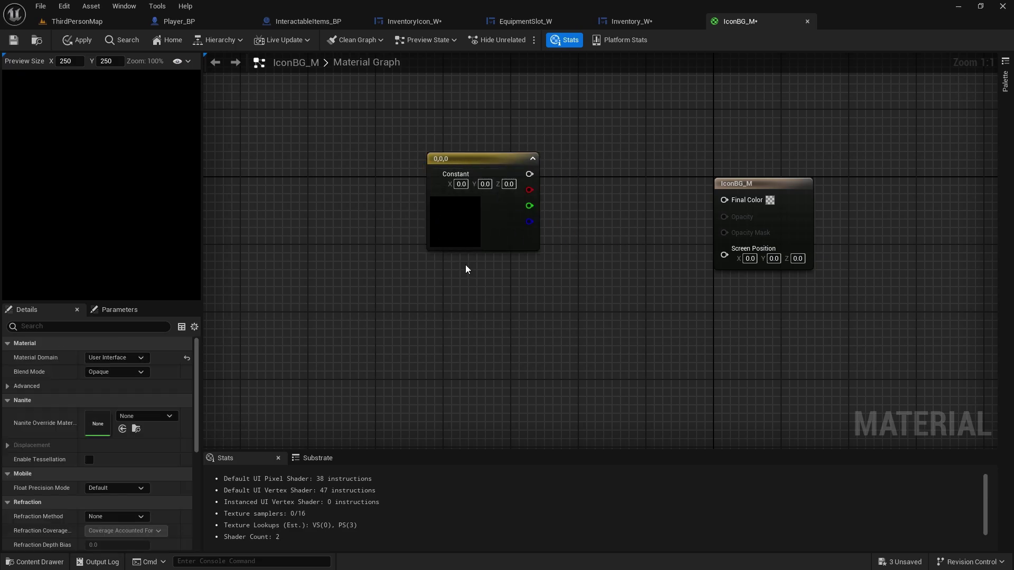
left_click(453, 290)
left_click_drag(495, 296, 506, 278)
left_click(556, 315)
left_click(601, 311)
right_click_drag(592, 313, 550, 172)
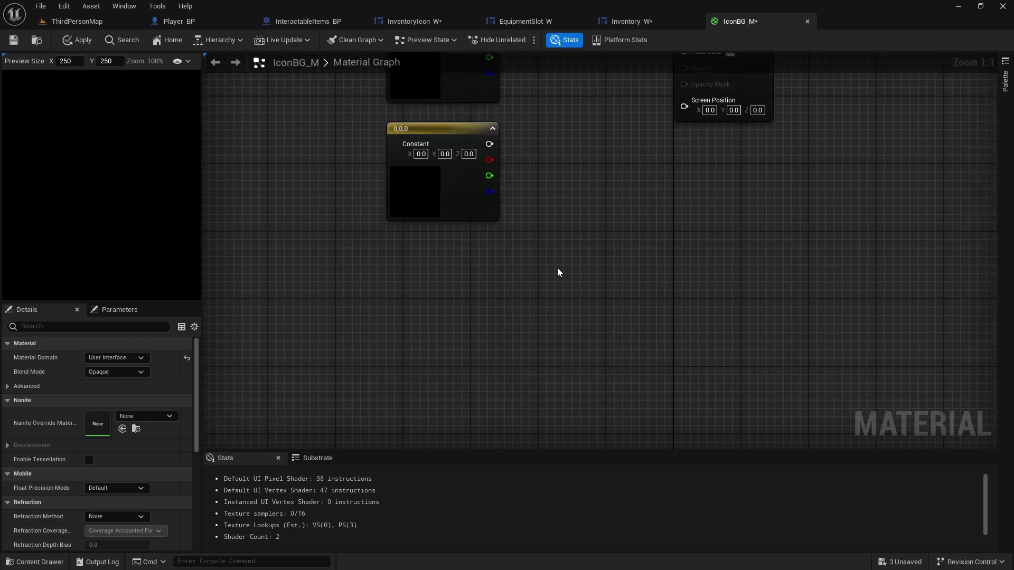
- Add a RadialGradientExponential node below the two Constant3Vector nodes in the material graph
right_click_drag(558, 268, 540, 320)
scroll(540, 320, "down", 2)
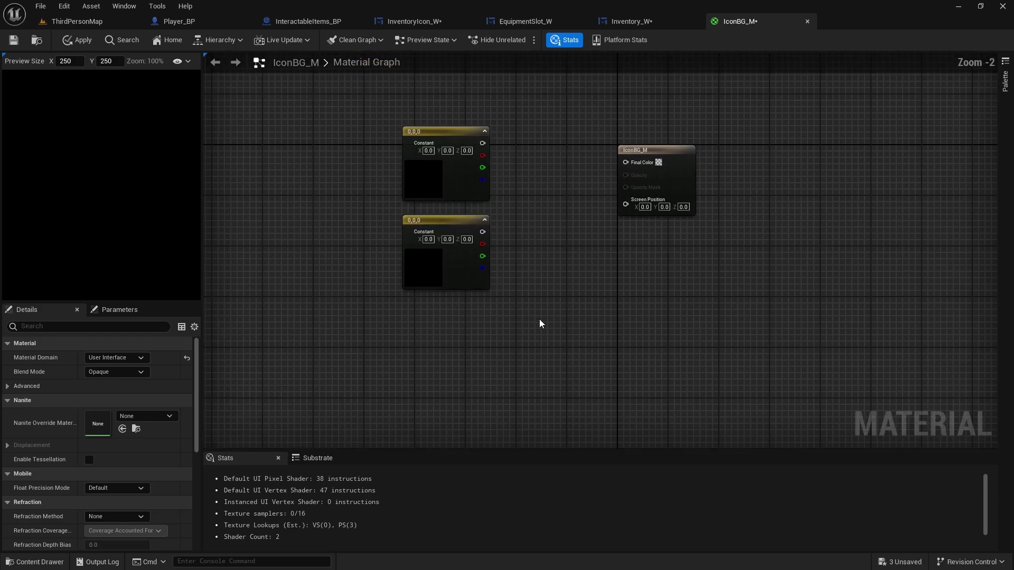
right_click(486, 348)
type("gradient")
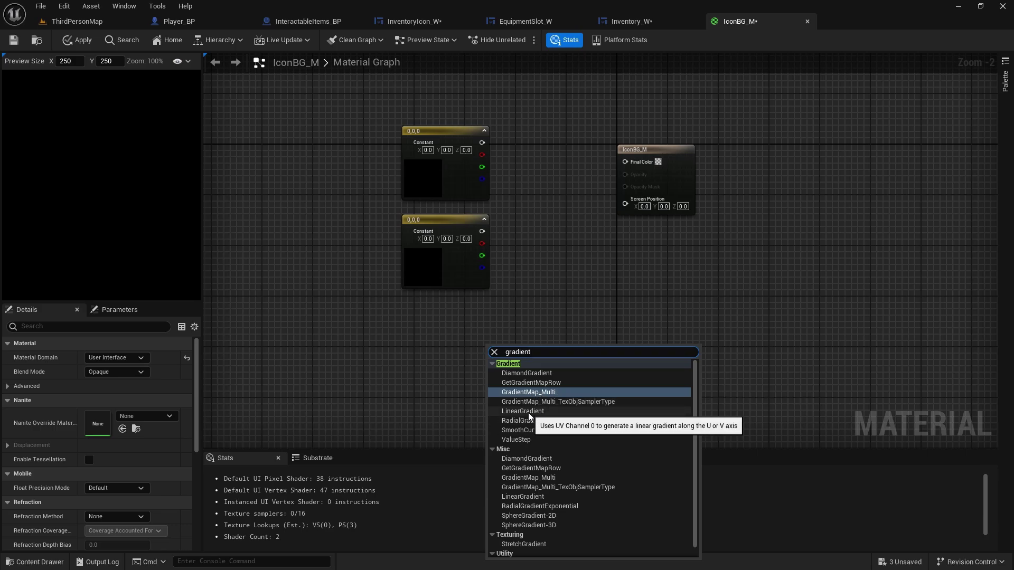
left_click(557, 506)
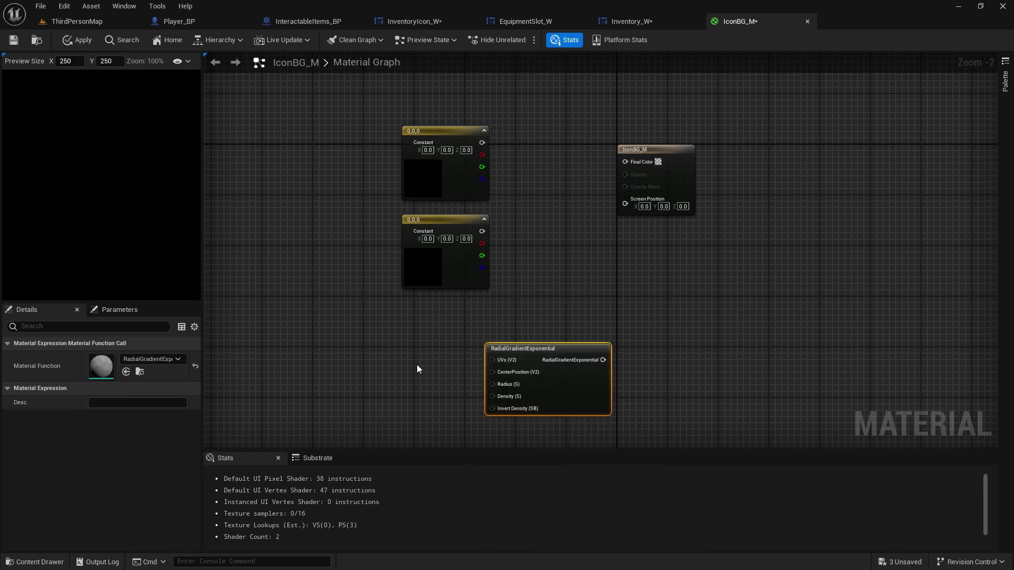
- Add a LinearInterpolate node and feed the RadialGradientExponential output into its Alpha input only
scroll(607, 309, "up", 2)
left_click_drag(554, 360, 523, 232)
left_click(578, 347)
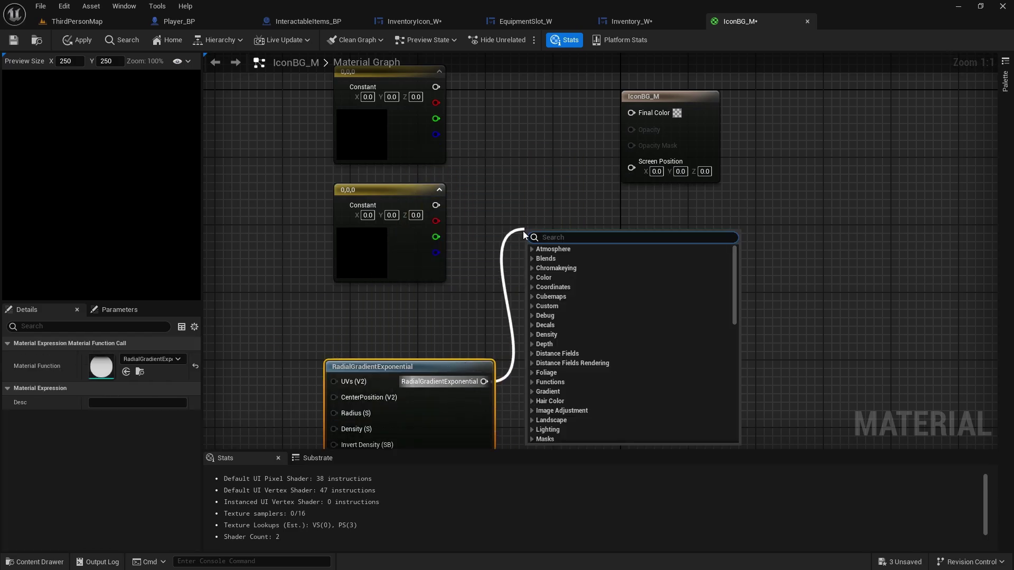
type("lerp")
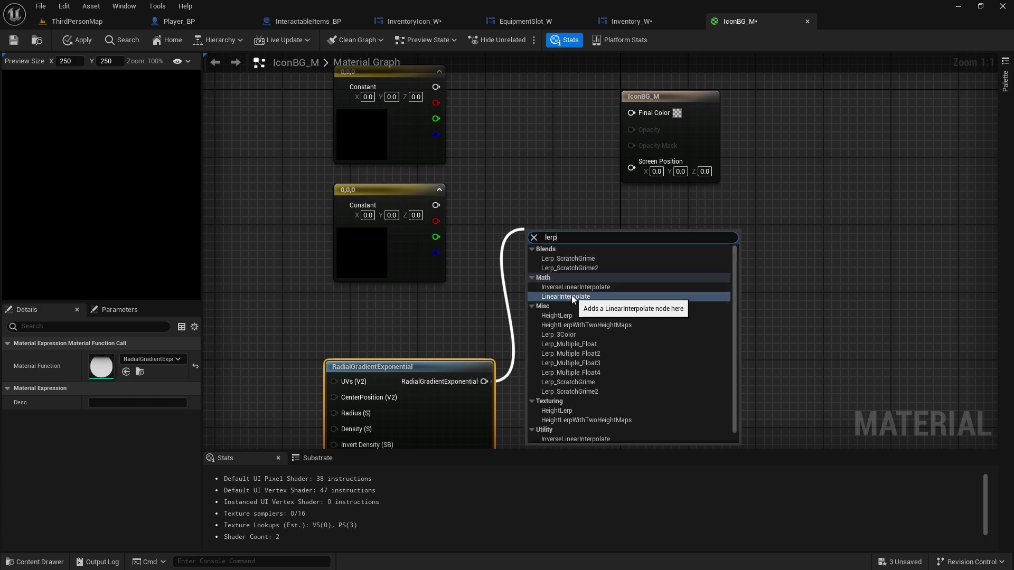
left_click(566, 297)
left_click_drag(552, 242, 546, 213)
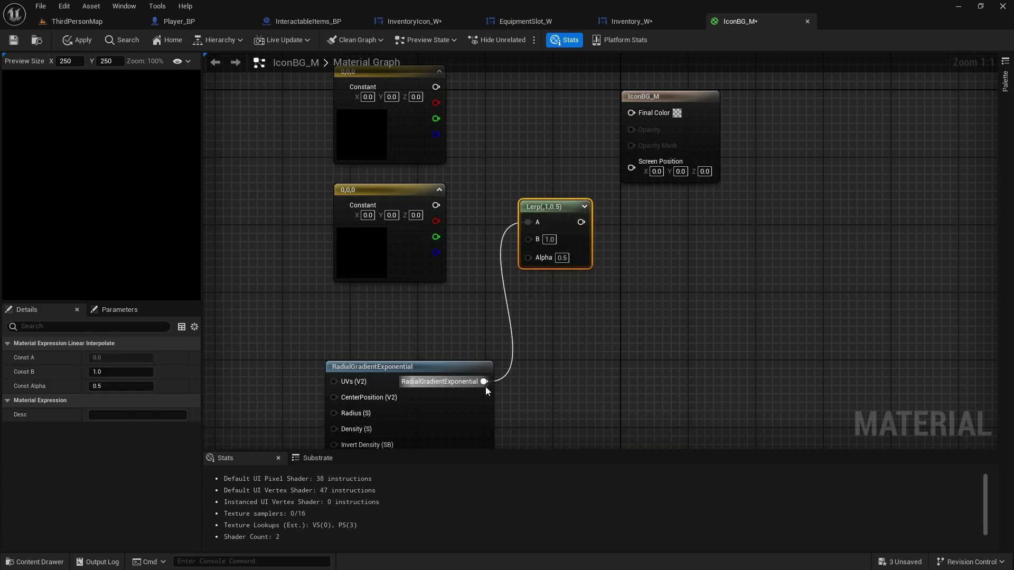
left_click_drag(483, 381, 544, 257)
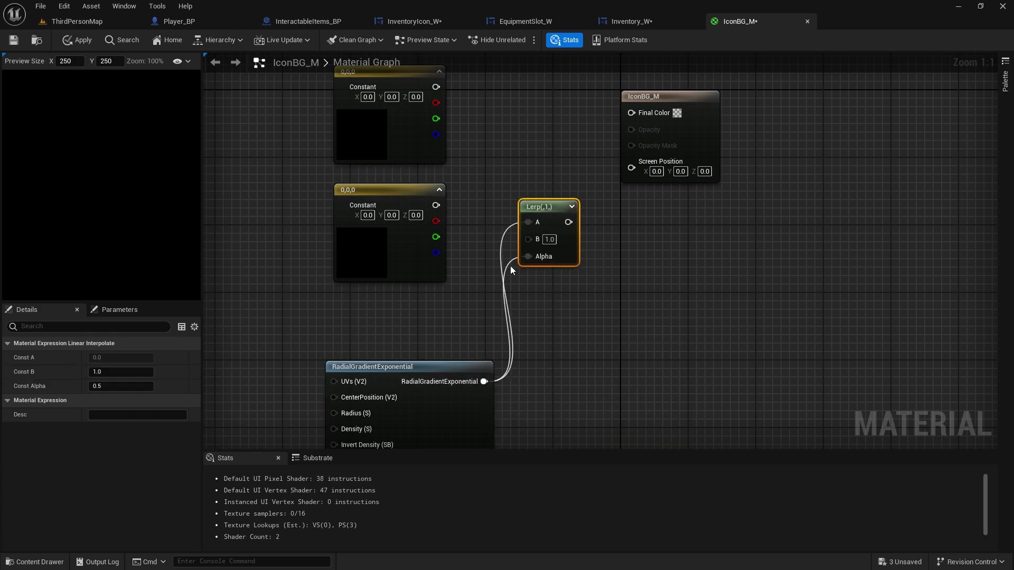
left_click(503, 233, "alt")
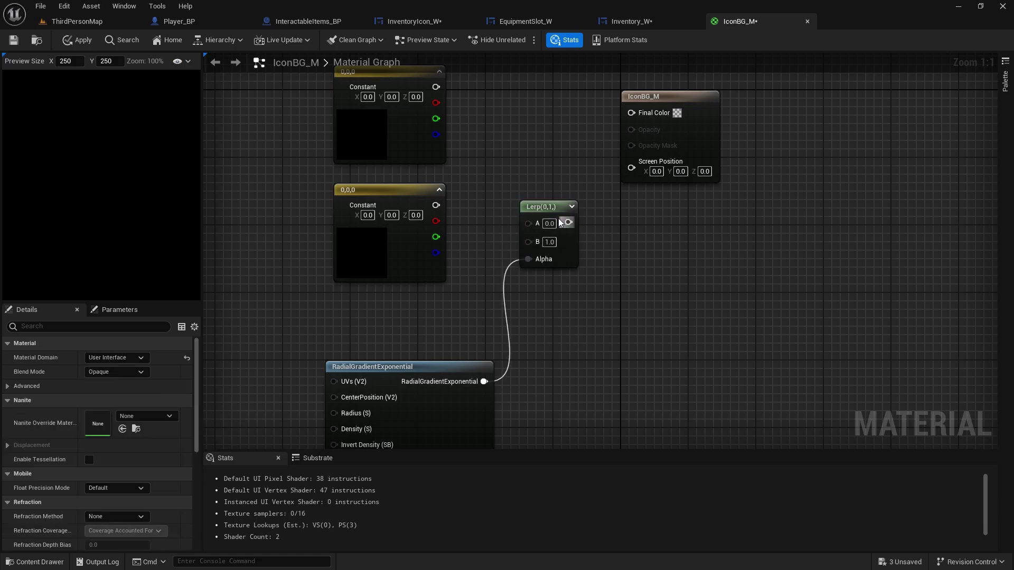
- Connect the upper constant to Lerp input A, the lower constant to input B, and the Lerp output to Final Color
left_click_drag(557, 206, 541, 156)
right_click_drag(516, 174, 545, 280)
left_click_drag(463, 193, 540, 279)
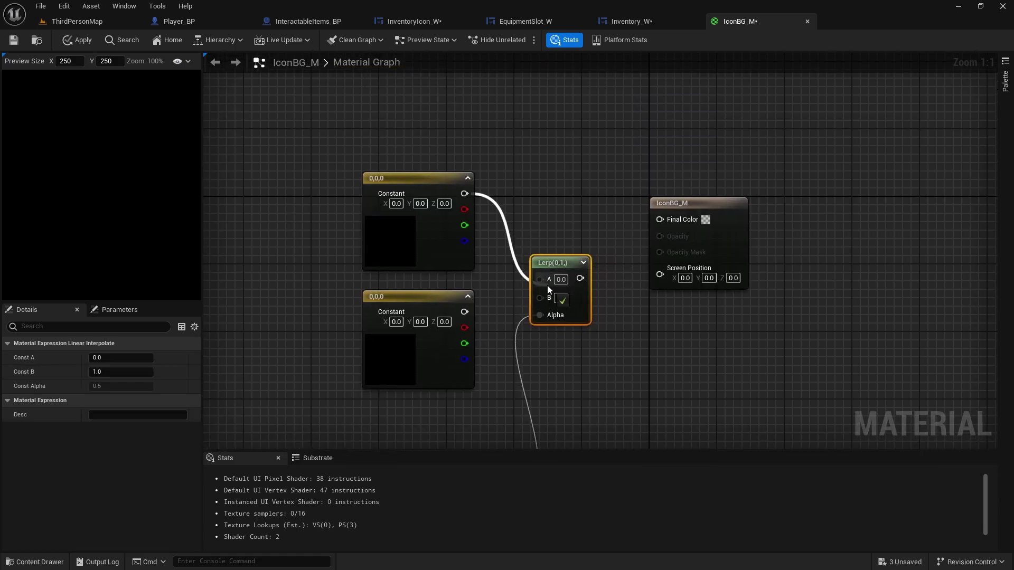
left_click_drag(464, 312, 544, 297)
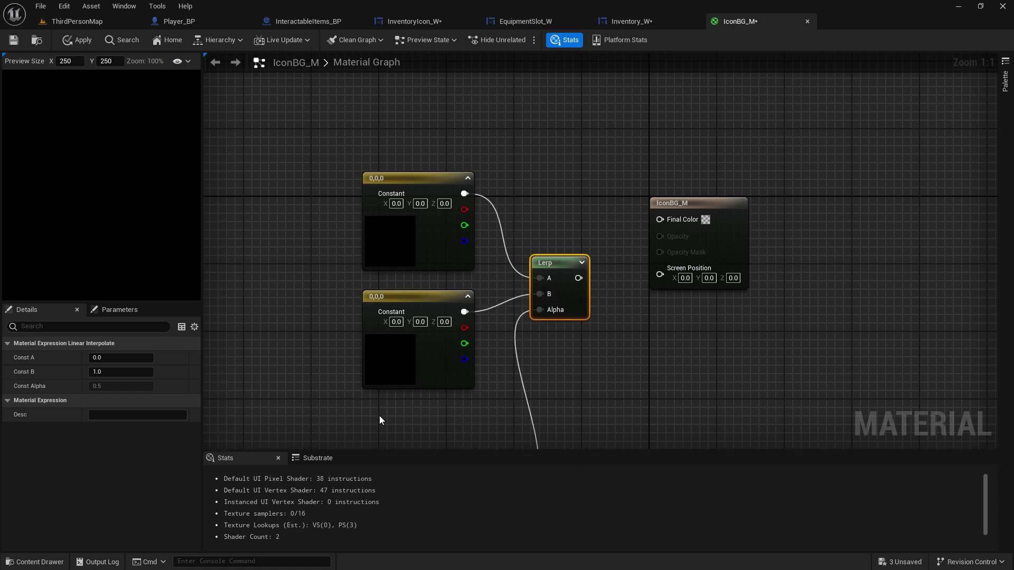
right_click_drag(379, 416, 474, 341)
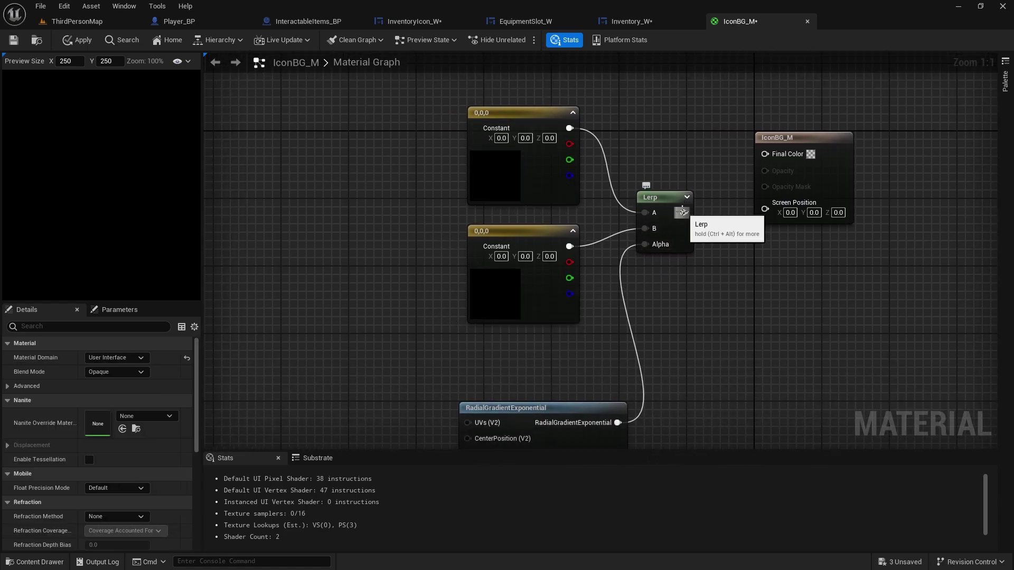
left_click_drag(683, 213, 770, 154)
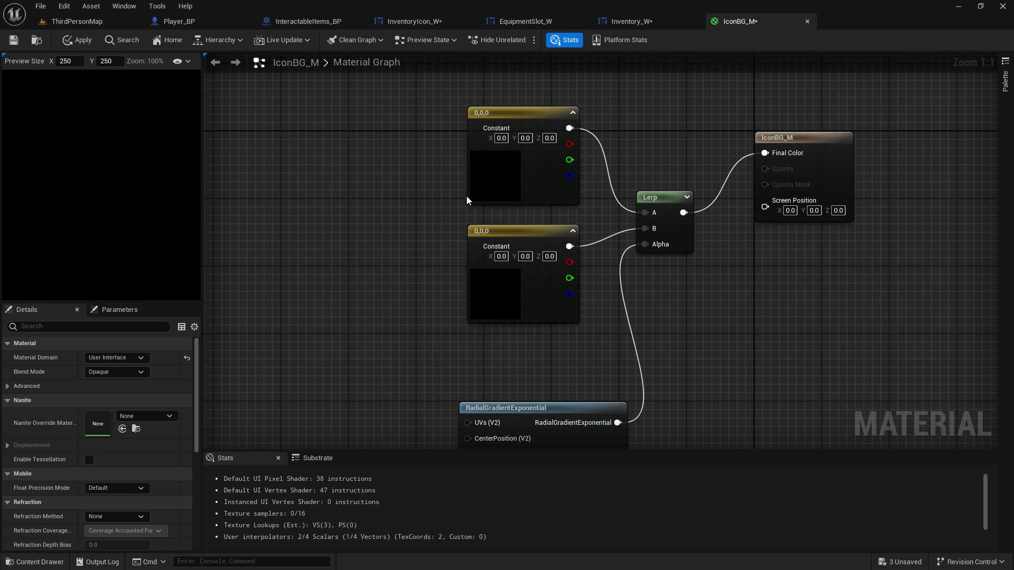
- Set the upper Constant3Vector to a bright red of about 0.99, 0.098, 0.098
double_click(483, 169)
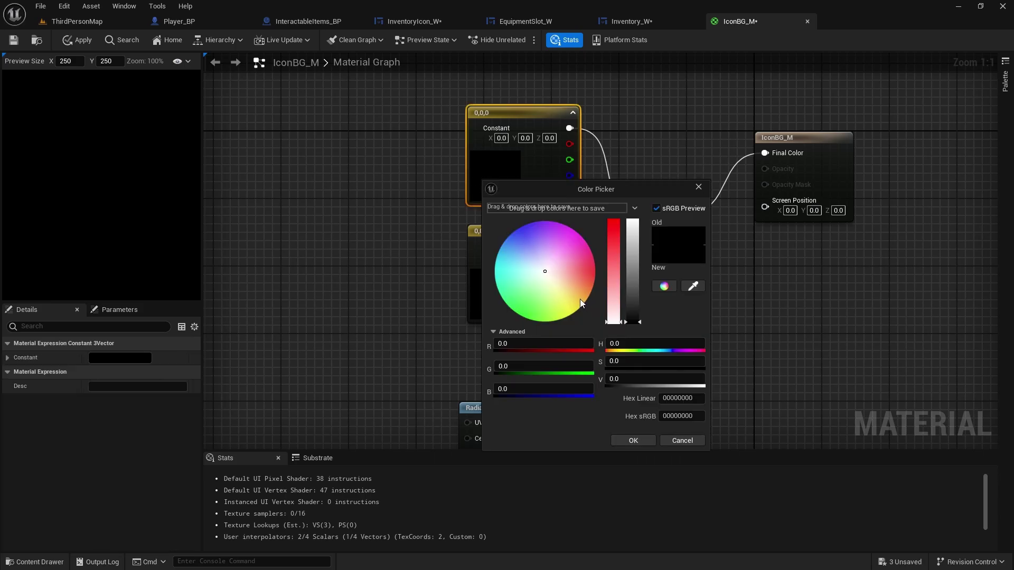
left_click(633, 441)
left_click(493, 311)
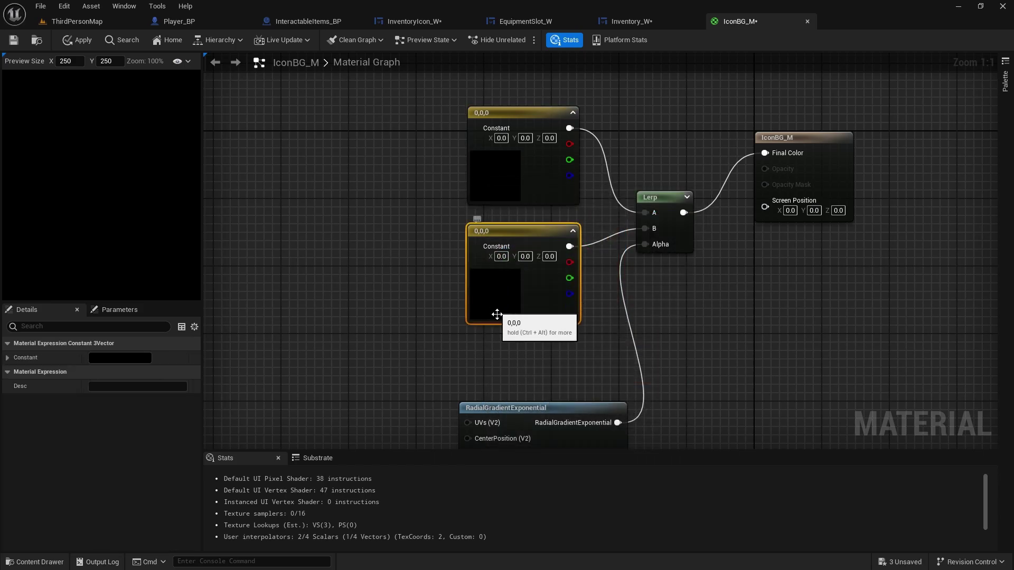
double_click(508, 191)
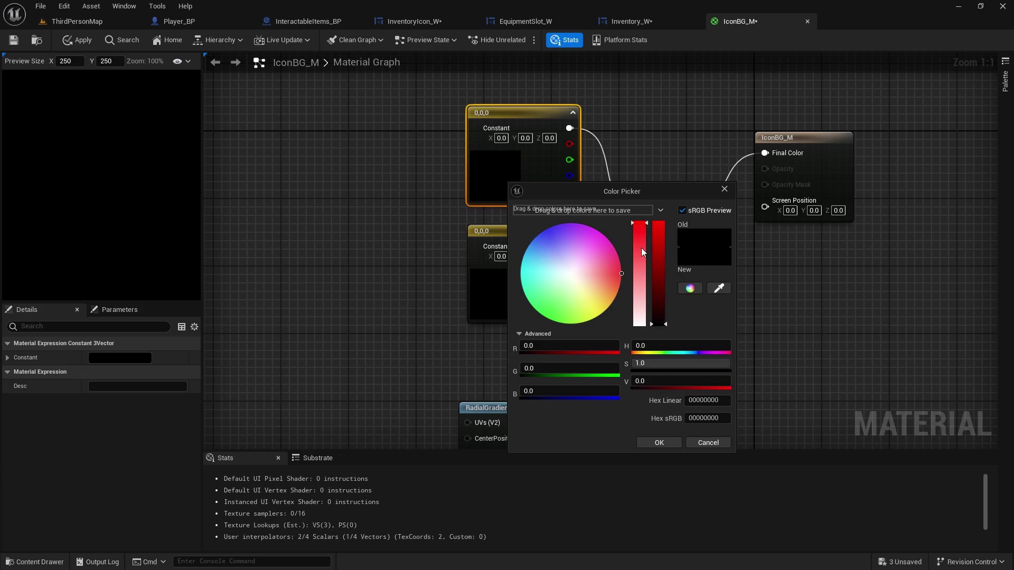
left_click(659, 442)
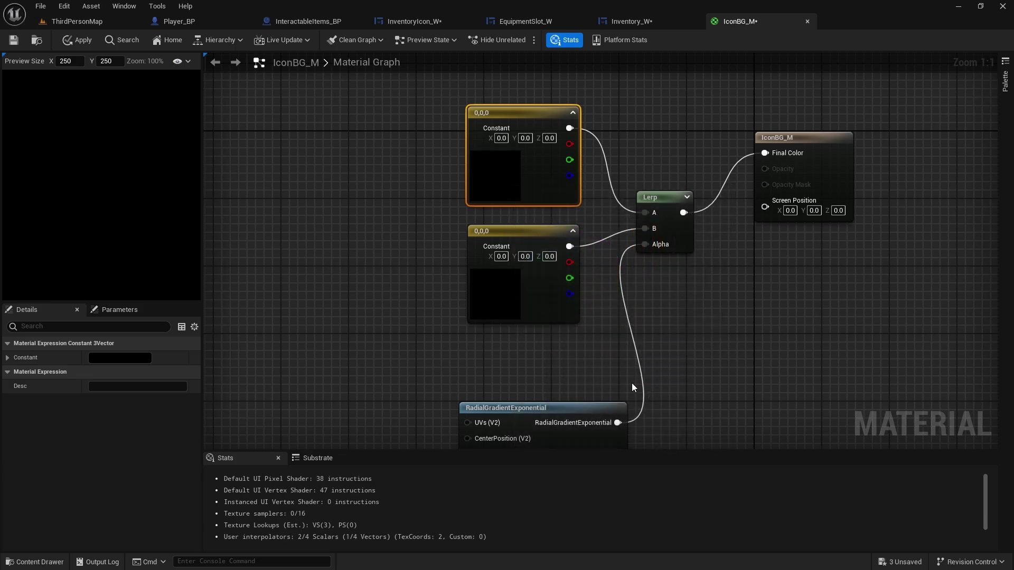
double_click(504, 187)
left_click_drag(633, 264, 634, 228)
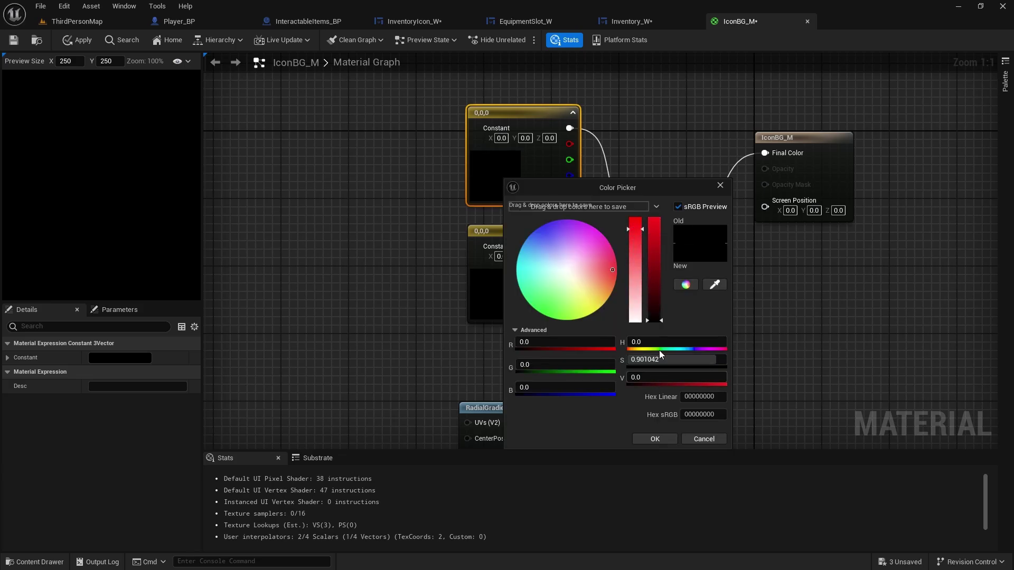
left_click_drag(654, 316, 654, 219)
left_click(661, 443)
left_click(481, 279)
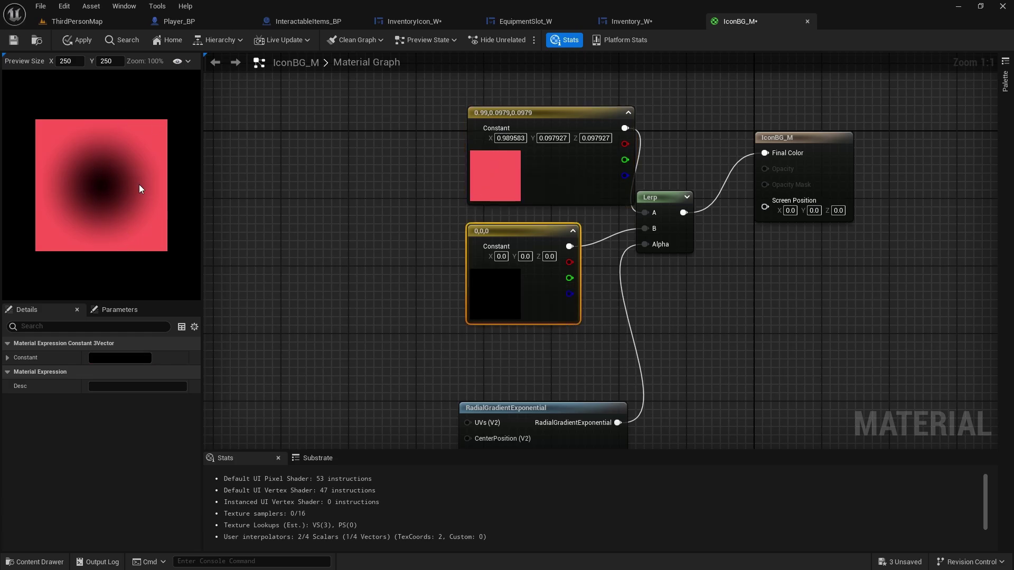
right_click_drag(397, 331, 294, 245)
scroll(373, 249, "down", 1)
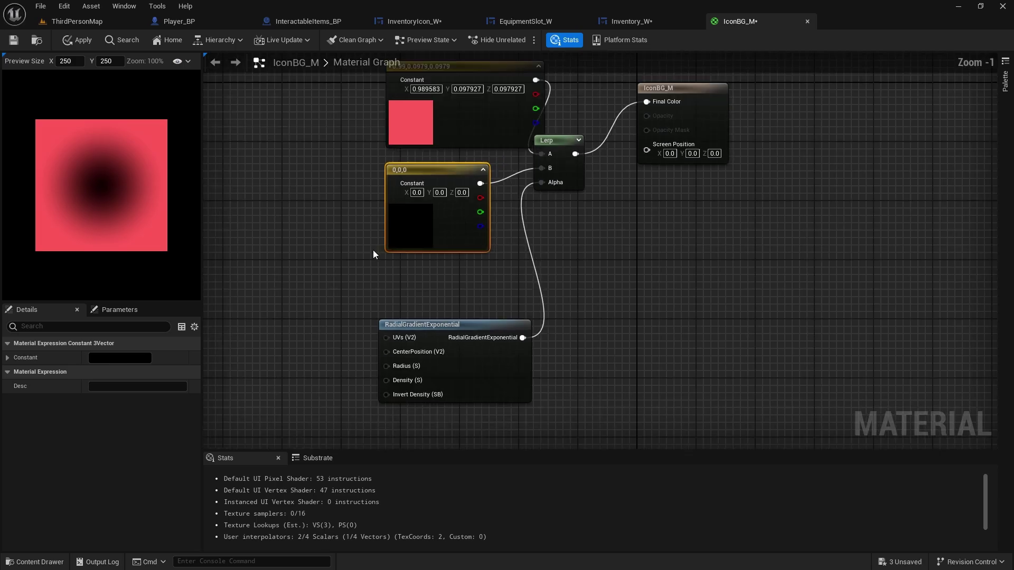
right_click_drag(373, 249, 531, 339)
double_click(584, 228)
left_click_drag(716, 276, 716, 367)
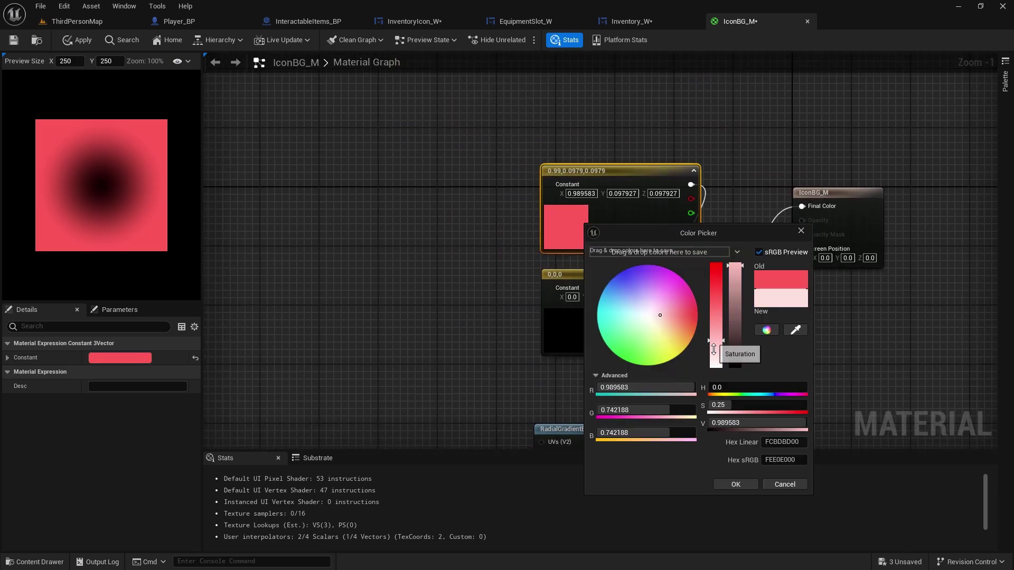
left_click(766, 484)
- Set the lower Constant3Vector's color to pure white (1, 1, 1)
double_click(576, 323)
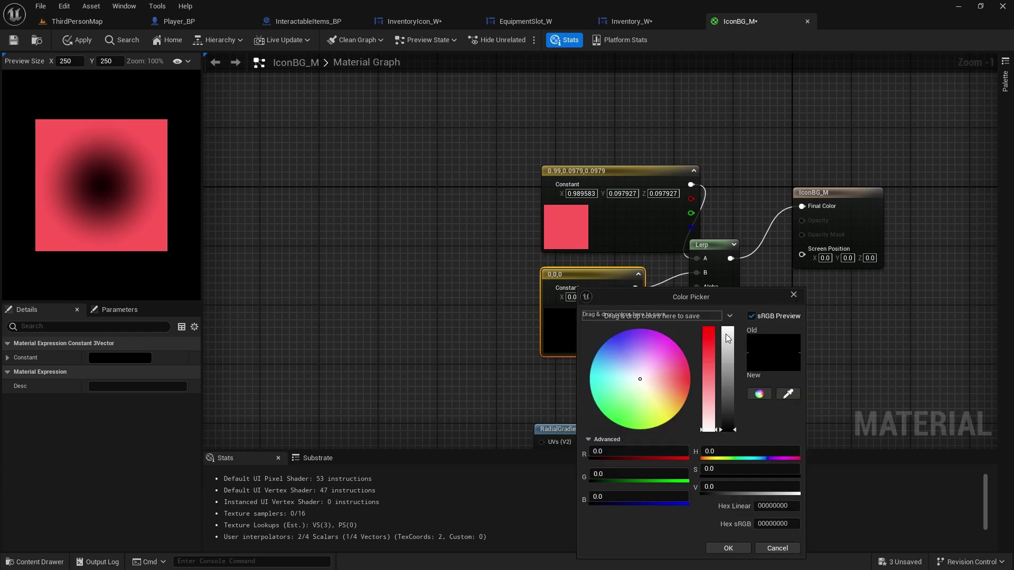
left_click_drag(729, 428, 729, 330)
left_click(729, 547)
- Set the upper Constant3Vector to a light grey of 0.552083 on all channels and move the node farther from the Lerp node
double_click(578, 220)
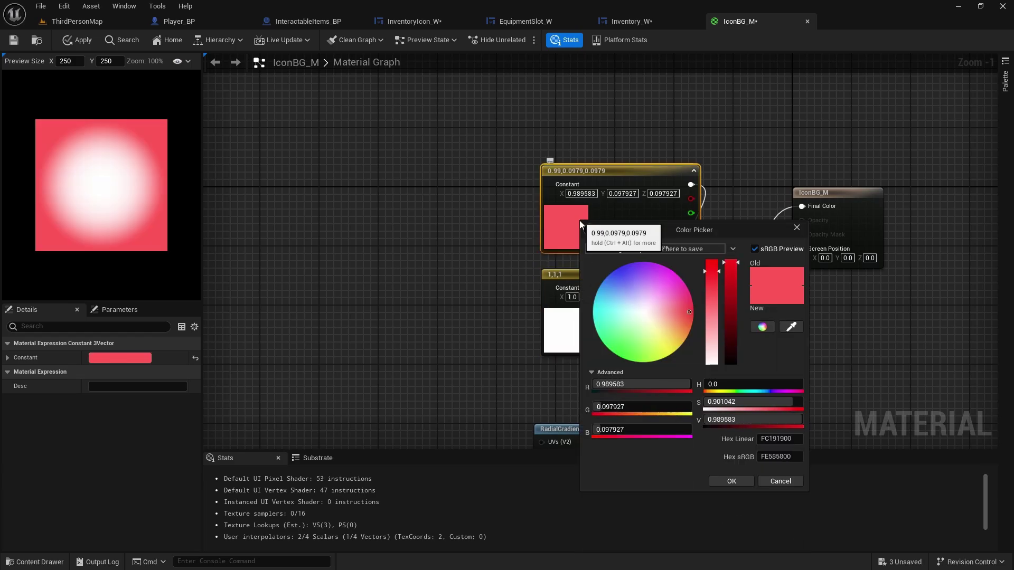
left_click_drag(710, 337, 711, 364)
left_click_drag(733, 305, 730, 305)
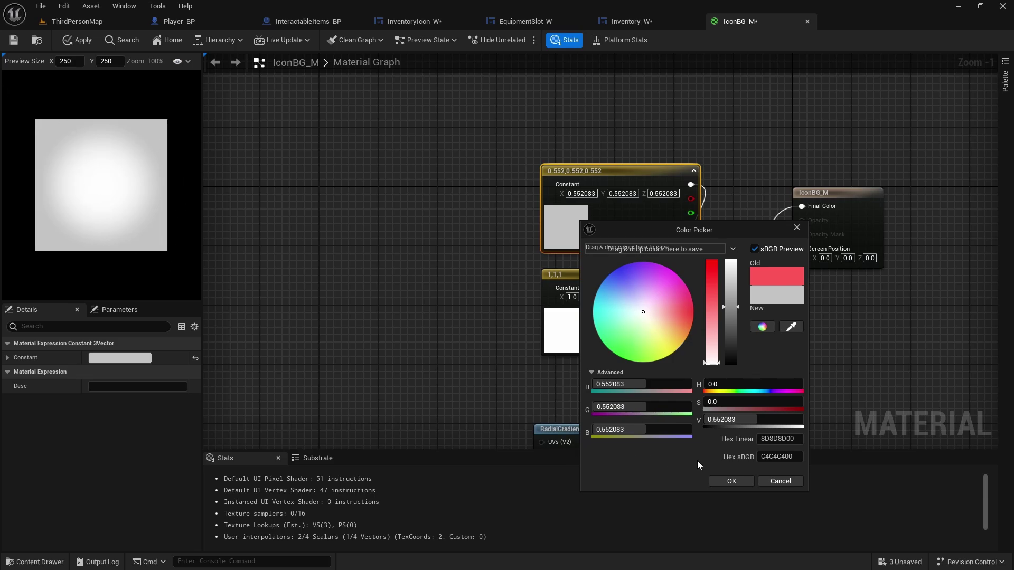
left_click(543, 449)
right_click_drag(503, 347, 449, 314)
left_click_drag(565, 137, 504, 135)
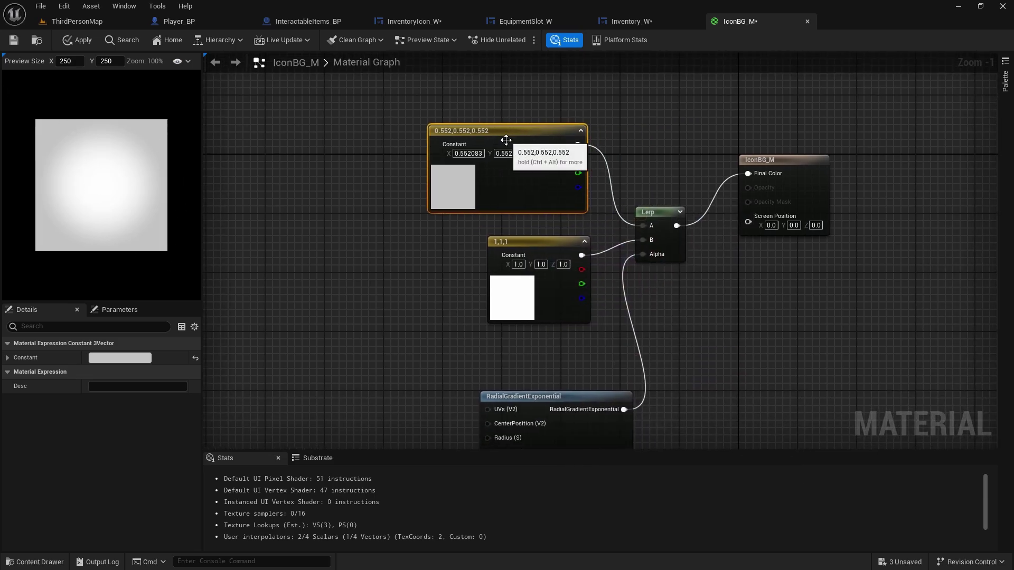
double_click(462, 182)
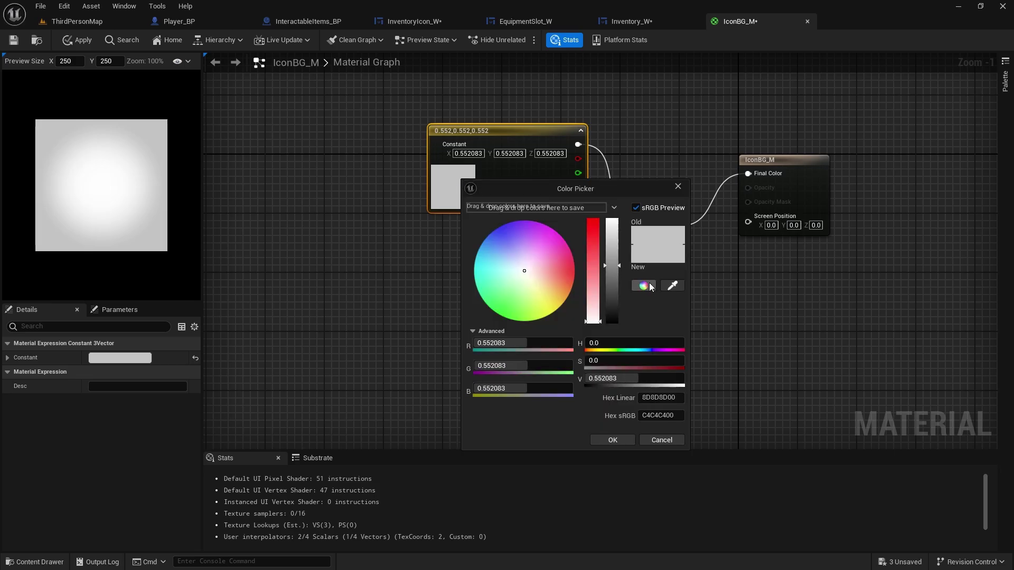
left_click(611, 442)
- Add a Constant node beside RadialGradientExponential and connect it to the Density input
right_click_drag(435, 382, 519, 275)
left_click(502, 319)
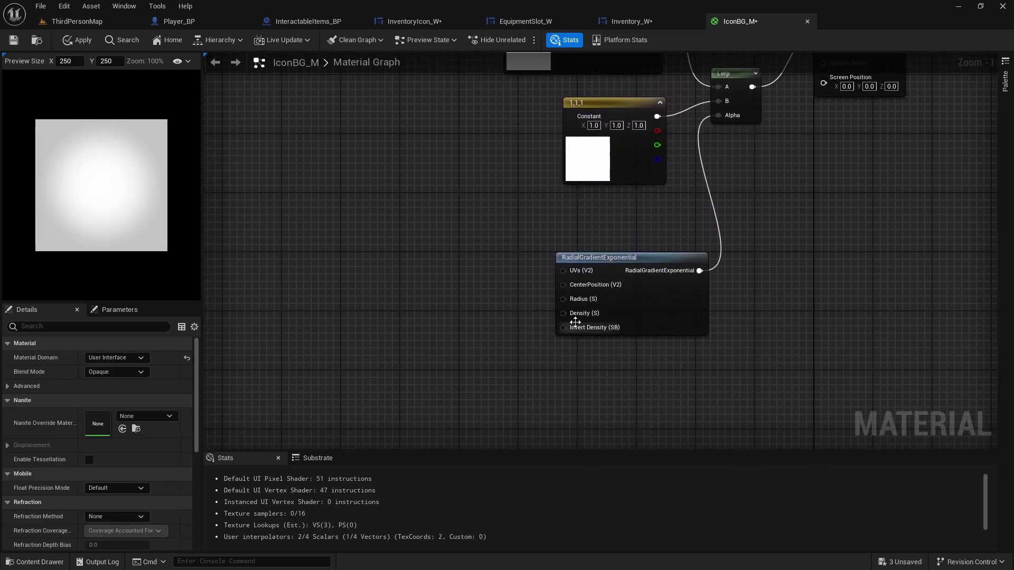
mouse_move(597, 316)
right_mouse_down()
mouse_move(620, 301)
mouse_move(616, 310)
right_mouse_up()
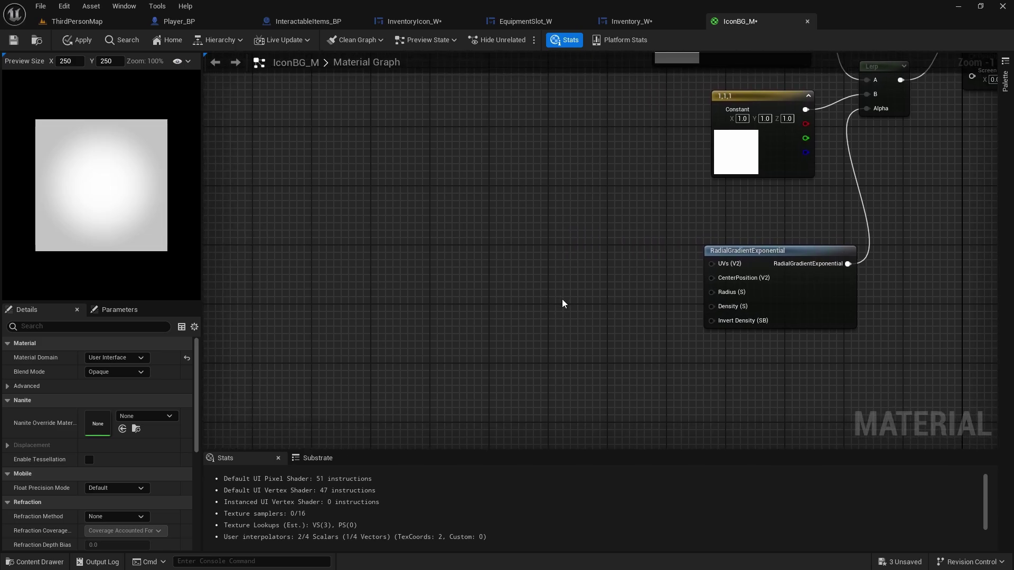
left_click(566, 277)
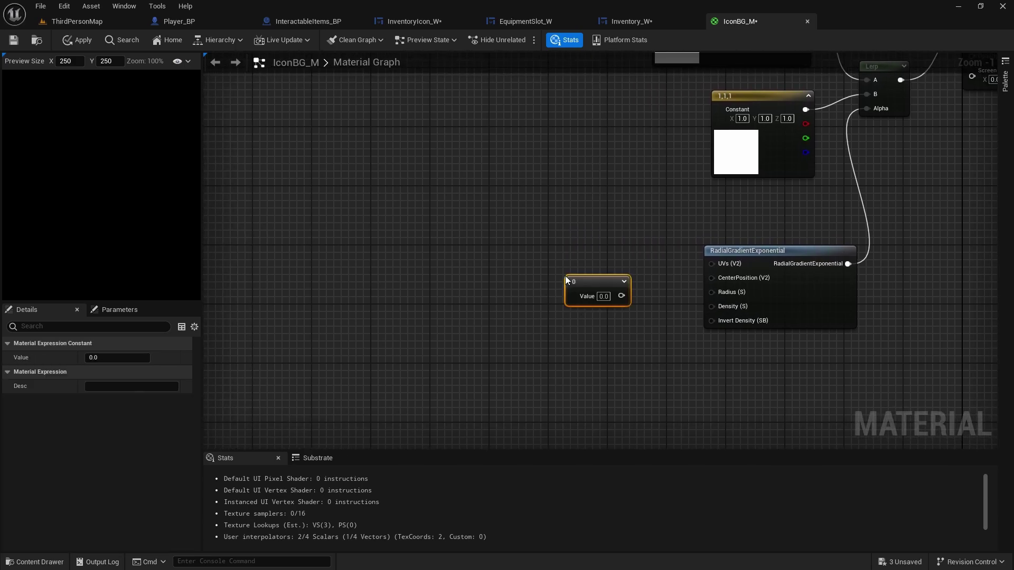
right_click_drag(658, 312, 558, 317)
scroll(549, 313, "up", 1)
left_click_drag(540, 308, 641, 317)
- Set the Density constant to 0.5 and line its node up with the Density input
left_click(515, 306)
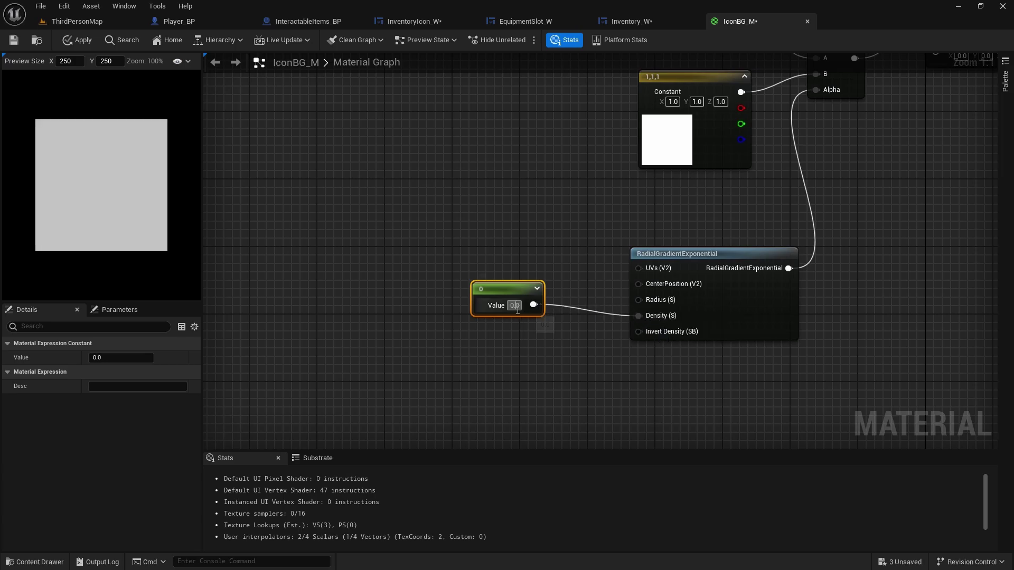
type("0.5")
key("Return")
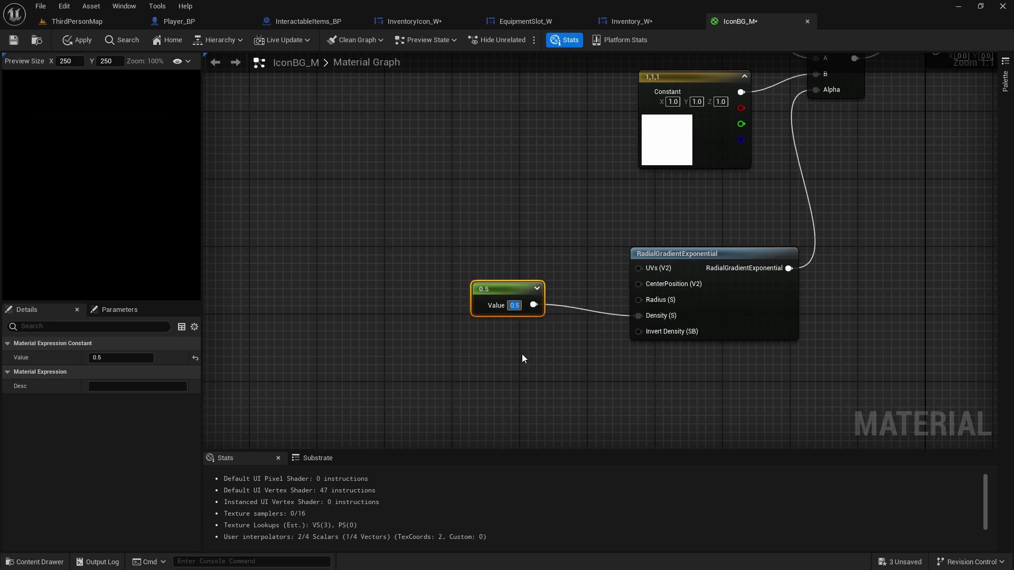
left_click(517, 333)
left_click_drag(520, 296, 526, 328)
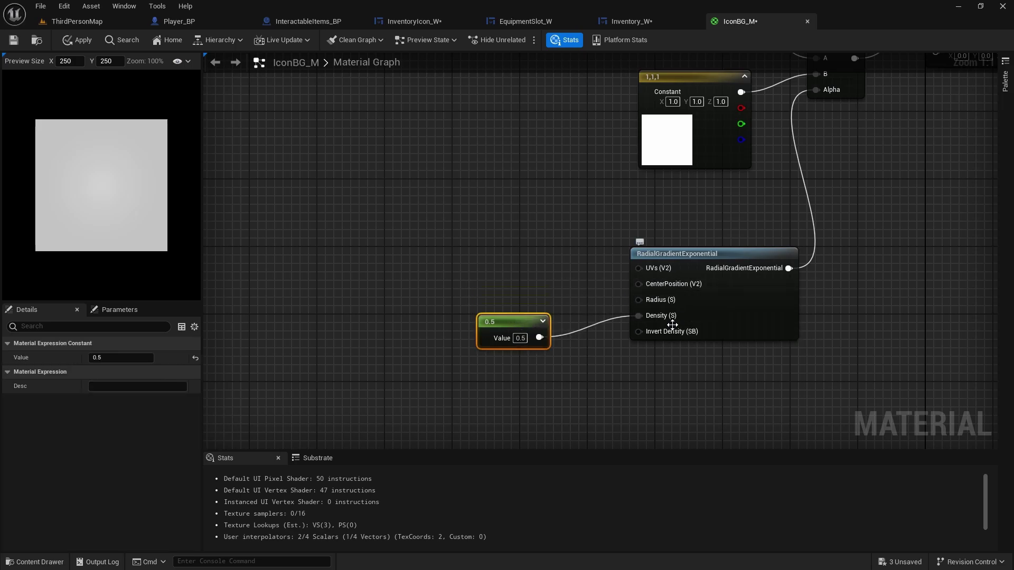
left_click_drag(510, 322, 518, 305)
left_click(622, 378)
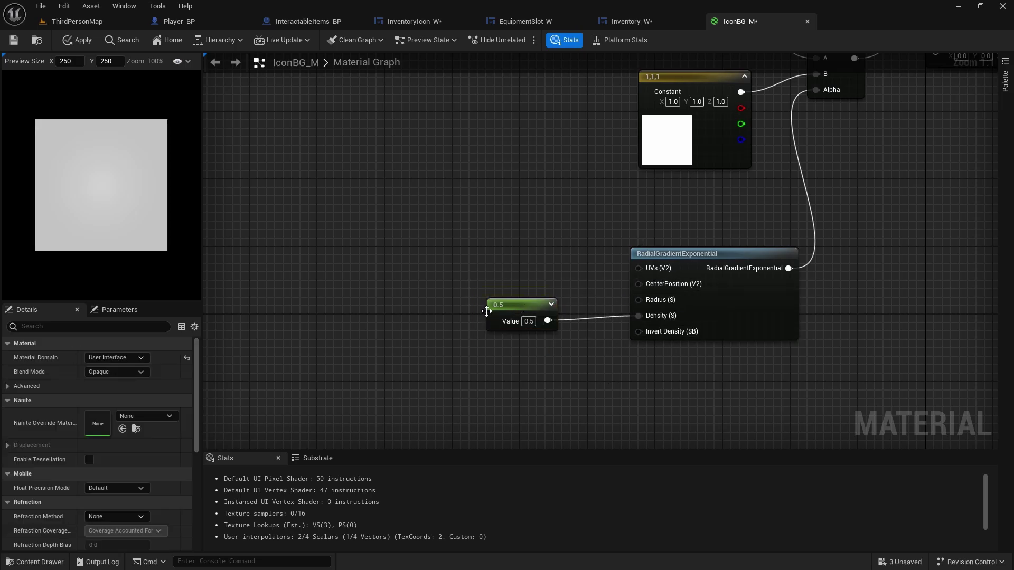
- Apply the IconBG_M material changes and switch to the InventoryIcon_W widget
scroll(582, 236, "down", 1)
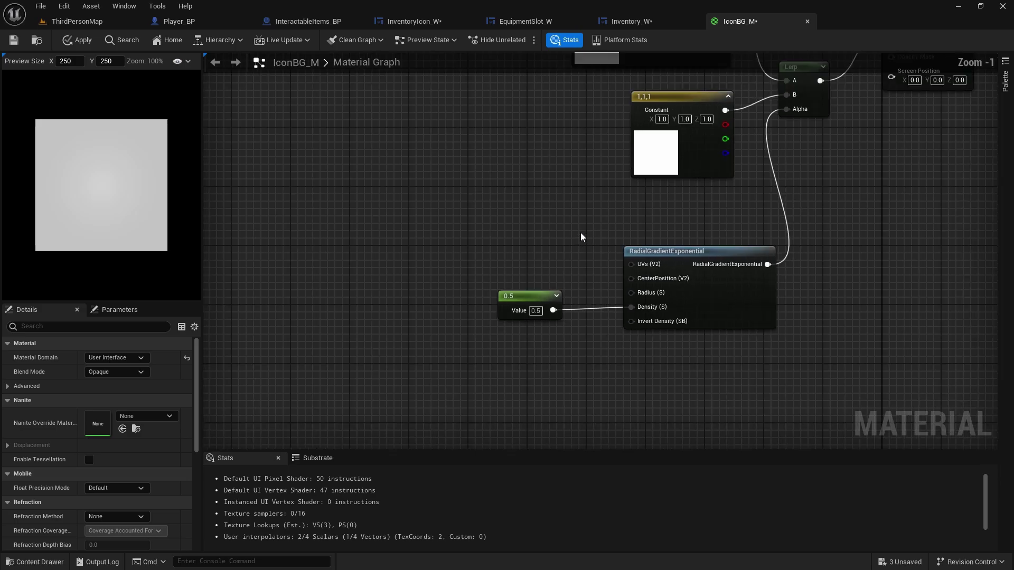
right_click_drag(753, 205, 544, 430)
left_click(82, 40)
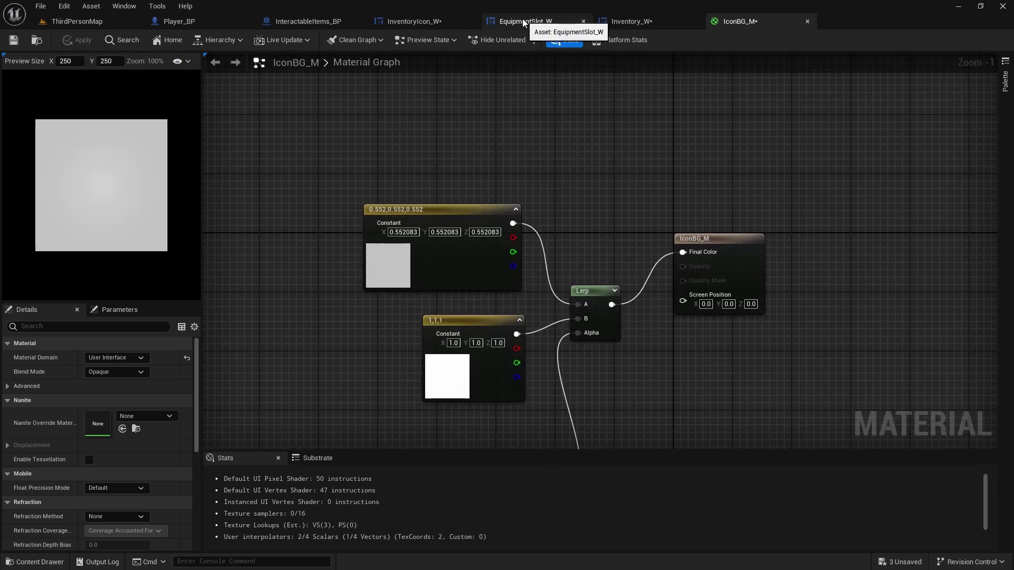
left_click(405, 23)
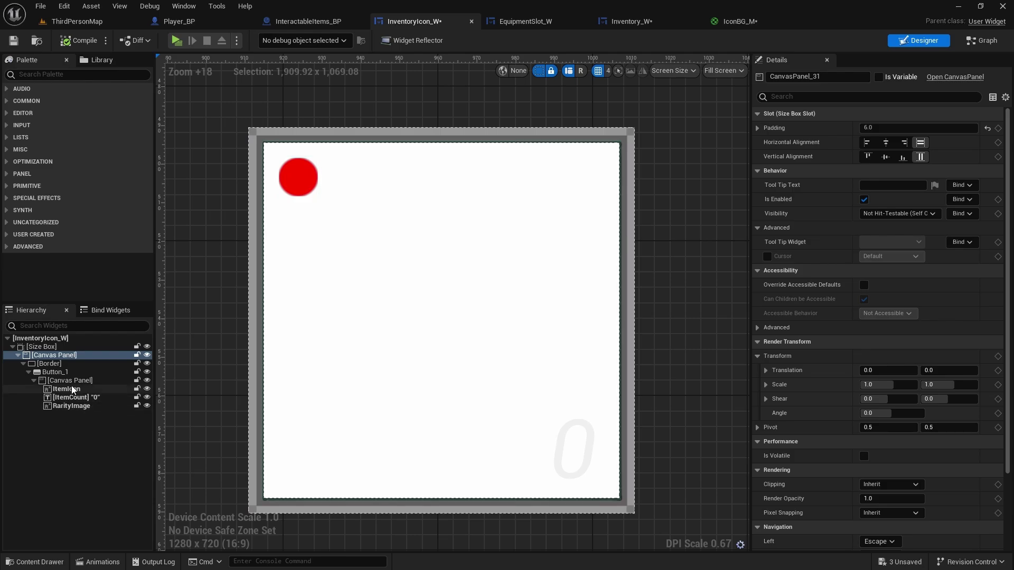
- Set the Normal style image of Button_1 in the InventoryIcon_W hierarchy to the IconBG_M material
left_click(71, 405)
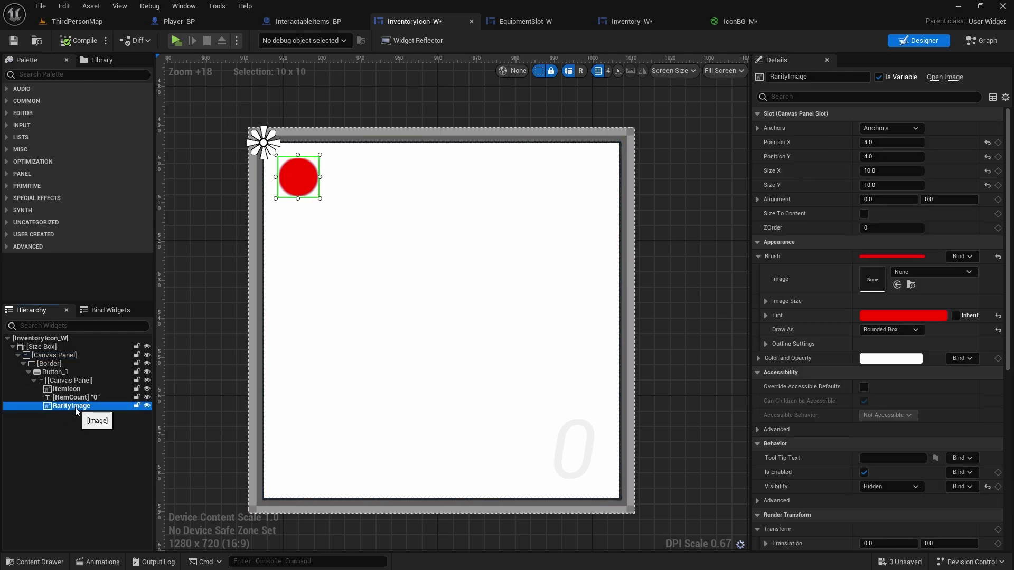
left_click(73, 397)
left_click(55, 372)
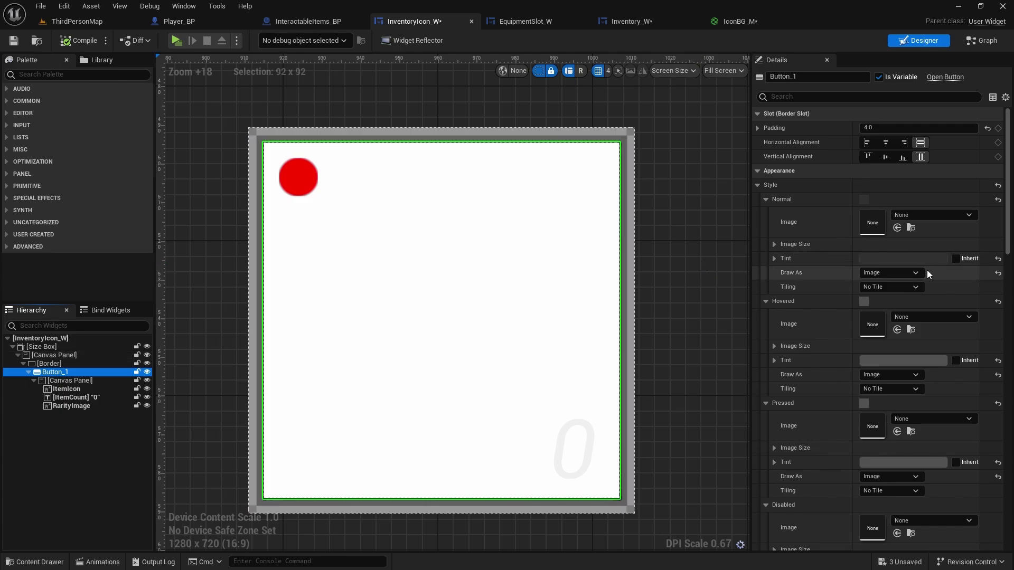
left_click(925, 215)
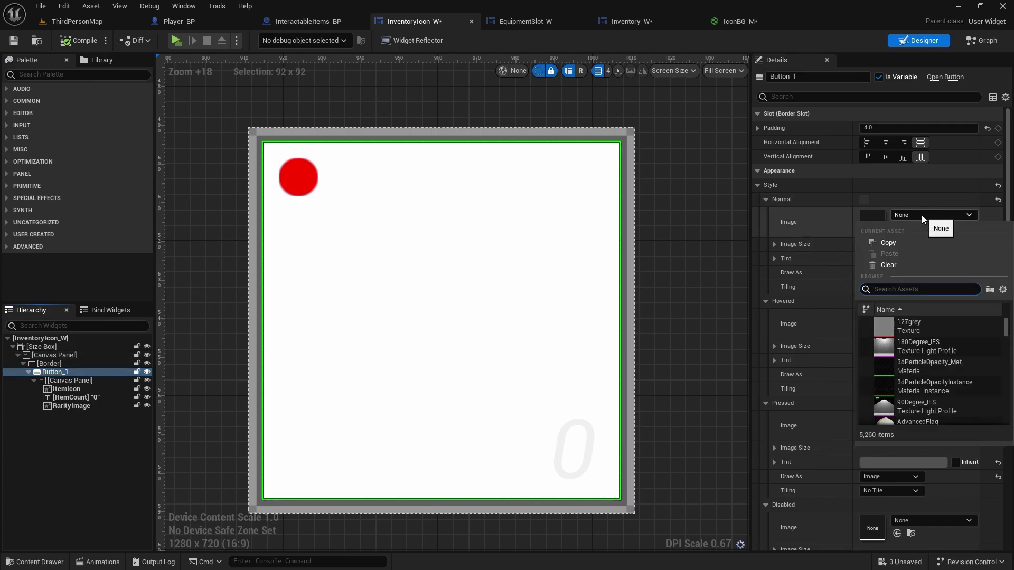
type("iconbg")
left_click(883, 331)
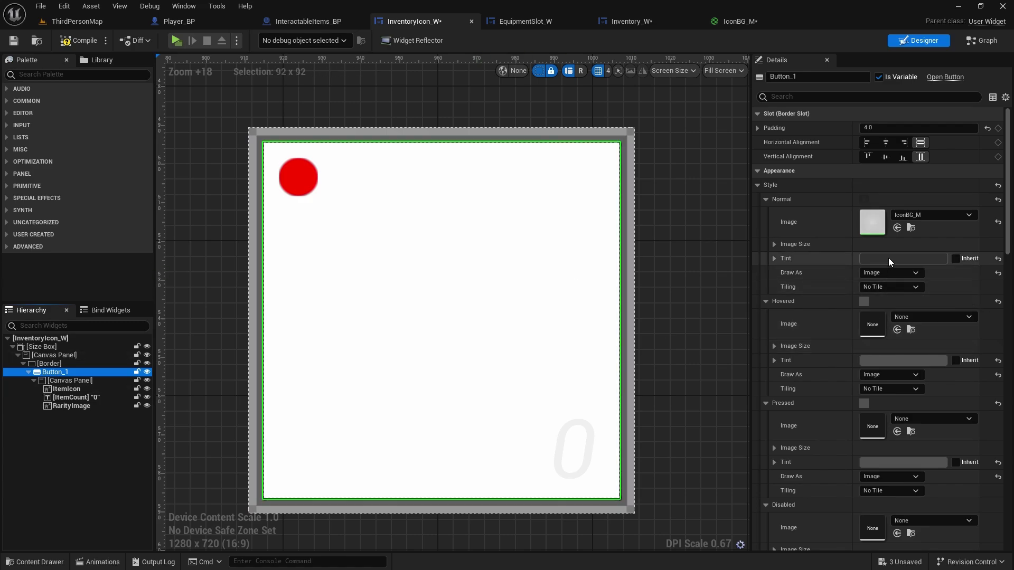
- Run the game preview, check the gradient slot backgrounds in the inventory, and stop the preview
left_click(175, 41)
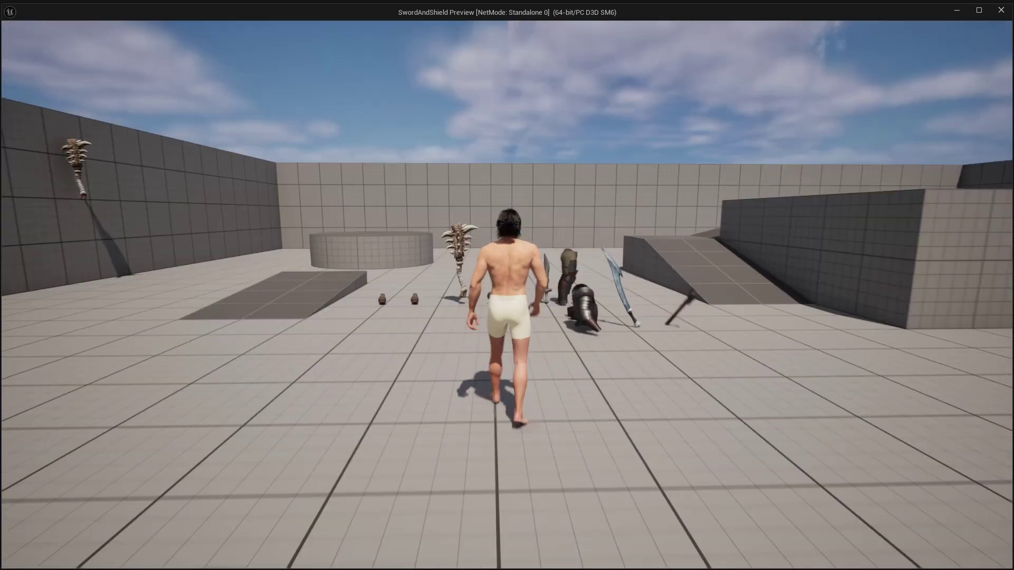
key("i")
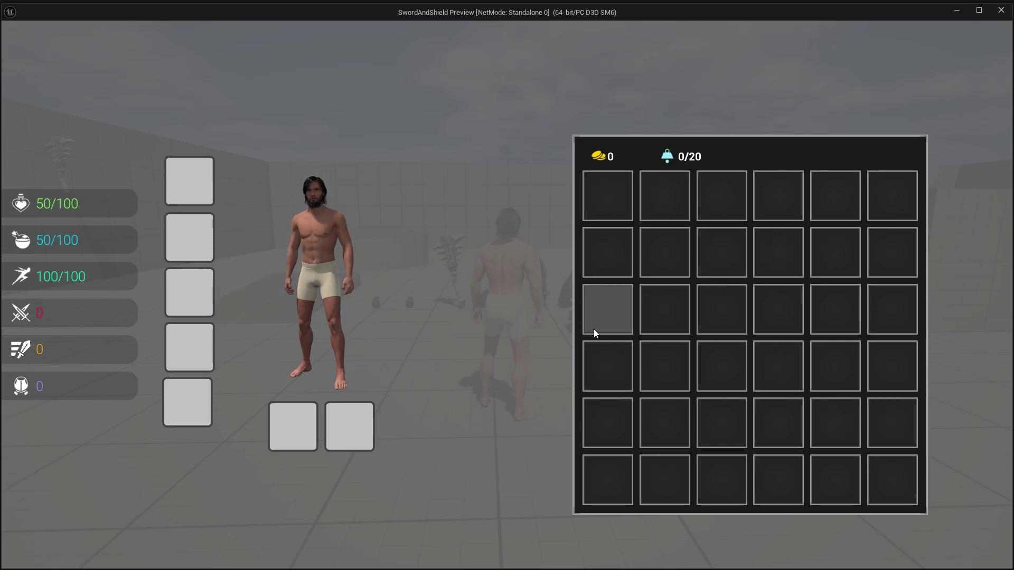
key("i")
key("Escape")
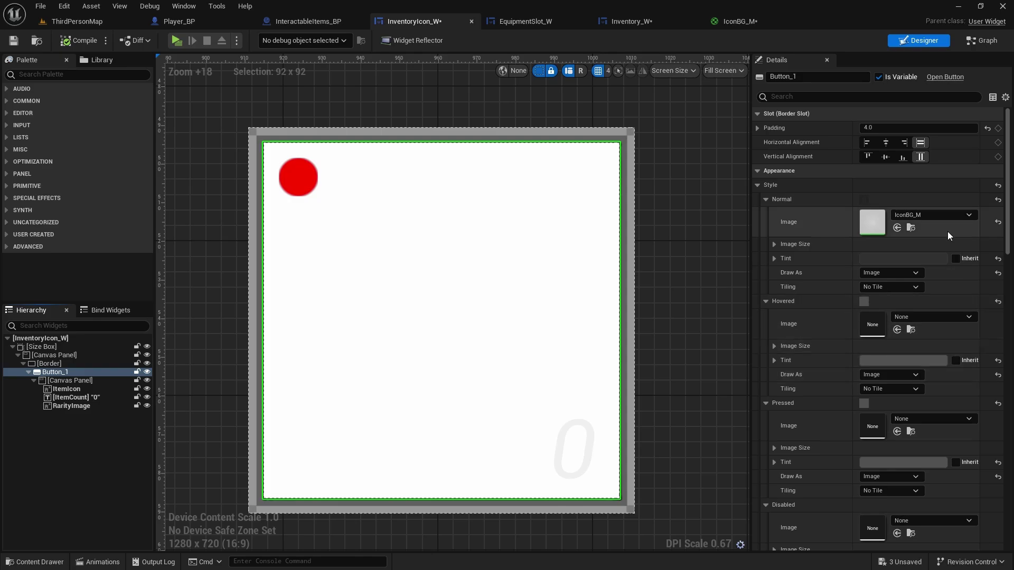
left_click(727, 20)
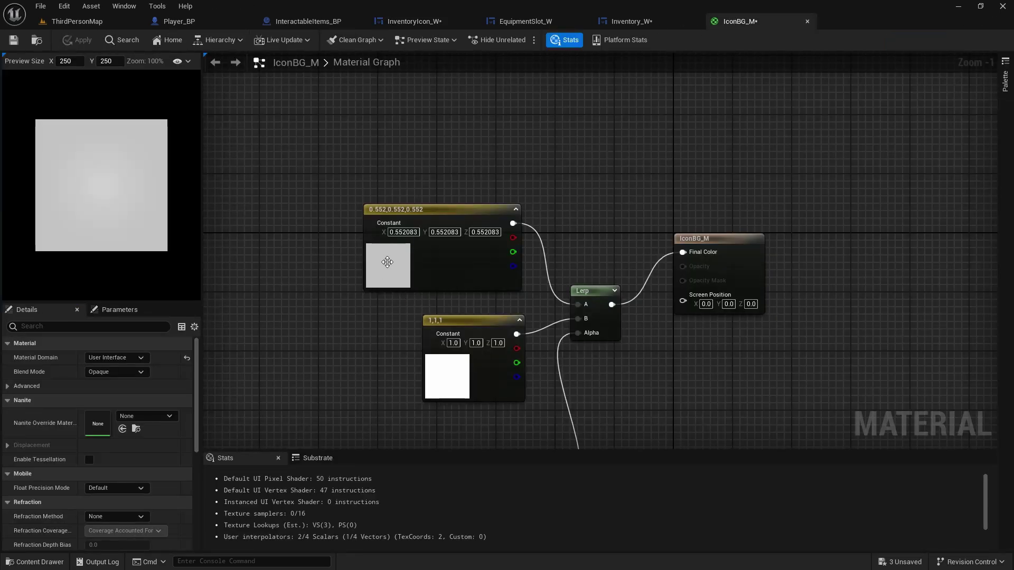
double_click(387, 262)
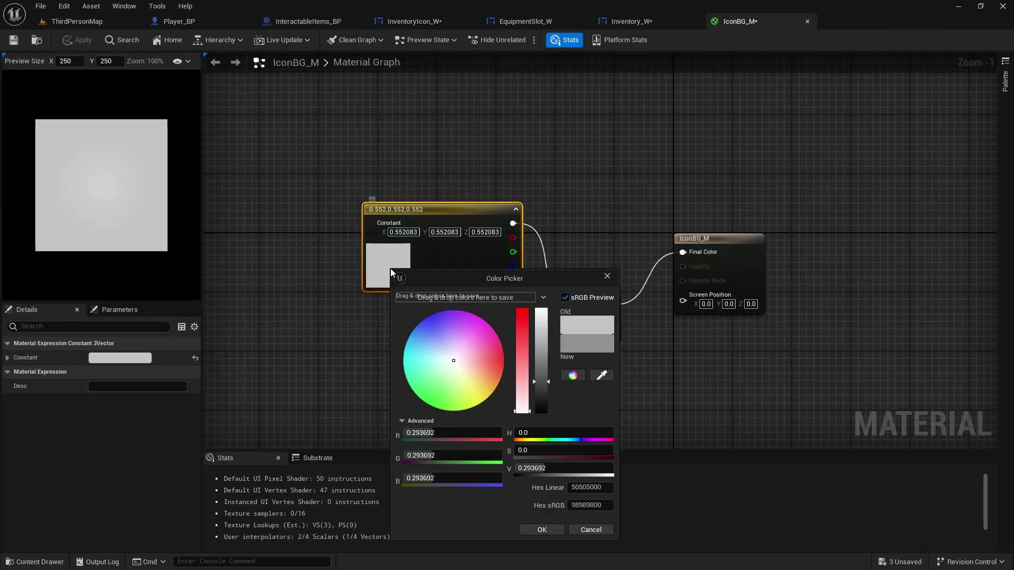
left_click(590, 530)
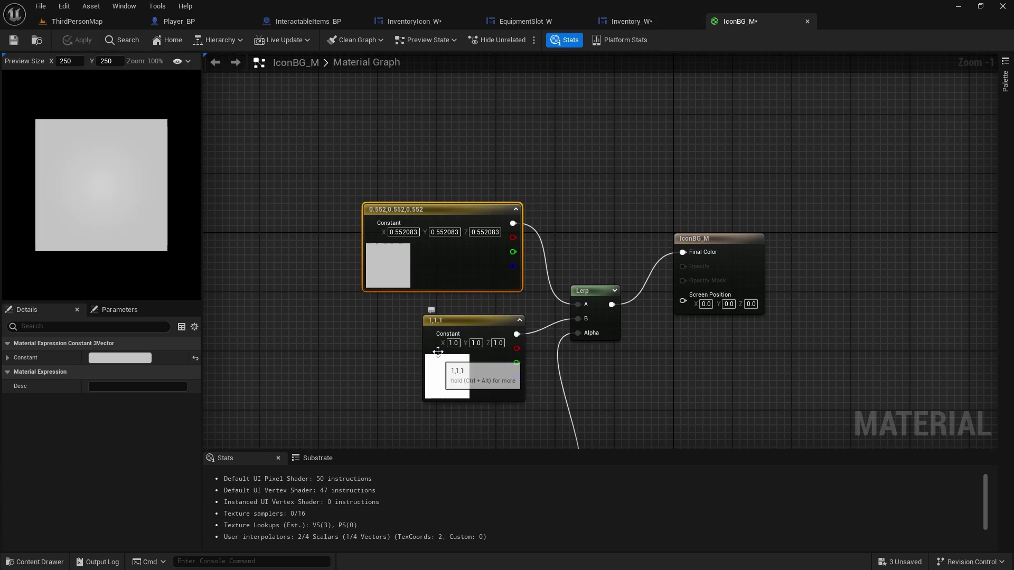
- Play-test ThirdPersonMap, loot several items, check their icons against the inventory slot backgrounds, and end the preview
left_click(623, 21)
left_click(77, 21)
left_click(257, 40)
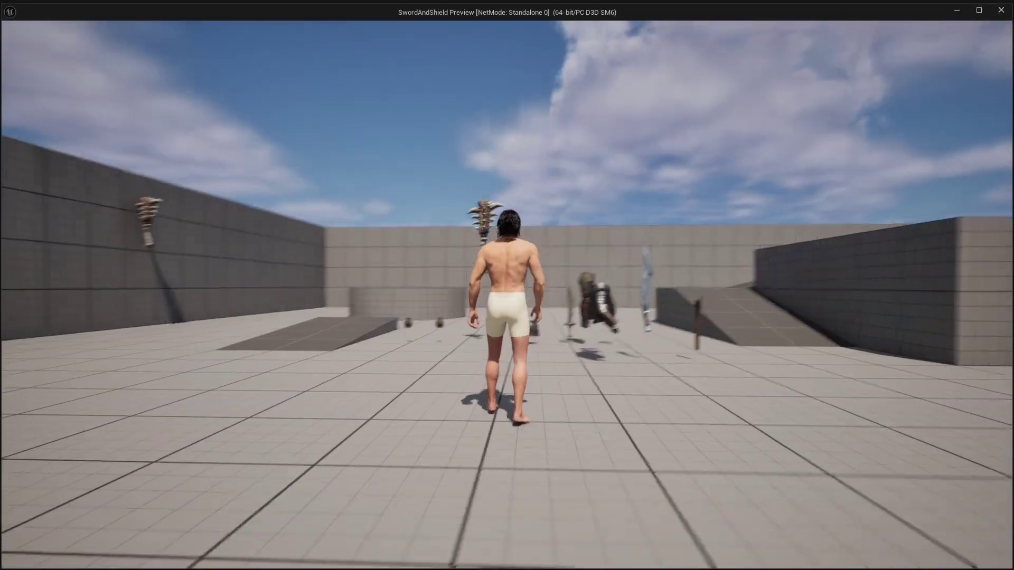
key("i")
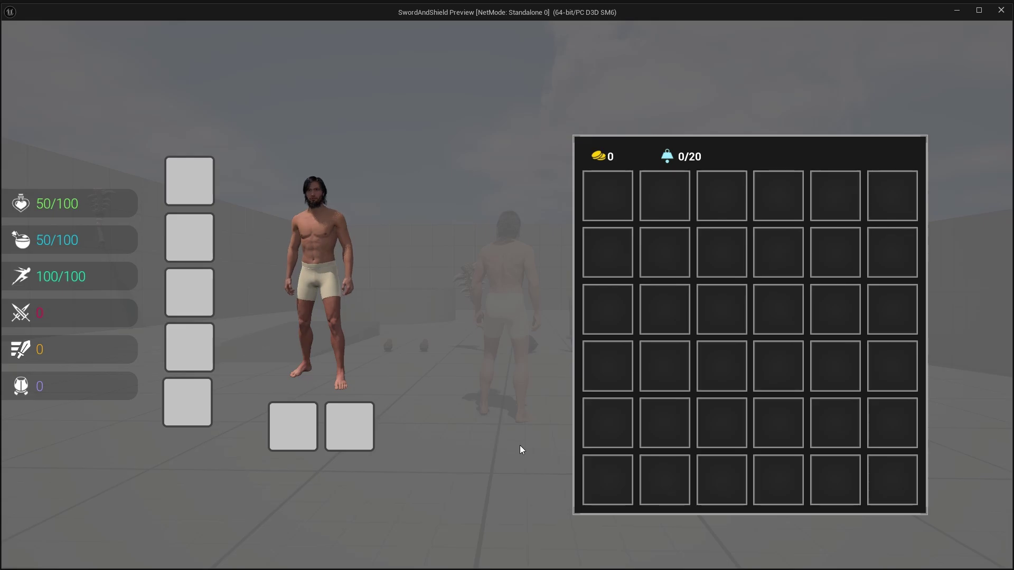
key("i")
key("w")
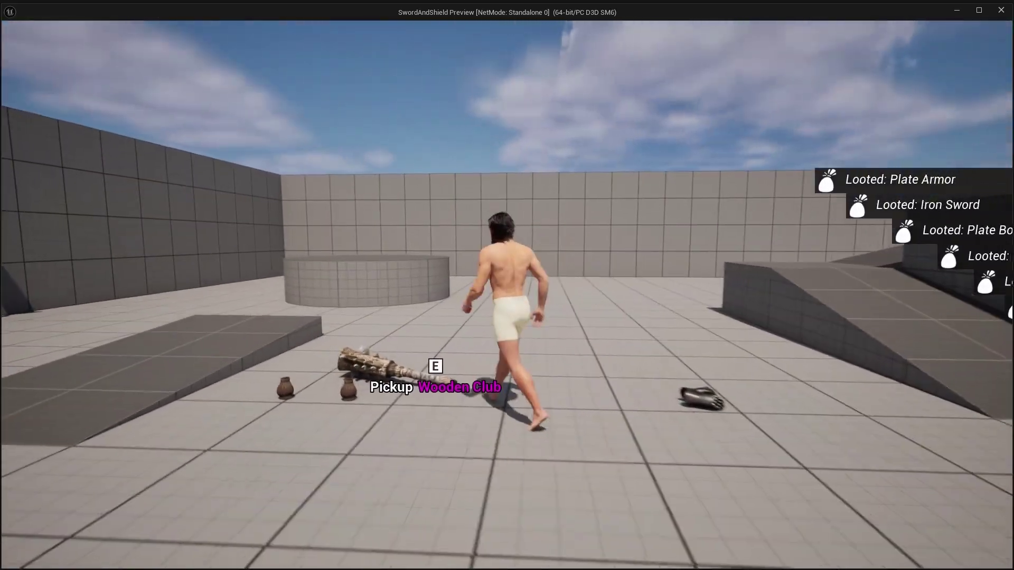
key("i")
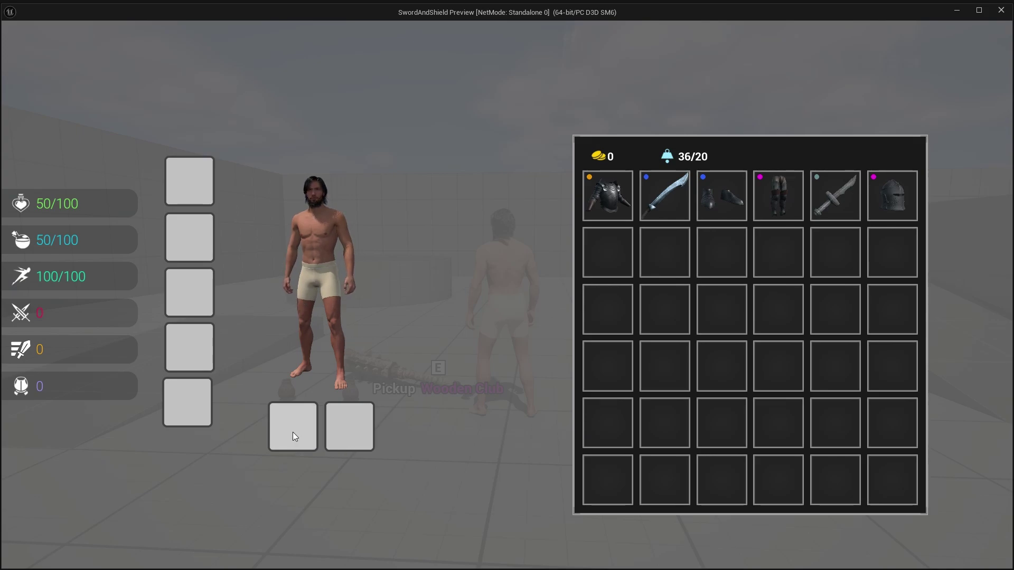
key("i")
key("Escape")
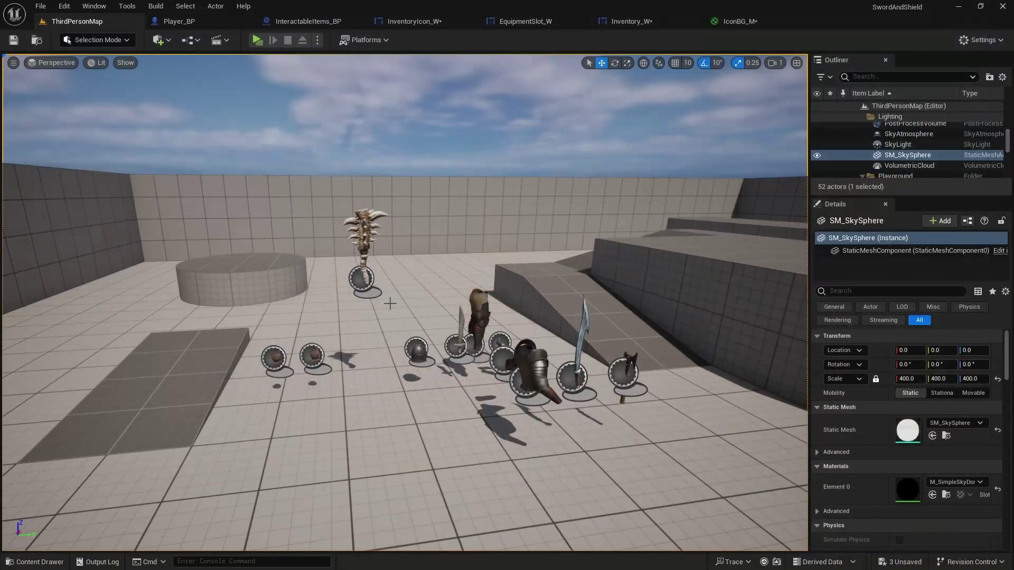
- Add an Image widget to the canvas panel inside Button_1 of the EquipmentSlot_W widget
key("ctrl+space")
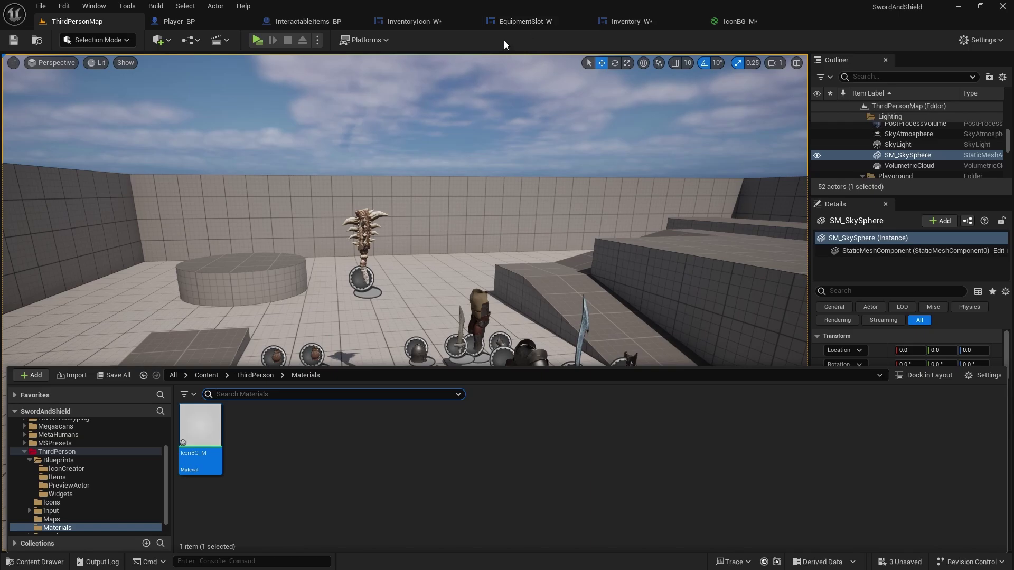
left_click(255, 377)
left_click(528, 21)
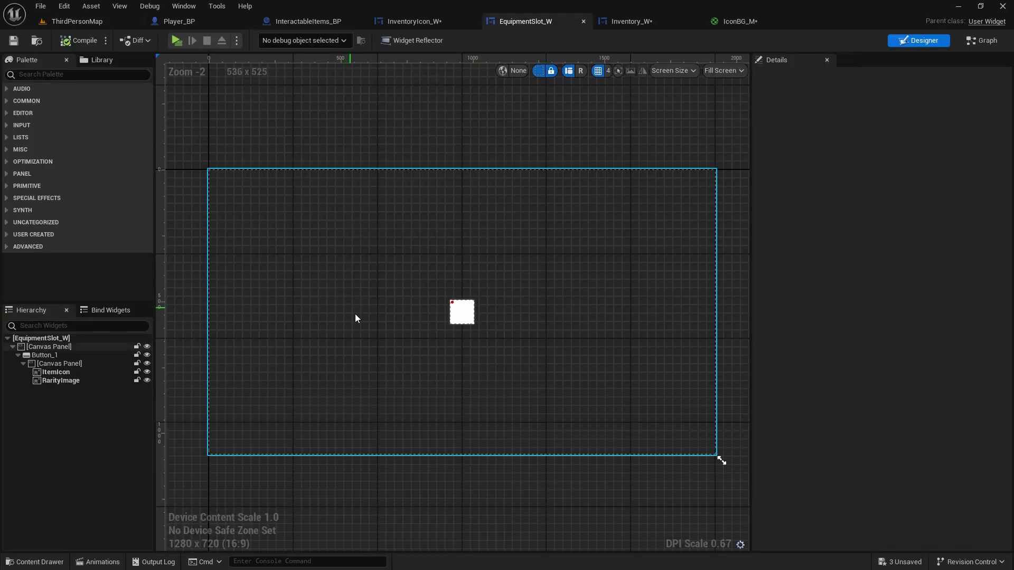
scroll(402, 330, "up", 6)
right_click_drag(442, 336, 330, 344)
scroll(333, 346, "up", 4)
right_click_drag(343, 286, 255, 321)
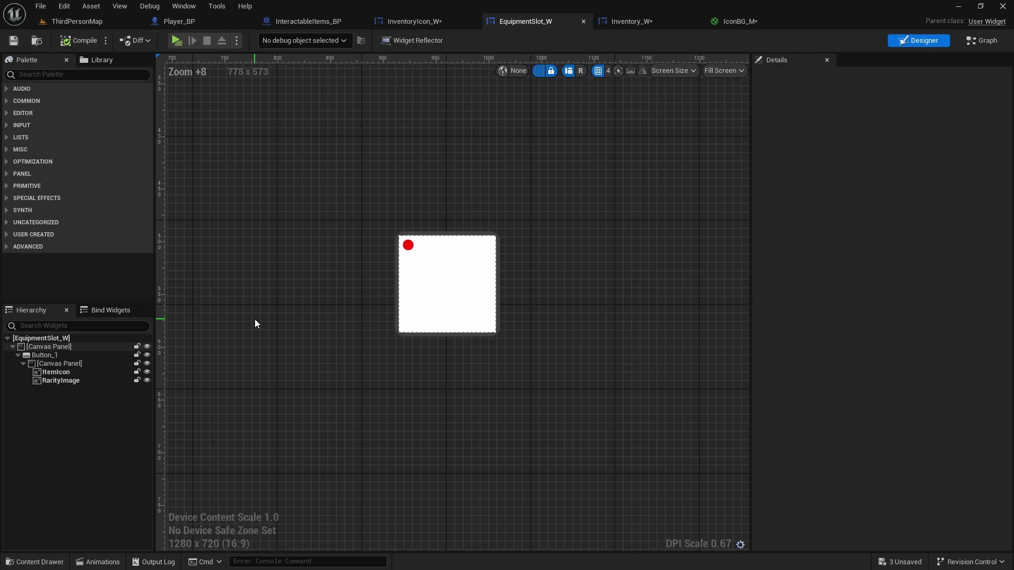
scroll(256, 322, "up", 2)
left_click(36, 75)
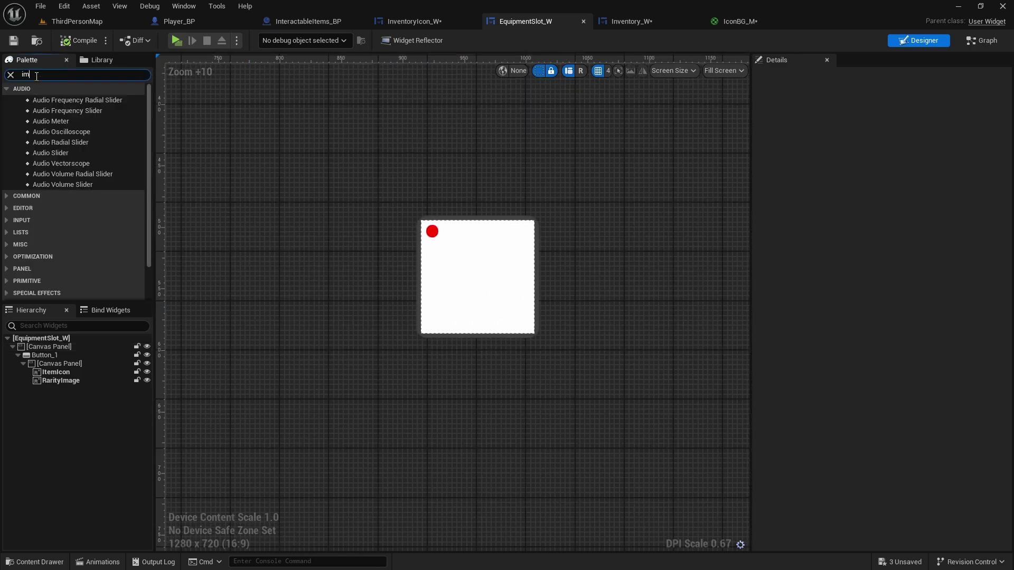
type("image")
left_click_drag(60, 98, 64, 366)
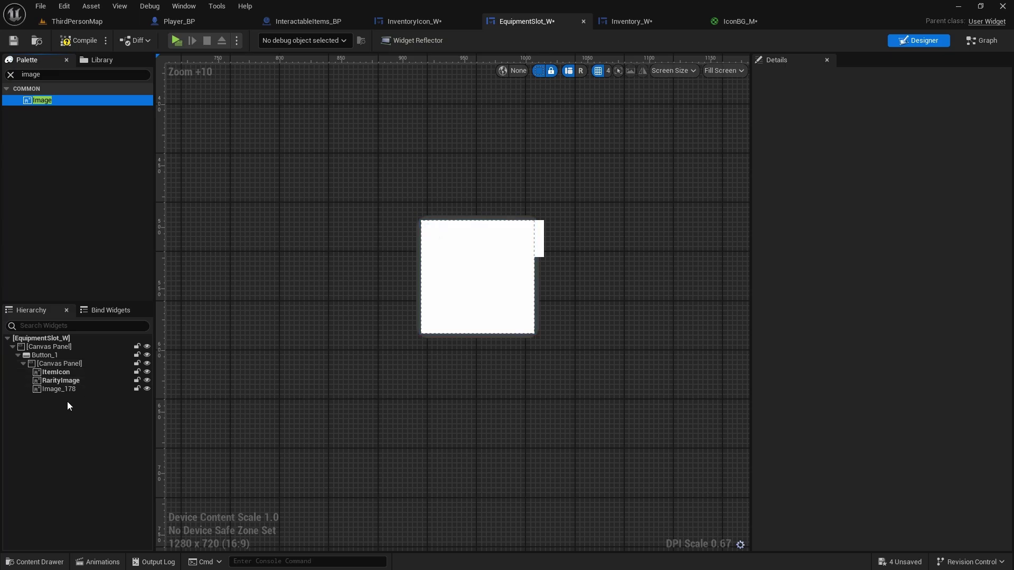
- Rename the new image as EquipmentSlotImage and anchor it to stretch across its whole canvas panel
left_click(73, 389)
left_click(797, 77)
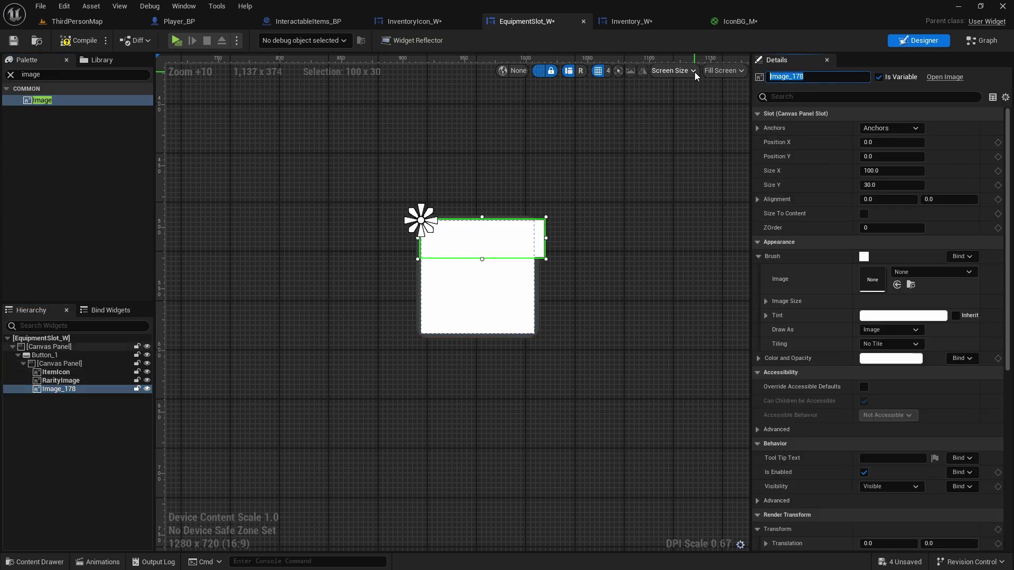
type("EquipmentSlotImage")
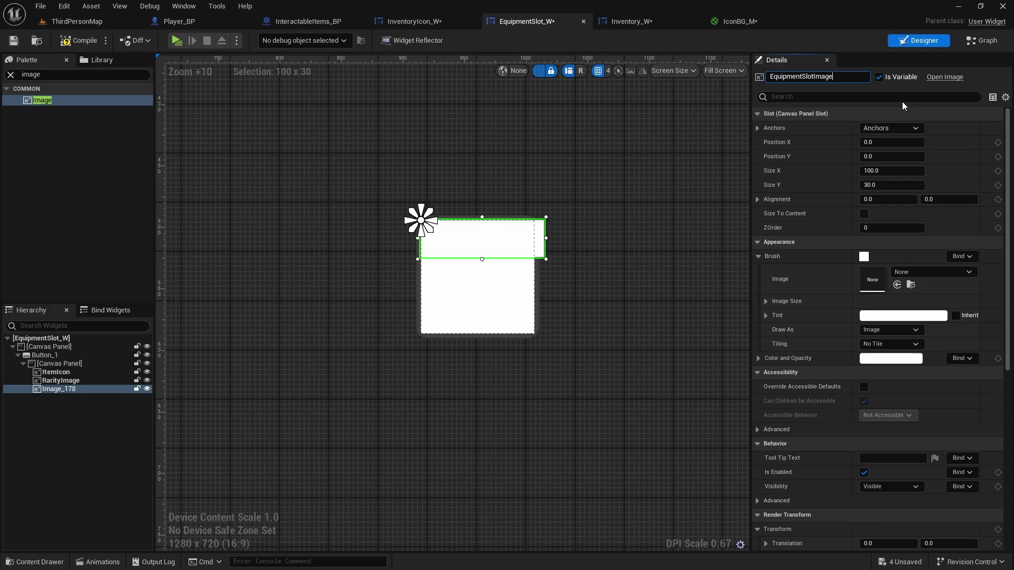
key("Return")
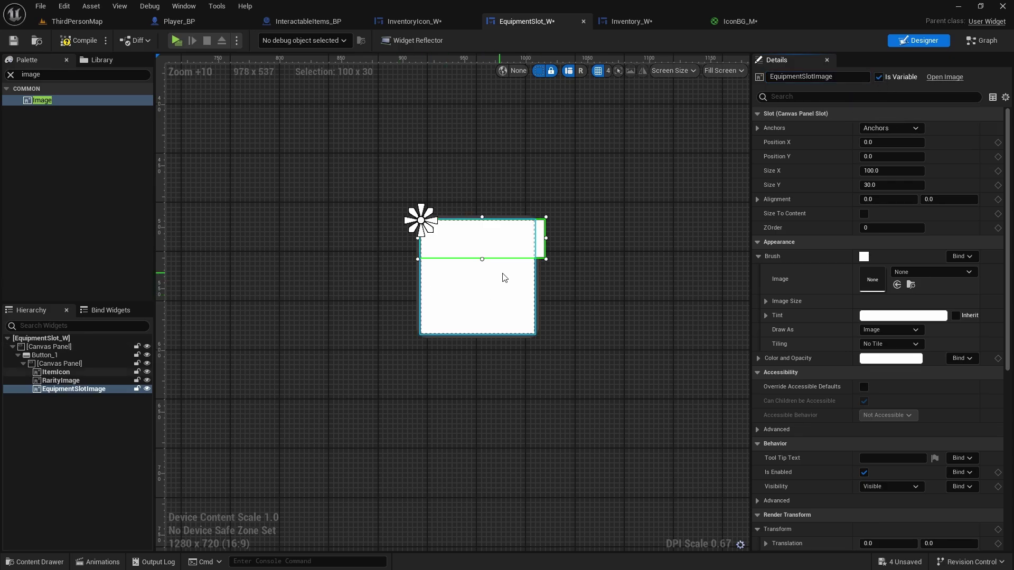
left_click(884, 129)
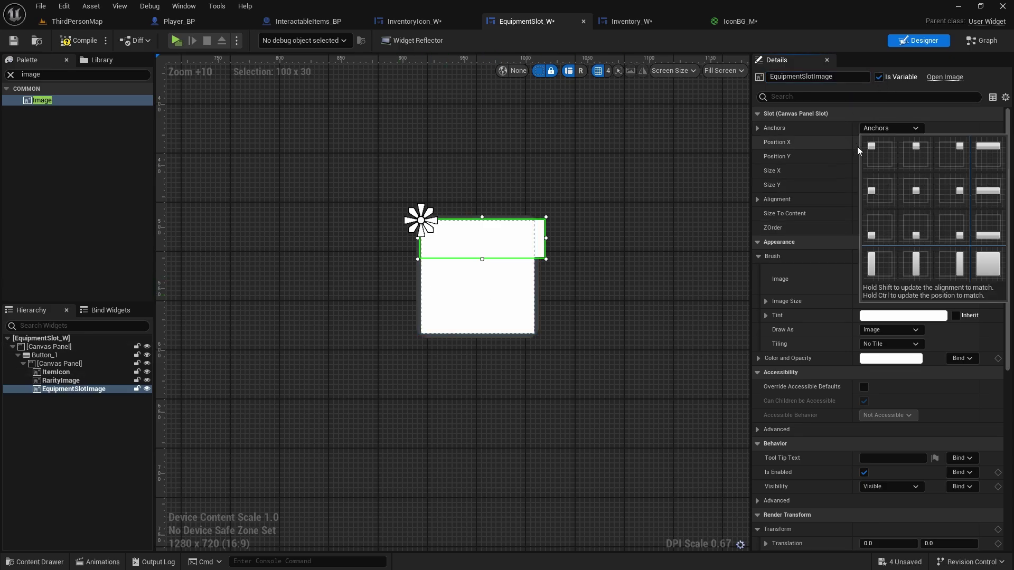
left_click(984, 264)
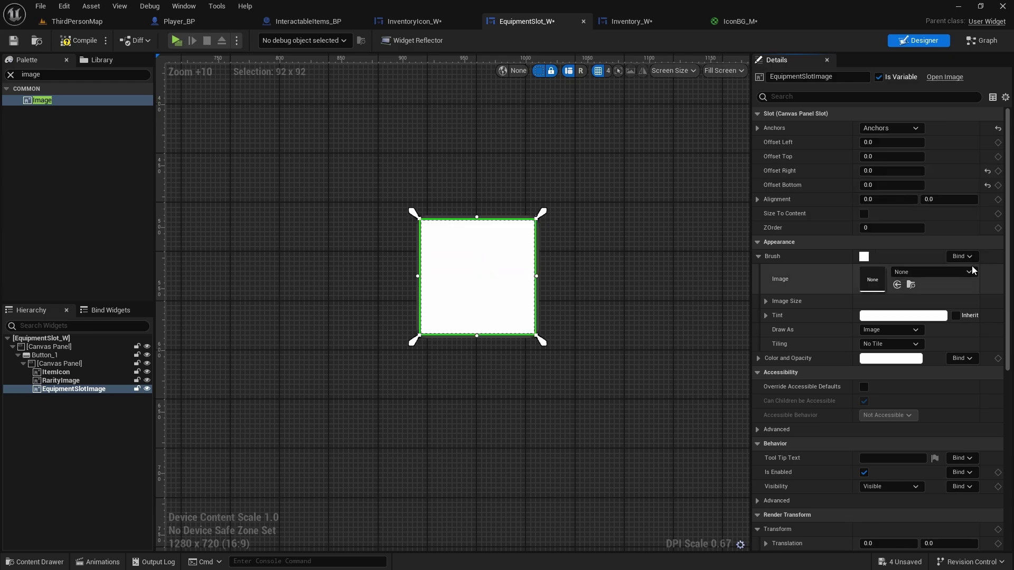
- Set the left, top, right and bottom offsets of EquipmentSlotImage to 20 each
scroll(507, 303, "up", 3)
right_click_drag(554, 268, 634, 266)
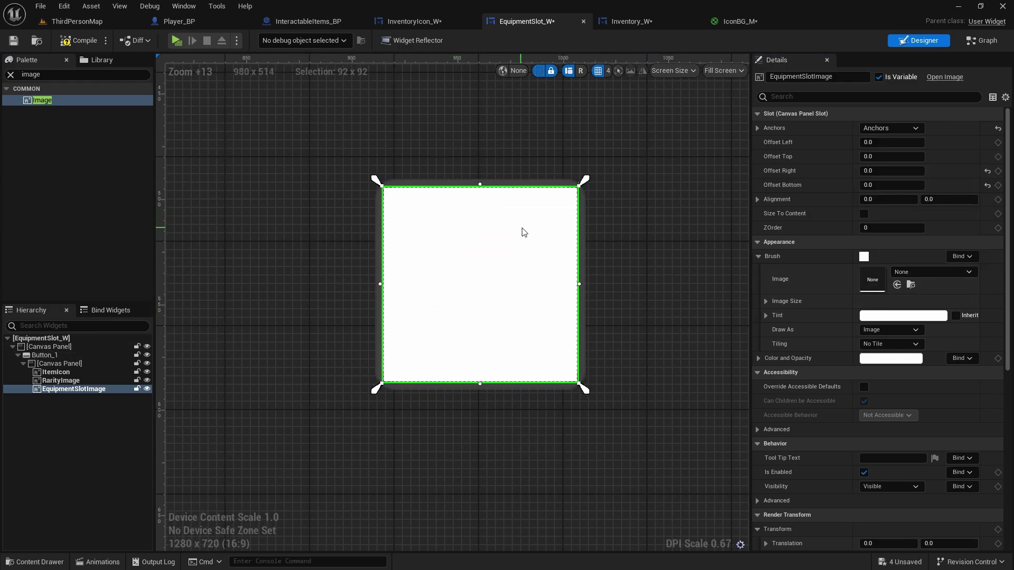
left_click(866, 143)
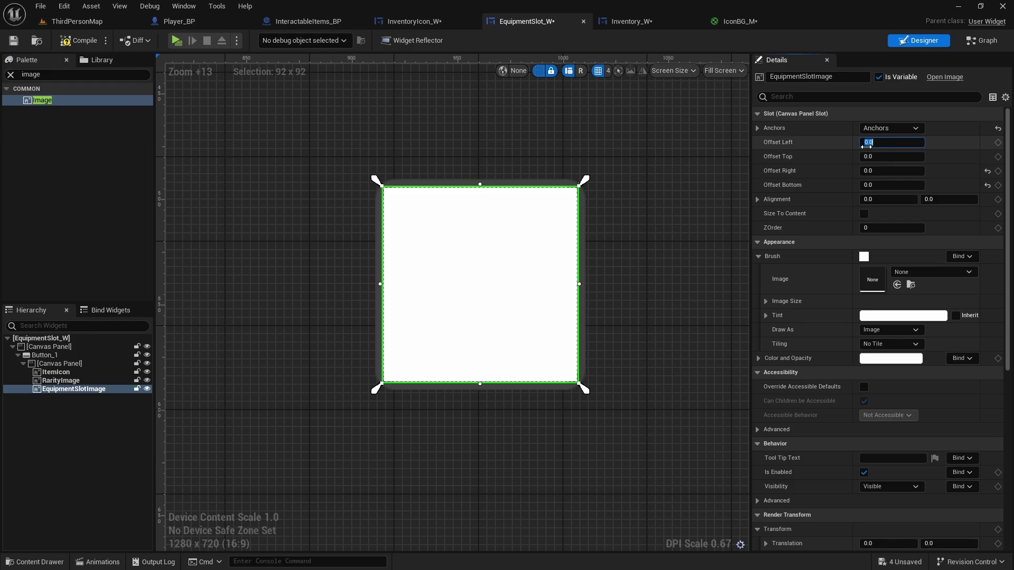
type("20")
key("Tab")
type("20")
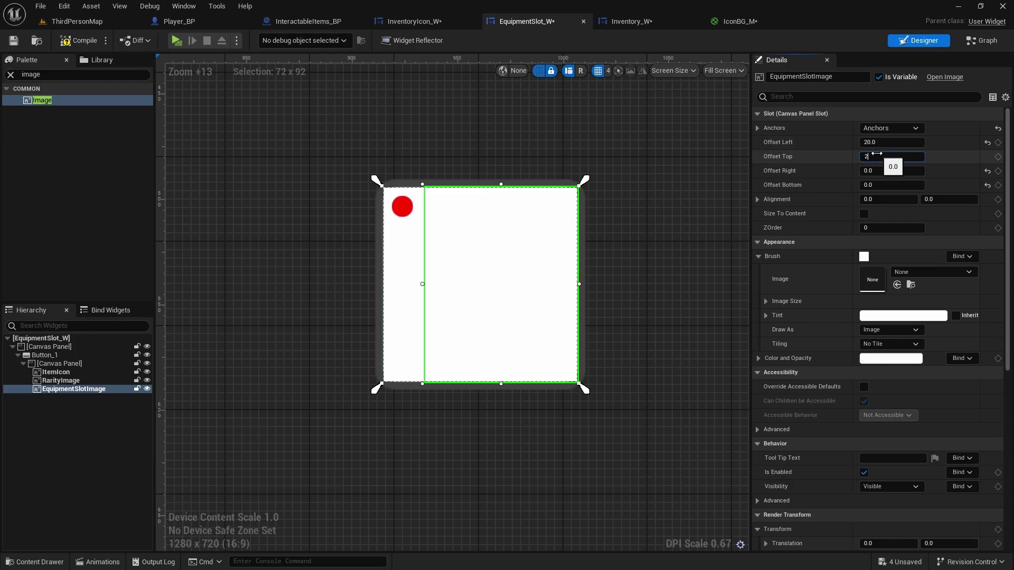
left_click(878, 169)
type("20")
key("Return")
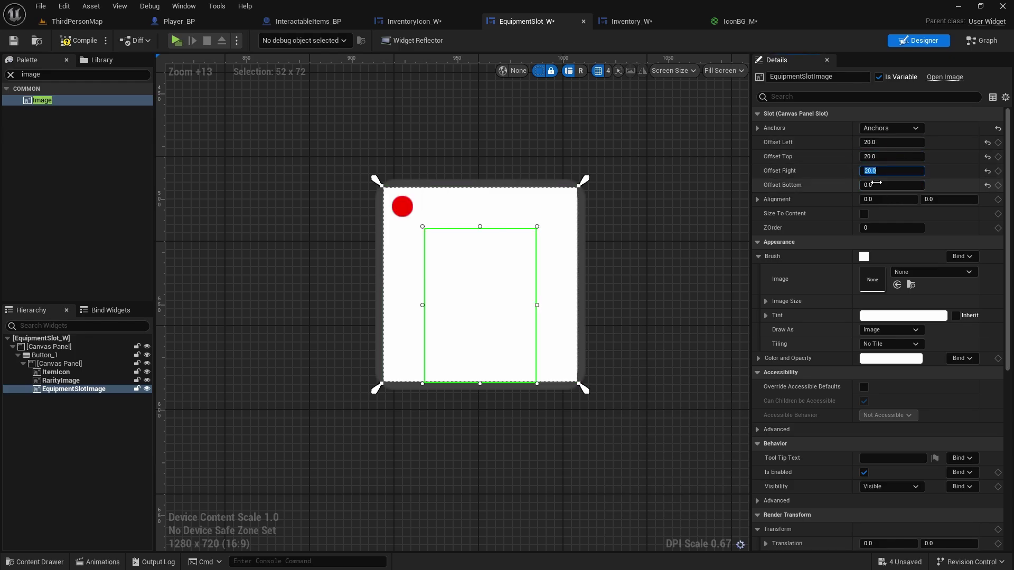
left_click(877, 183)
type("20")
key("Return")
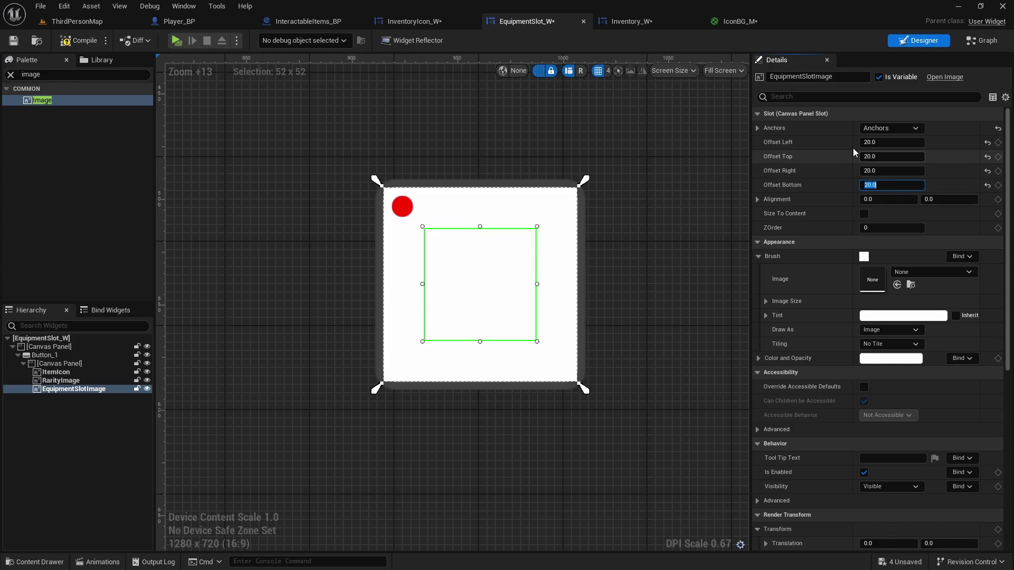
- Assign the armor texture as the brush image of EquipmentSlotImage
scroll(945, 292, "down", 1)
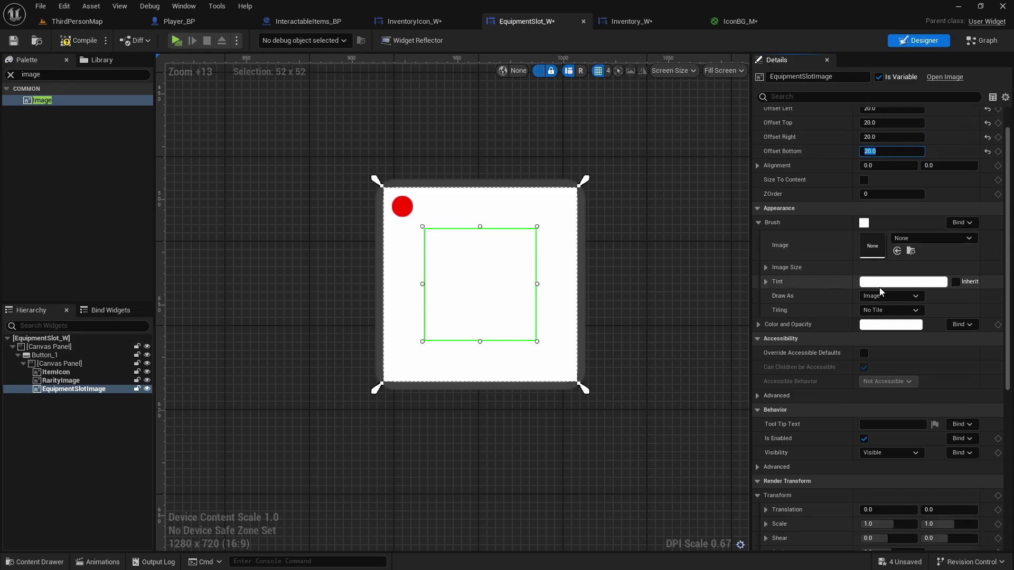
left_click(906, 238)
left_click(905, 236)
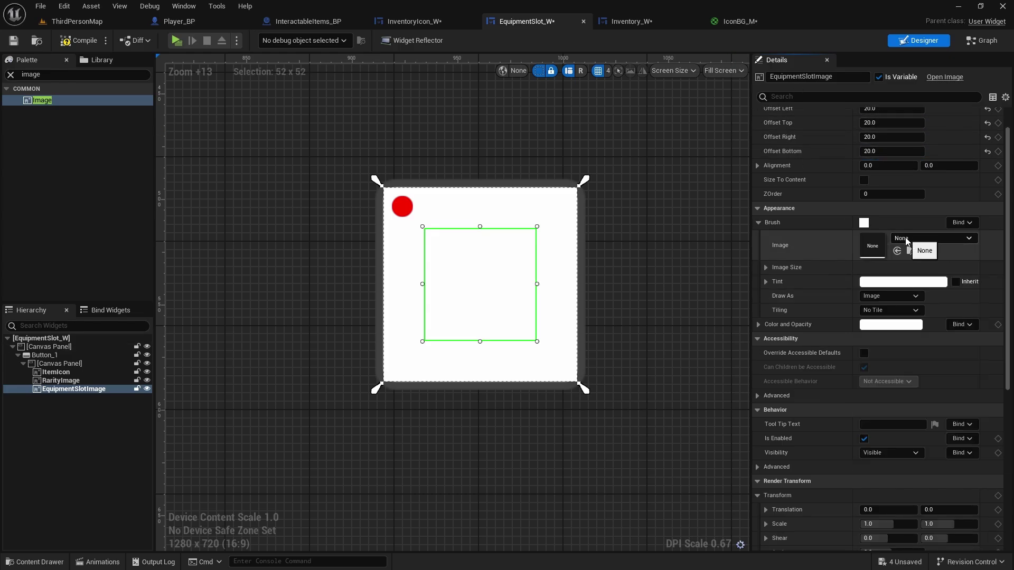
left_click(905, 237)
left_click(905, 237)
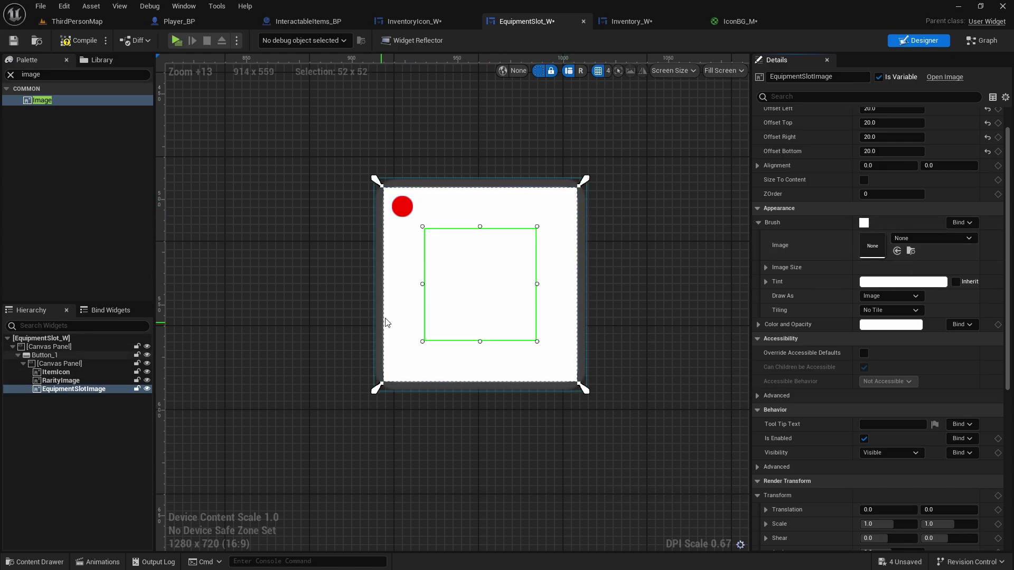
left_click(915, 238)
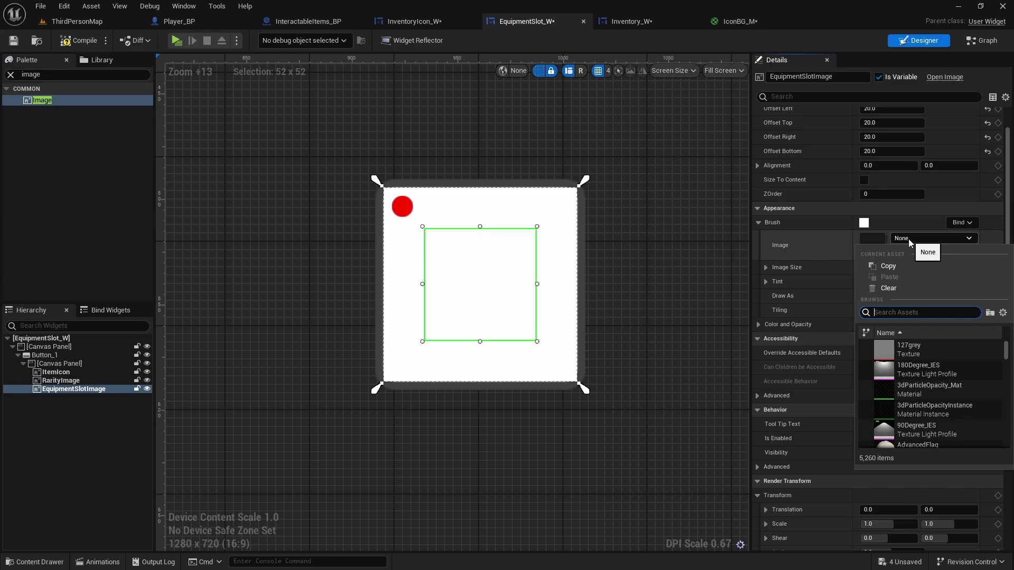
left_click(908, 239)
left_click(907, 239)
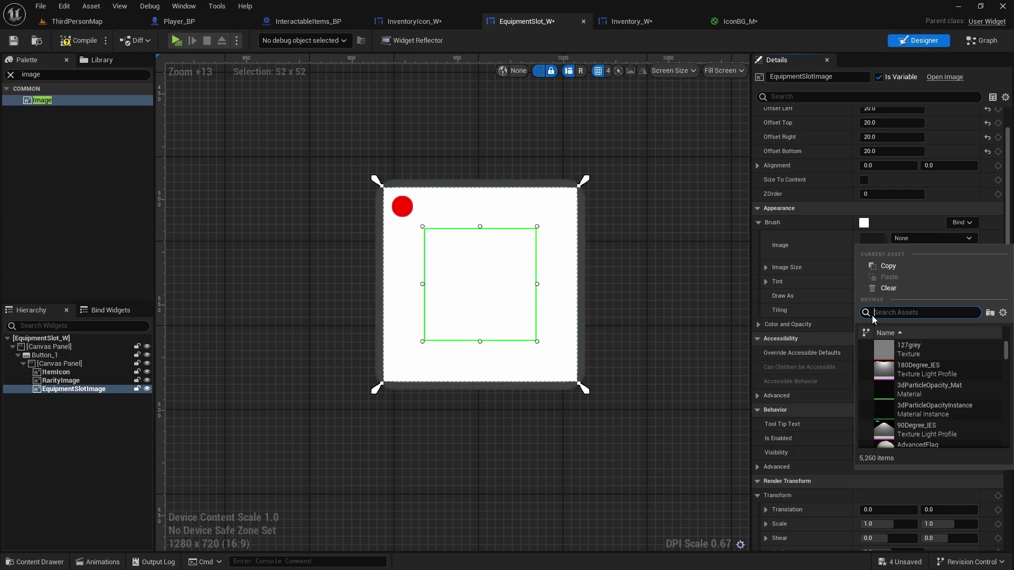
type("armor")
left_click(924, 350)
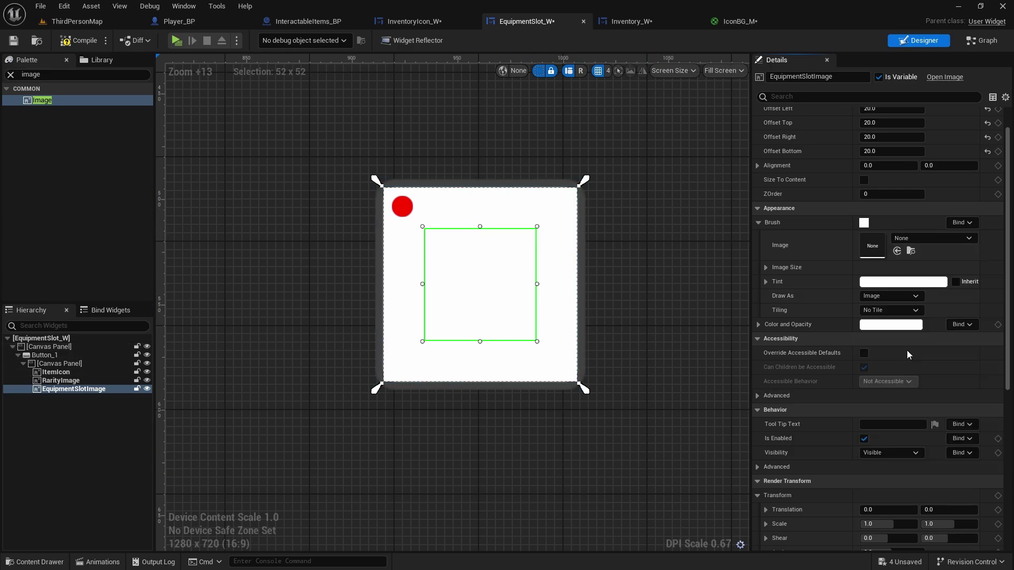
- Tint the EquipmentSlotImage brush dark grey with a brightness value of about 0.073 and an alpha of 0.5
scroll(612, 280, "up", 4)
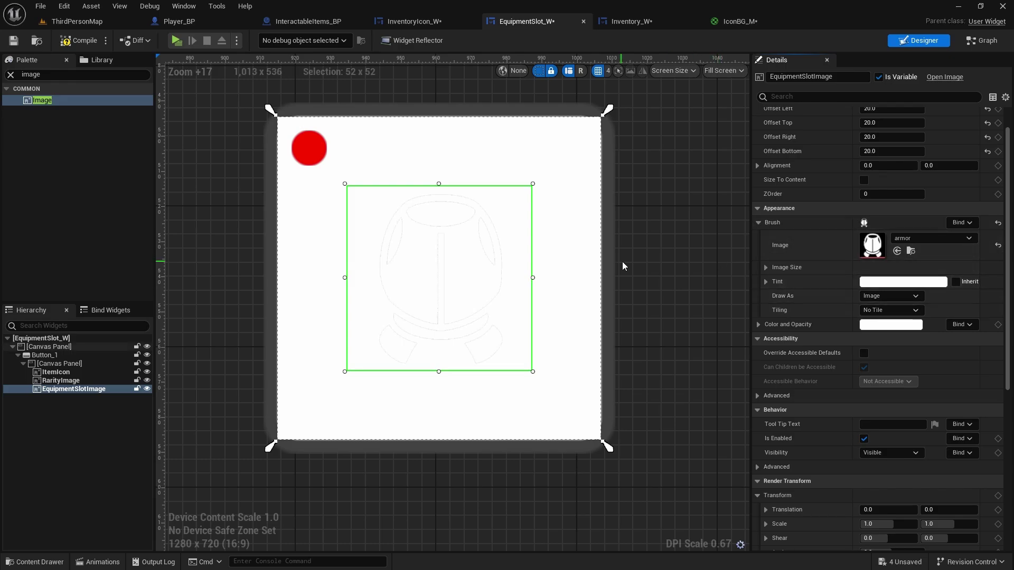
left_click(880, 282)
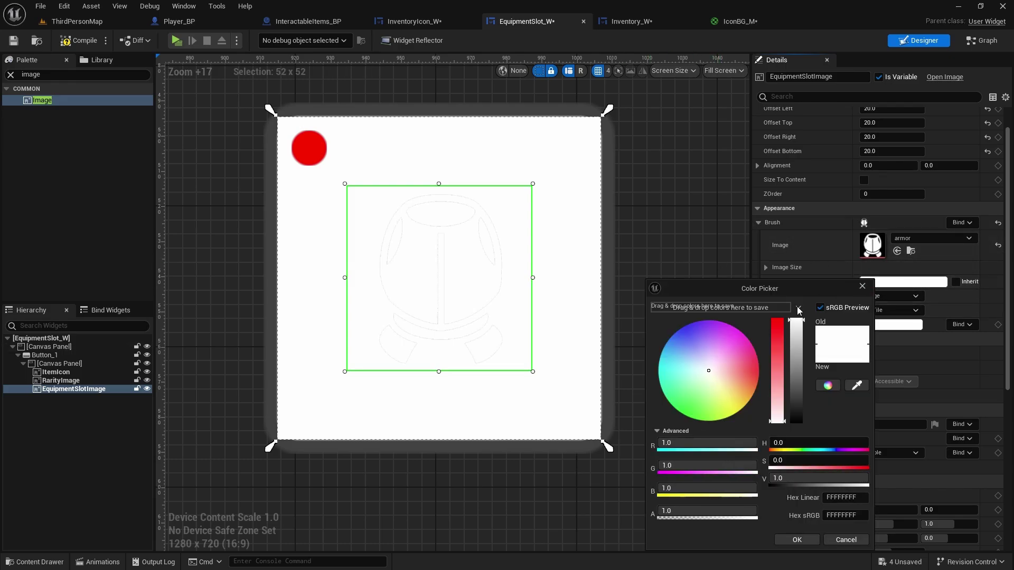
left_click_drag(795, 397, 797, 414)
left_click_drag(705, 511, 703, 512)
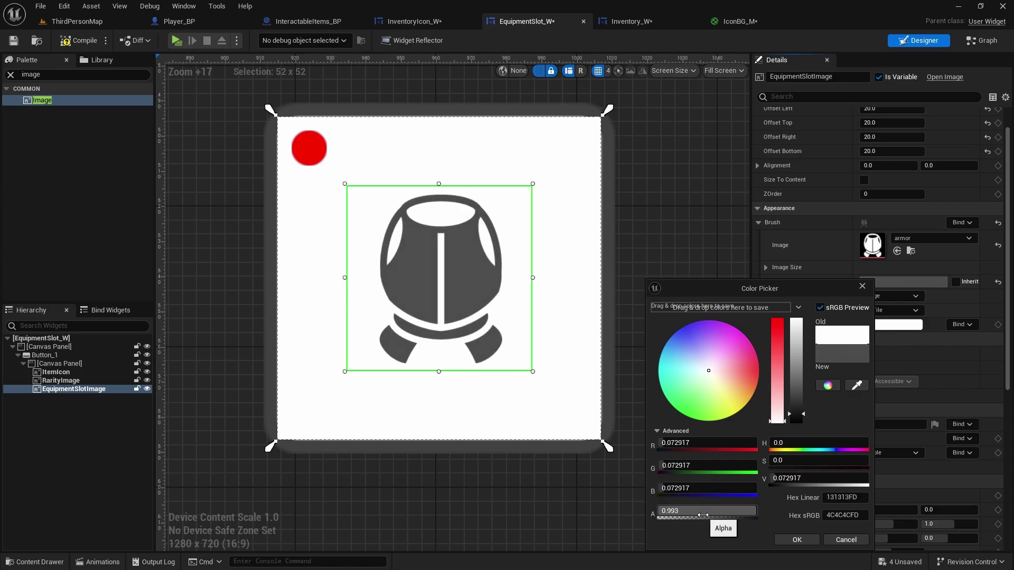
left_click(703, 511)
type("0.5")
key("Return")
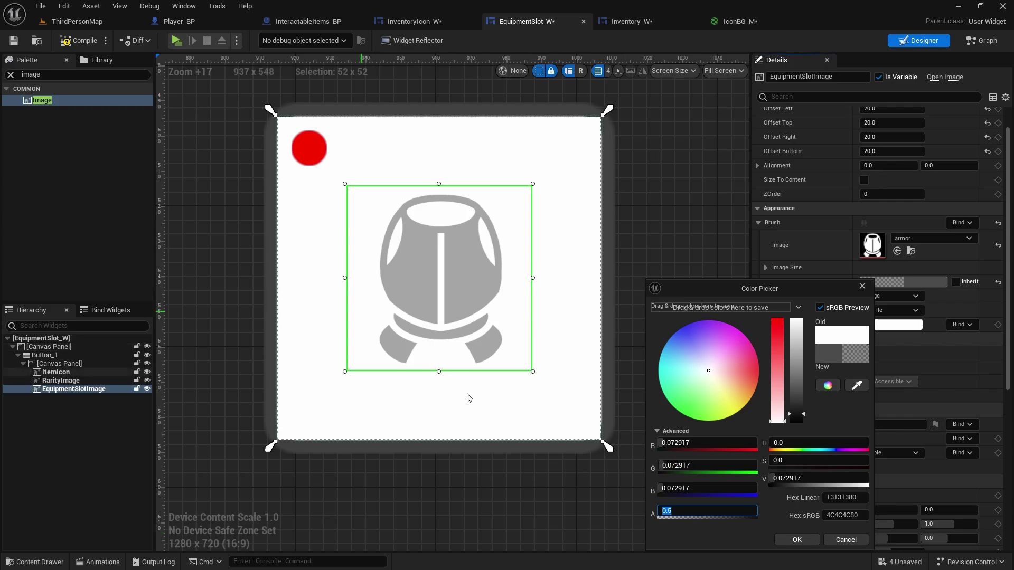
left_click(796, 541)
- Set the alpha of the EquipmentSlotImage brush tint to 0.3
scroll(294, 188, "down", 3)
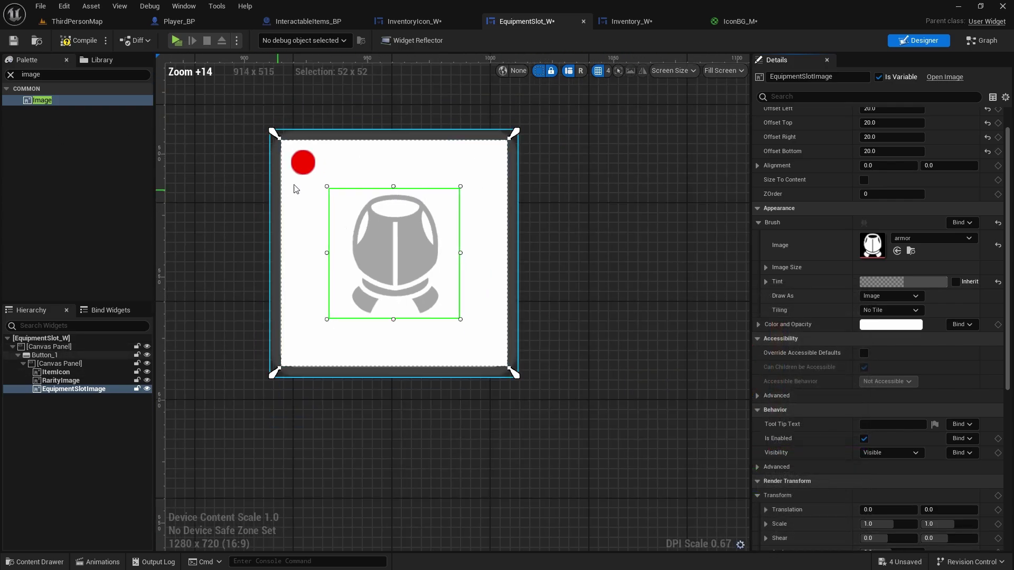
scroll(669, 250, "down", 2)
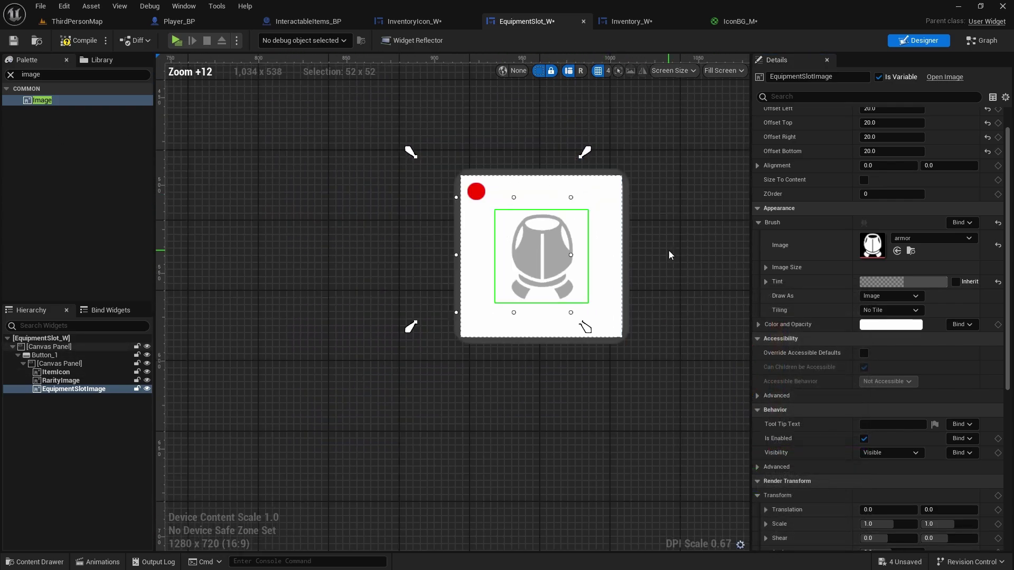
left_click(909, 280)
left_click(695, 515)
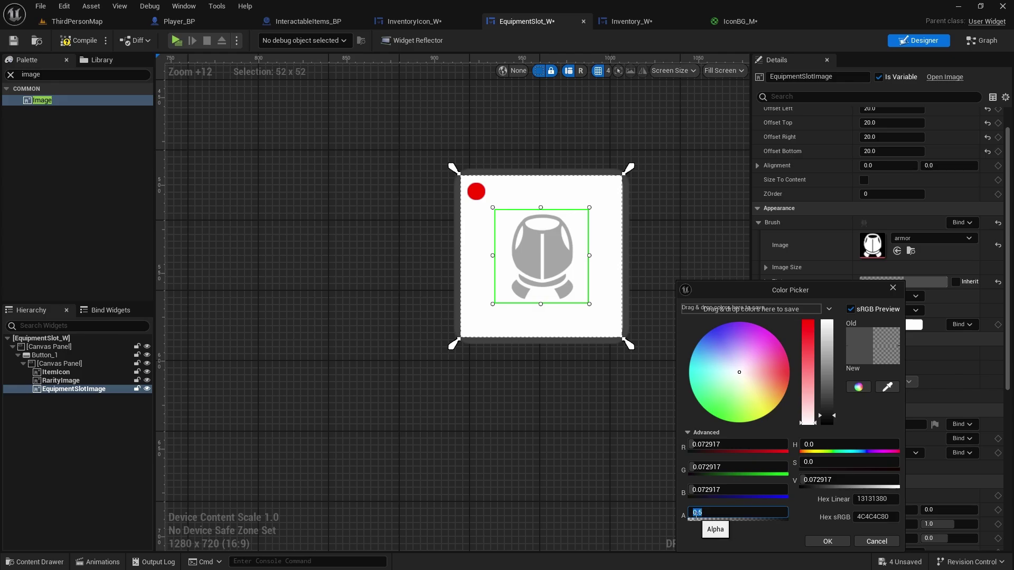
type("0.3")
key("Return")
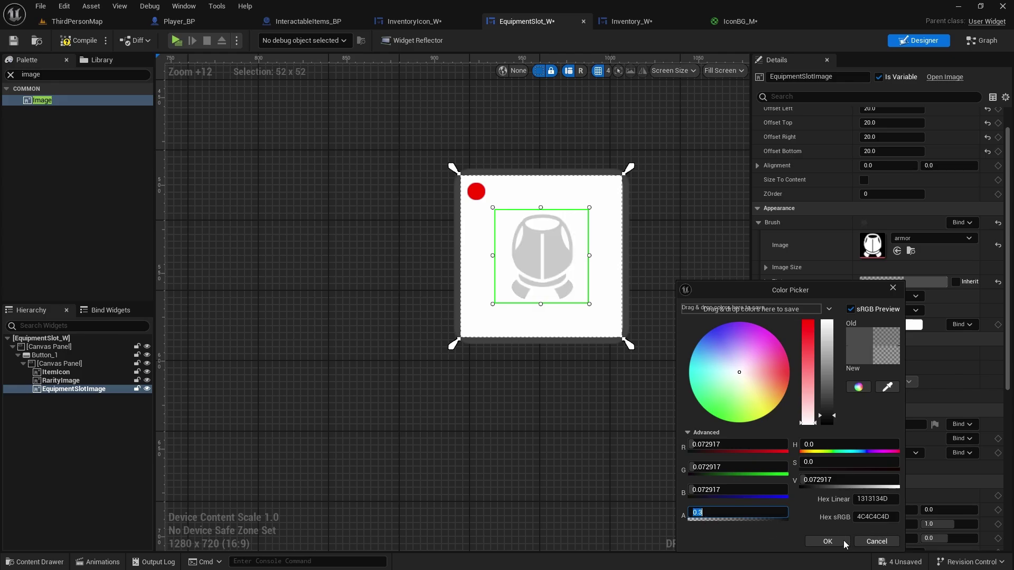
left_click(828, 541)
- Play-test the game, open the inventory to check the armor placeholders in the equipment slots, and end the preview
left_click(369, 324)
right_click_drag(665, 185, 576, 181)
scroll(578, 183, "down", 1)
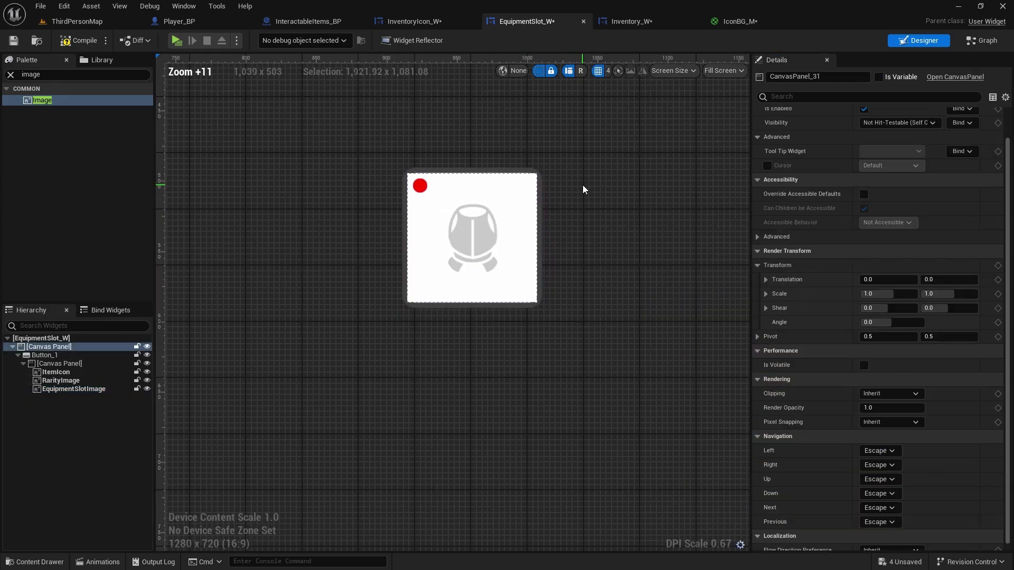
scroll(438, 161, "up", 2)
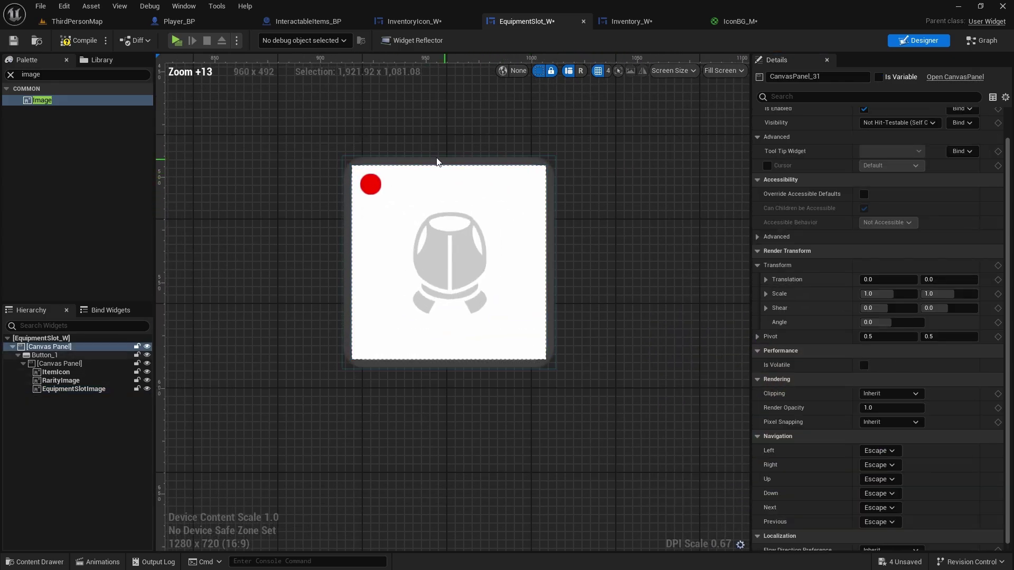
left_click(177, 40)
key("i")
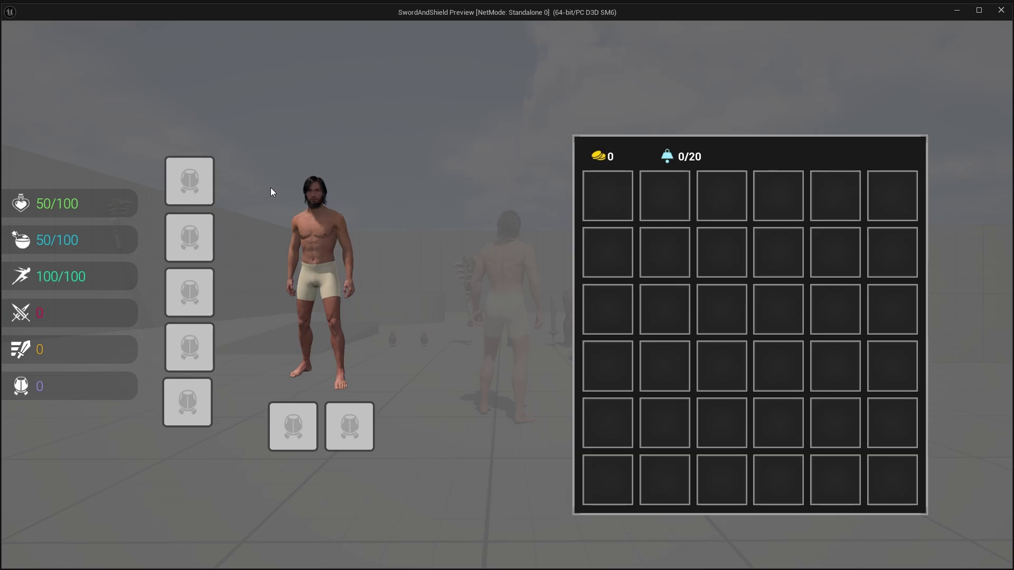
key("Escape")
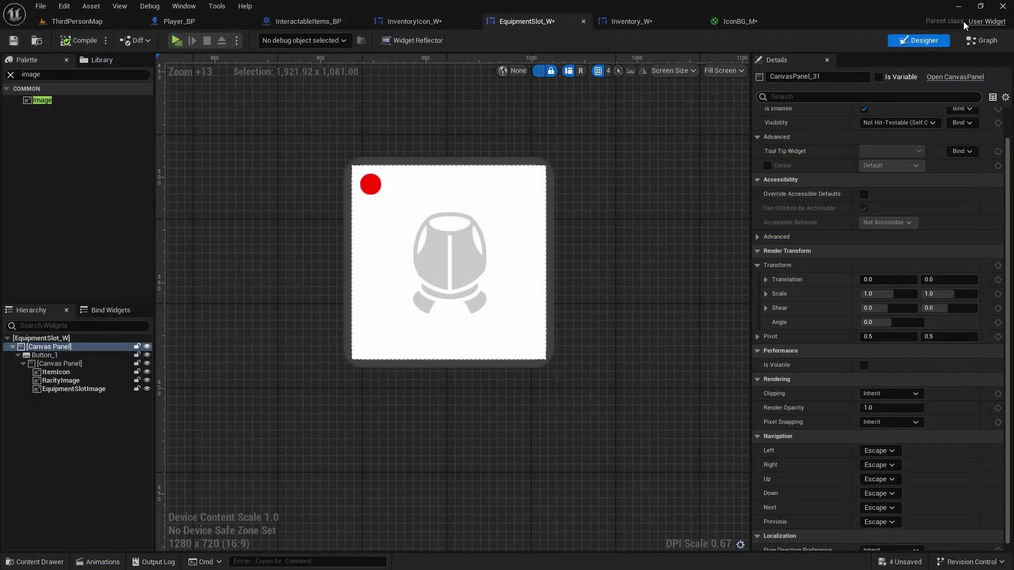
- Add a variable named EquipmentSlotTexture to the EquipmentSlot_W graph, with the type Texture 2D Object Reference
left_click(981, 40)
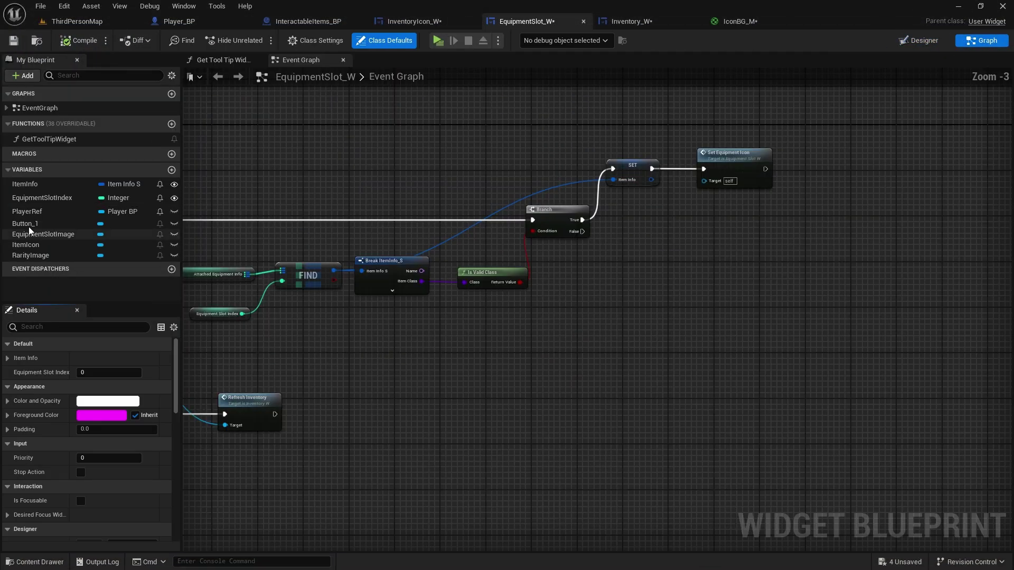
left_click(171, 169)
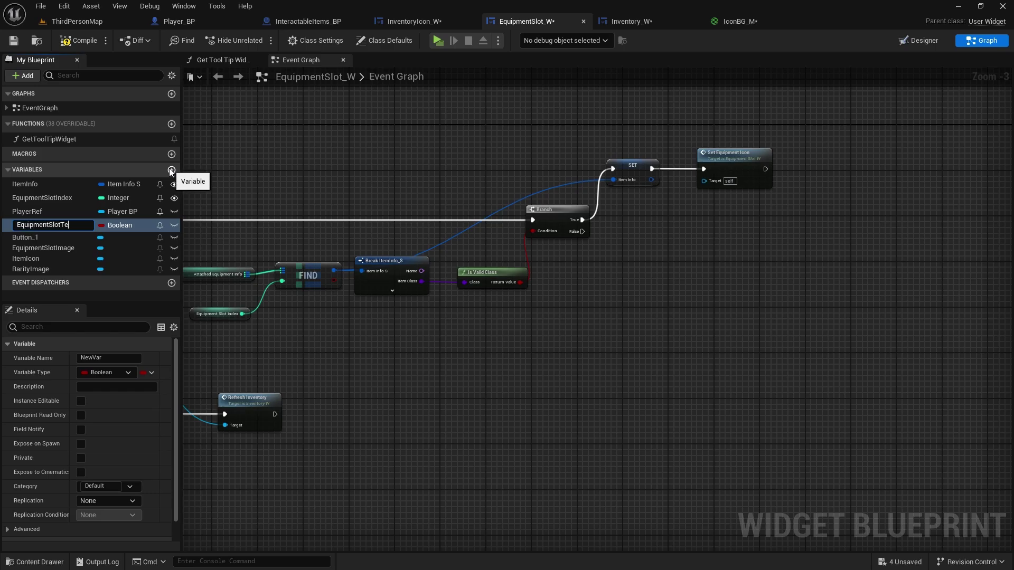
type("EquipmentSlotTexture")
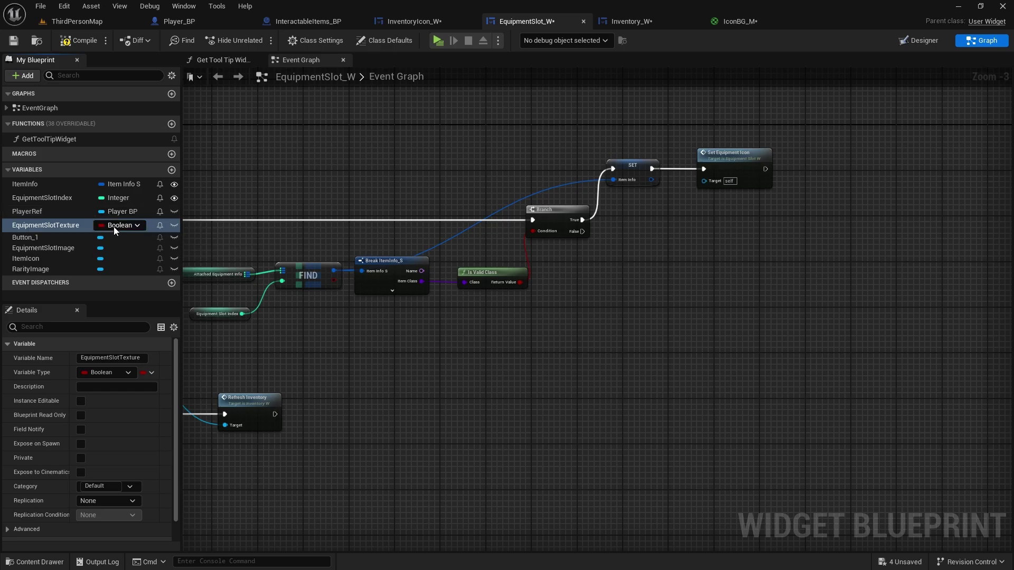
left_click(114, 226)
type("tex")
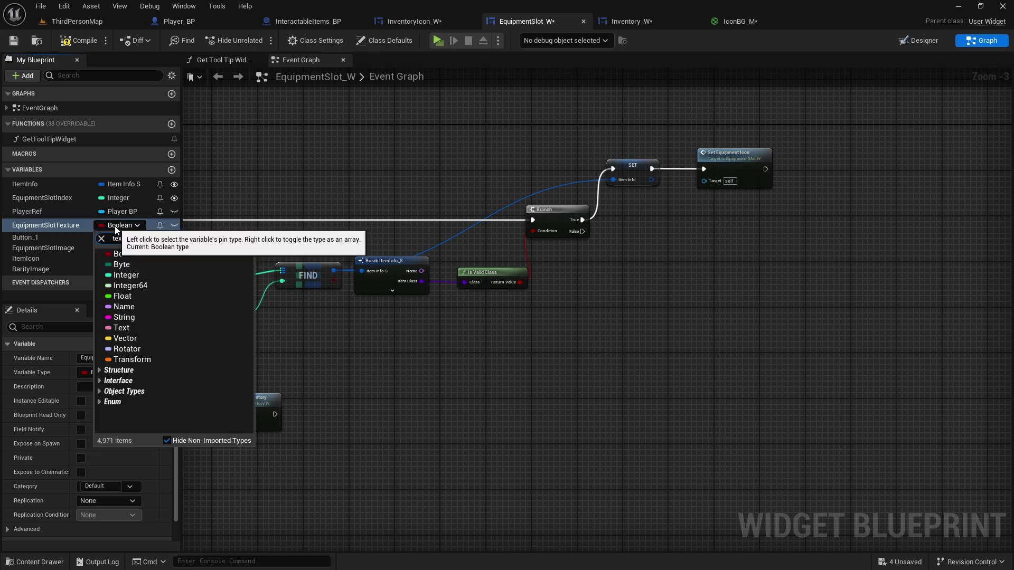
type("ture")
mouse_move(223, 364)
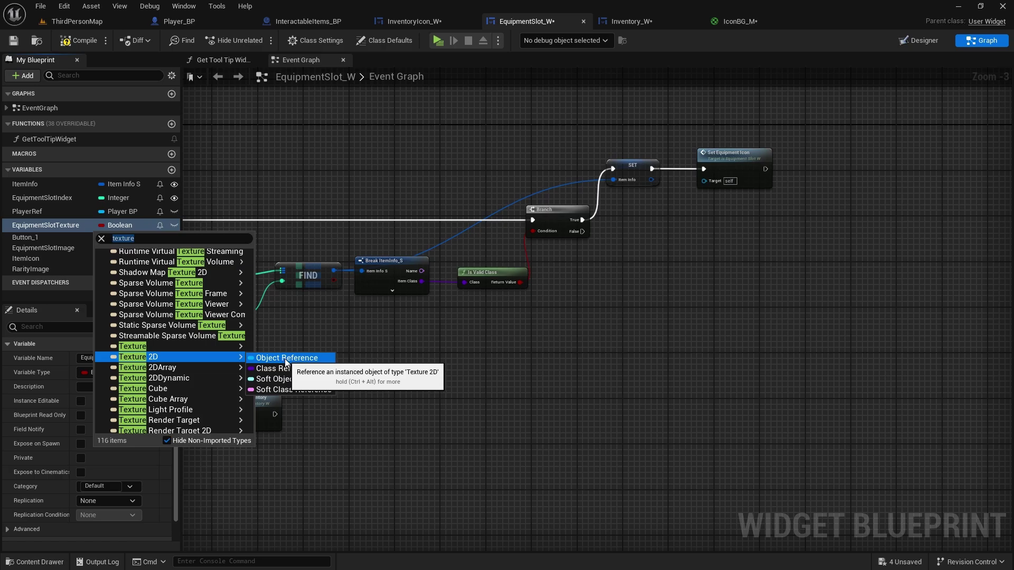
left_click(285, 359)
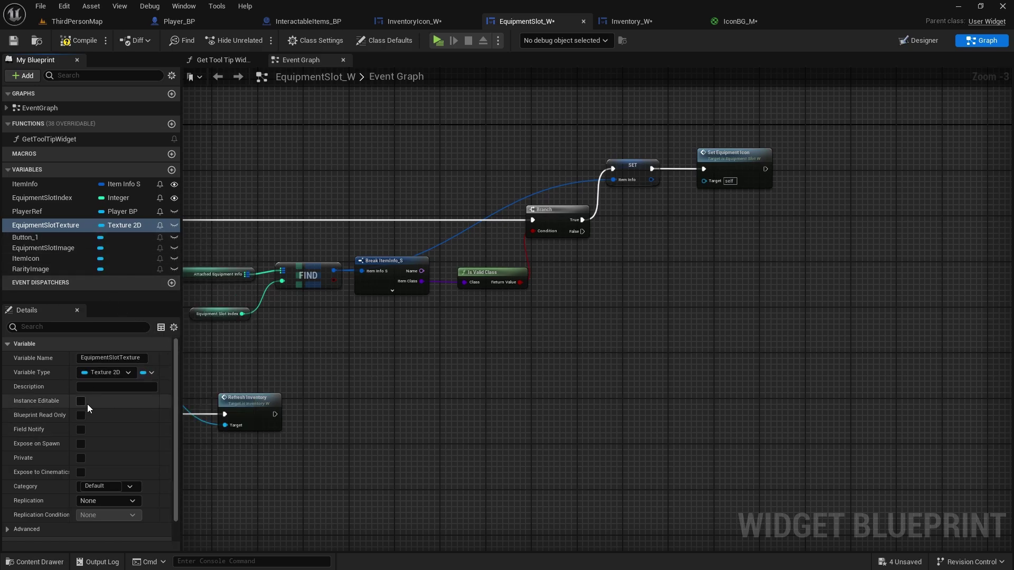
- Make EquipmentSlotTexture instance editable and exposed on spawn, and save the EquipmentSlot_W widget
left_click(81, 401)
left_click(80, 443)
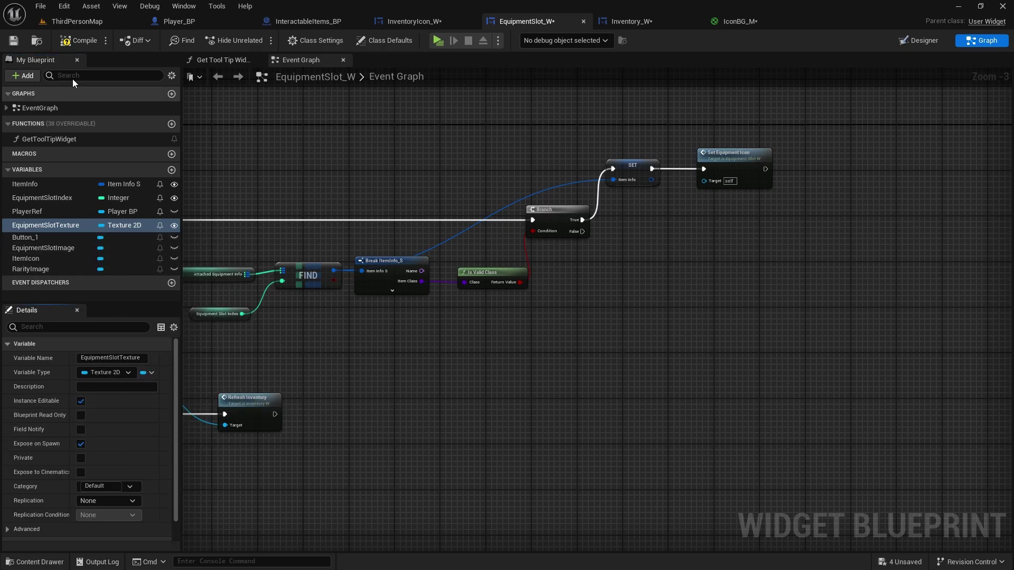
left_click(21, 45)
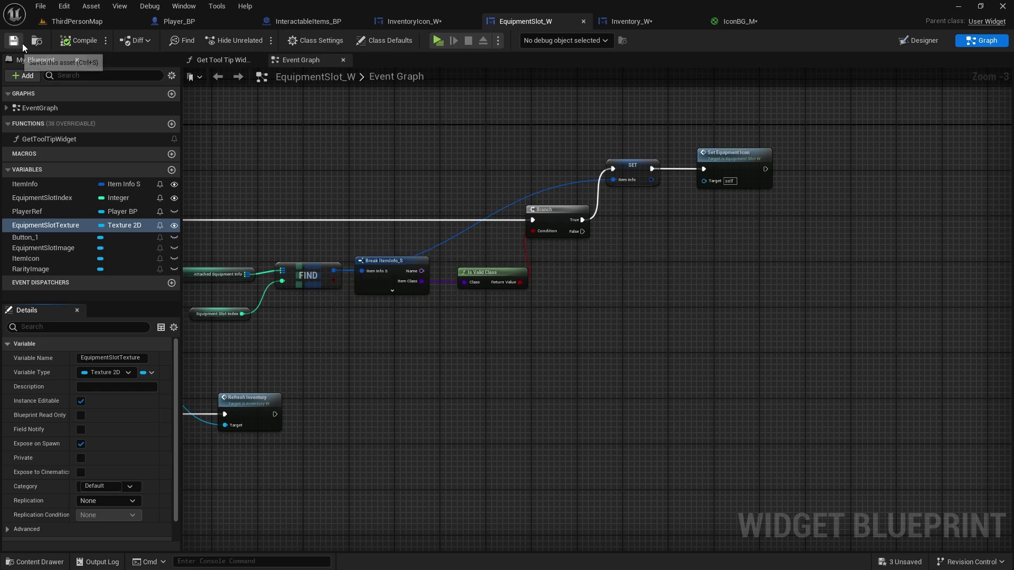
- Open the EquipmentSlotPreview_W widget from the ThirdPerson/Blueprints/Widgets folder and select EquipmentSlot_Head in its layout
key("ctrl+space")
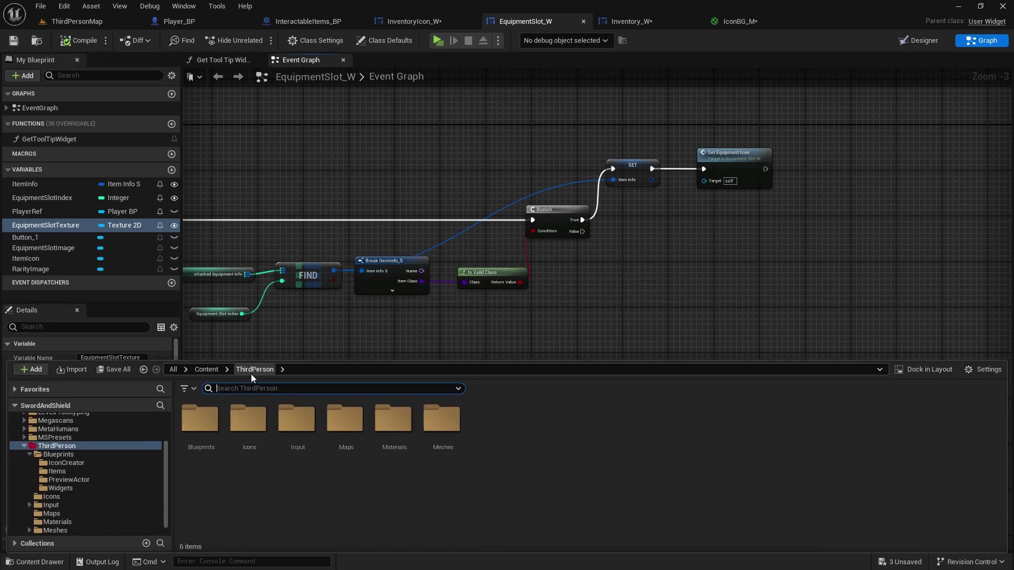
double_click(199, 418)
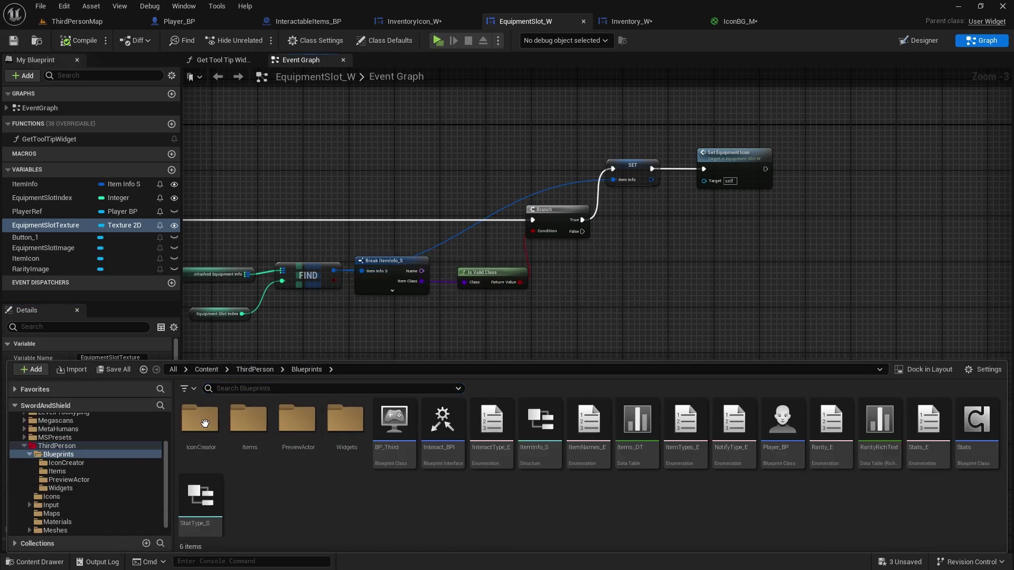
double_click(350, 420)
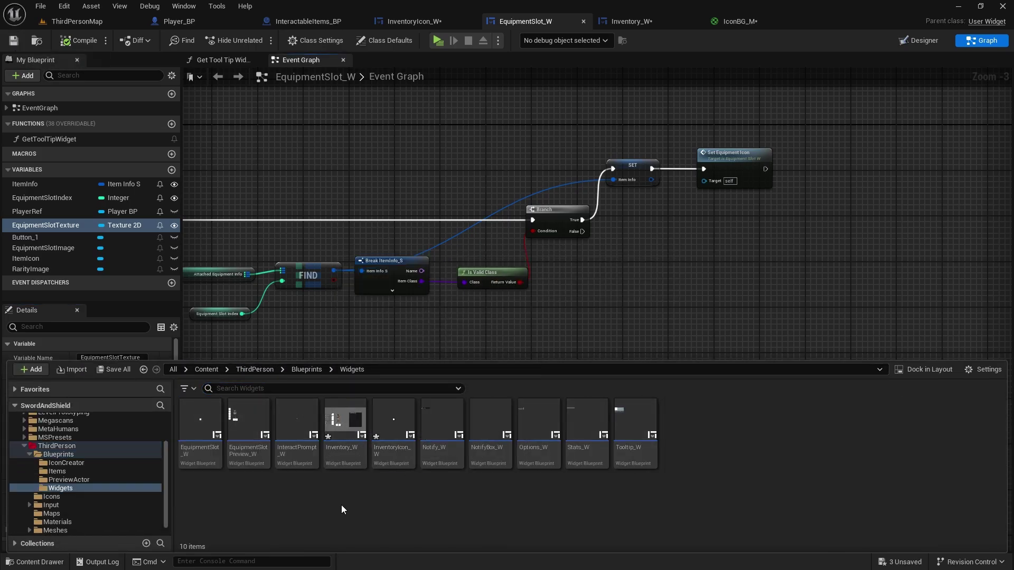
double_click(263, 422)
scroll(370, 206, "up", 1)
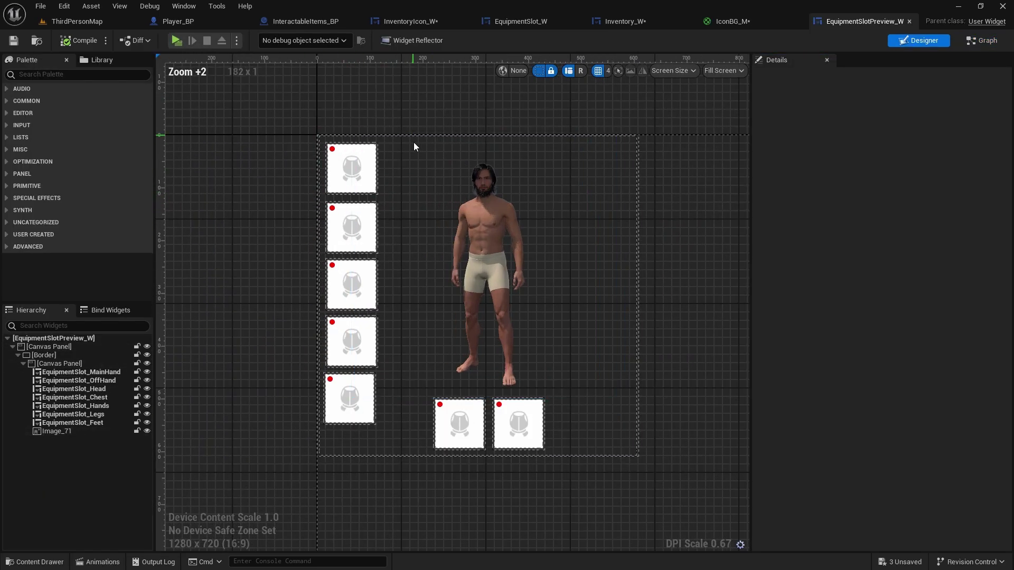
left_click(331, 190)
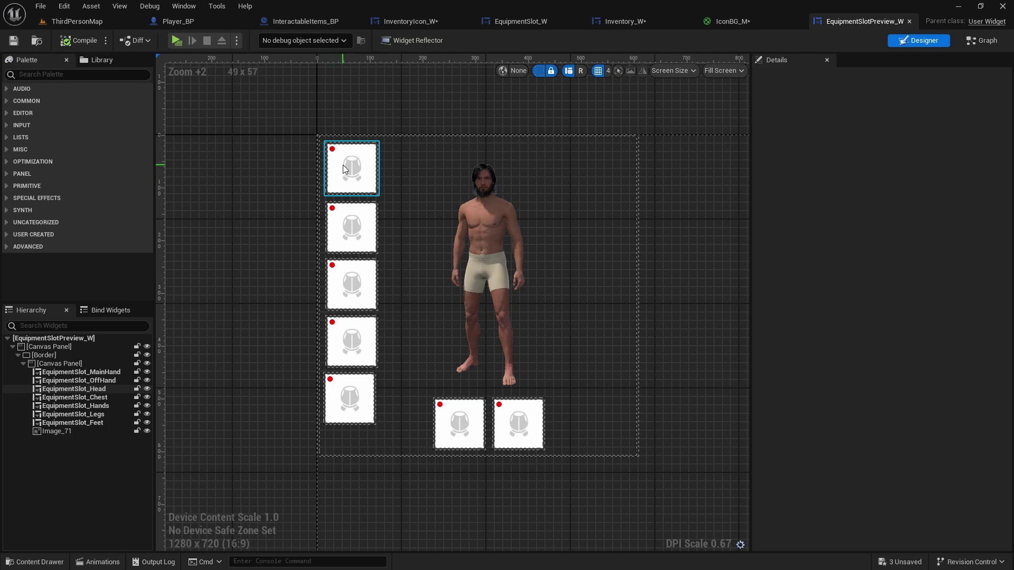
left_click(343, 165)
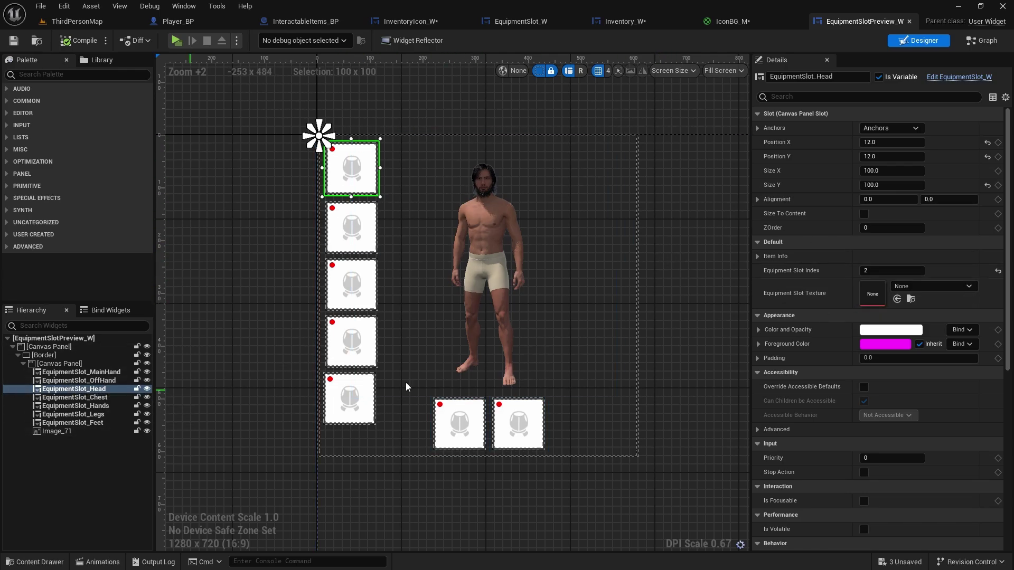
- Set the Equipment Slot Texture of EquipmentSlot_Head to the helm texture
left_click(900, 285)
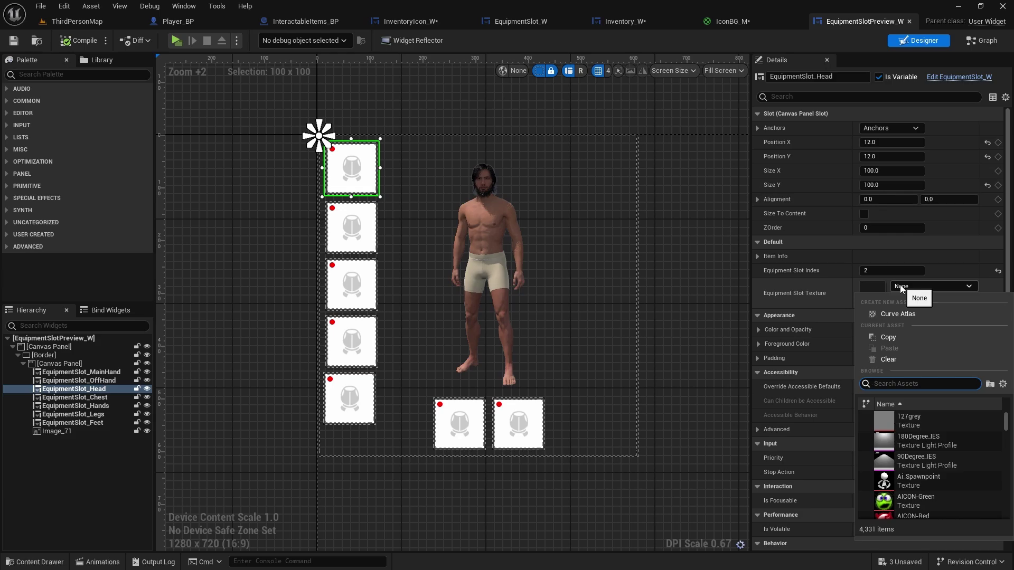
type("helm")
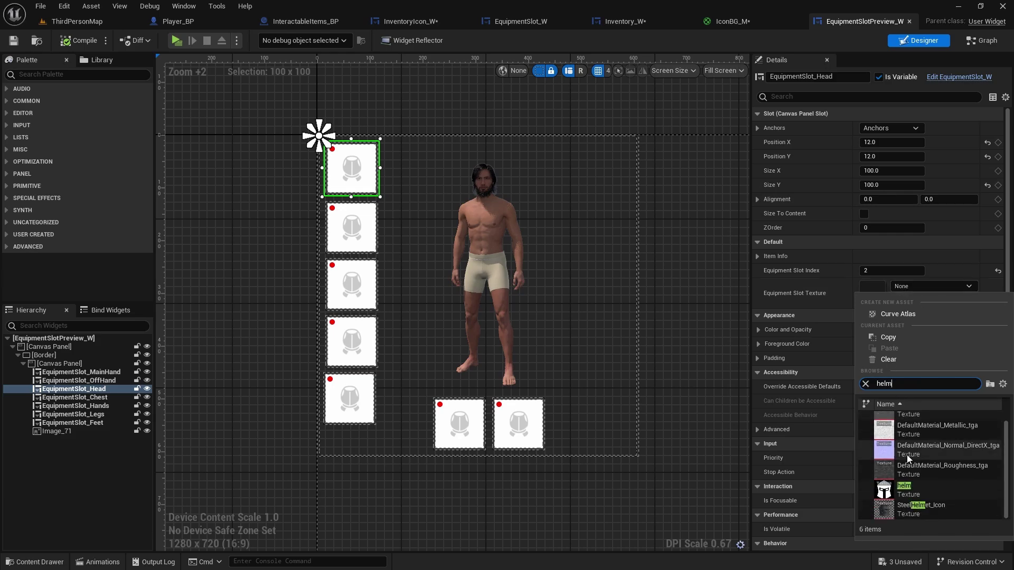
left_click(900, 486)
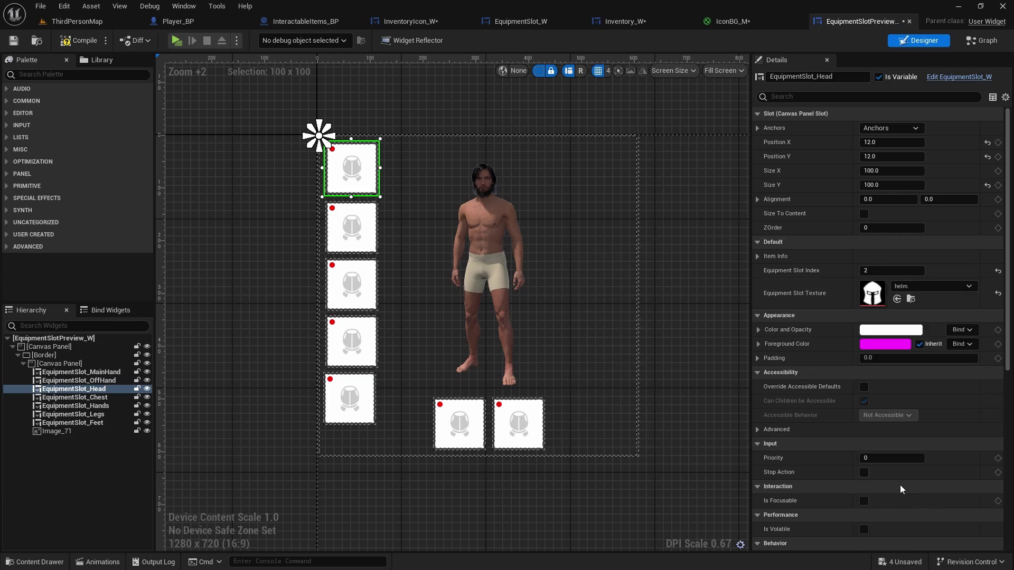
- Set the Equipment Slot Texture of EquipmentSlot_Chest to the armor texture
left_click(97, 397)
left_click(920, 285)
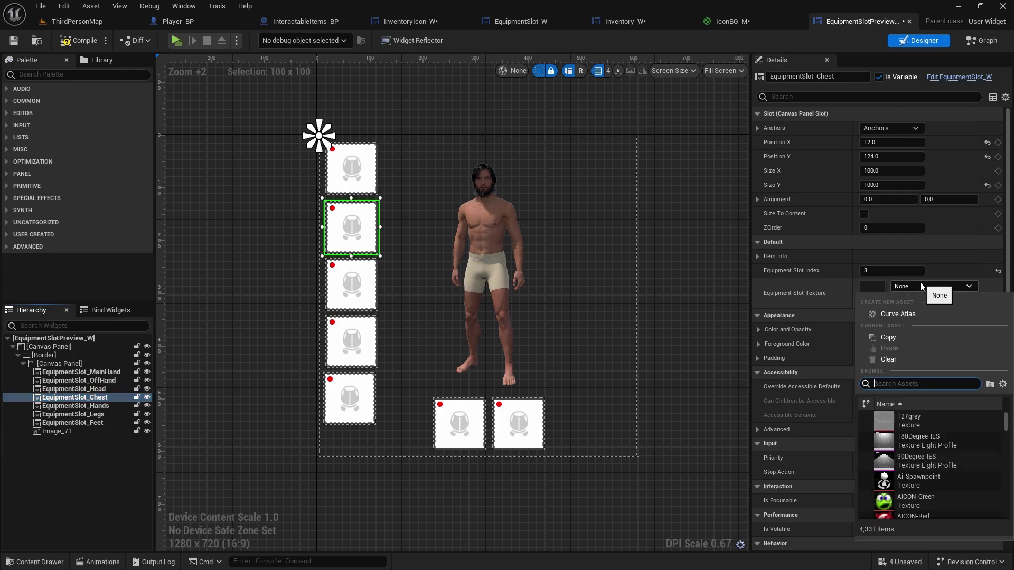
type("armo")
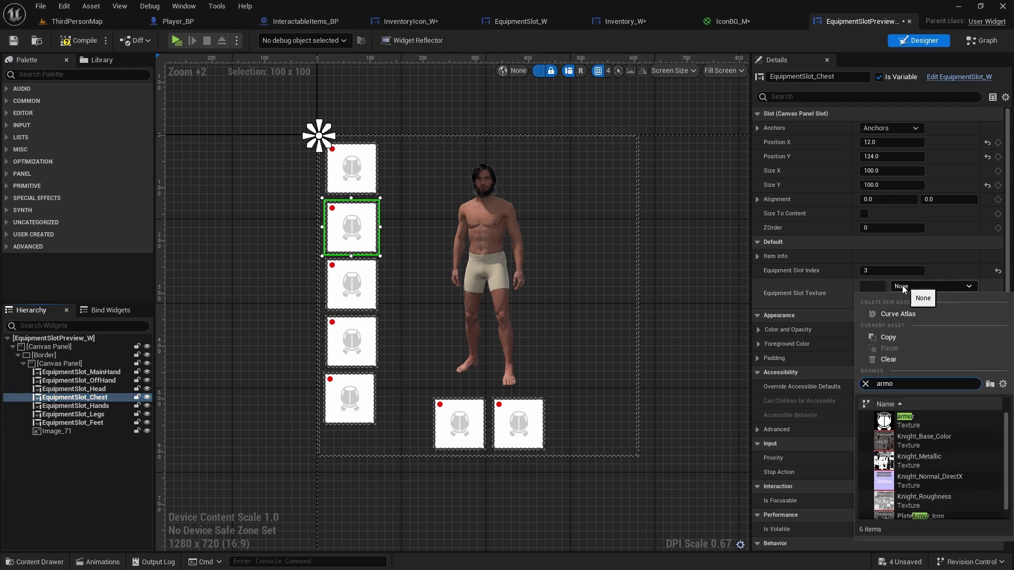
key("Escape")
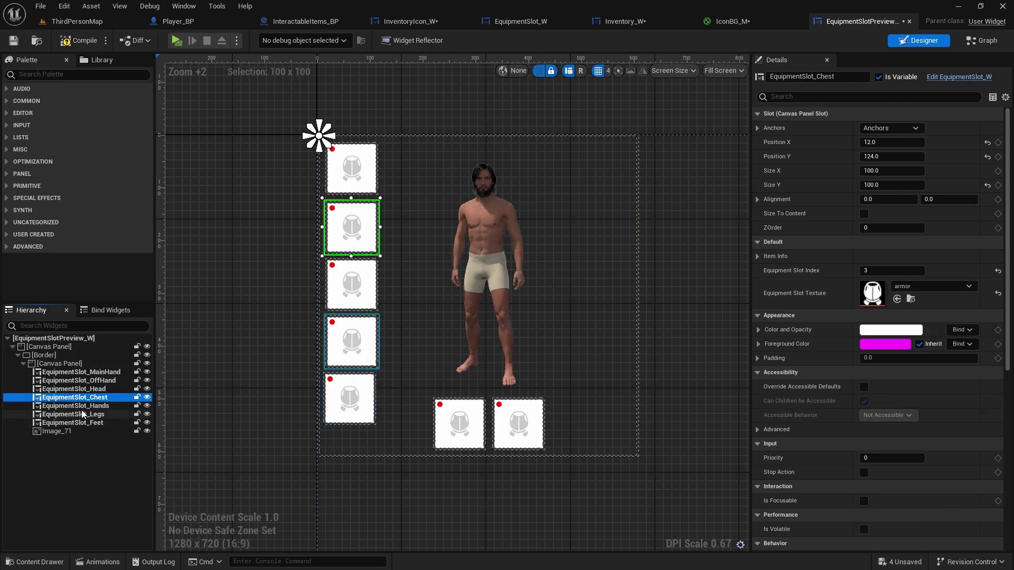
- Open the Equipment Slot Texture choices for EquipmentSlot_Hands
left_click(79, 406)
left_click(906, 288)
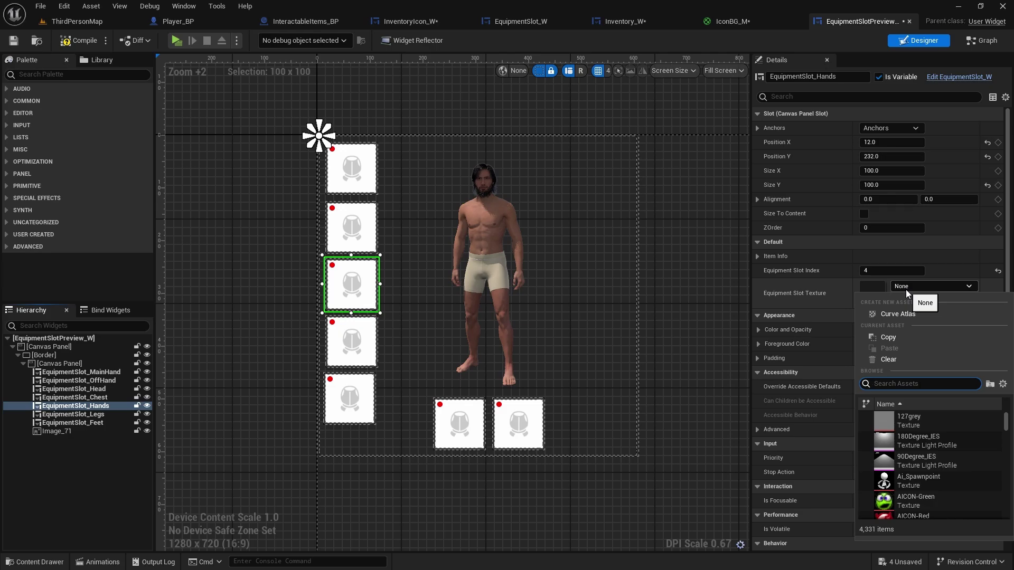
type("ha")
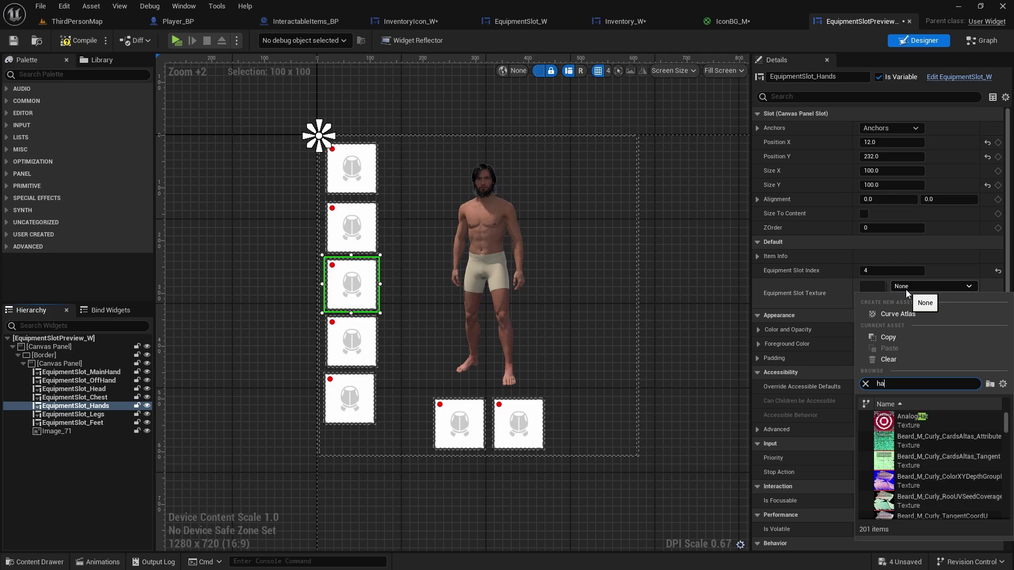
type("nds")
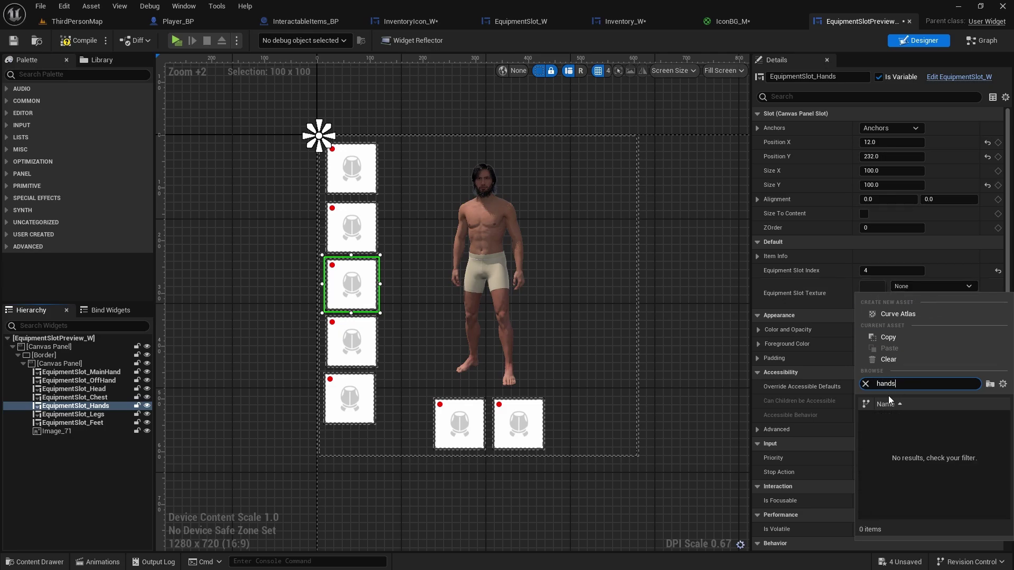
key("BackSpace")
key("BackSpace")
key("BackSpace")
key("BackSpace")
key("BackSpace")
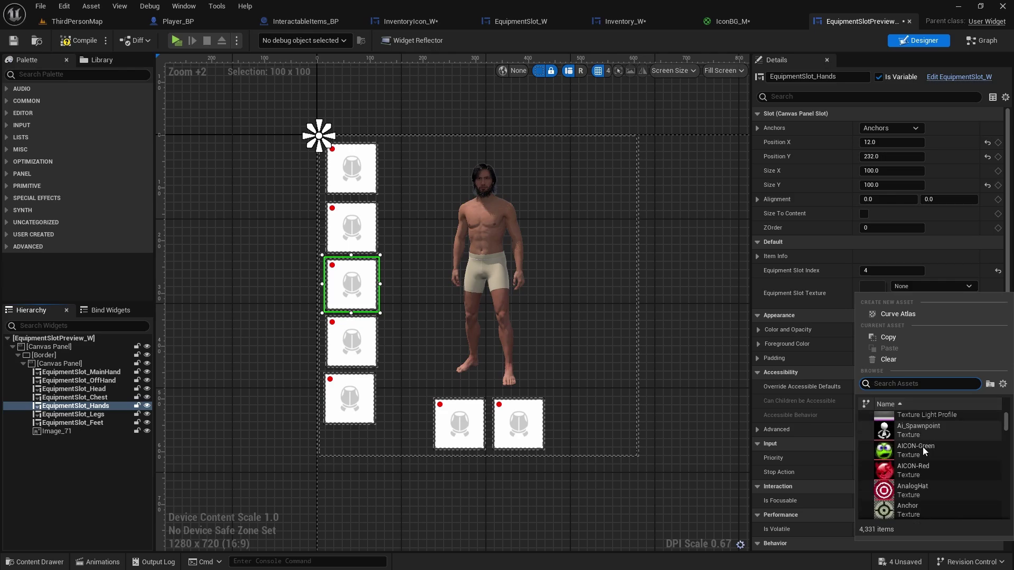
scroll(917, 448, "up", 5)
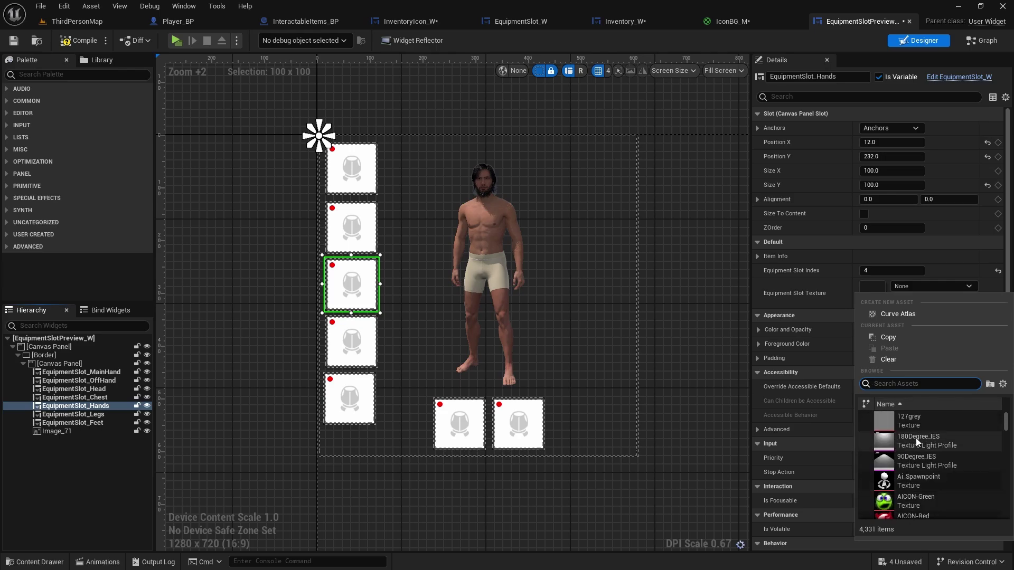
type("hand")
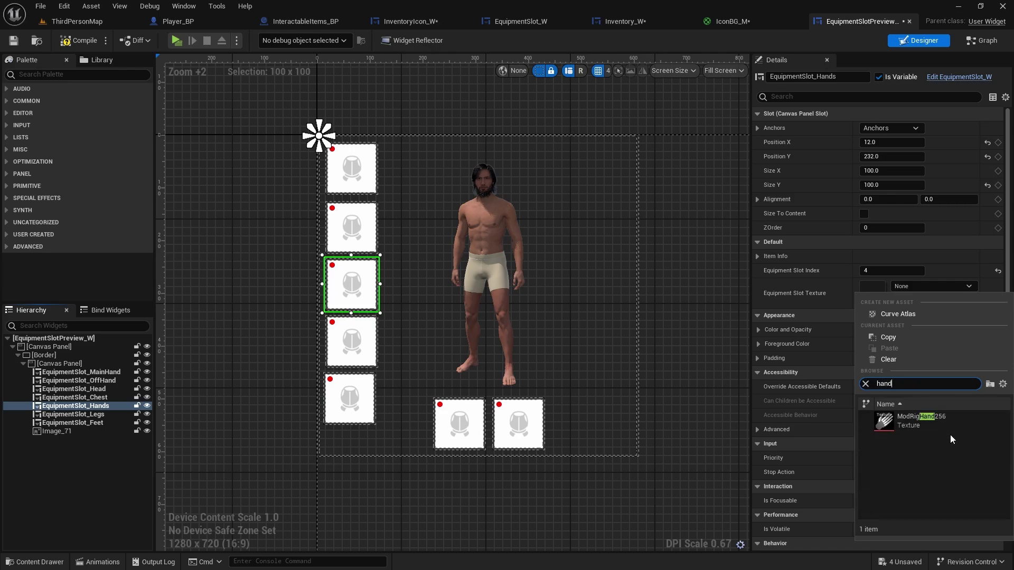
key("BackSpace")
key("BackSpace")
key("BackSpace")
key("BackSpace")
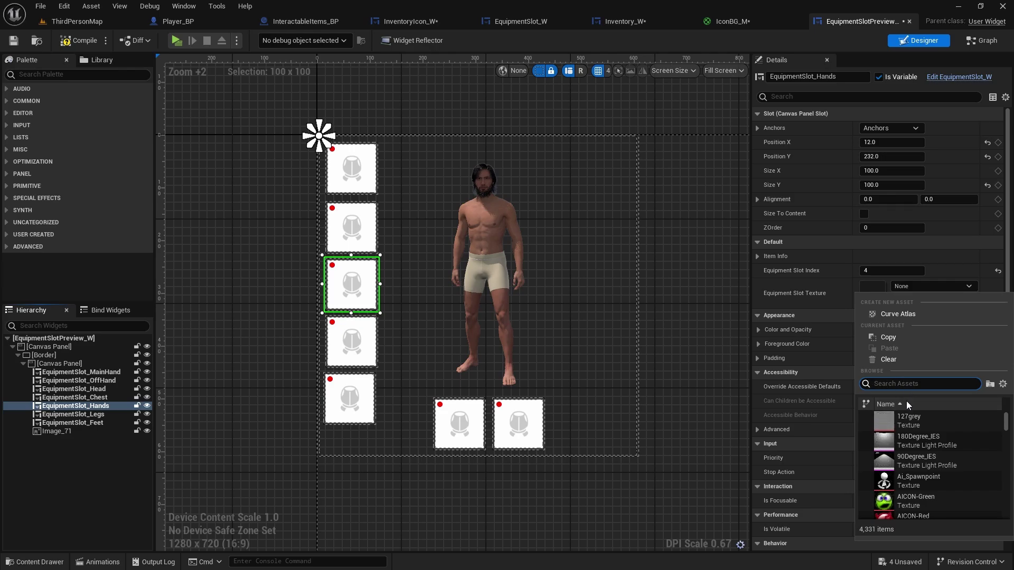
scroll(908, 432, "down", 4)
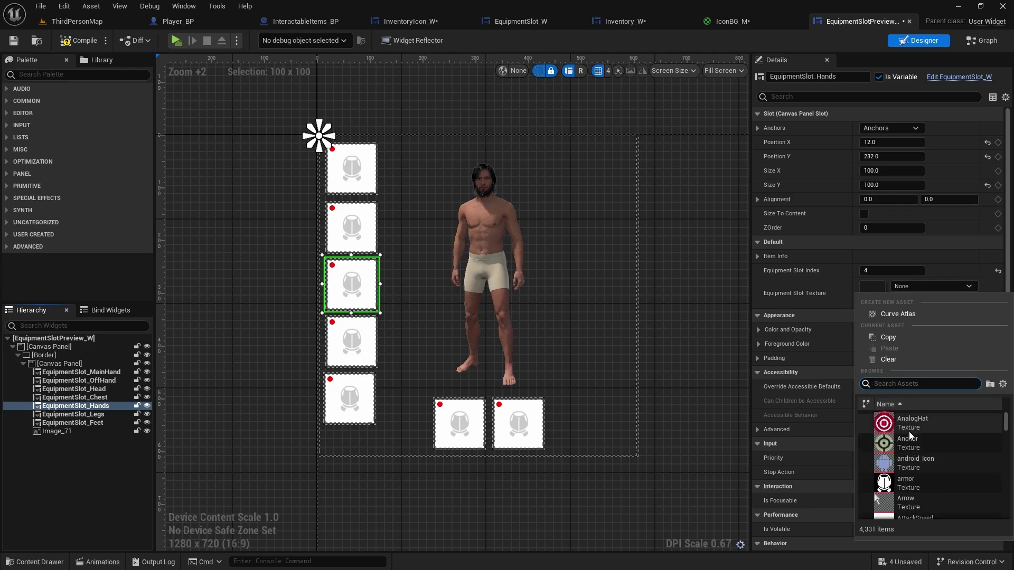
- Search the textures for "gloves" and assign the gloves texture to EquipmentSlot_Hands
type("gloves")
left_click(915, 429)
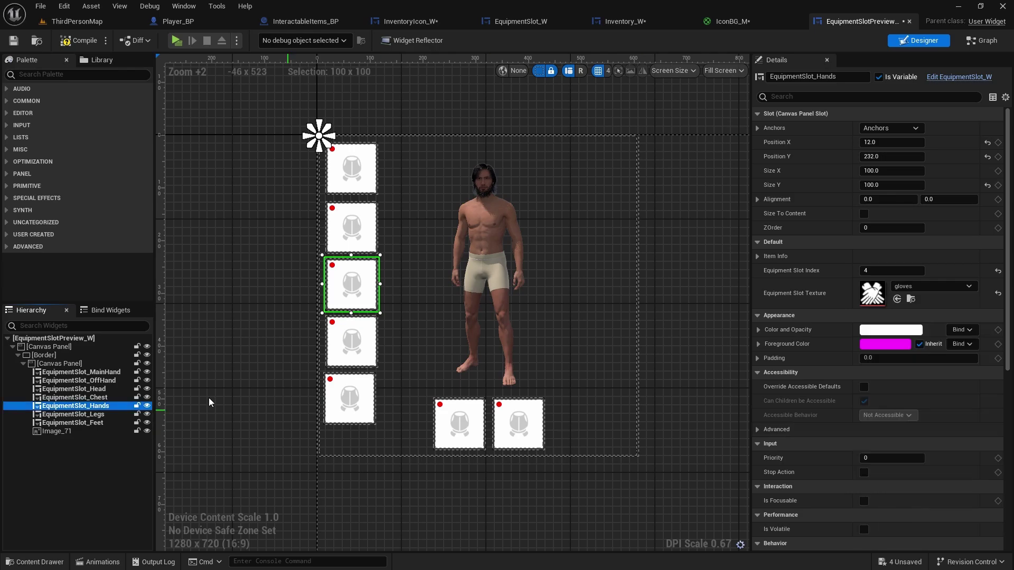
- Set the Equipment Slot Texture of EquipmentSlot_Legs to the pants texture
left_click(106, 414)
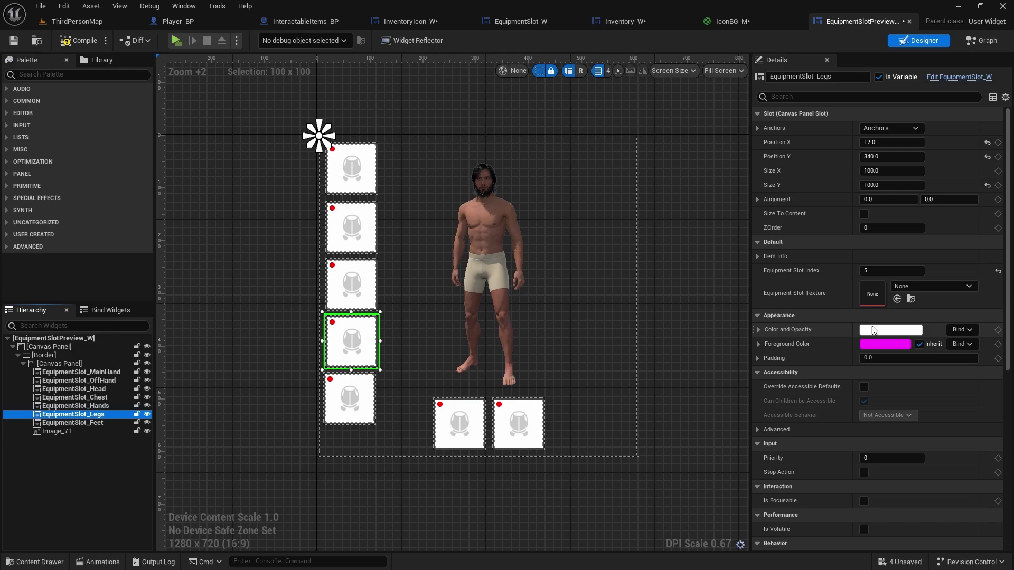
left_click(903, 287)
type("pants")
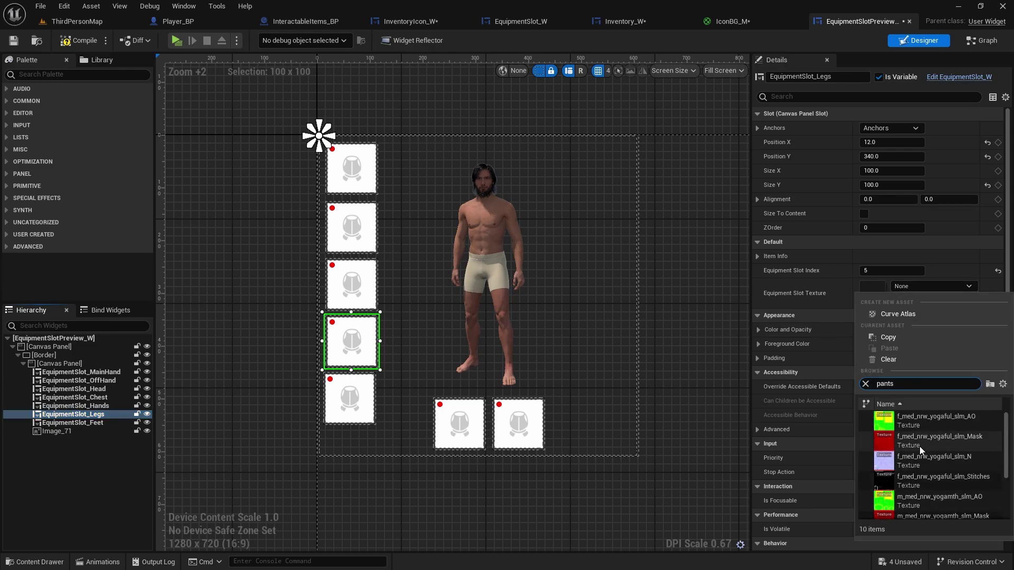
scroll(920, 446, "down", 3)
left_click(904, 487)
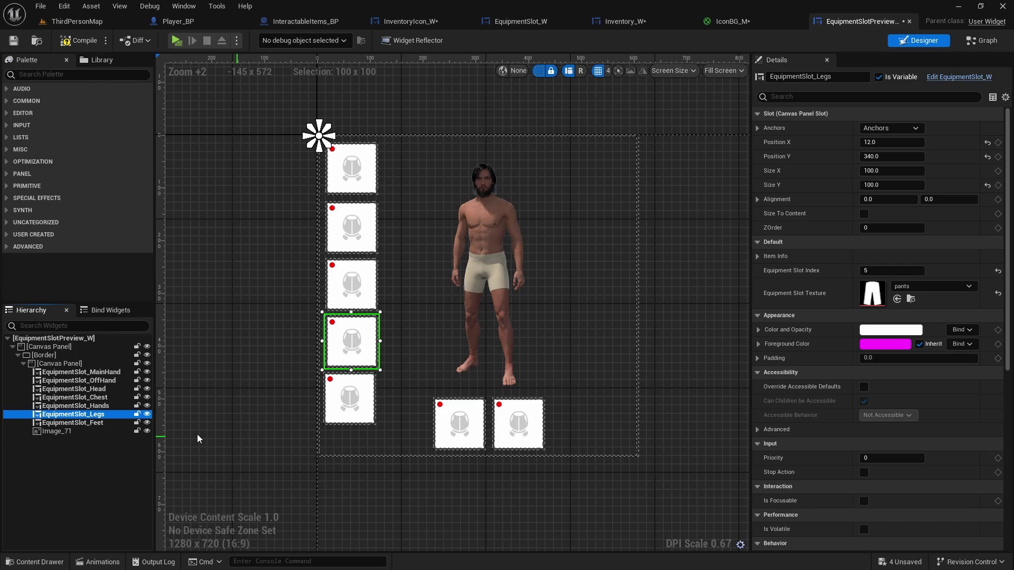
- Align EquipmentSlot_Feet with the slots above it by setting its Position X to 12
left_click(94, 423)
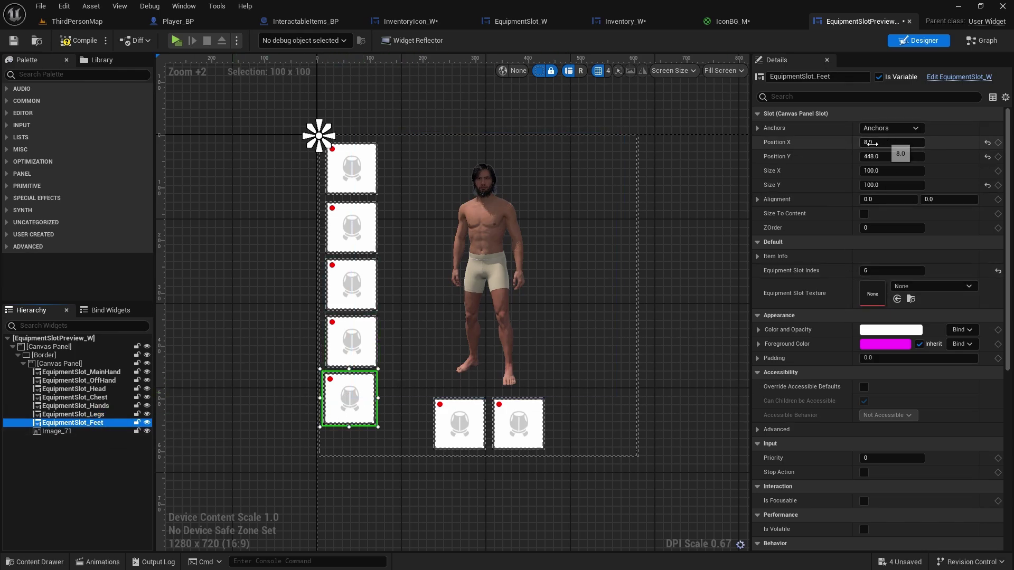
left_click(345, 346)
left_click(338, 399)
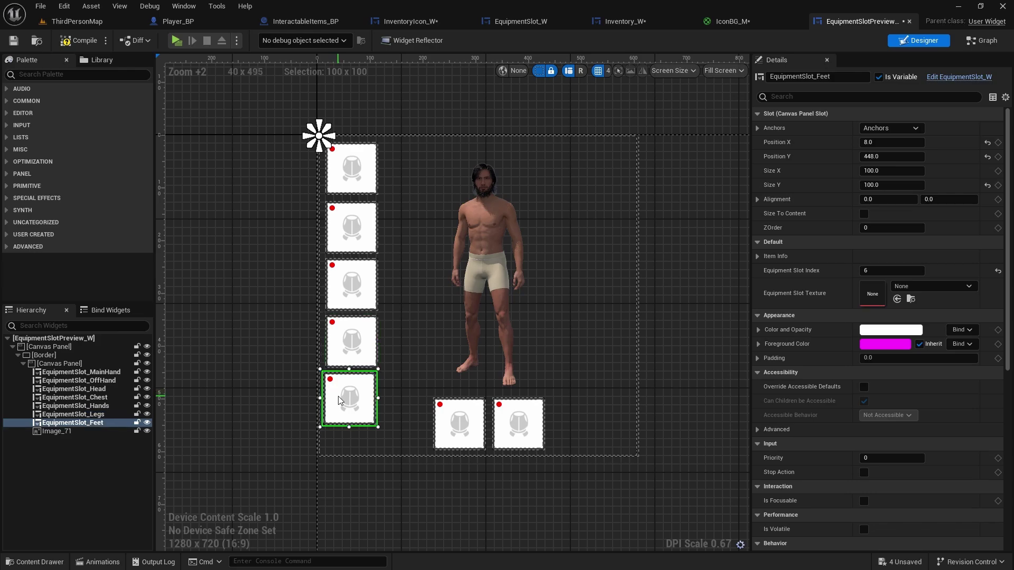
left_click(879, 142)
type("12")
key("Return")
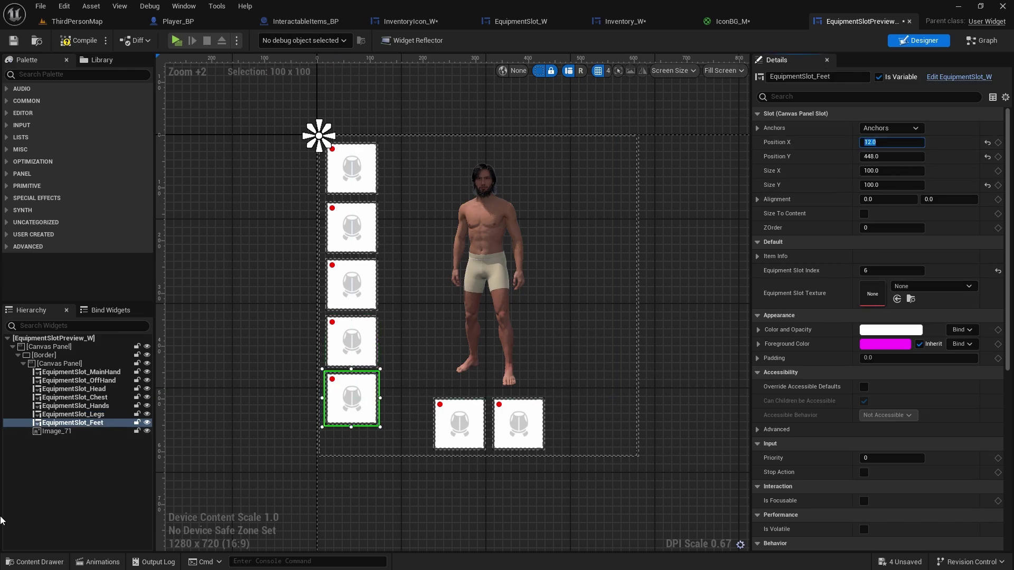
- Set the Equipment Slot Texture of EquipmentSlot_Feet to the boots texture
left_click(929, 286)
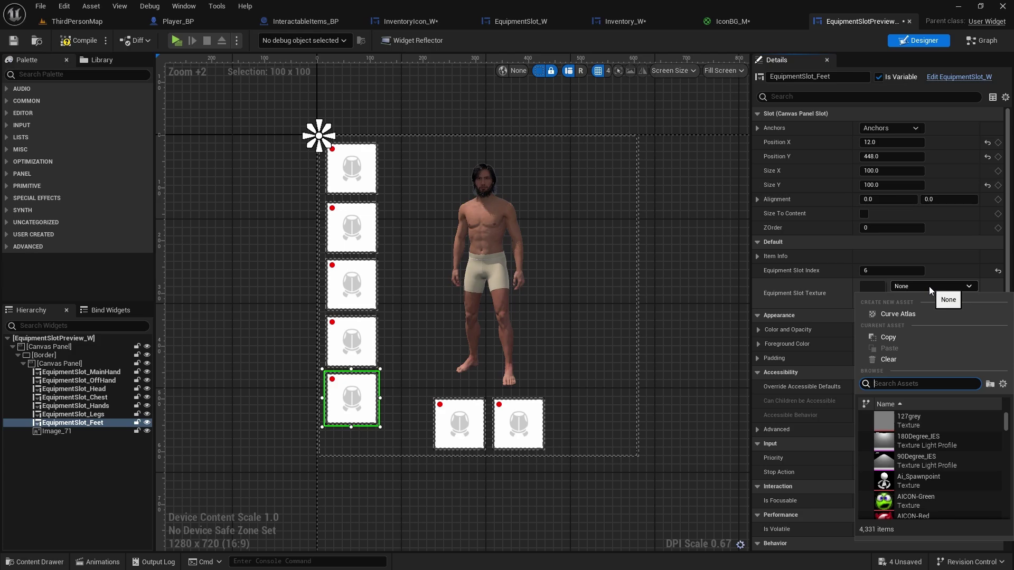
type("boot")
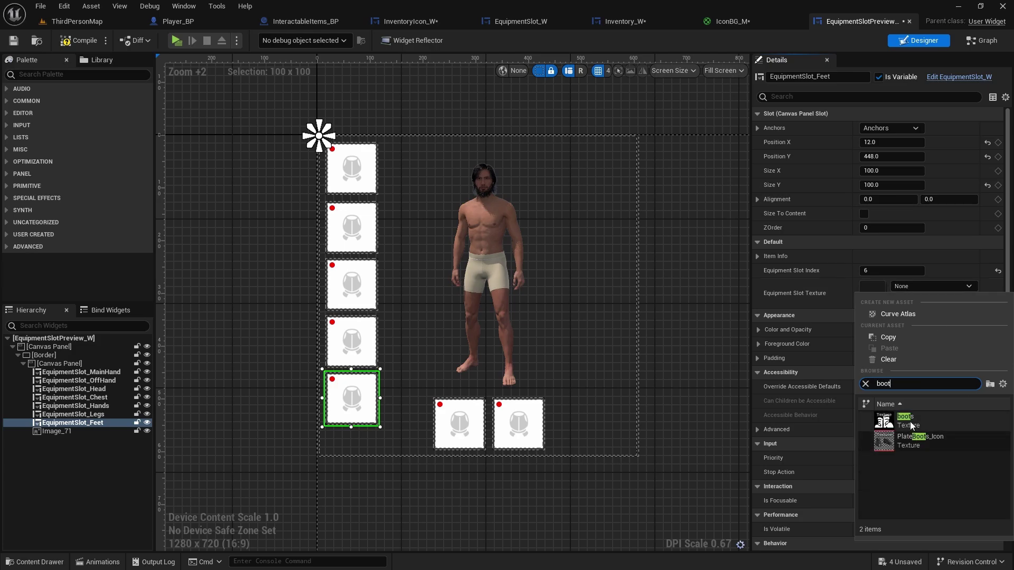
left_click(911, 421)
- Set the Equipment Slot Texture of EquipmentSlot_MainHand to the last texture found by searching for "weapon"
left_click(104, 372)
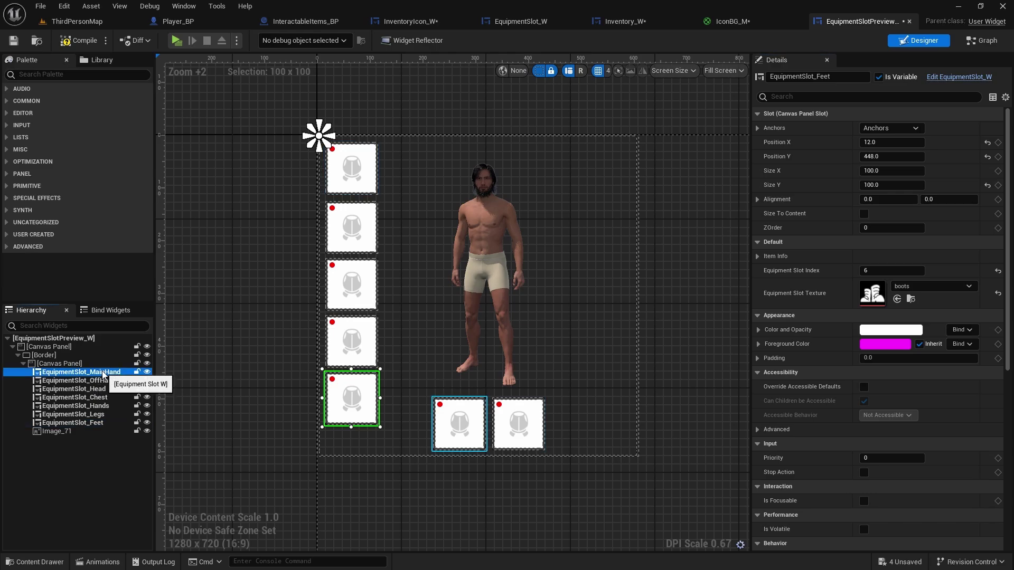
left_click(904, 287)
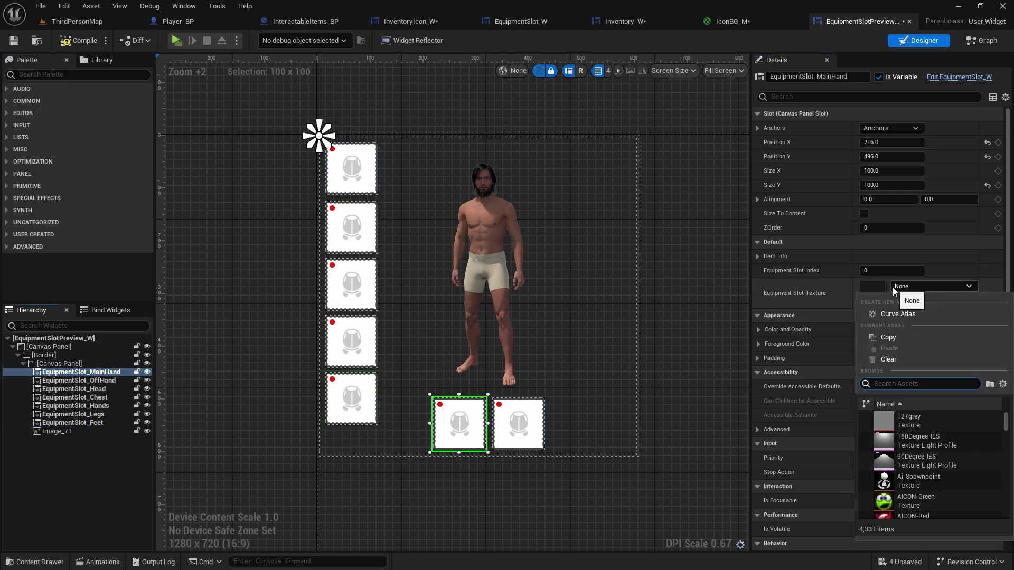
type("weapon")
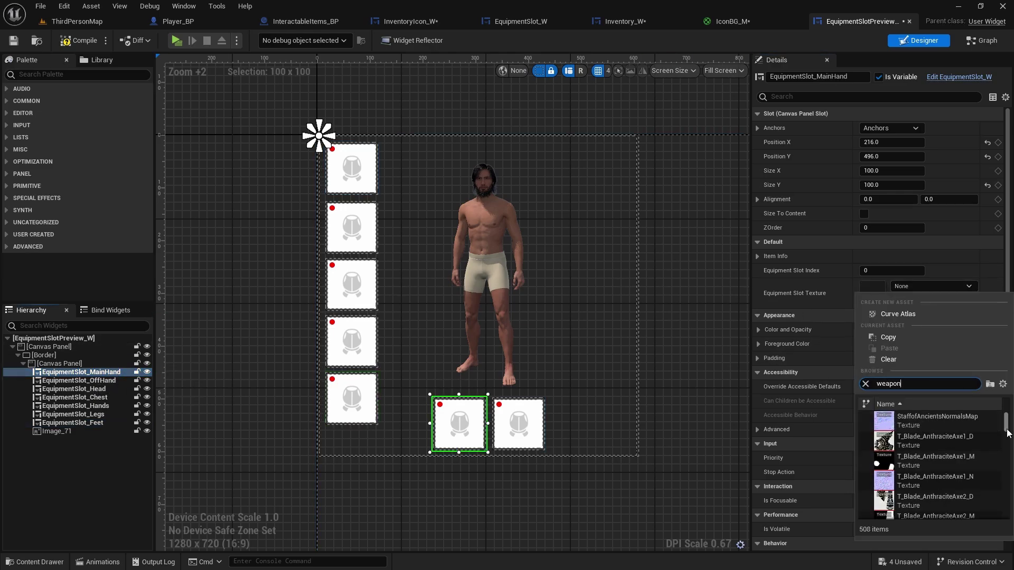
left_click_drag(1006, 425, 1006, 515)
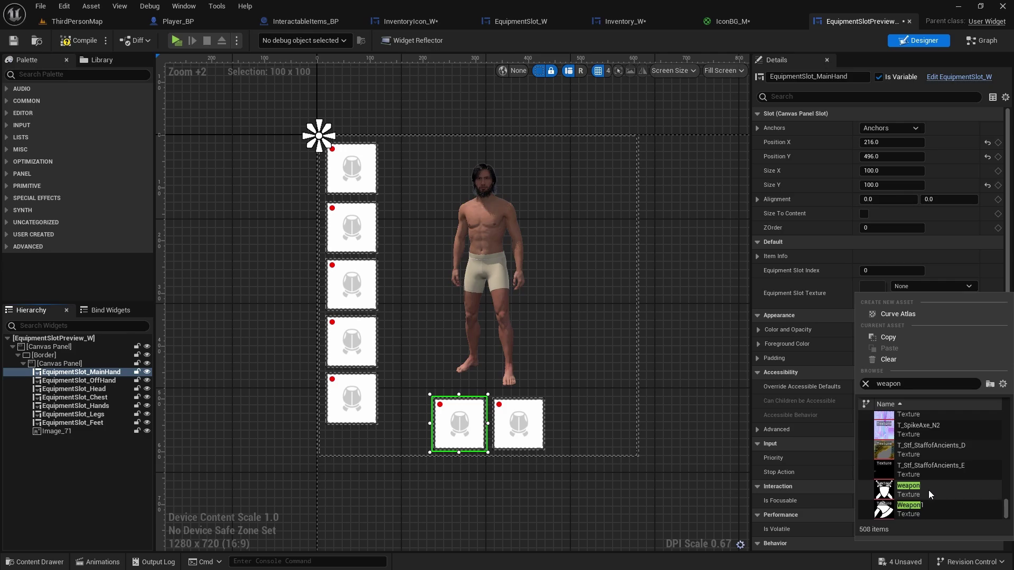
left_click(916, 514)
- Set the Equipment Slot Texture of EquipmentSlot_OffHand to the texture named exactly weapon
left_click(82, 381)
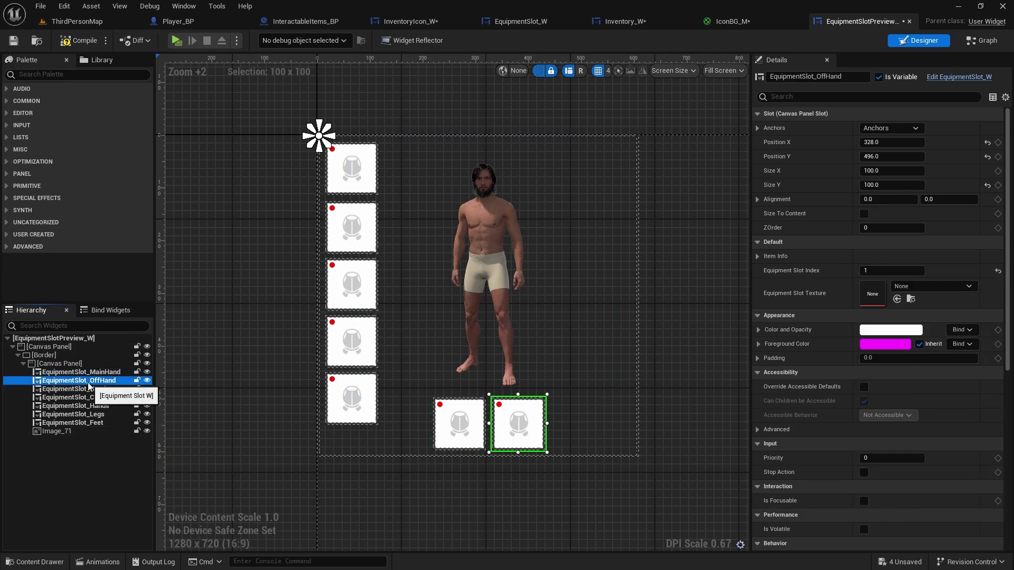
left_click(911, 287)
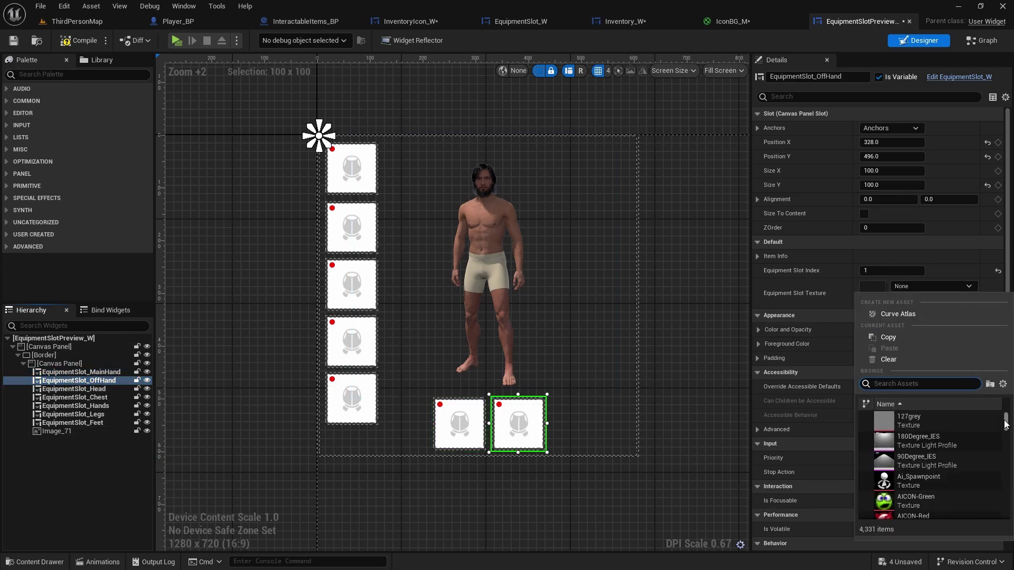
type("weapon")
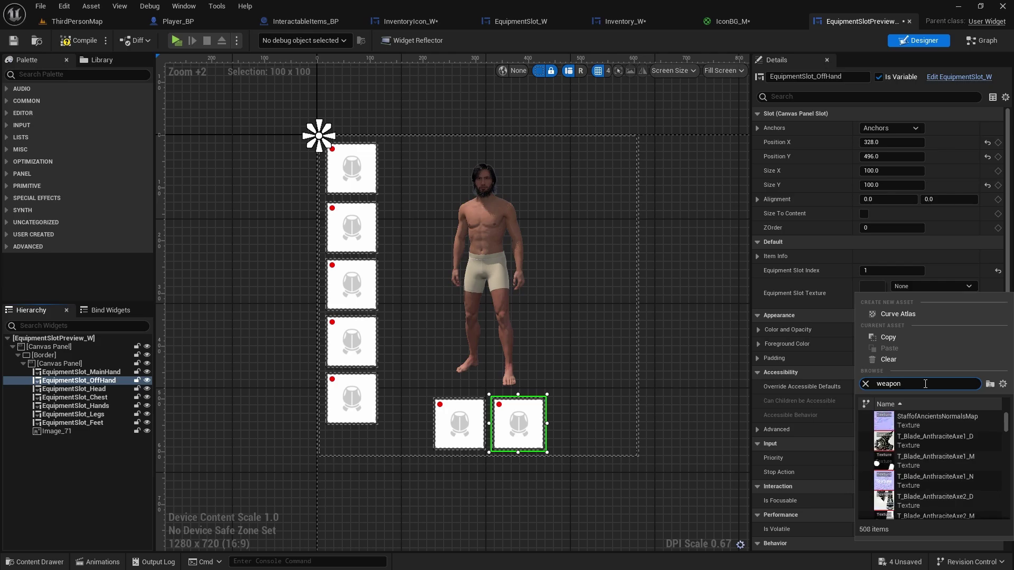
left_click_drag(1006, 428, 1006, 515)
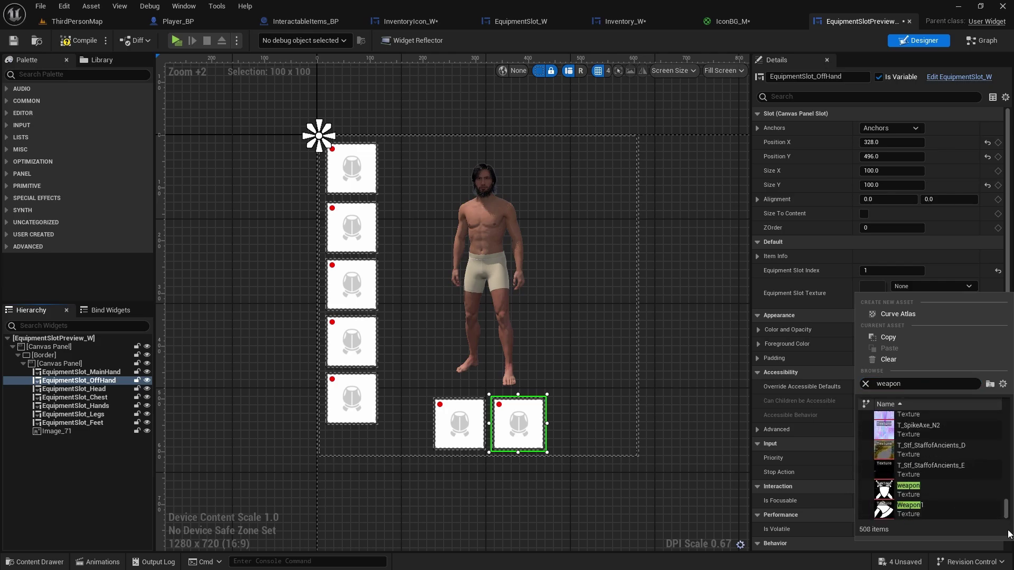
left_click(913, 495)
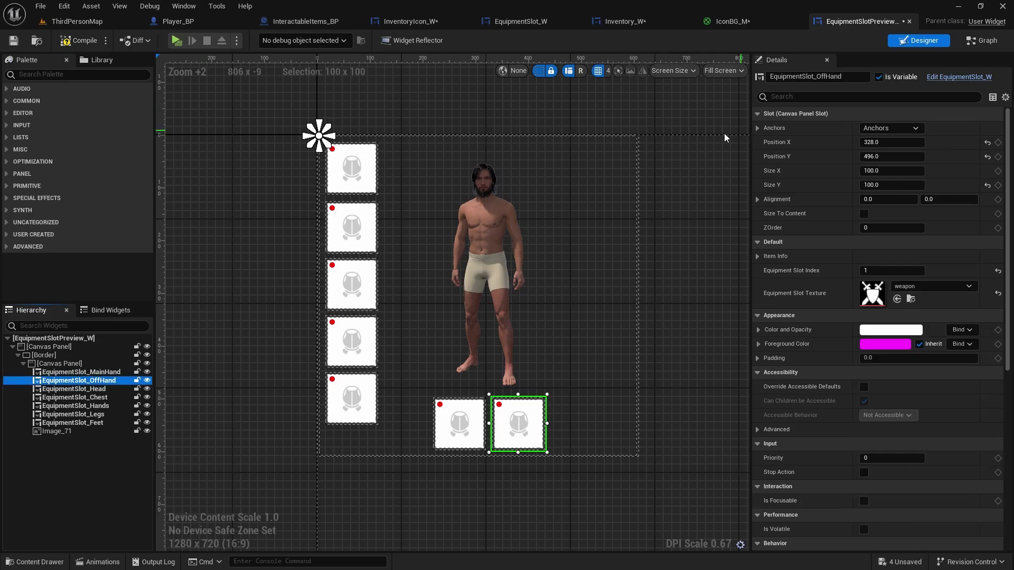
- Compile and save the EquipmentSlotPreview_W widget blueprint
left_click(83, 40)
left_click(14, 41)
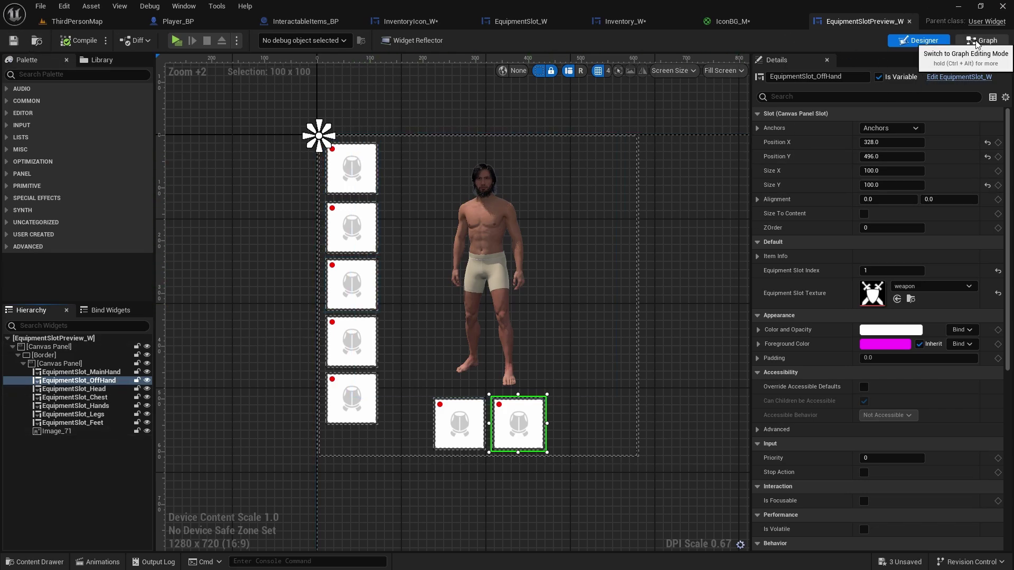
- In the EquipmentSlot_W event graph, move the SetEquipmentIcon event further from its Branch to free space between them
left_click(519, 23)
right_click_drag(718, 252, 914, 165)
scroll(908, 169, "down", 1)
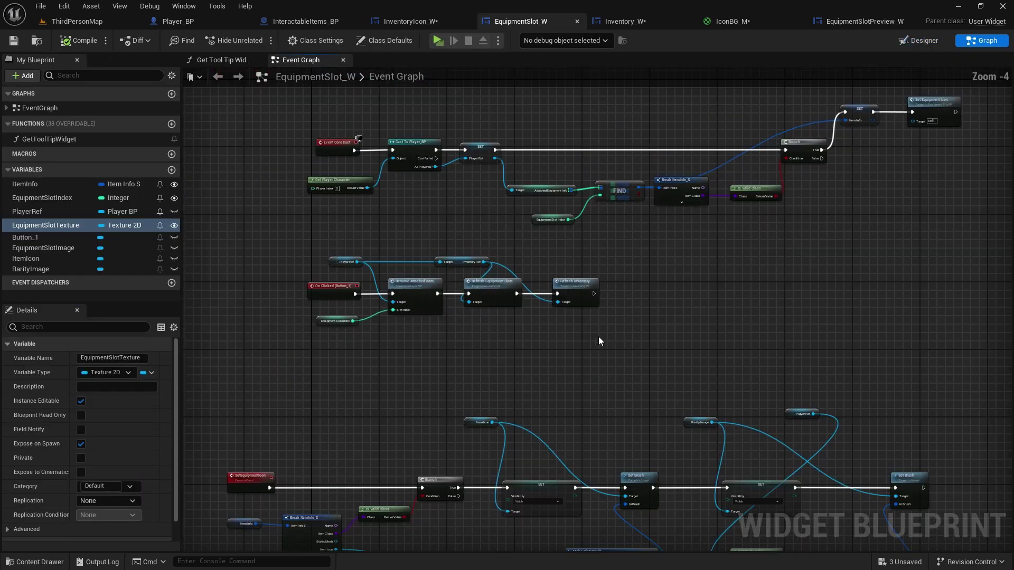
right_click_drag(467, 428, 551, 204)
scroll(531, 227, "up", 2)
right_click_drag(530, 278, 280, 232)
mouse_move(554, 251)
right_mouse_down()
mouse_move(348, 221)
mouse_move(289, 232)
right_mouse_up()
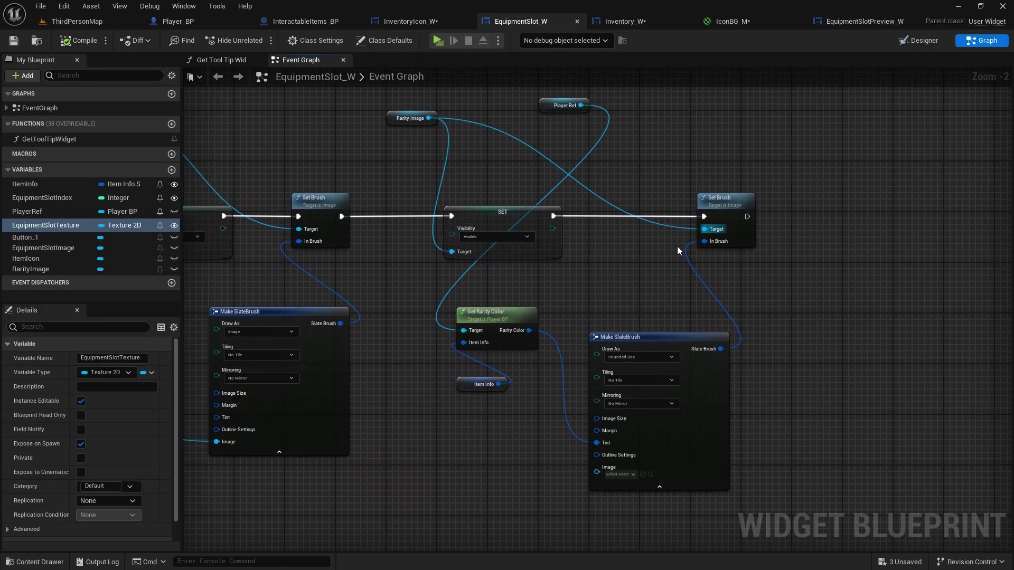
right_click_drag(575, 282, 943, 267)
scroll(966, 258, "down", 2)
scroll(488, 253, "up", 1)
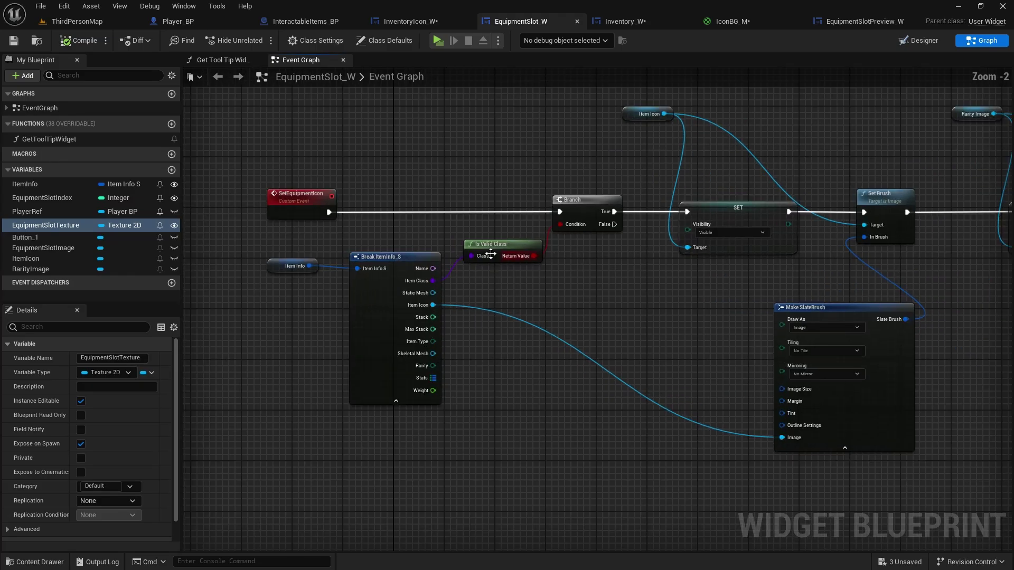
scroll(507, 240, "up", 2)
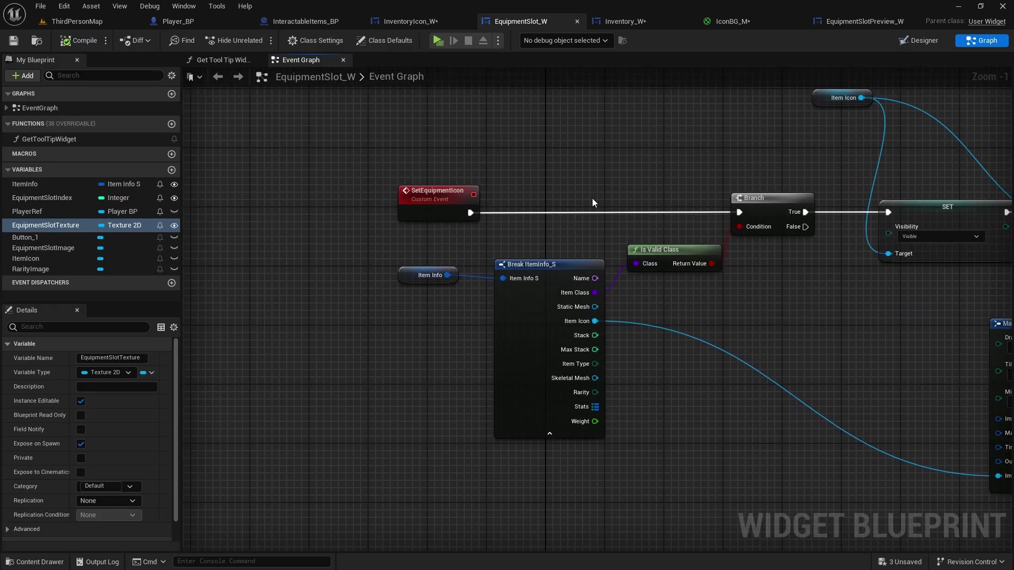
left_click_drag(432, 198, 292, 199)
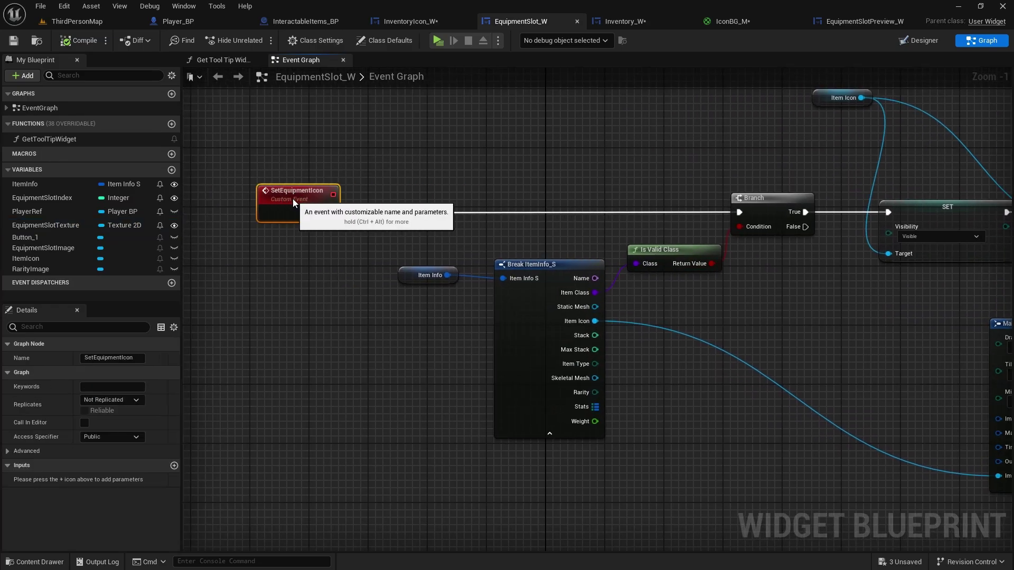
left_click(410, 148)
right_click_drag(410, 148, 530, 167)
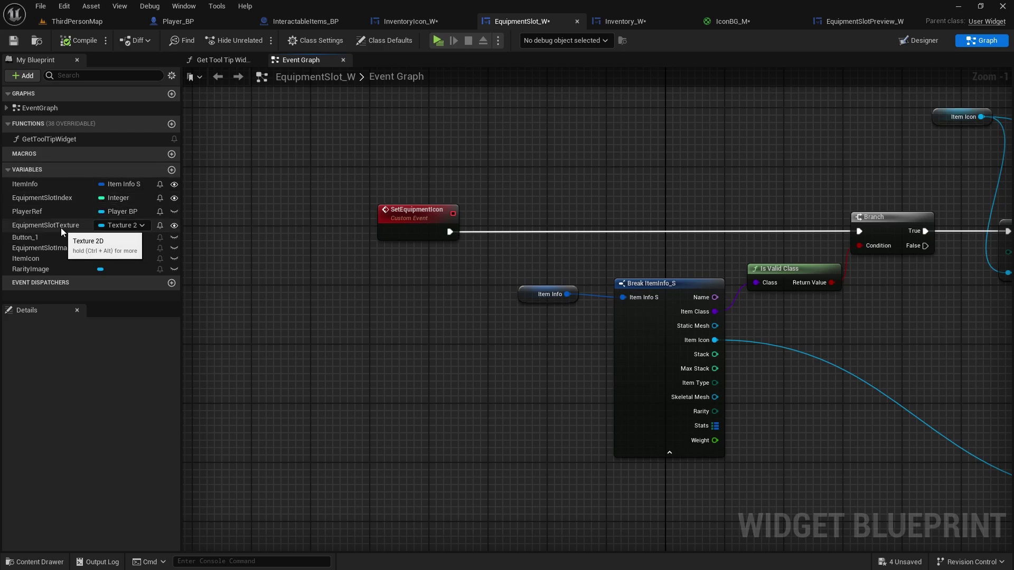
- Add a Set Brush node targeting EquipmentSlotImage and wire its execution between the SetEquipmentIcon event and the Branch
left_click(76, 250)
left_click_drag(76, 253, 557, 167, "ctrl")
type("set brush")
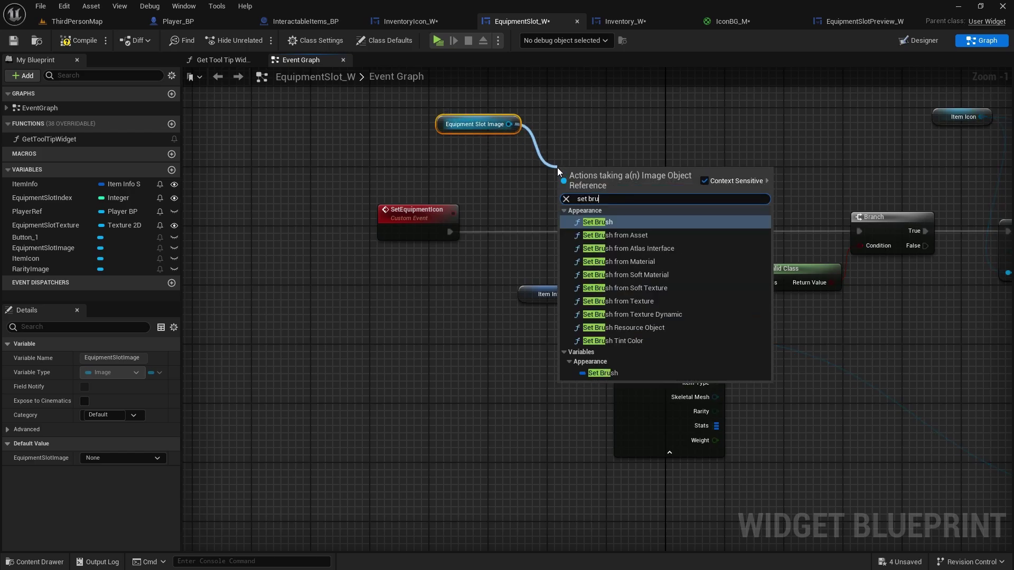
left_click(592, 224)
left_click_drag(599, 201, 599, 245)
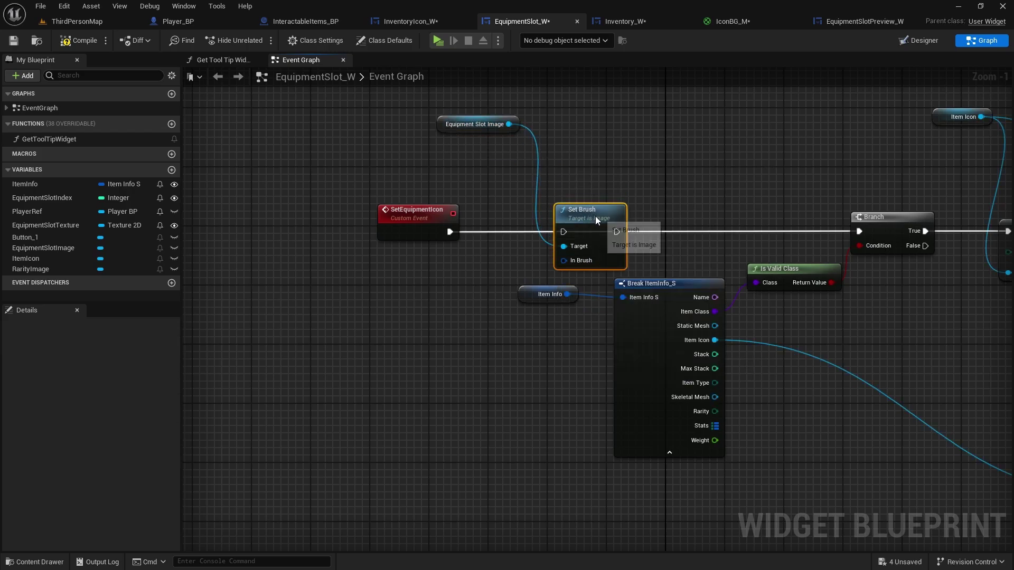
mouse_move(449, 231)
left_mouse_down()
mouse_move(563, 231)
mouse_move(616, 211)
mouse_move(601, 211)
mouse_move(859, 231)
left_mouse_up()
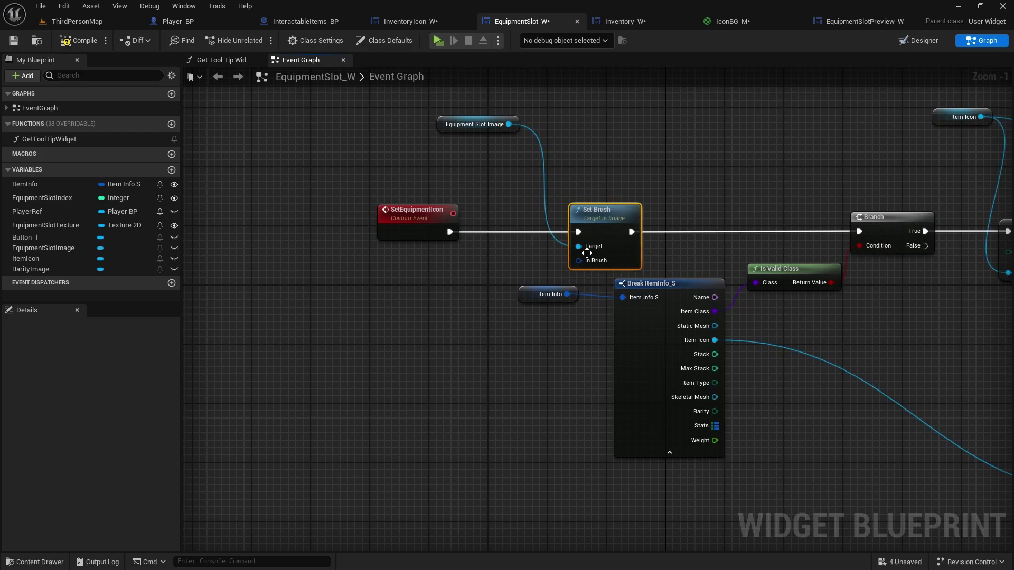
- Feed In Brush of the new Set Brush from an expanded Make SlateBrush node with EquipmentSlotTexture connected to its Image input
left_click_drag(579, 260, 359, 334)
left_click(432, 443)
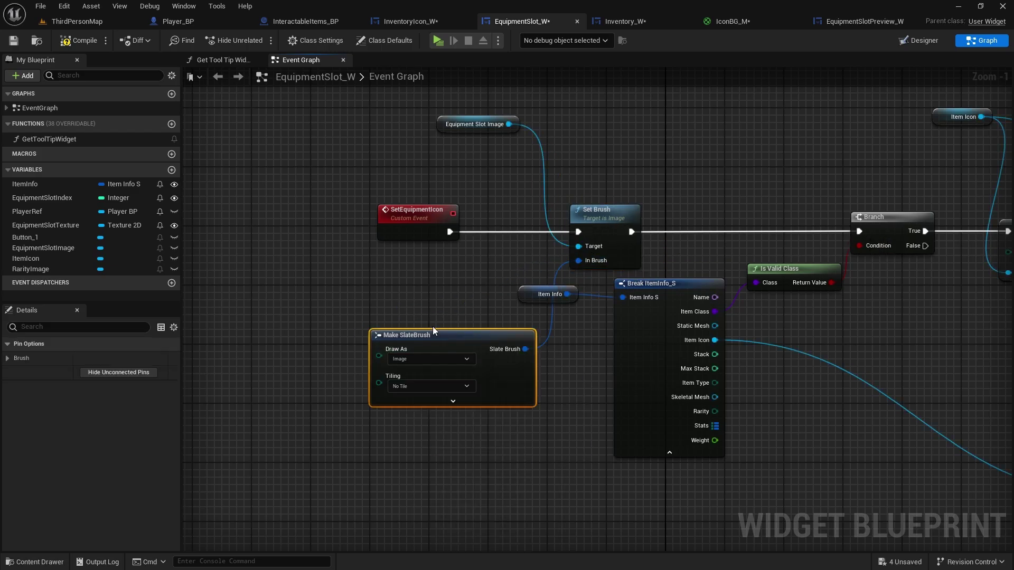
left_click(452, 400)
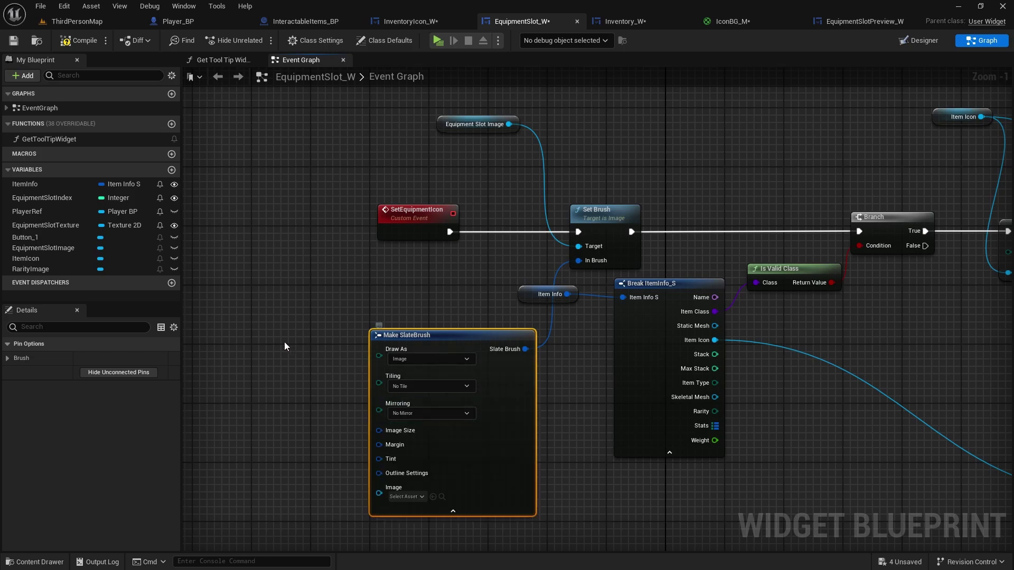
right_click_drag(284, 341, 424, 188)
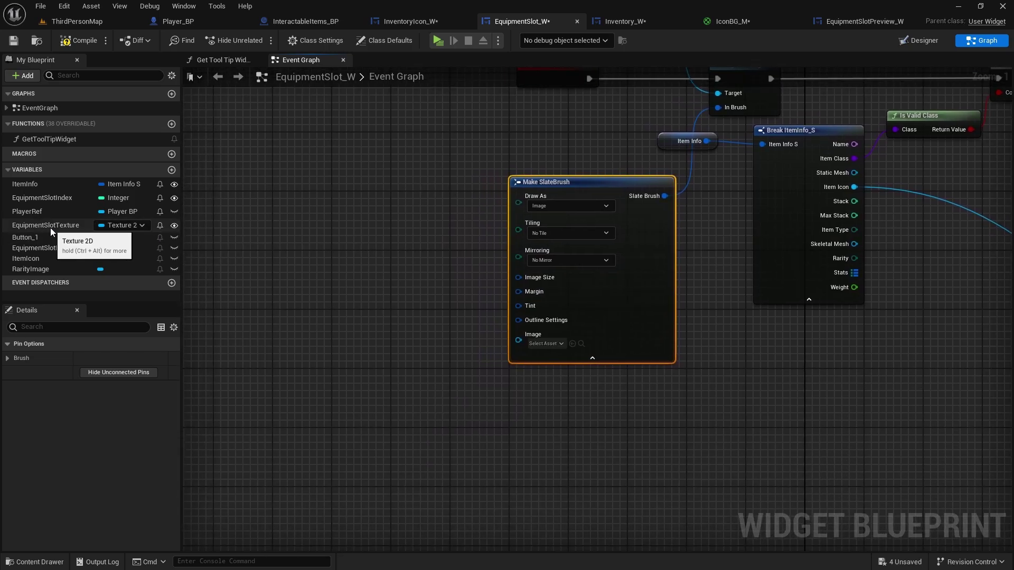
left_click_drag(47, 226, 524, 340)
left_click_drag(425, 341, 295, 258)
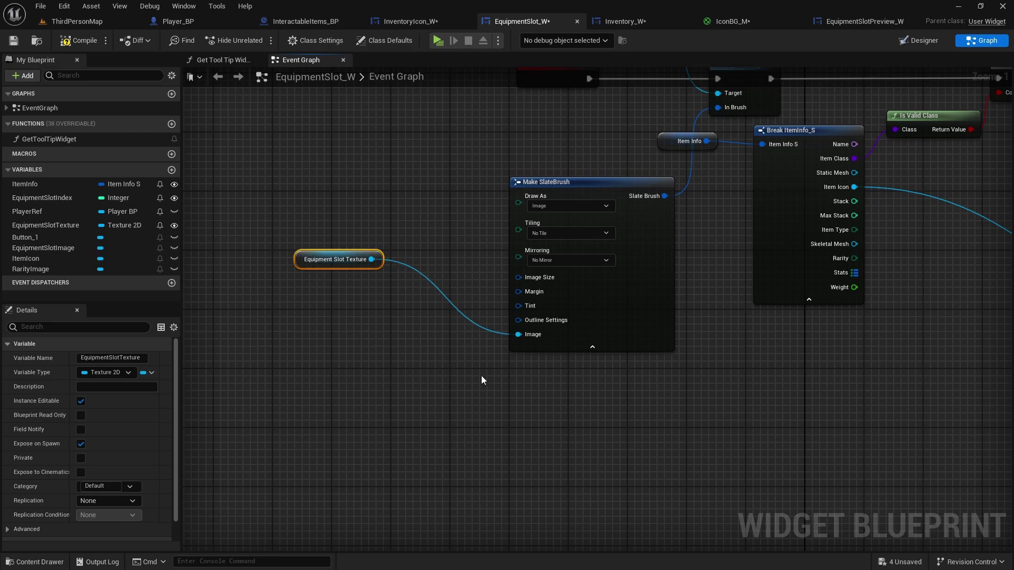
left_click(481, 377)
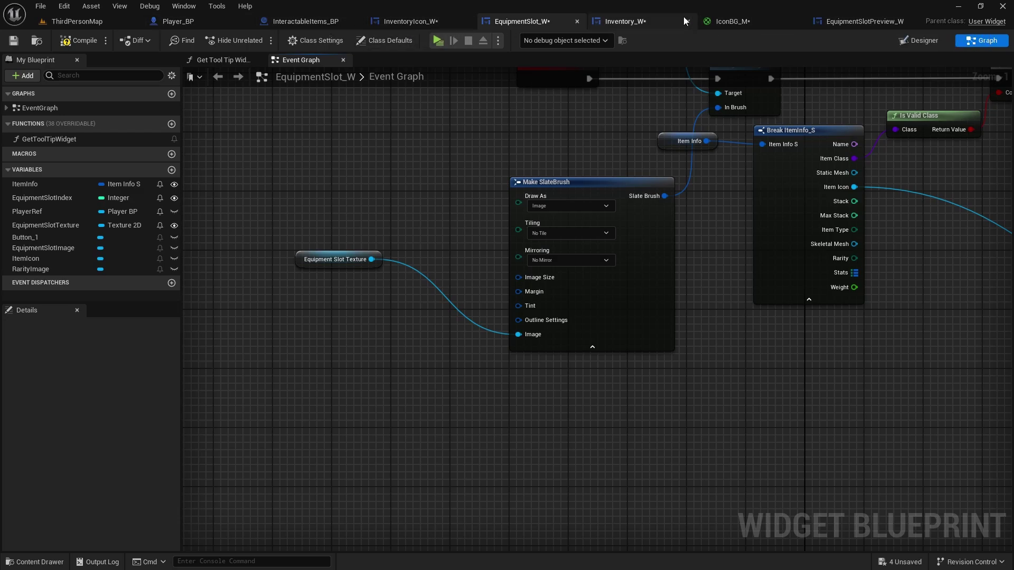
- Select EquipmentSlotImage in the widget's designer and copy its brush Tint property
left_click(922, 40)
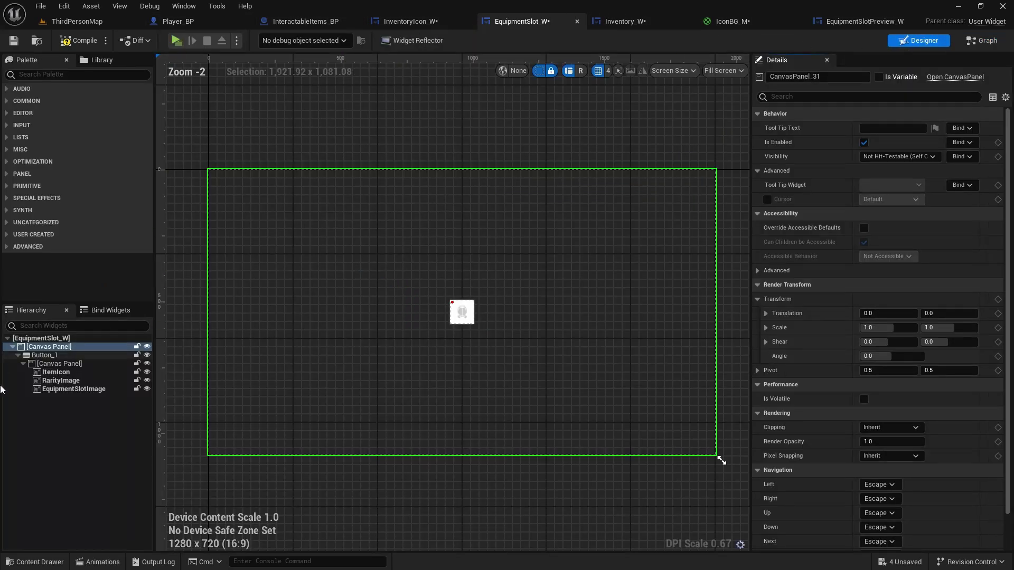
scroll(426, 365, "up", 4)
left_click(44, 355)
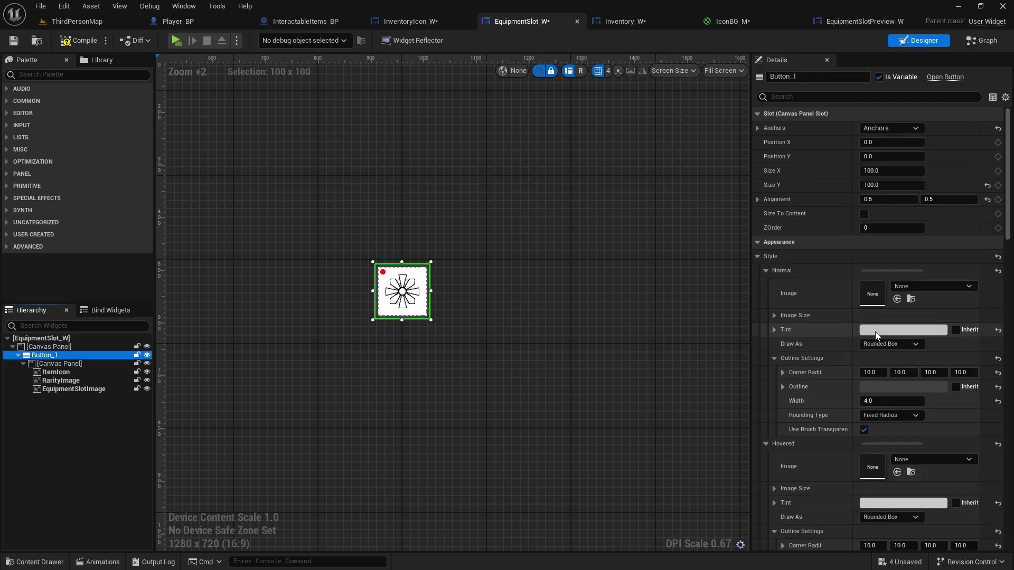
scroll(297, 333, "up", 3)
left_click(75, 389)
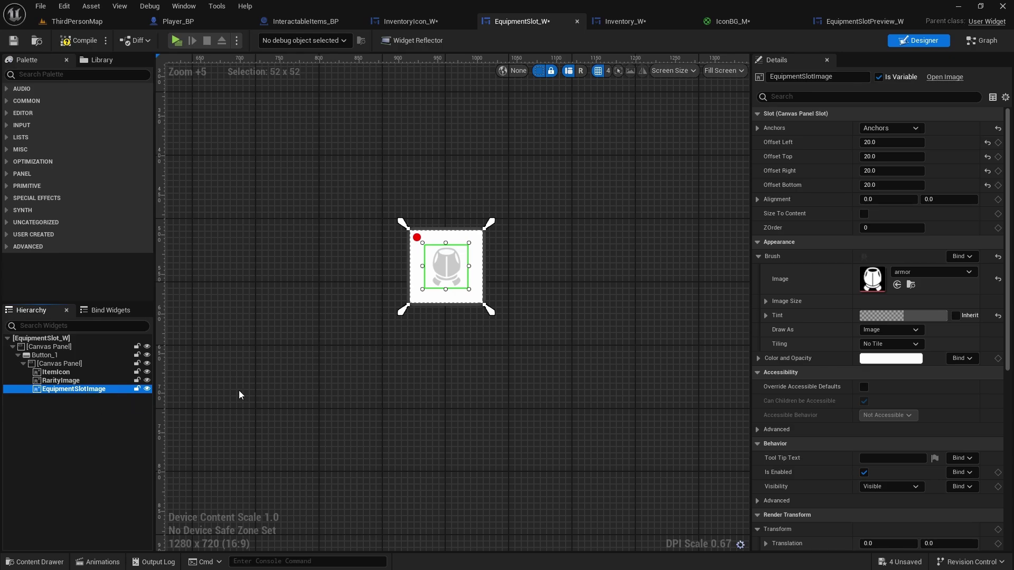
right_click(897, 311)
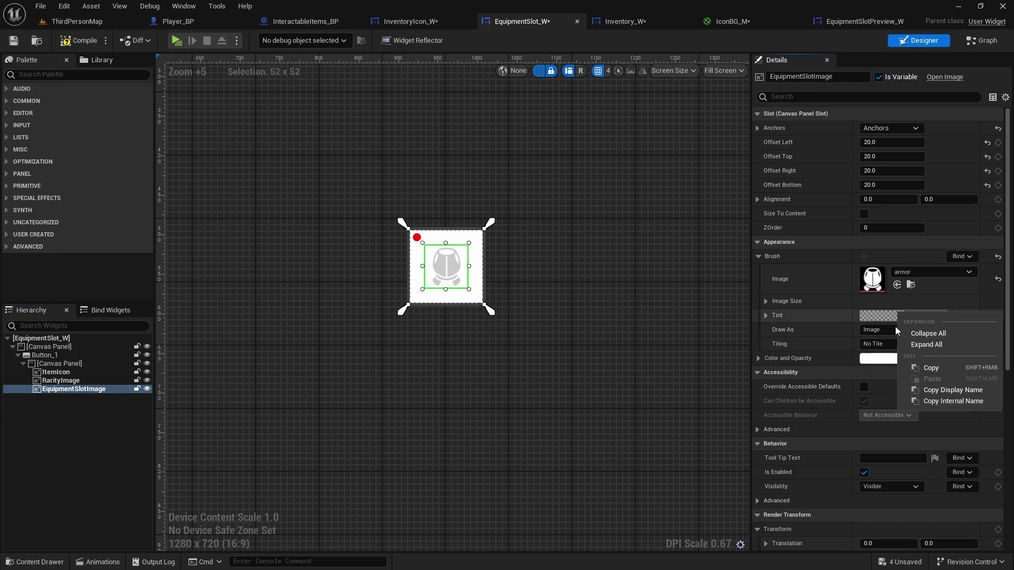
left_click(916, 365)
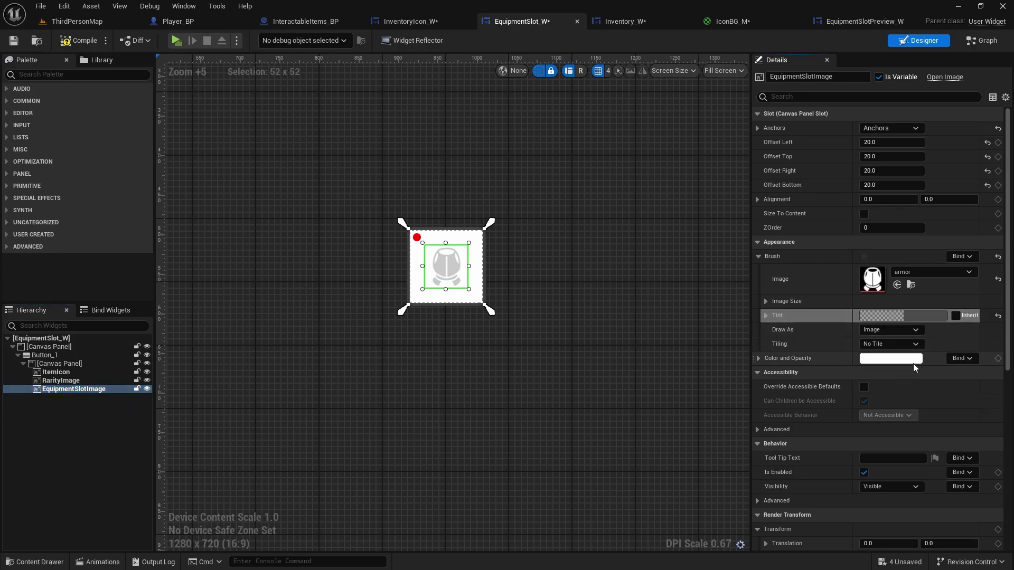
- Add a Make SlateColor node feeding the Tint input of the new Make SlateBrush node in the event graph
left_click(982, 40)
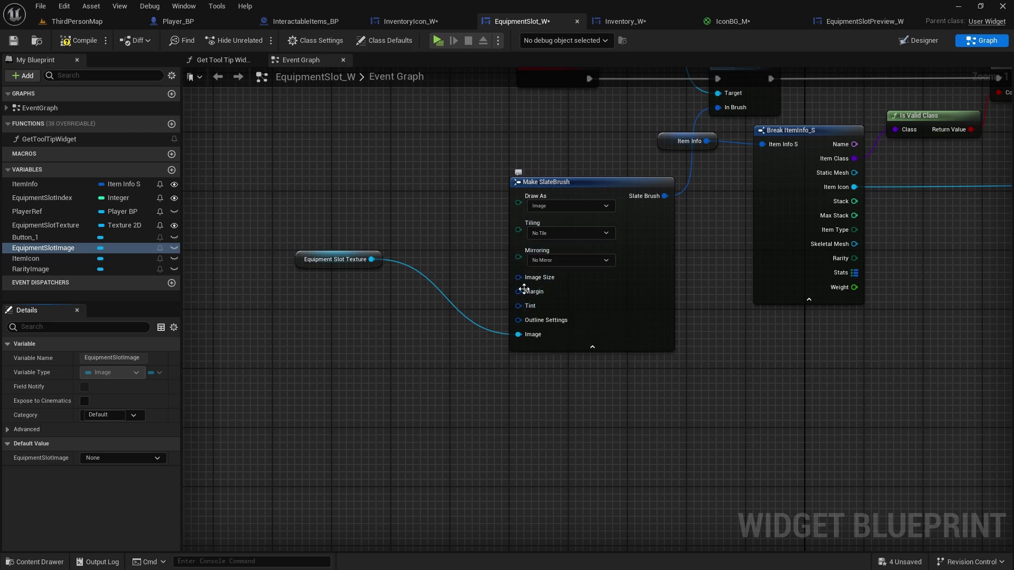
left_click_drag(518, 306, 385, 188)
left_click(473, 285)
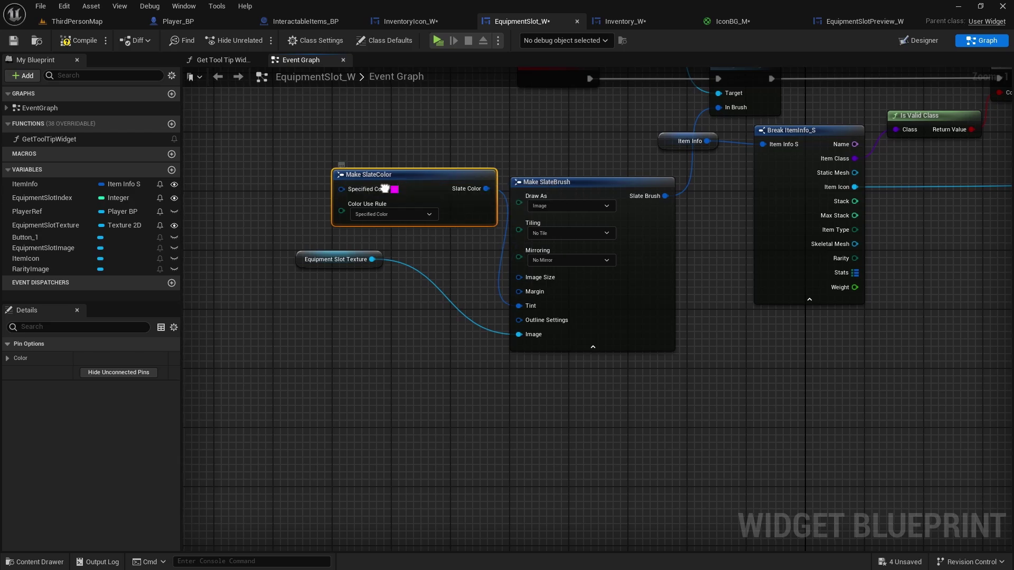
right_click(384, 189)
left_click(950, 78)
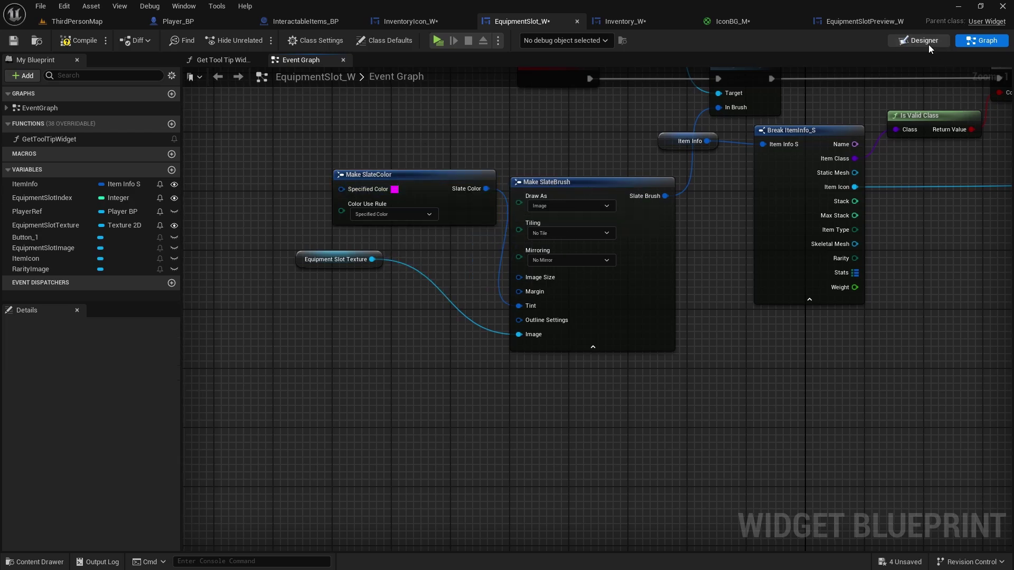
- Copy the Hex Linear value 1313134D from the brush Tint of EquipmentSlotImage in the designer
left_click(913, 43)
left_click(921, 315)
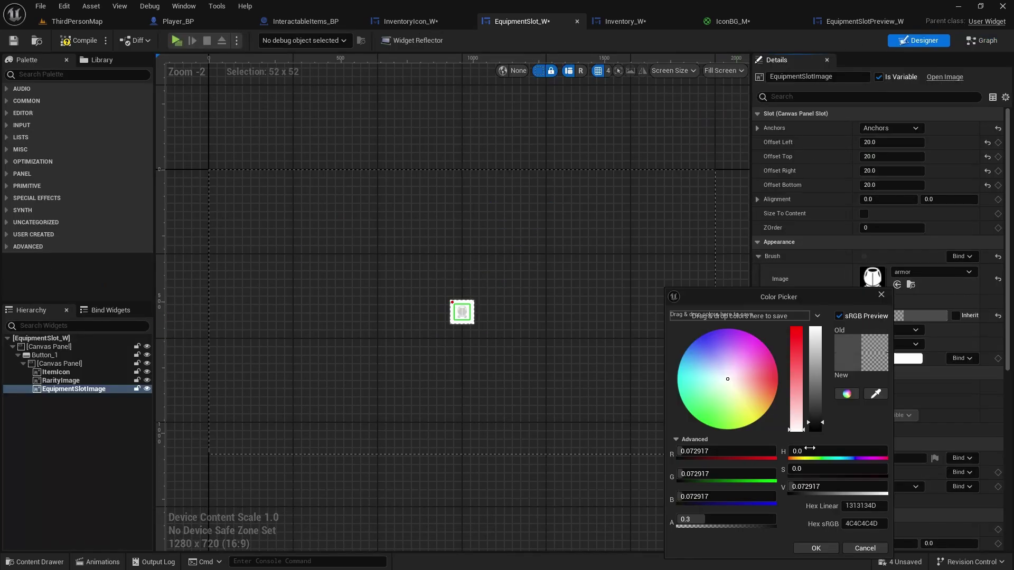
left_click(858, 506)
key("ctrl+c")
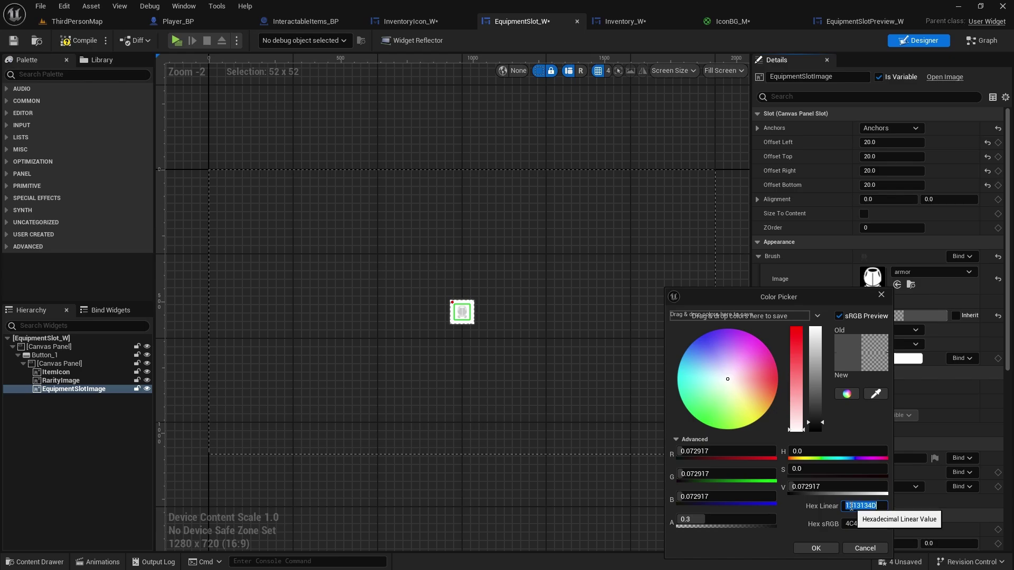
left_click(818, 548)
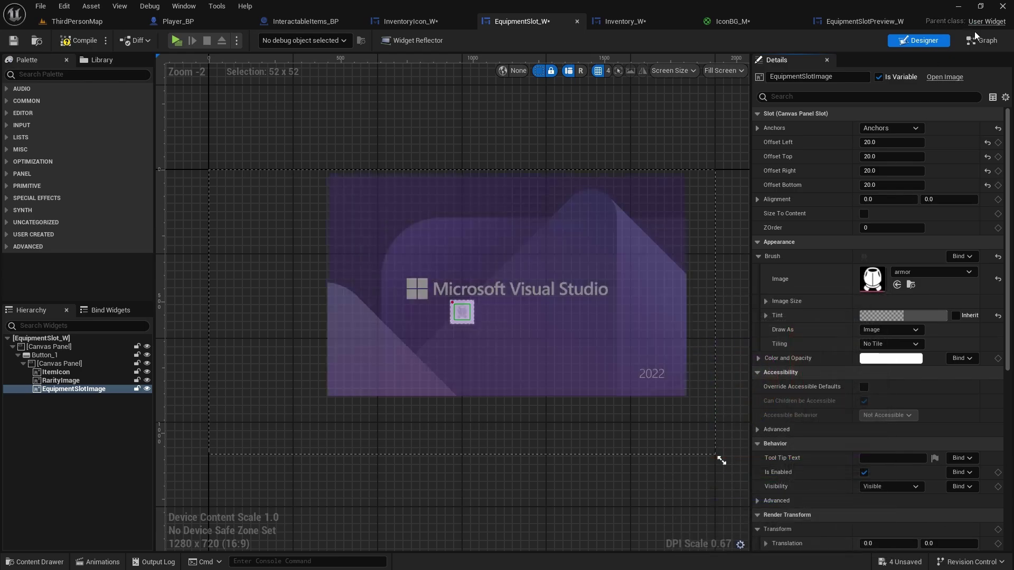
- Set the Specified Color of the Make SlateColor node to Hex Linear 1313134D
left_click(976, 38)
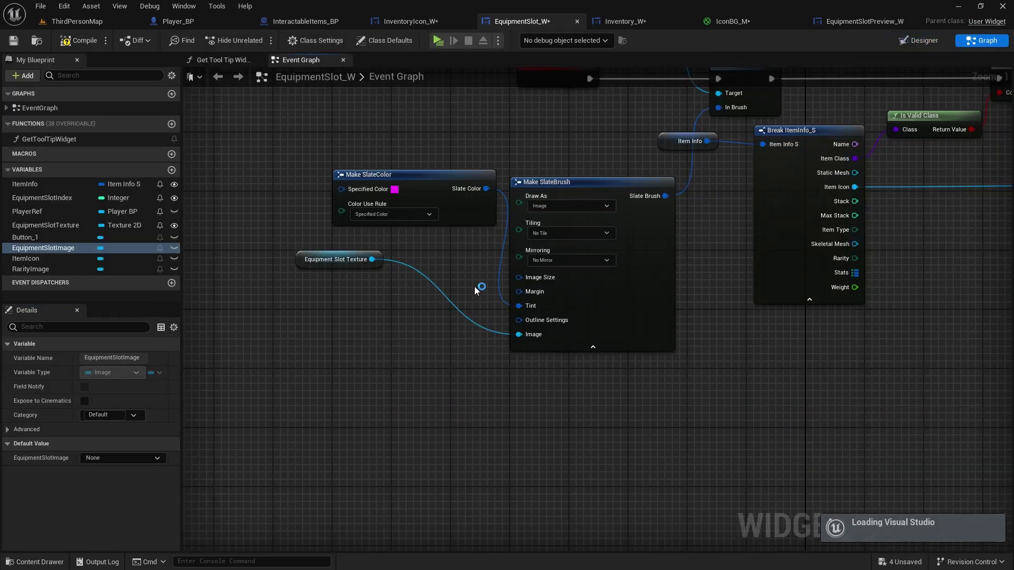
left_click(394, 189)
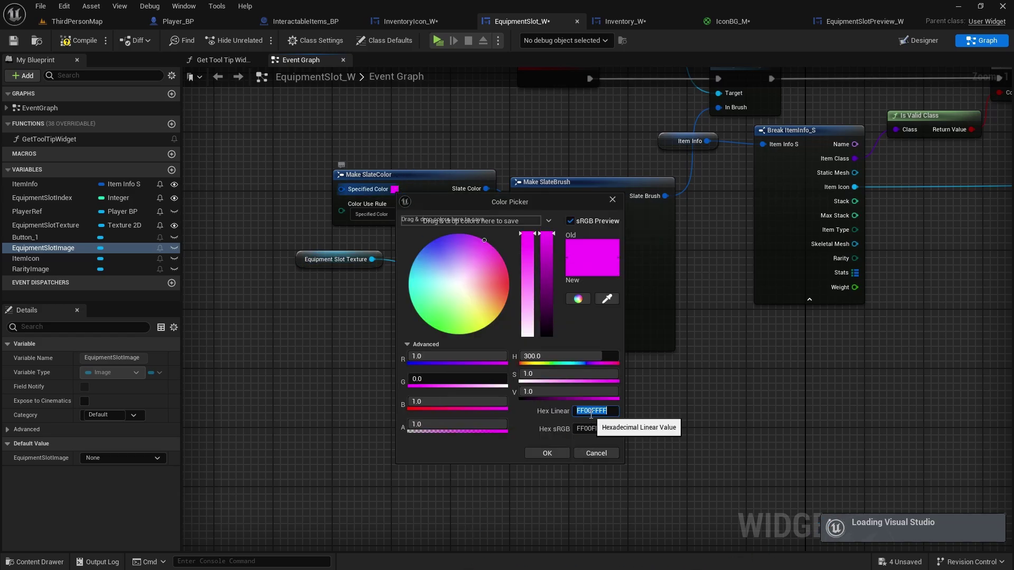
key("ctrl+v")
left_click(547, 453)
- Move the Make SlateColor node further from Make SlateBrush to tidy the graph, and save the widget blueprint
scroll(542, 369, "down", 2)
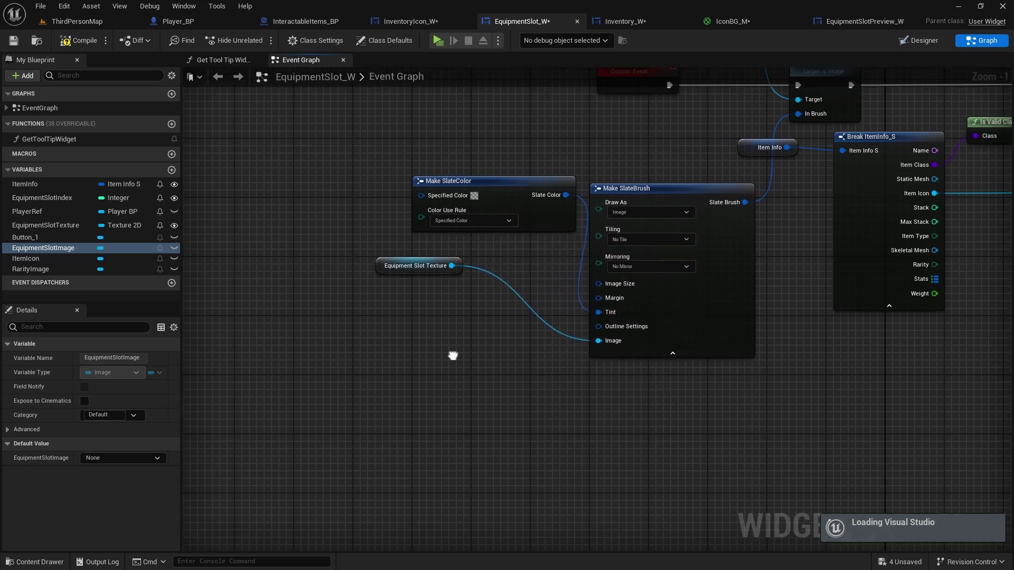
scroll(528, 189, "up", 2)
left_click_drag(528, 190, 422, 192)
left_click(486, 151)
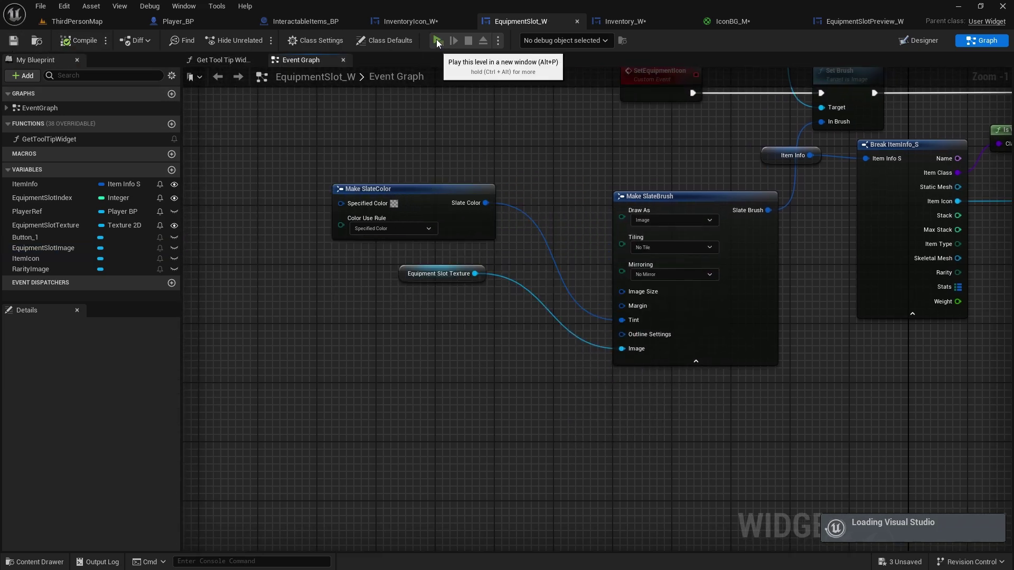
- Play the level, loot the nearby items and open the inventory to check the equipment slot placeholders, ending the play session
left_click(437, 41)
key("w")
key("e")
key("i")
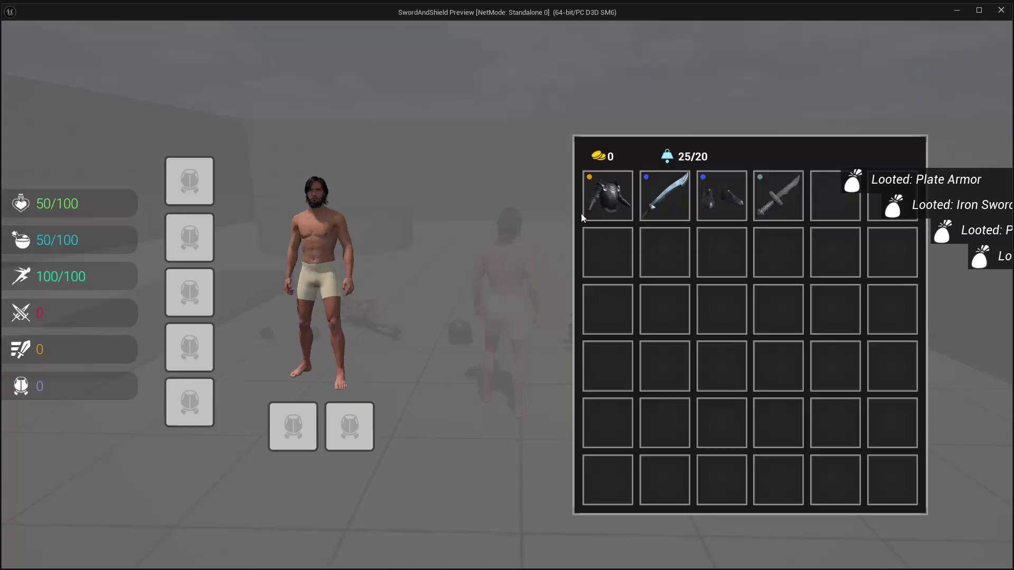
key("Escape")
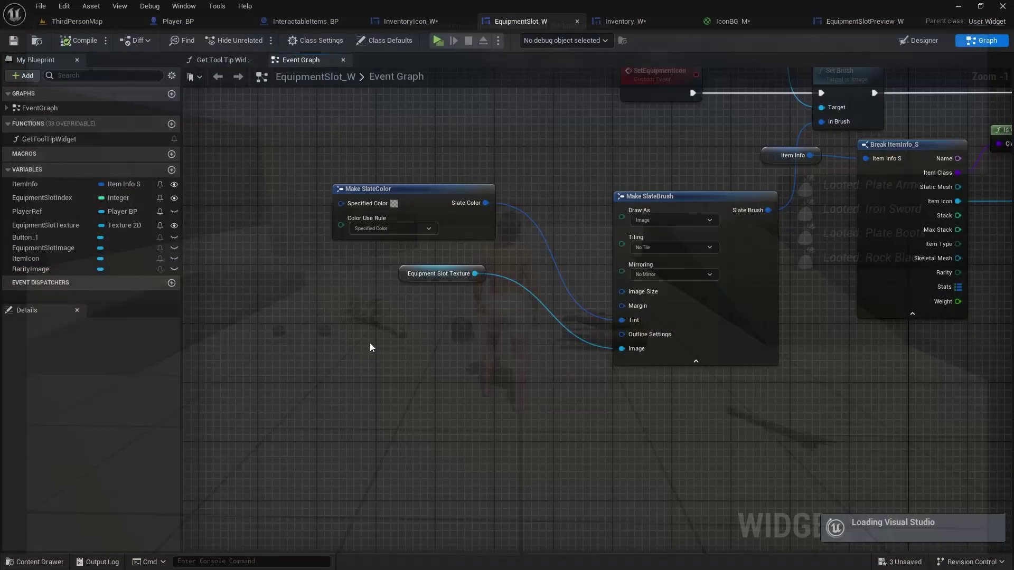
- Delete the Set Equipment Icon call that follows the SET Item Info node in the Event Construct chain
scroll(377, 304, "up", 3)
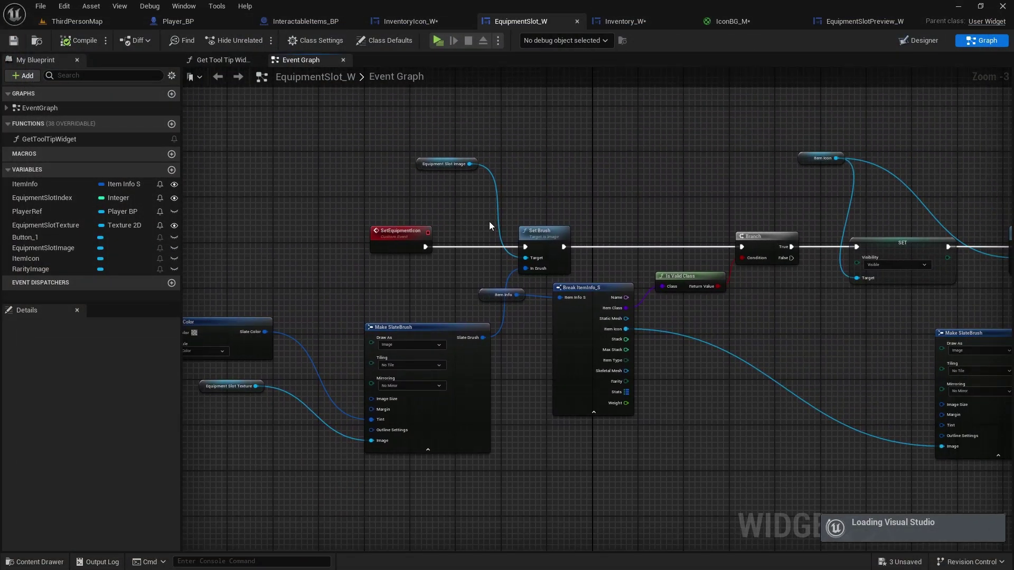
right_click_drag(642, 169, 692, 235)
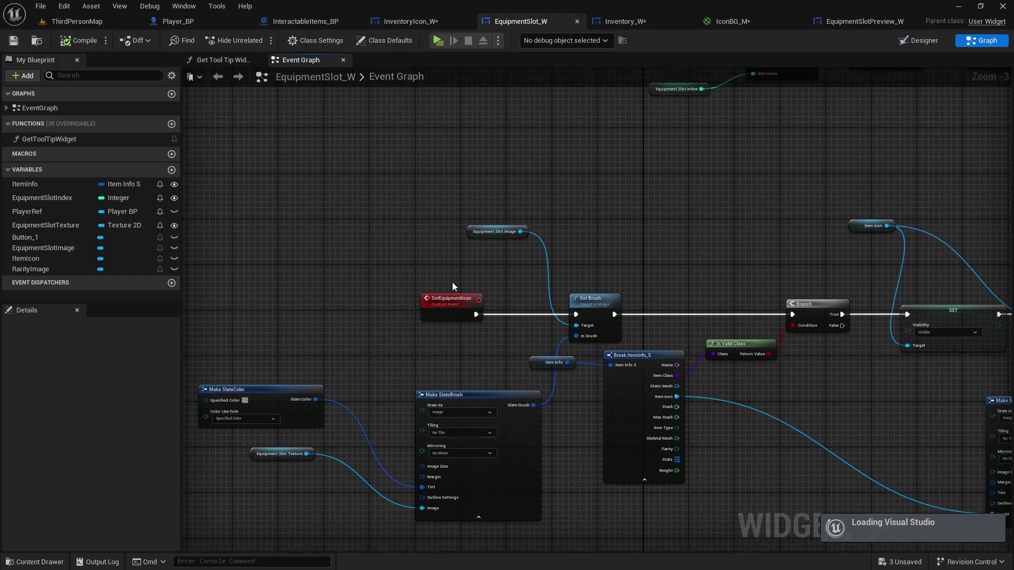
right_click_drag(453, 286, 917, 342)
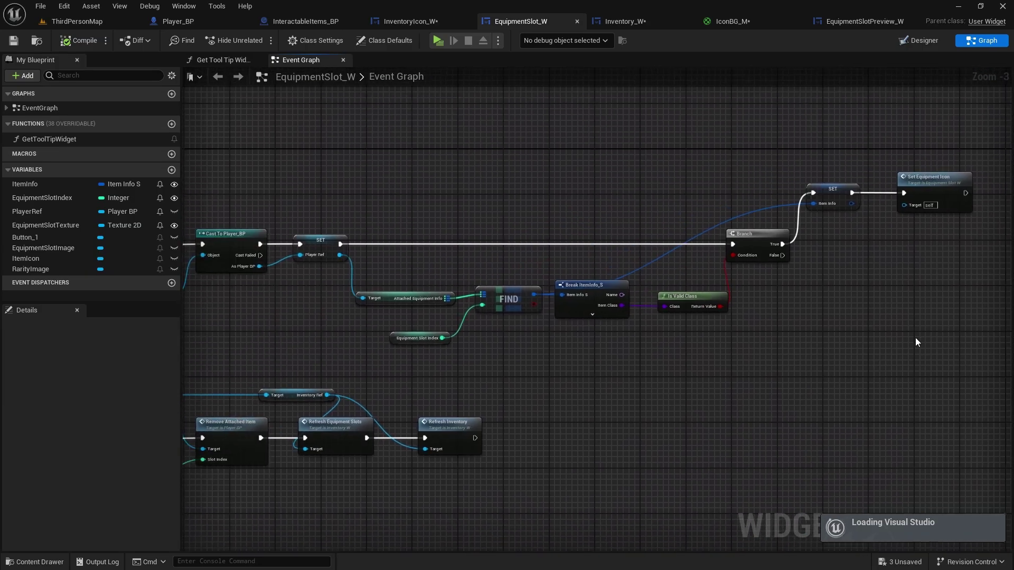
left_click(914, 184)
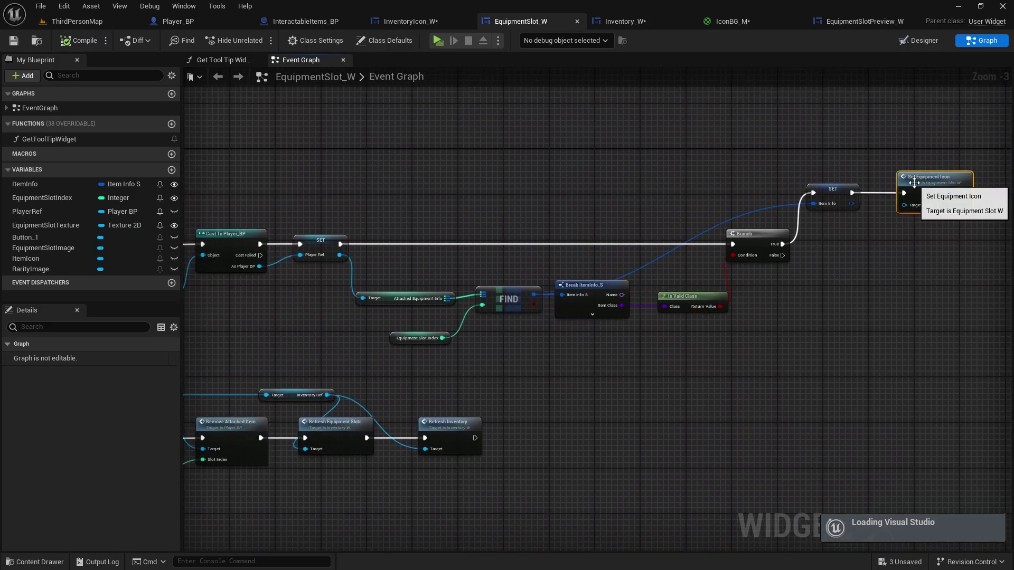
key("Delete")
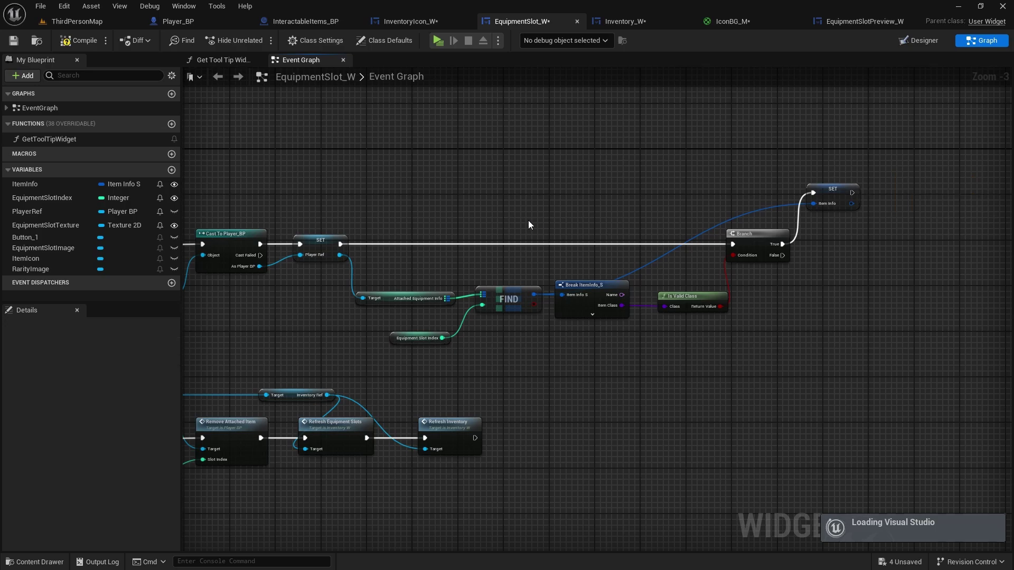
- Paste a Set Equipment Icon call after the SET Player Ref node and wire it between that node and the Branch
right_click_drag(419, 200, 587, 203)
key("ctrl+v")
left_click_drag(594, 231, 595, 243)
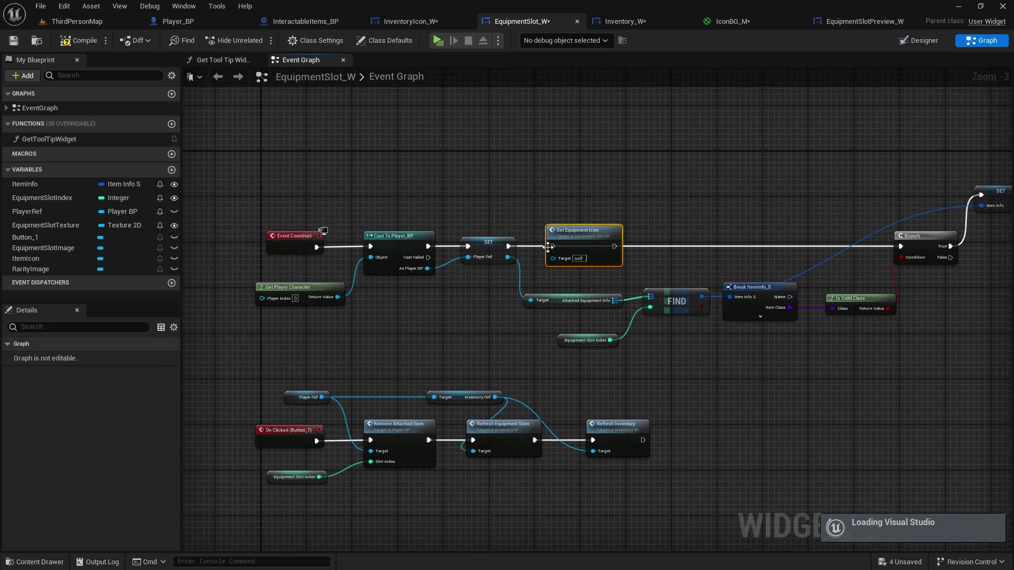
left_click_drag(509, 246, 553, 246)
mouse_move(615, 246)
left_mouse_down()
mouse_move(905, 249)
mouse_move(625, 243)
left_mouse_up()
left_click(726, 188)
- Play the level, loot the nearby items and open the inventory to check the empty equipment slots' placeholders, ending the play session
right_click_drag(729, 185, 525, 144)
scroll(616, 199, "down", 4)
scroll(561, 379, "up", 3)
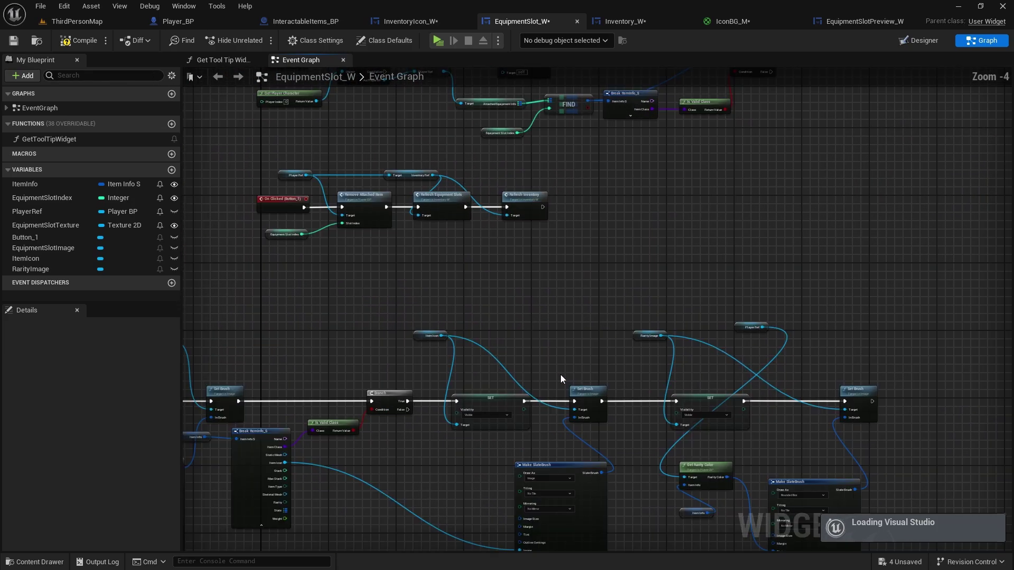
right_click_drag(415, 396, 451, 286)
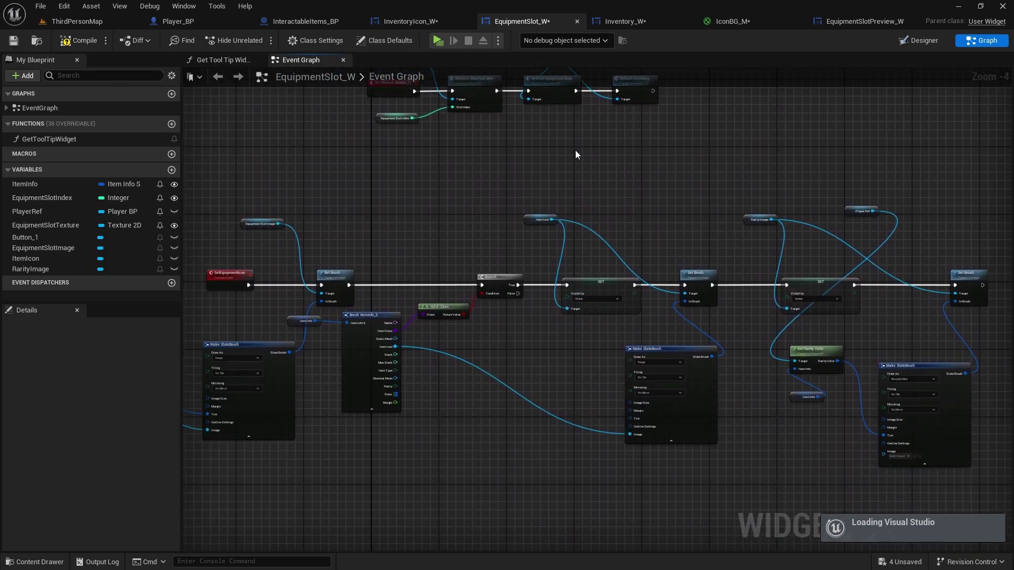
right_click_drag(313, 108, 289, 547)
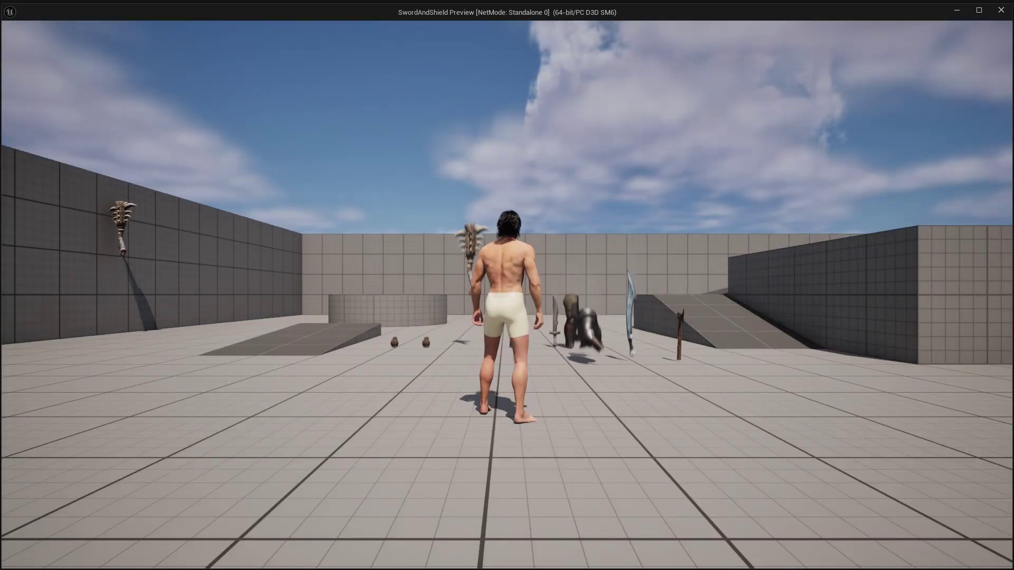
key("w")
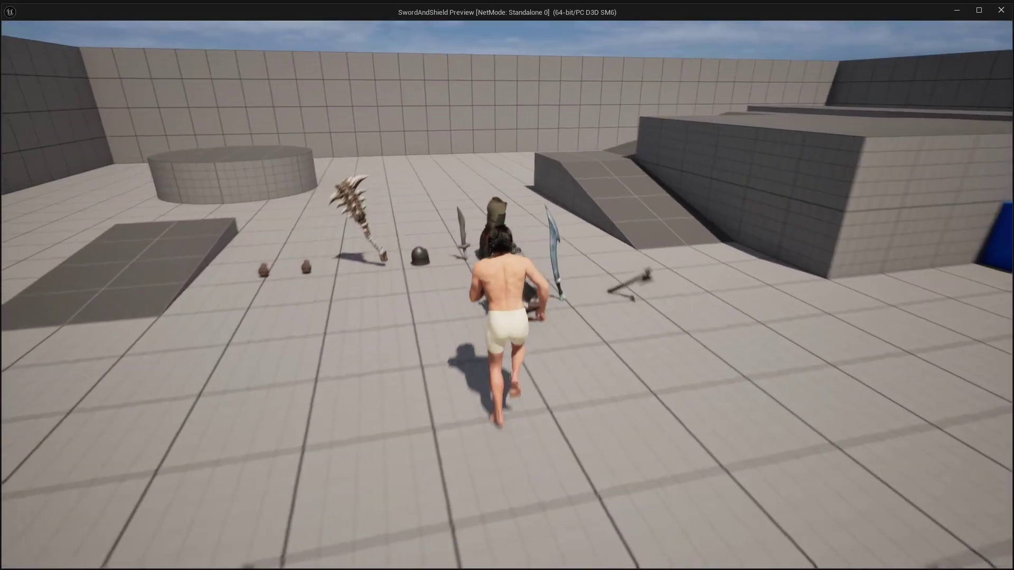
key("i")
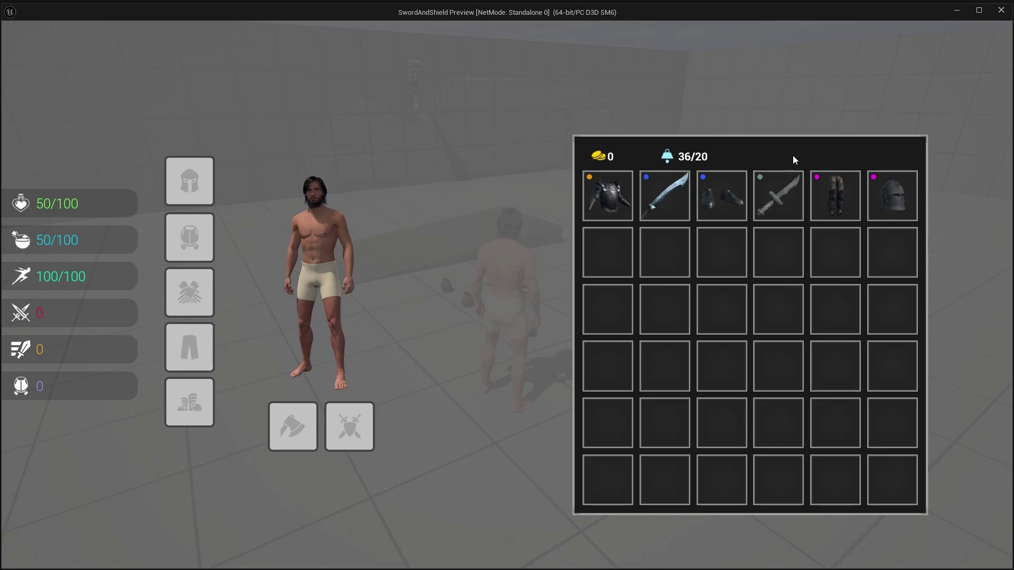
key("Escape")
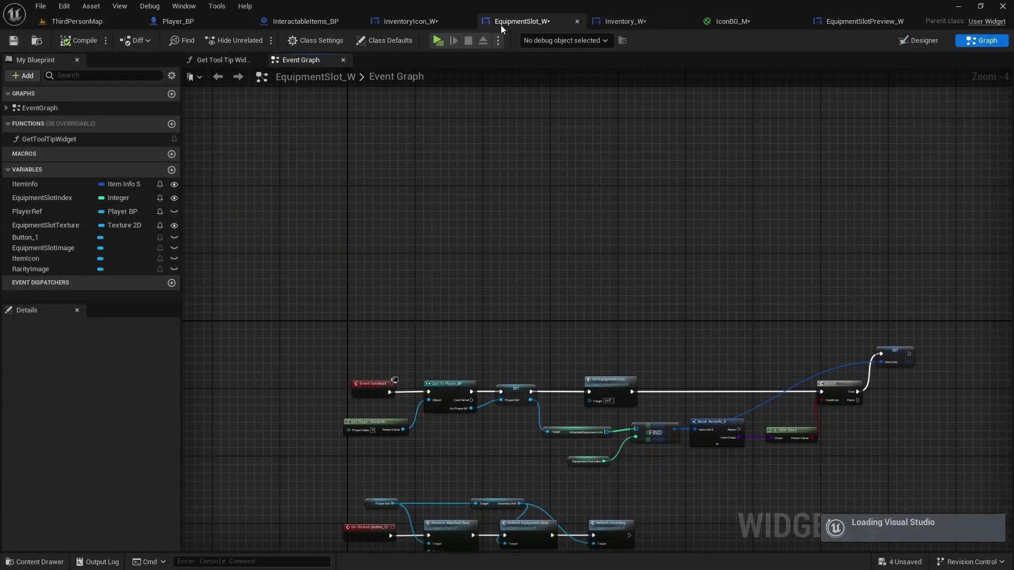
- In Inventory_W, set the Position Y of the outer inventory Border to 180
left_click(416, 22)
left_click(604, 23)
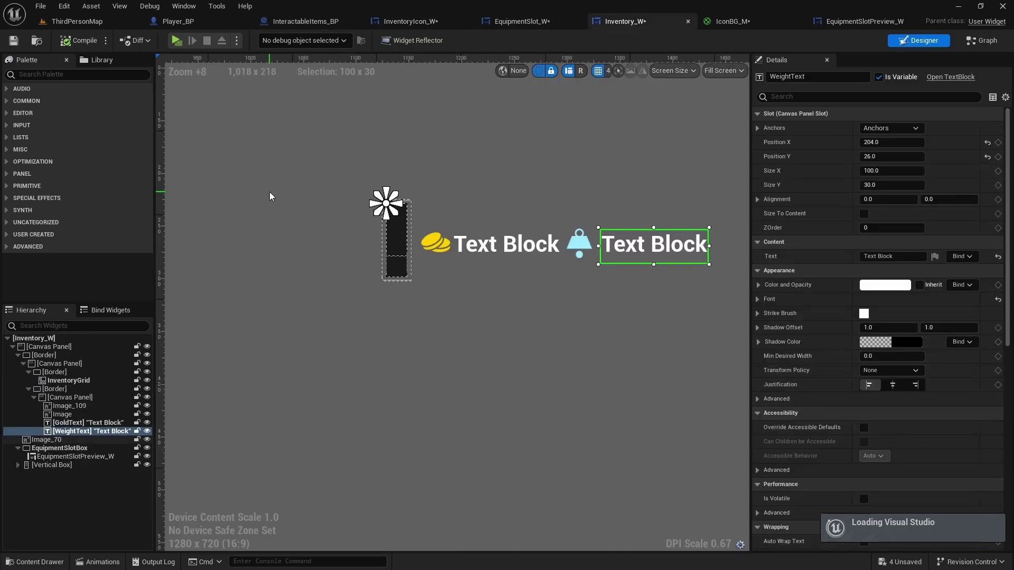
scroll(460, 356, "down", 2)
left_click(408, 259)
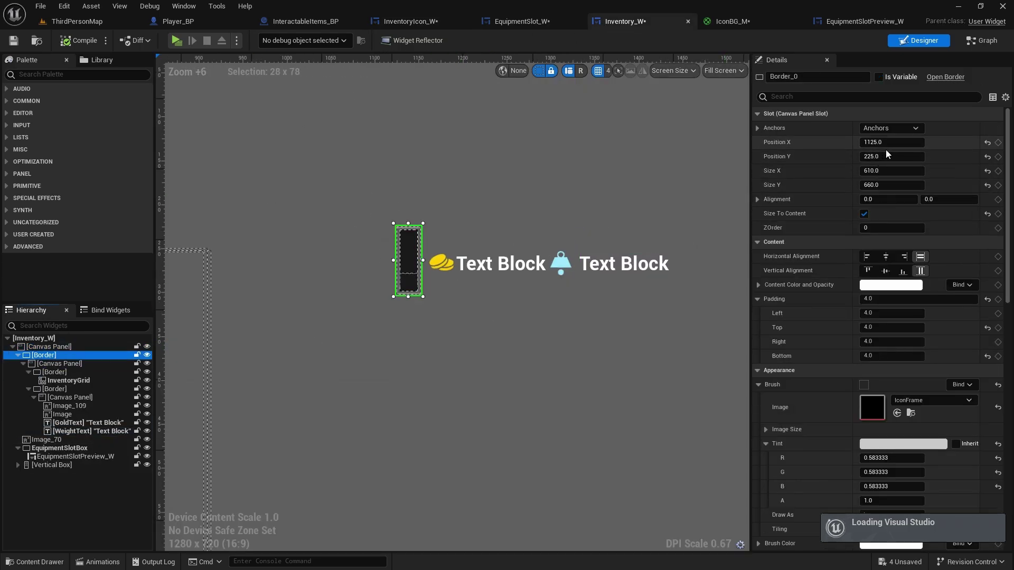
left_click(887, 156)
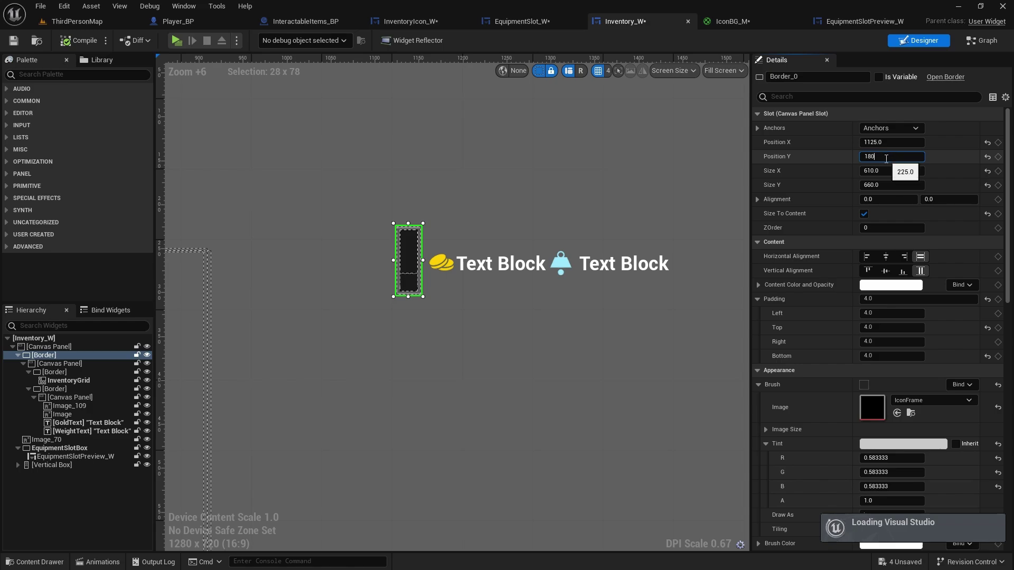
type("180")
key("Return")
- Play the level, loot items and open the inventory to check the inventory panel's position, ending the play session
left_click(175, 41)
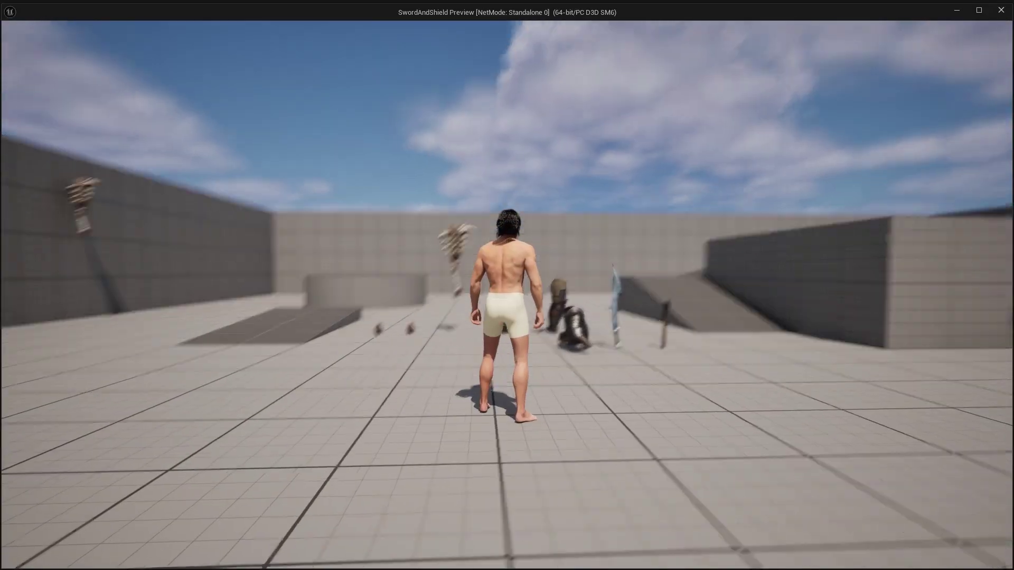
key("w")
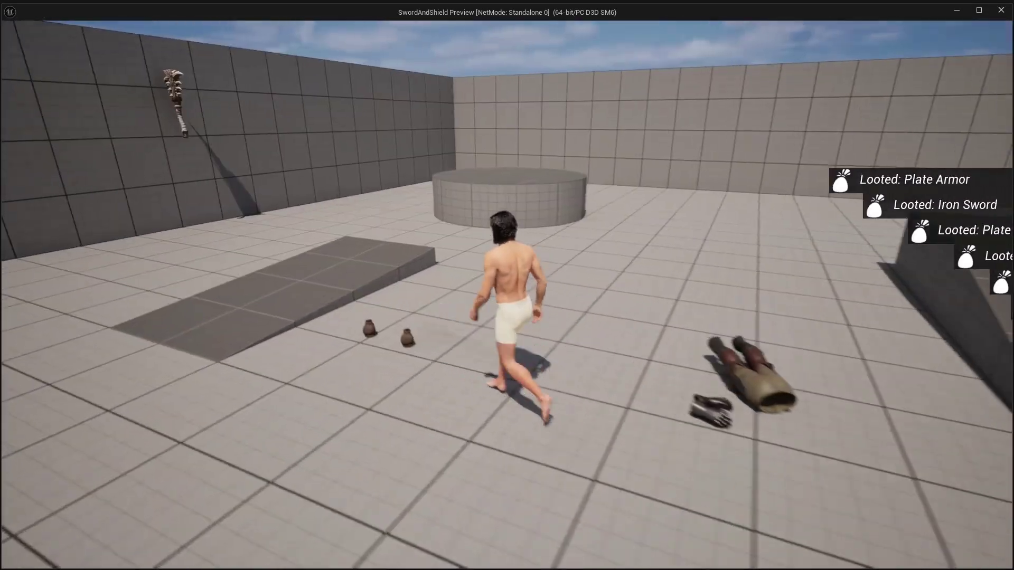
key("i")
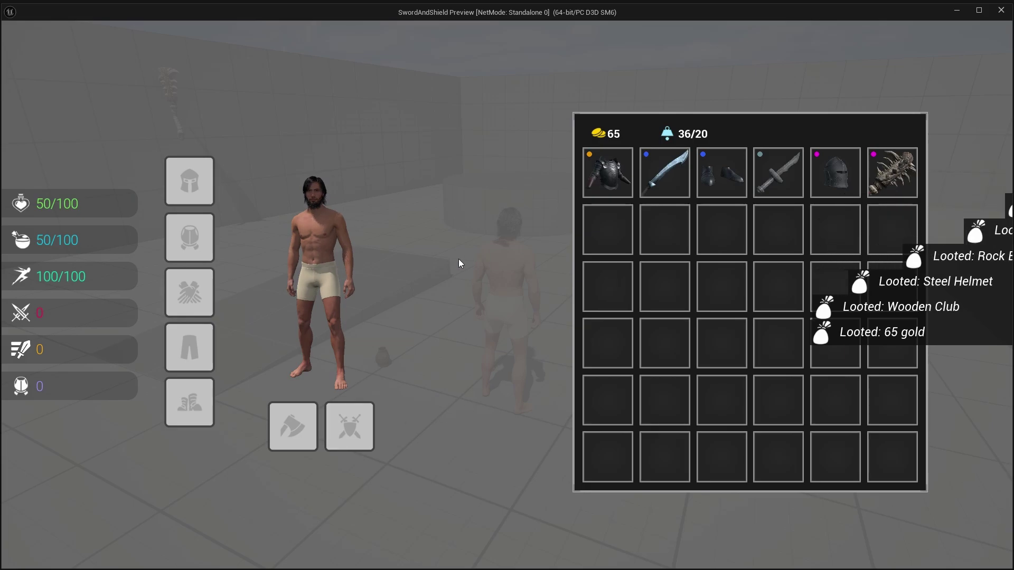
key("i")
key("Escape")
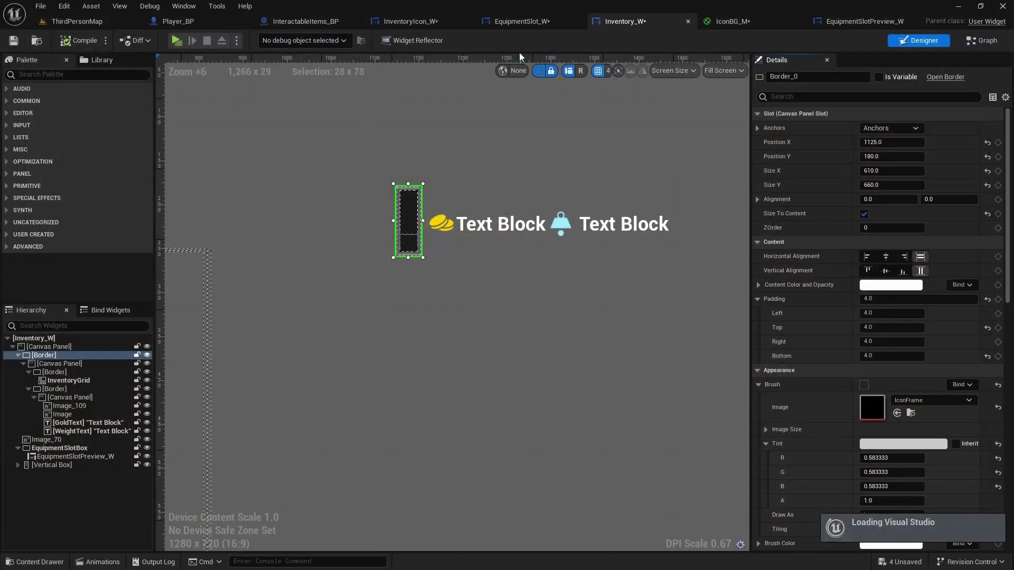
- Select EquipmentSlotBox and move it closer to the inventory panel, at about Position X 448 and Y 236
scroll(280, 185, "down", 4)
right_click_drag(319, 317, 641, 233)
scroll(589, 271, "down", 4)
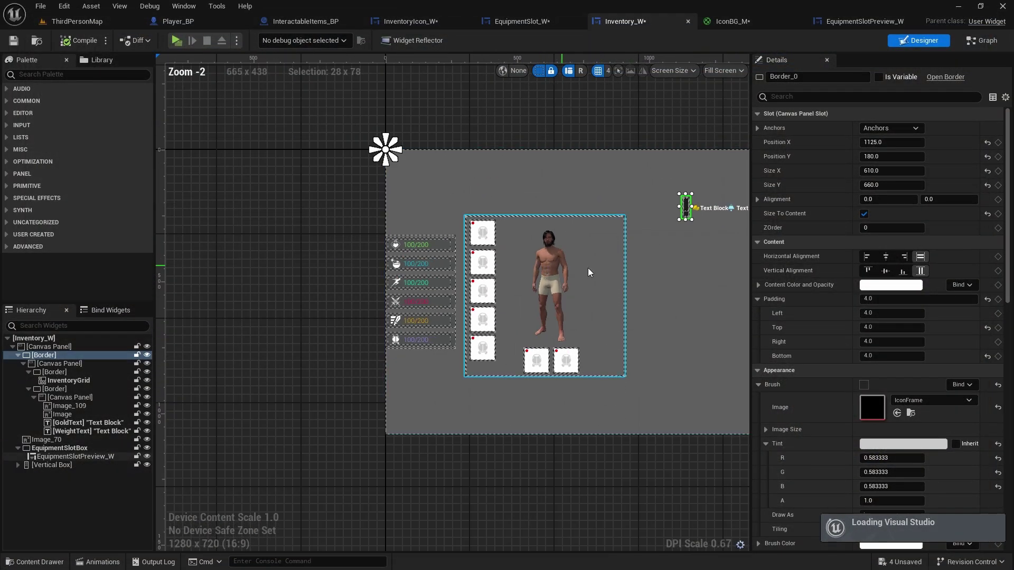
left_click(59, 448)
left_click_drag(400, 273, 437, 267)
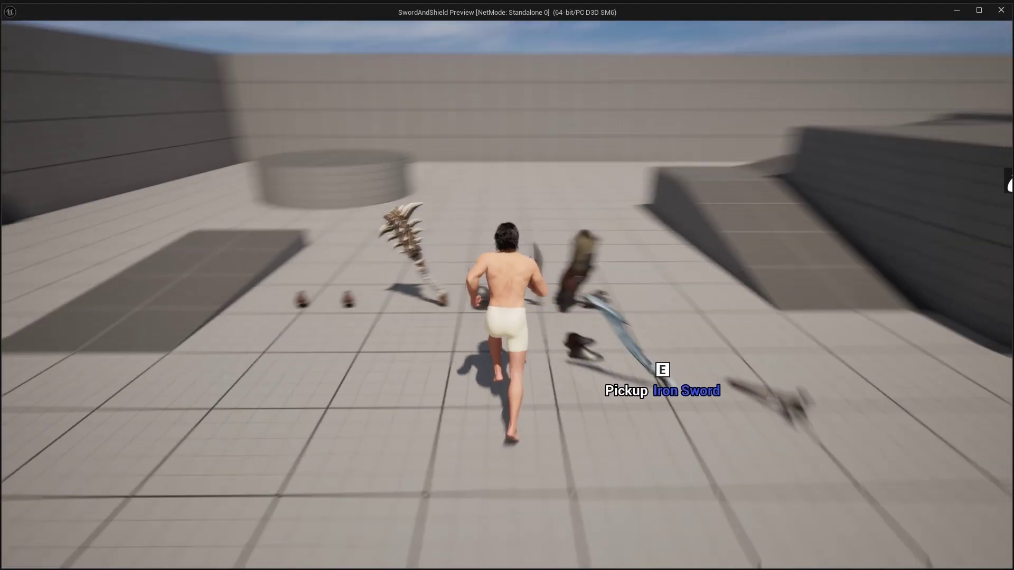
- Play the level, pick up items and inspect the repositioned equipment slots and the Plate Armor tooltip in the inventory, ending the session
key("e")
key("i")
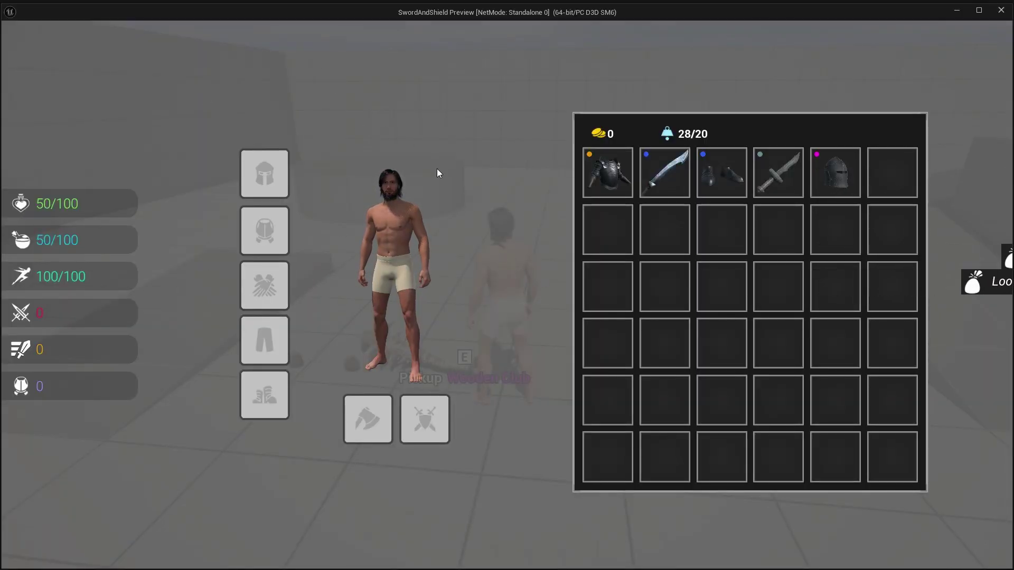
mouse_move(605, 173)
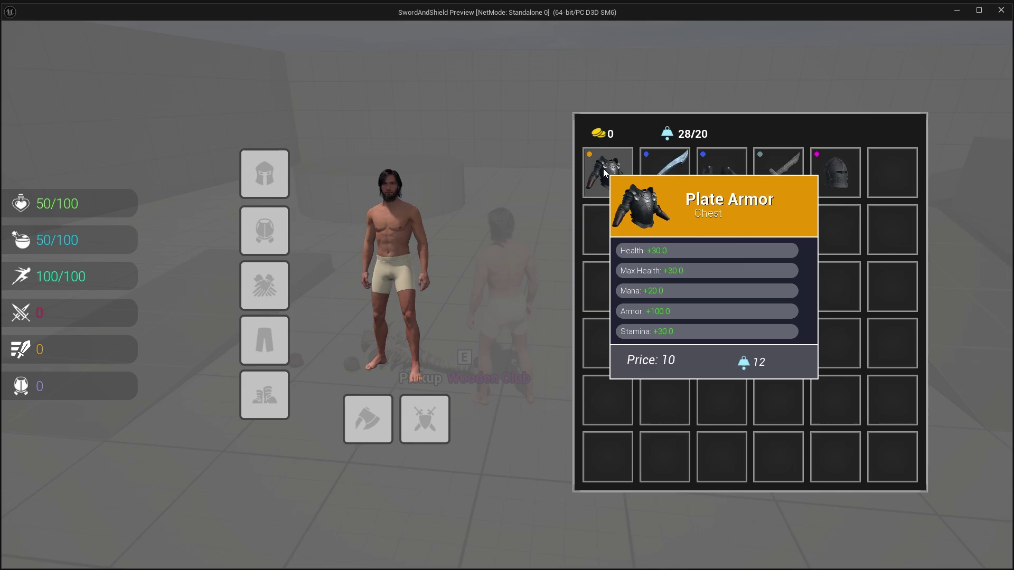
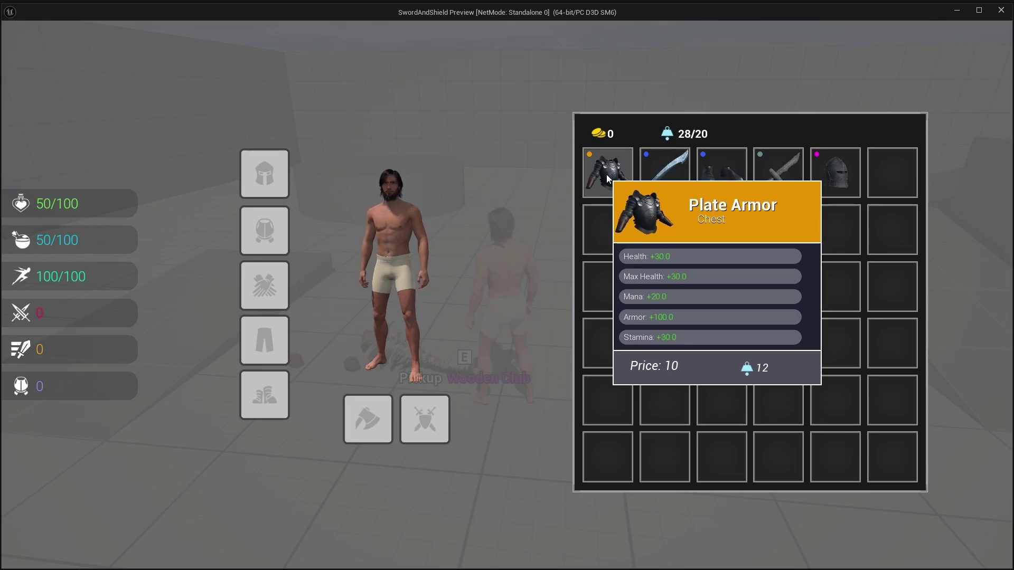
key("Escape")
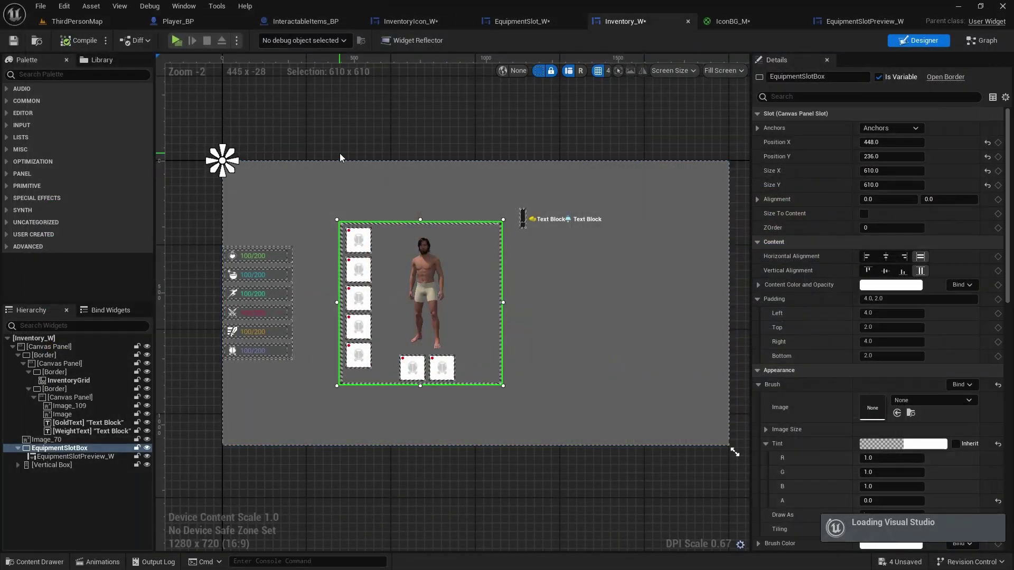
- Open the Tooltip_W widget blueprint from the Blueprints/Widgets folder
scroll(375, 127, "up", 2)
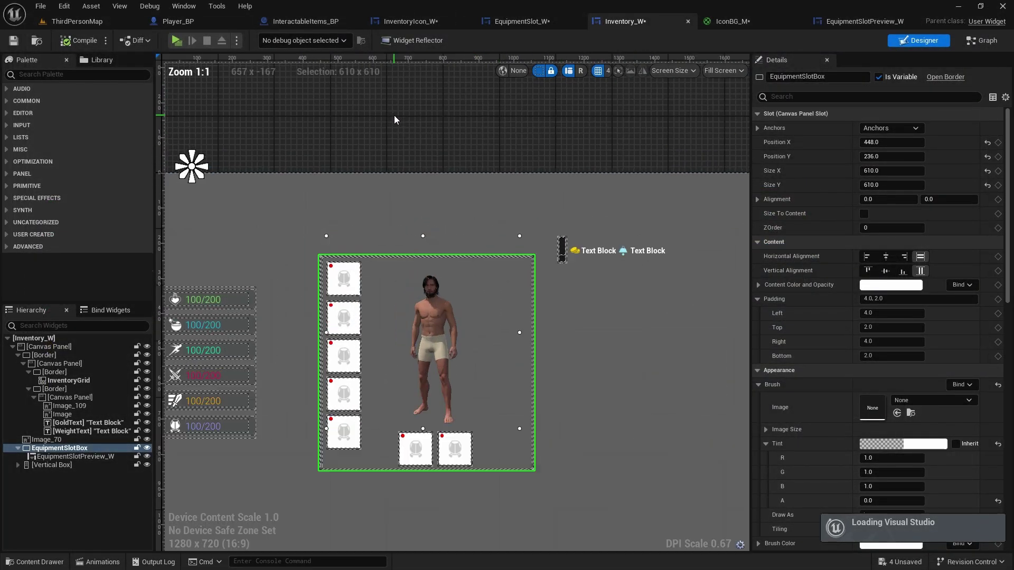
left_click(433, 153)
key("ctrl+space")
left_click(416, 494)
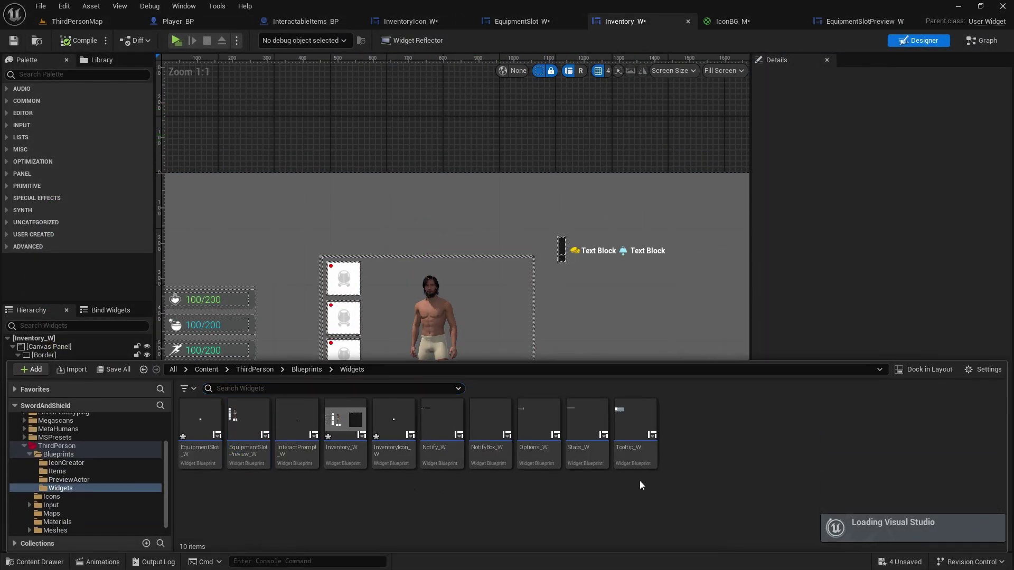
double_click(636, 444)
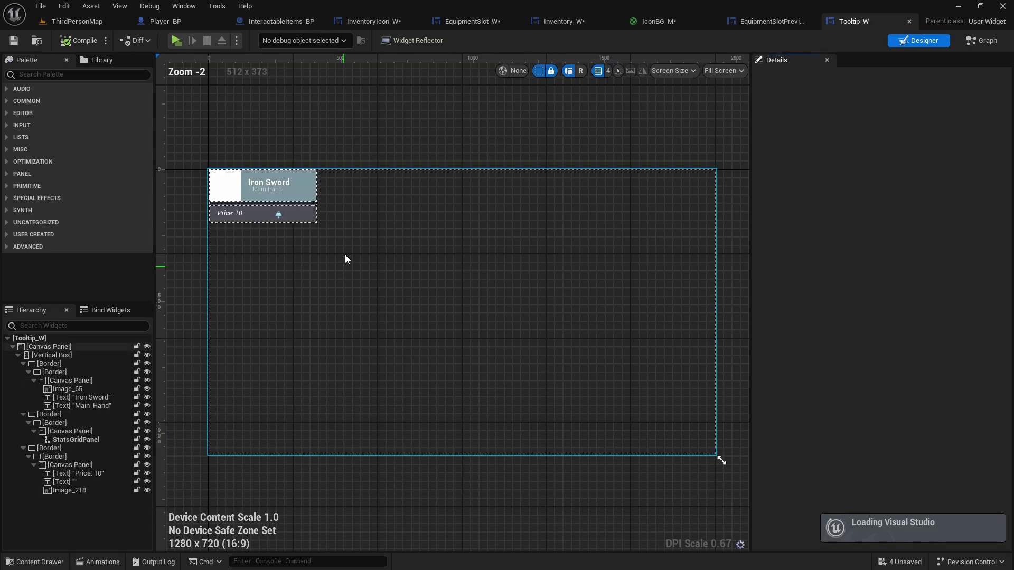
- Set the tooltip's item icon image to Size X 110 and Size Y 110
scroll(521, 212, "up", 8)
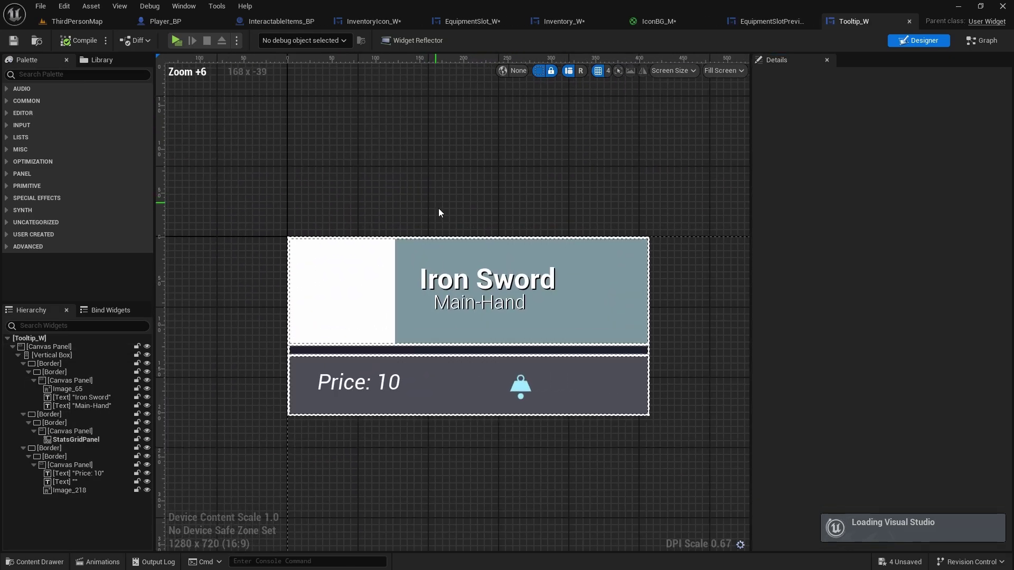
left_click(383, 248)
left_click(881, 171)
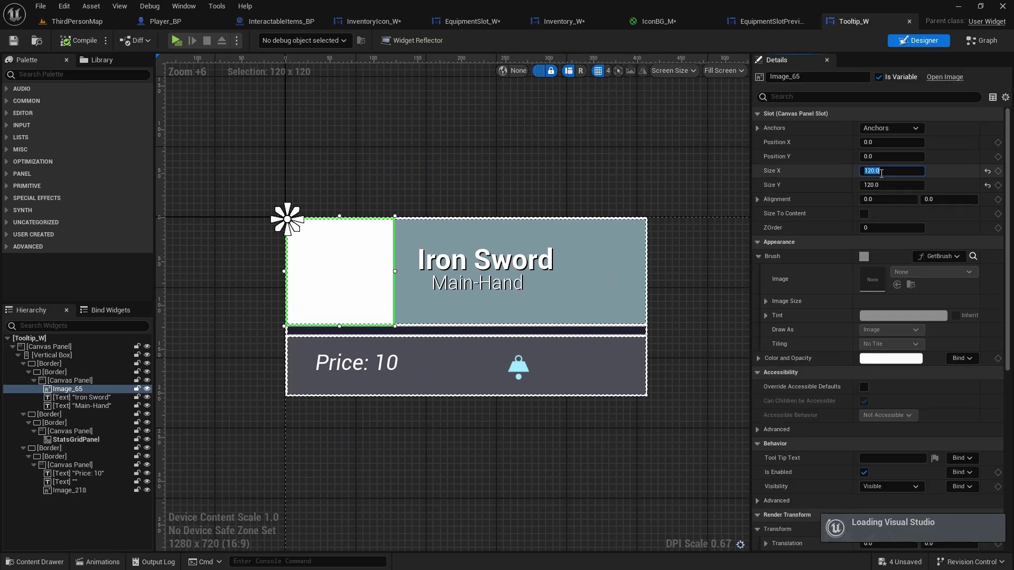
type("110")
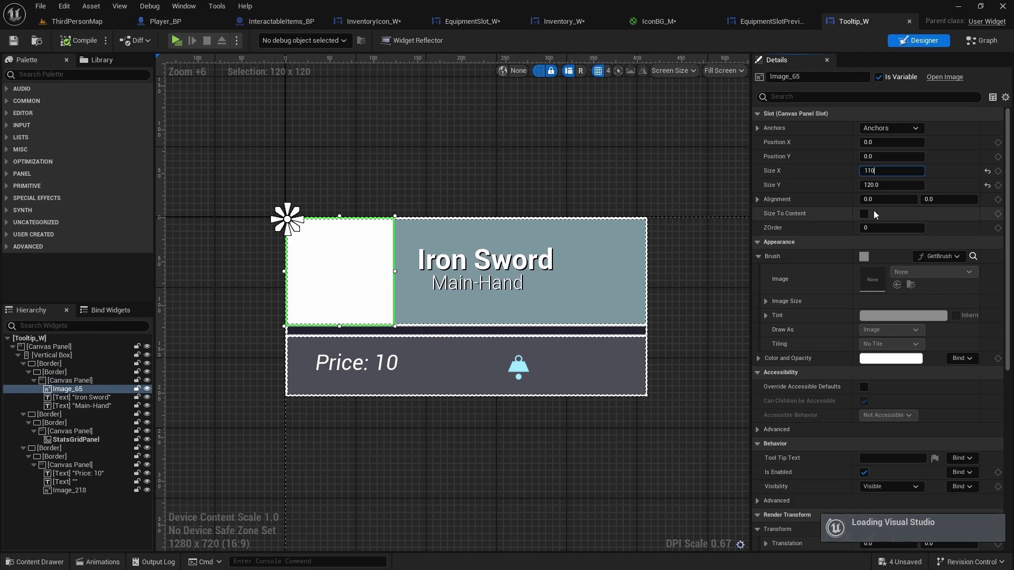
left_click(888, 186)
type("1")
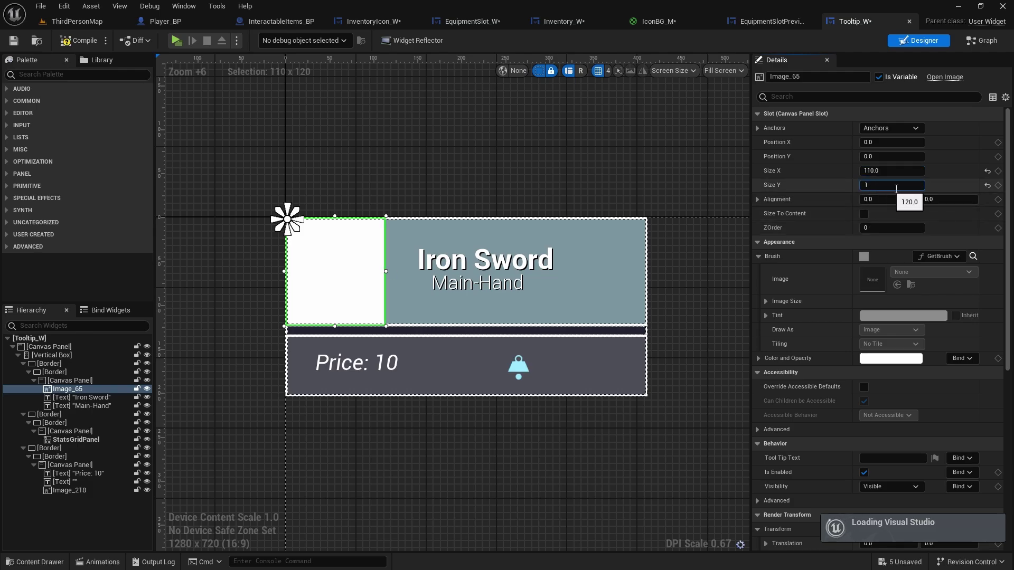
type("010")
key("Return")
- Set the font size of the tooltip's "Iron Sword" name text to 22
left_click(470, 257)
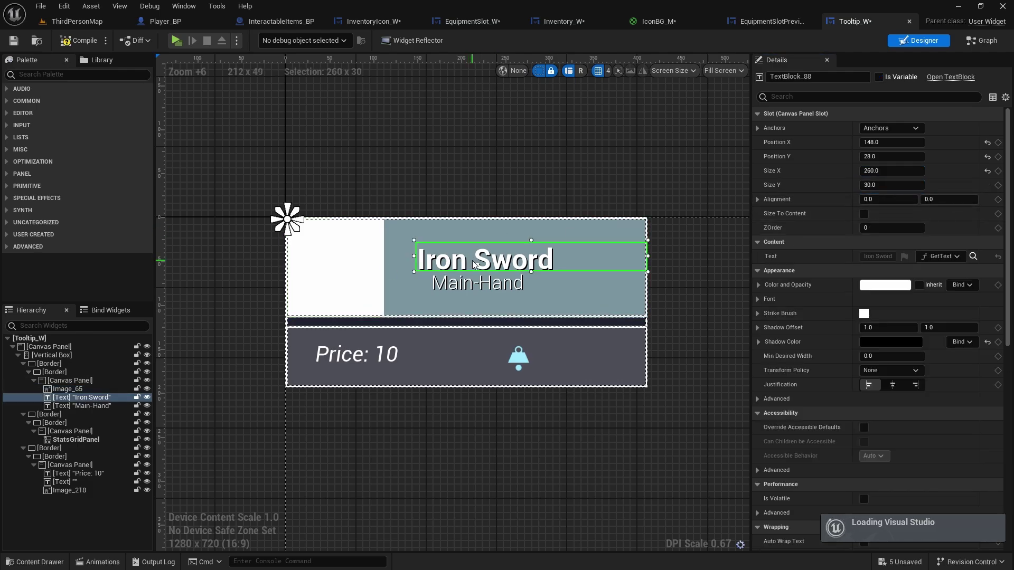
left_click(760, 301)
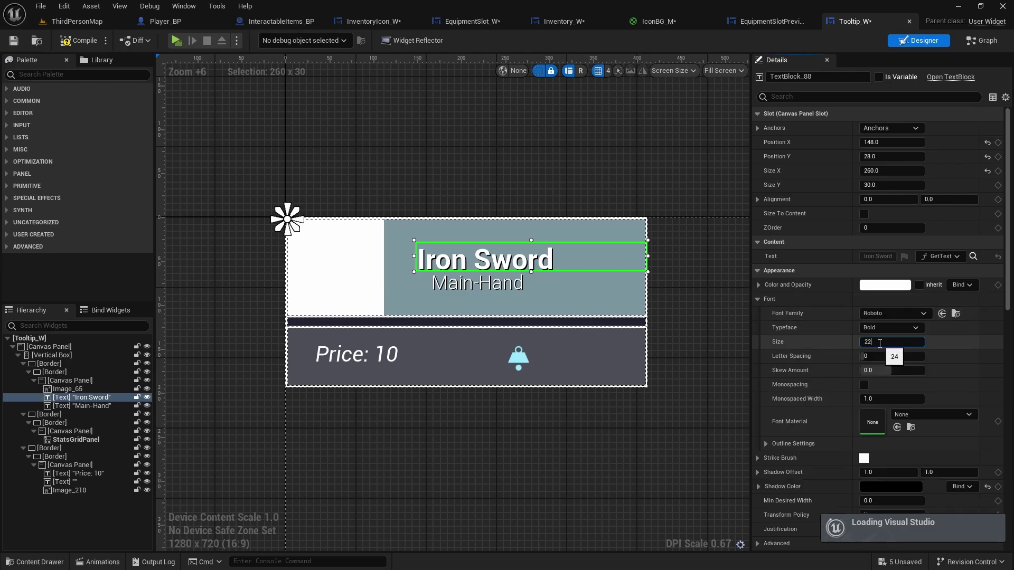
key("Return")
- Set the font size of the tooltip's "Main-Hand" text to 14
left_click(485, 283)
left_click(884, 346)
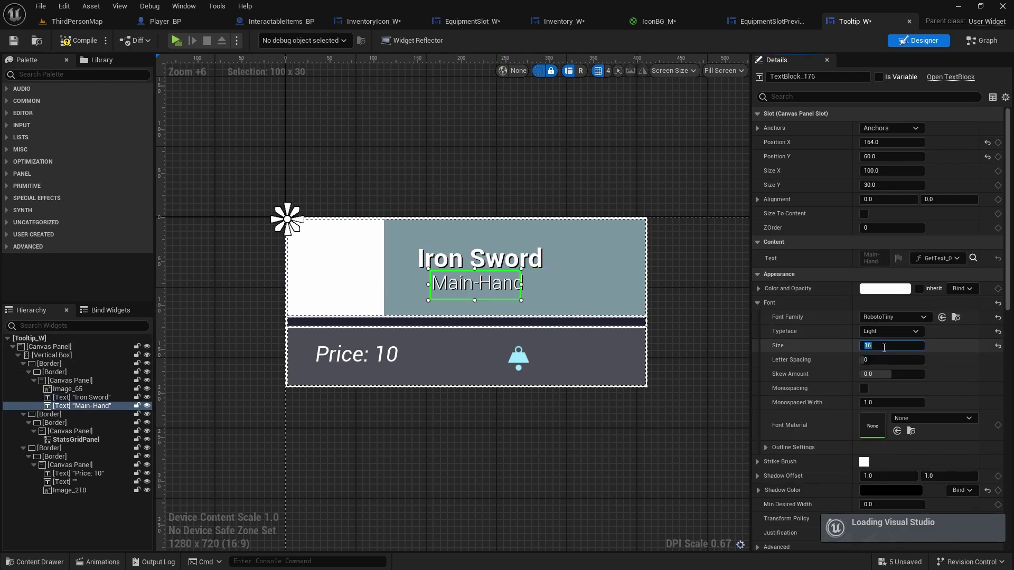
key("Return")
left_click(599, 201)
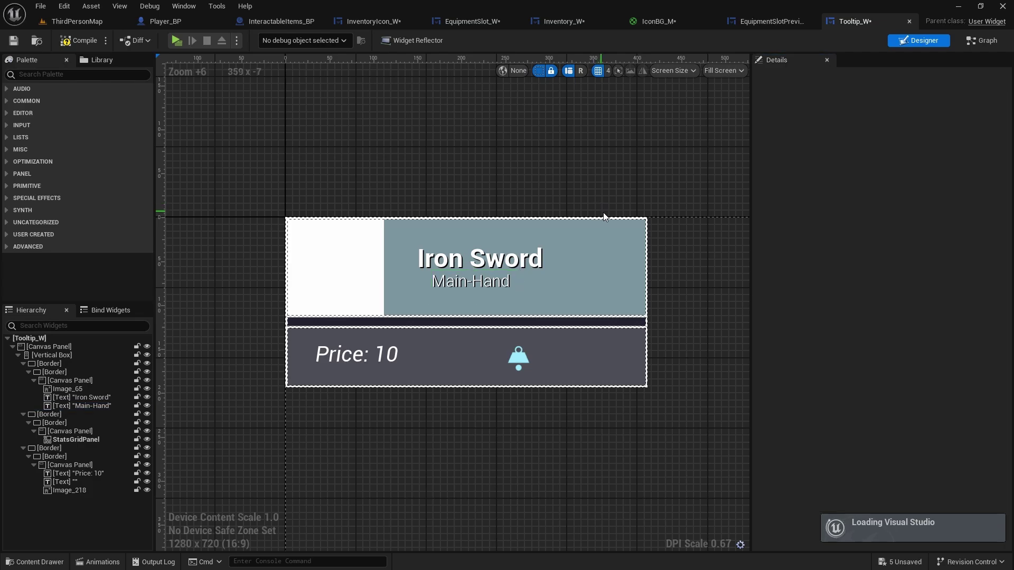
- Duplicate the "Main-Hand" text, place the copy in the header's upper-right corner at about X 304, Y 0, and right-justify it
left_click(451, 286)
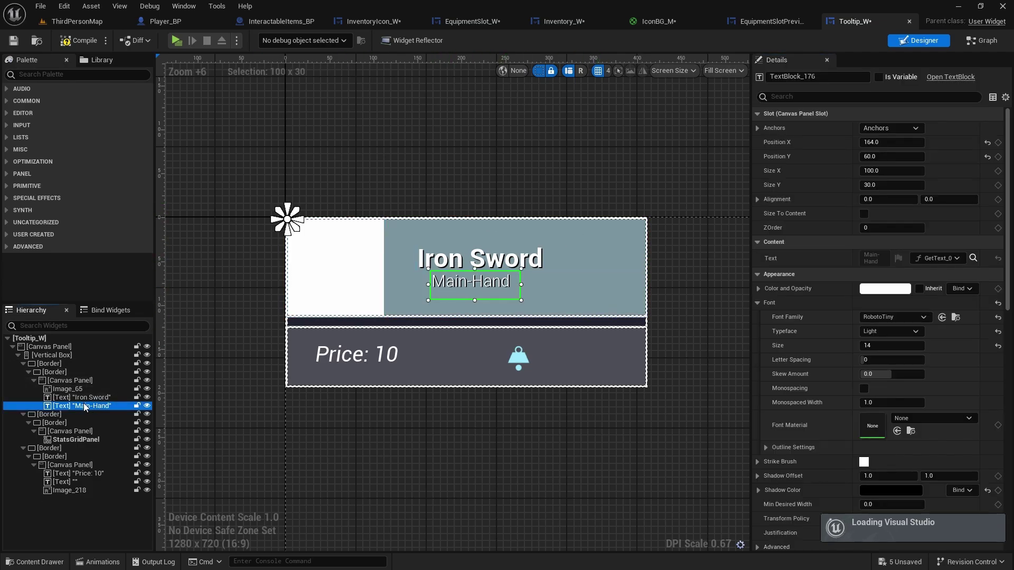
key("ctrl+d")
left_click_drag(344, 235, 611, 235)
scroll(926, 436, "down", 4)
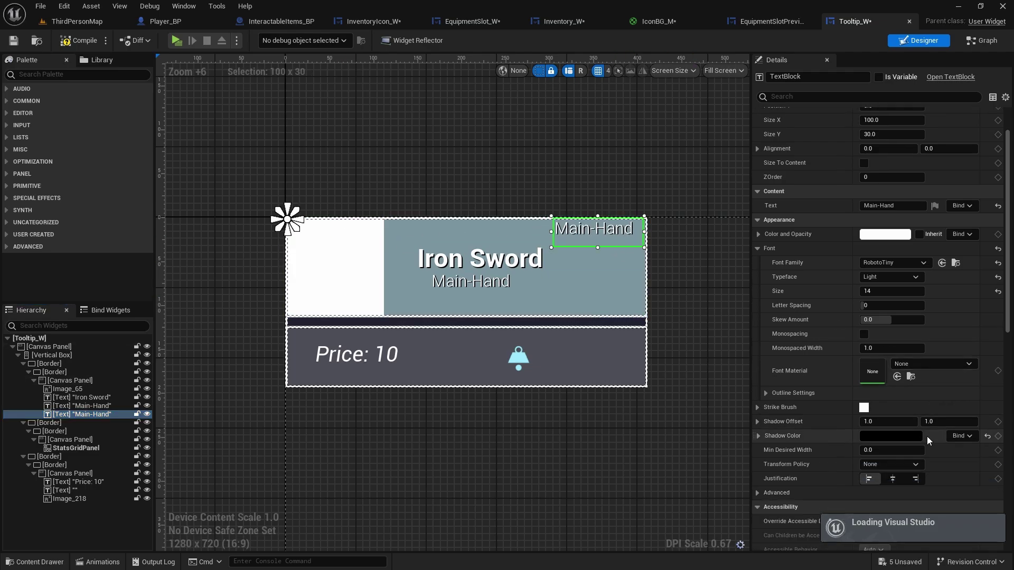
left_click(915, 360)
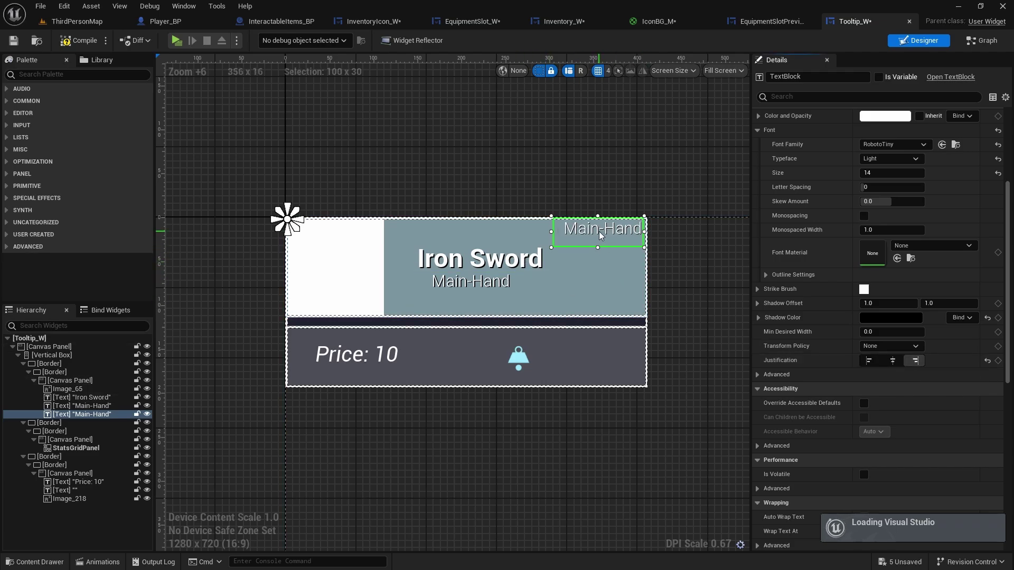
- Set the duplicated corner text's font to Roboto Italic at size 12
scroll(883, 258, "up", 2)
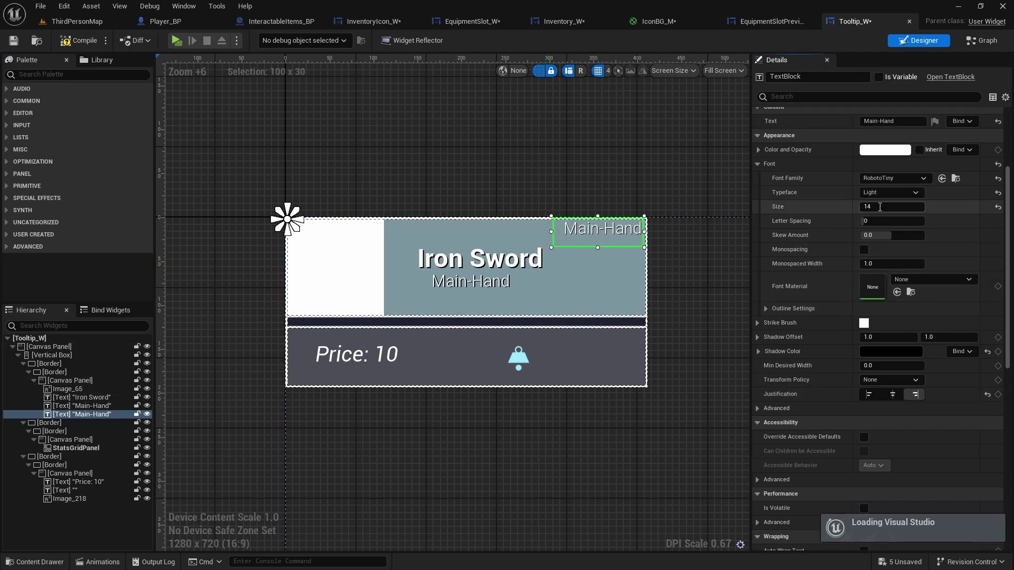
key("Return")
left_click(878, 179)
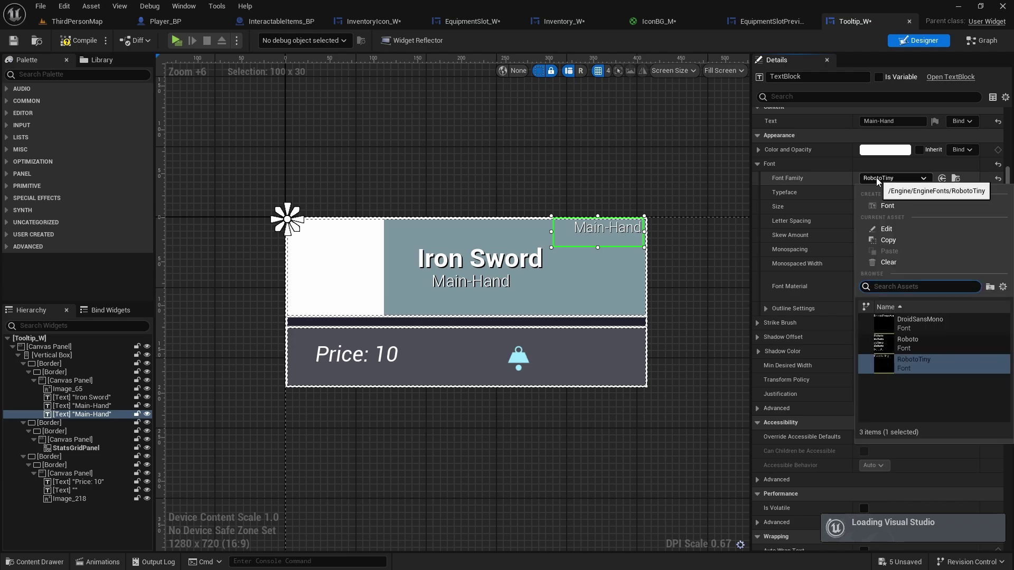
left_click(906, 343)
left_click(887, 194)
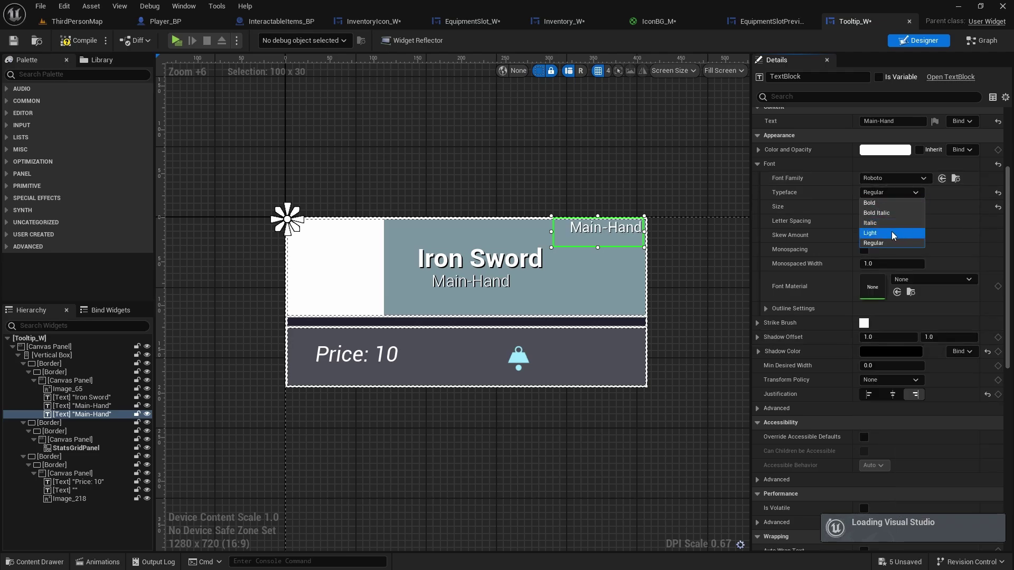
left_click(875, 223)
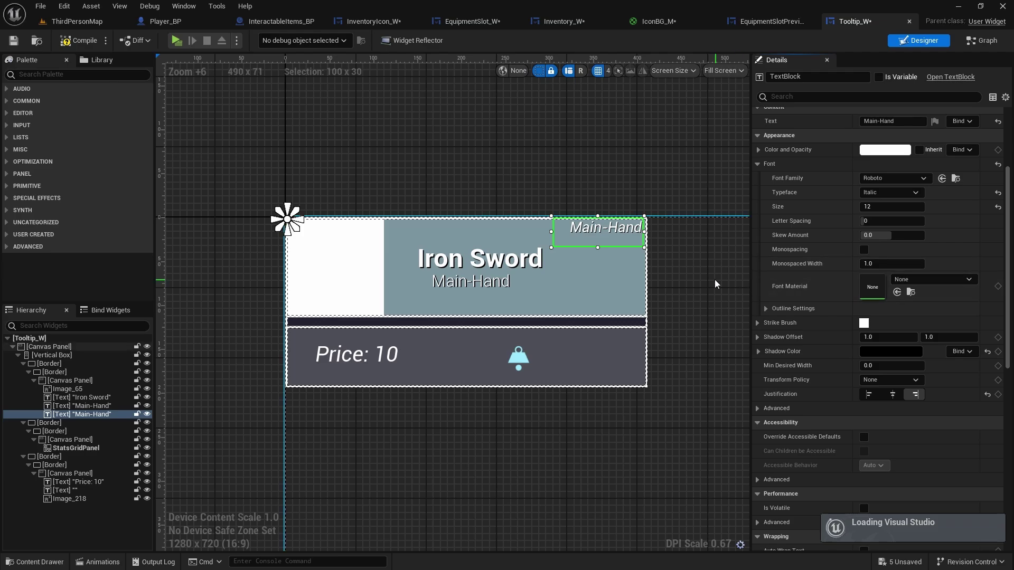
- Compile and save the Tooltip_W widget
scroll(584, 172, "up", 3)
scroll(625, 217, "up", 2)
scroll(625, 219, "down", 9)
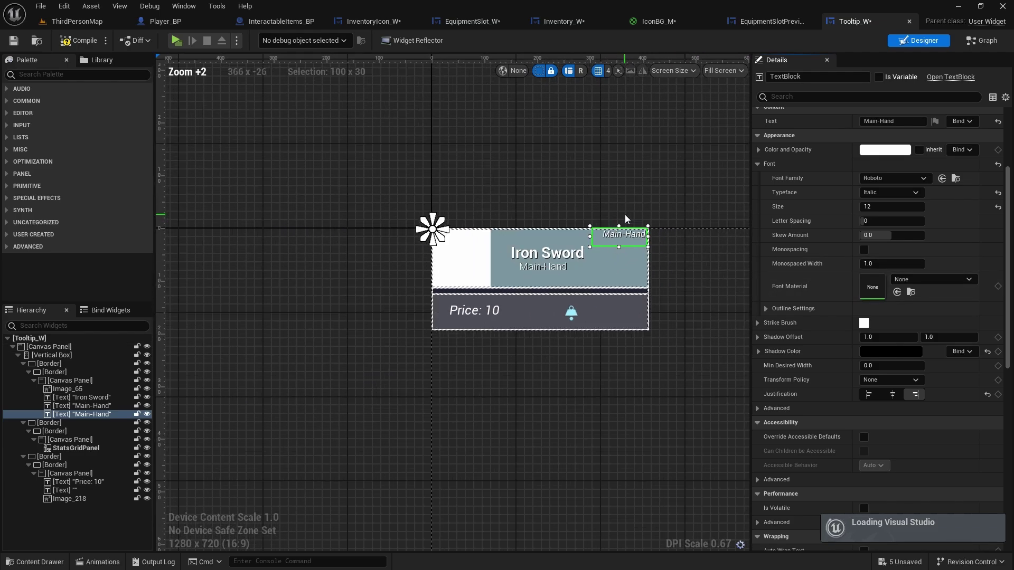
scroll(606, 211, "up", 4)
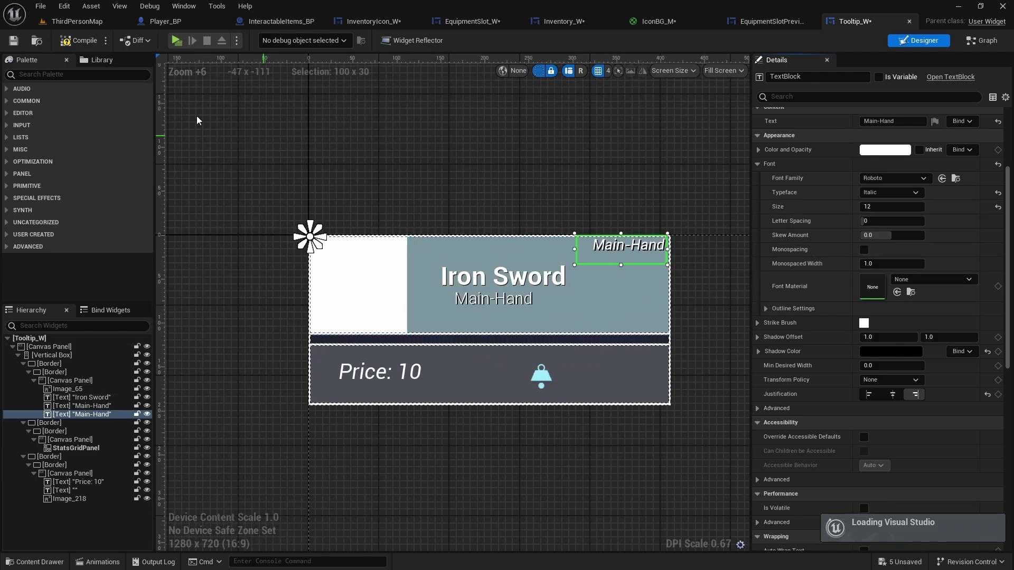
left_click(79, 41)
left_click(13, 41)
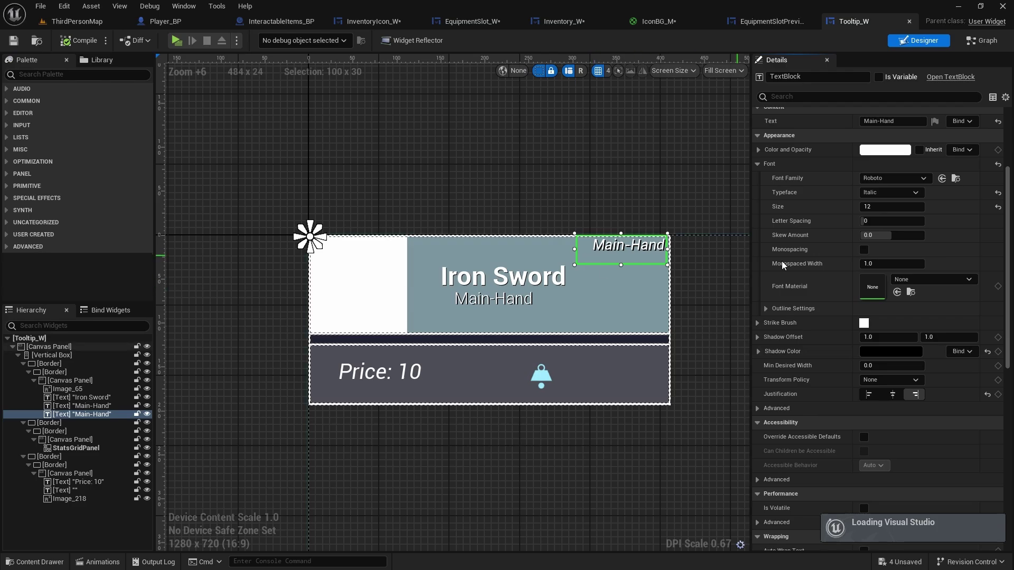
- Create a new binding function for the Text property of the duplicated "Main-Hand" text in the header's corner
left_click(79, 406)
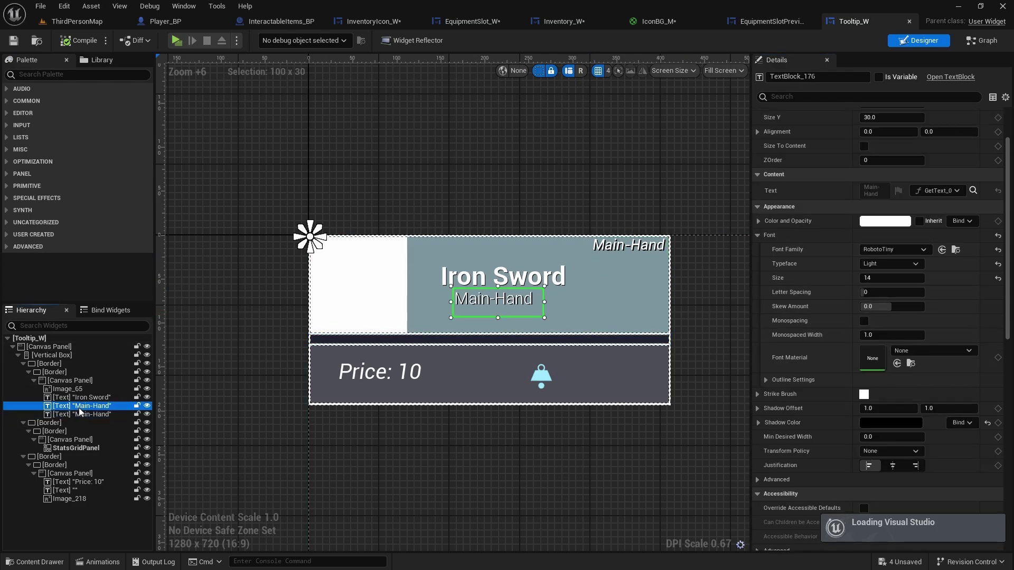
left_click(86, 413)
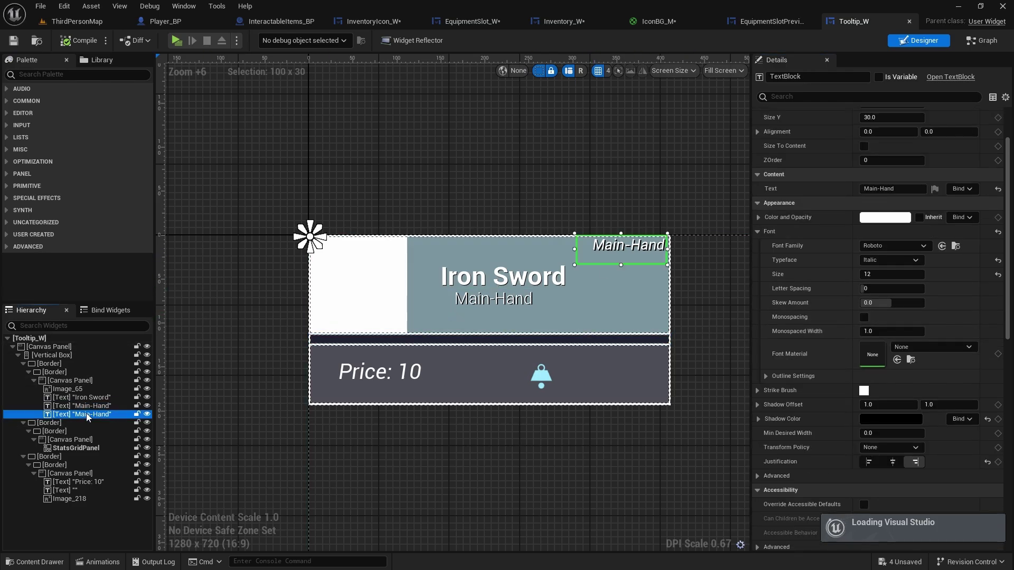
left_click(85, 407)
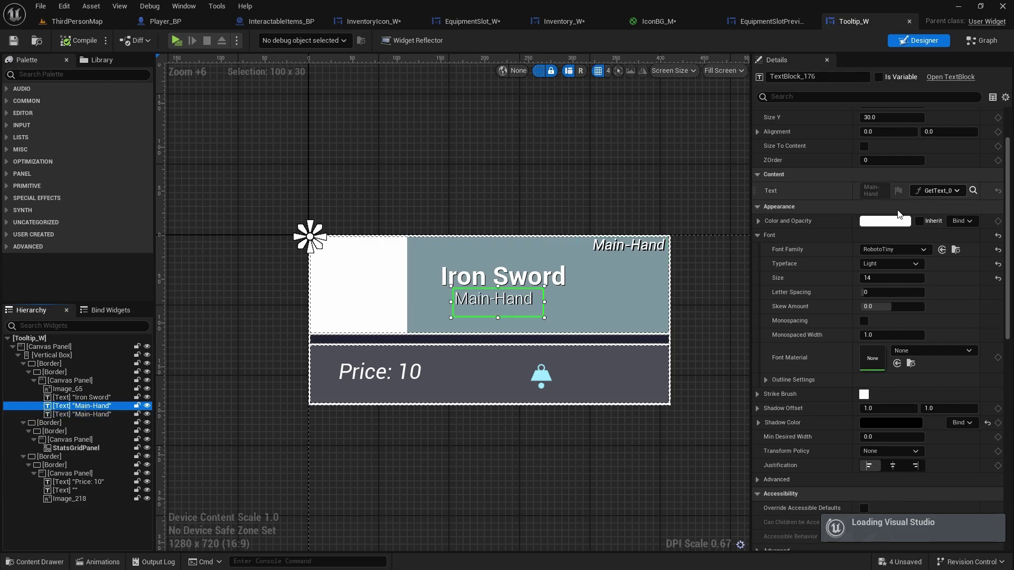
left_click(80, 415)
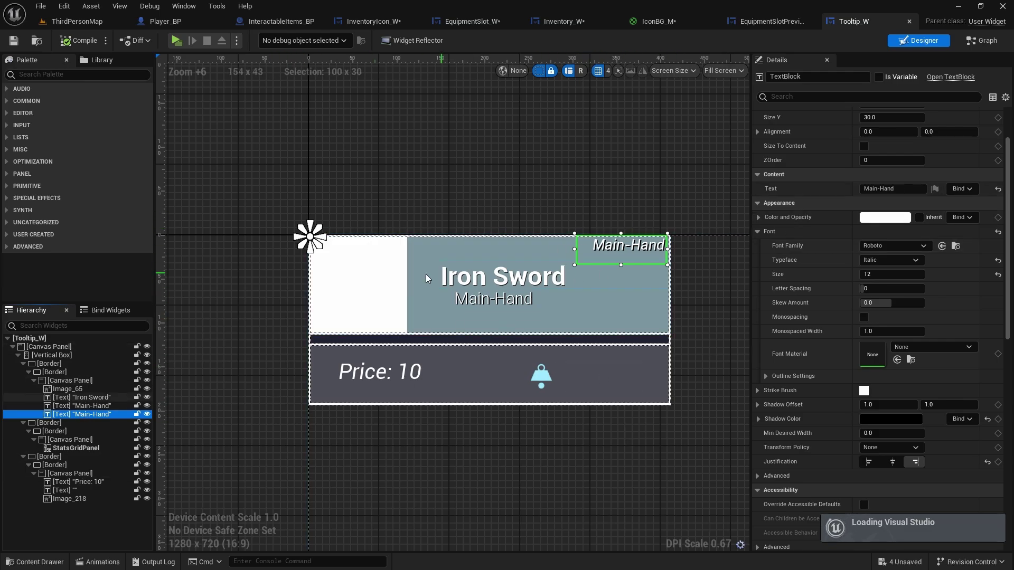
left_click(958, 189)
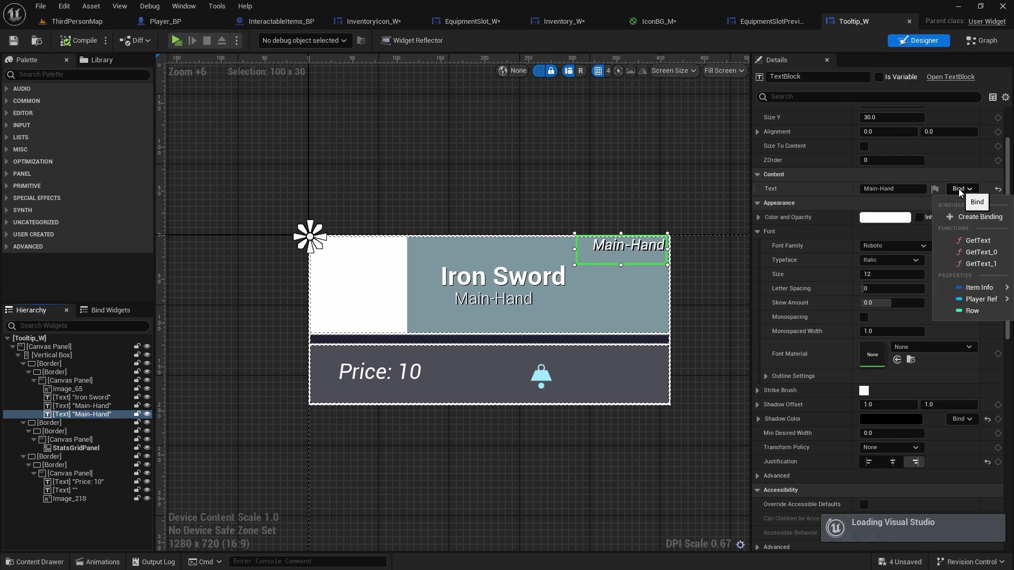
left_click(964, 217)
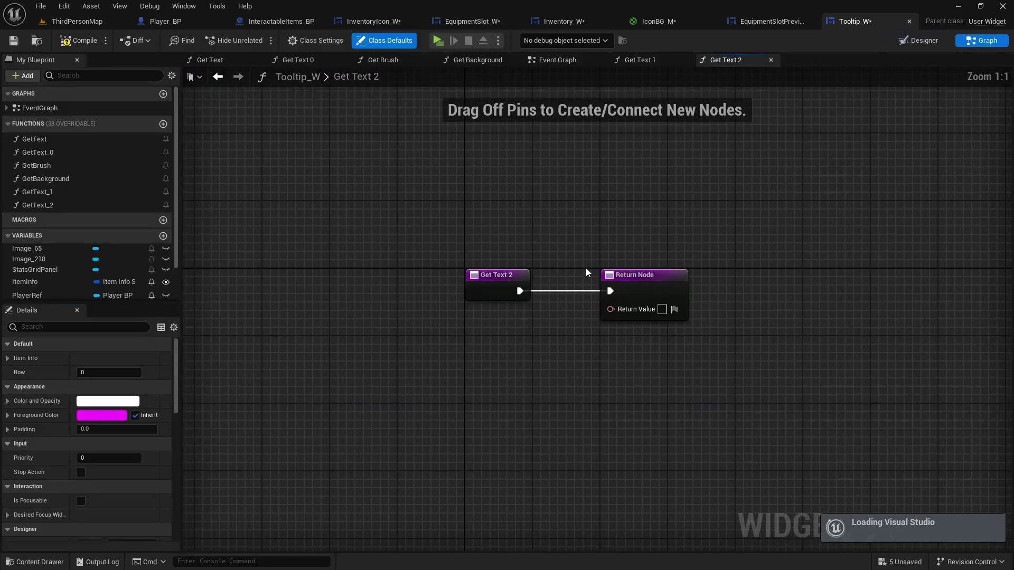
- Spread the Get Text 2 entry and return nodes apart, and add an Item Info getter connected to a Break ItemInfo_S node
left_click_drag(480, 287, 348, 297)
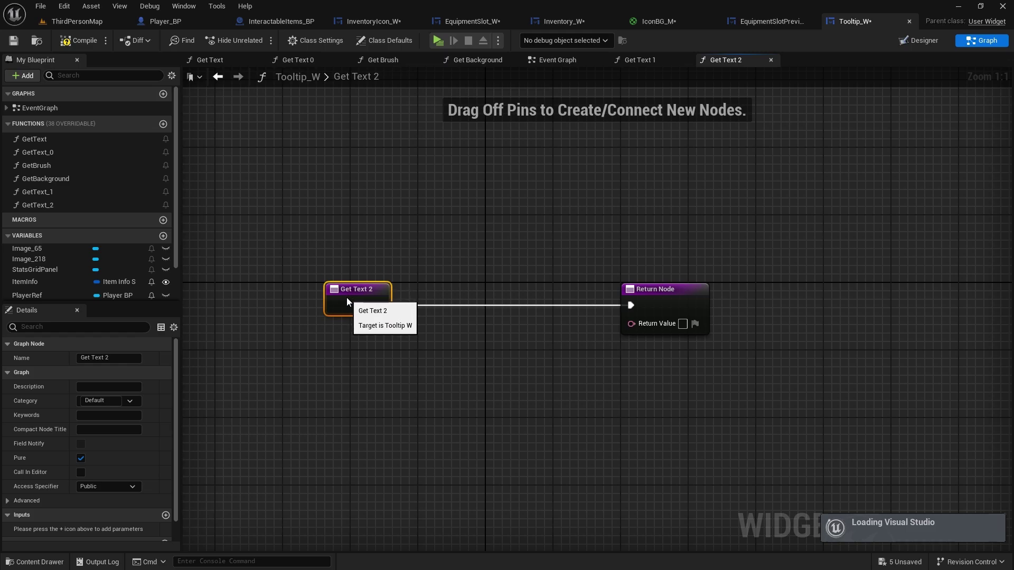
left_click(352, 364)
right_click_drag(352, 364, 430, 271)
left_click_drag(29, 282, 542, 263)
left_click(602, 375)
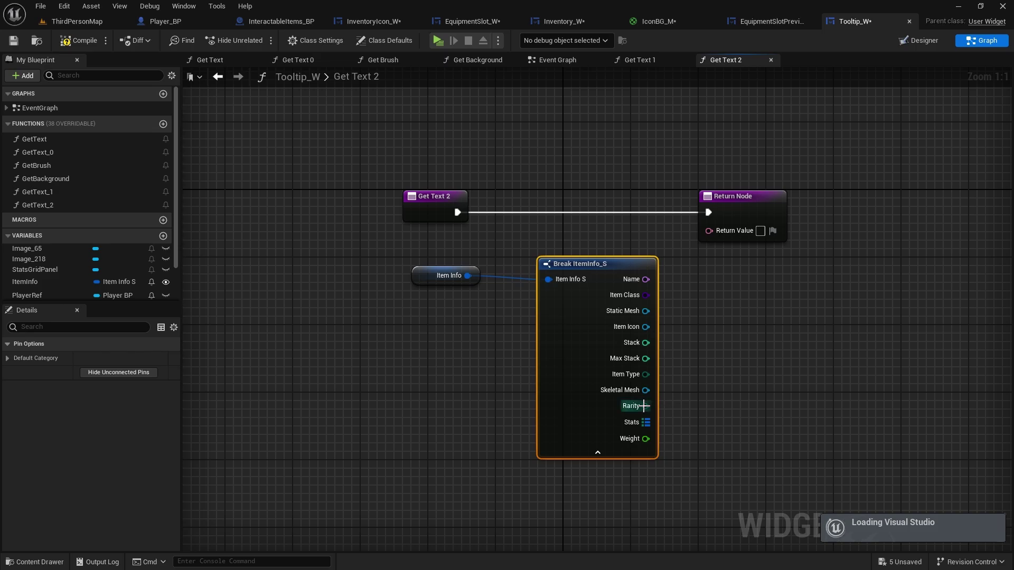
- Convert the Rarity output with Enum to String, connect it to the Return Node's Return Value, and save the widget
left_click_drag(645, 406, 699, 357)
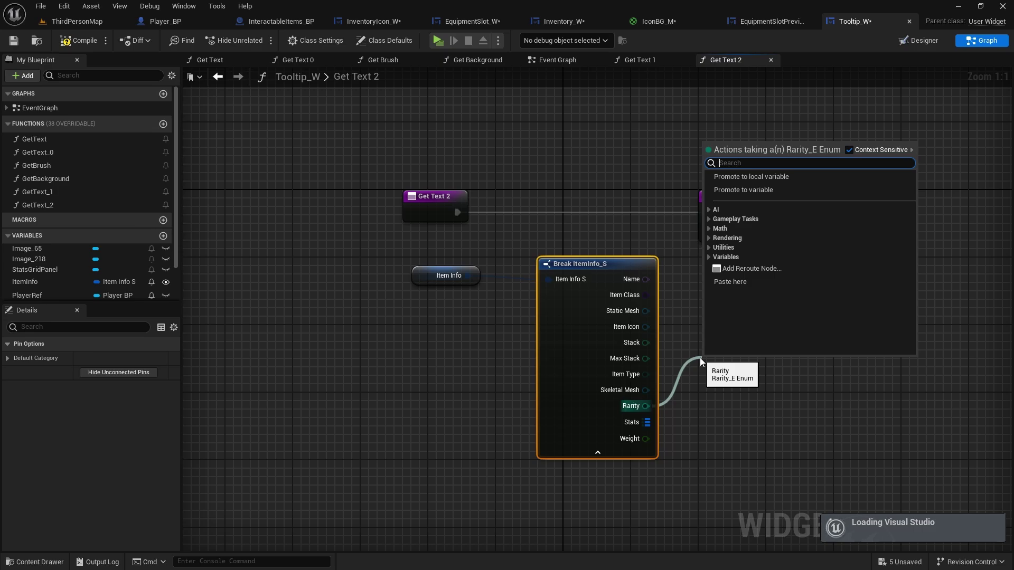
type("enum to s")
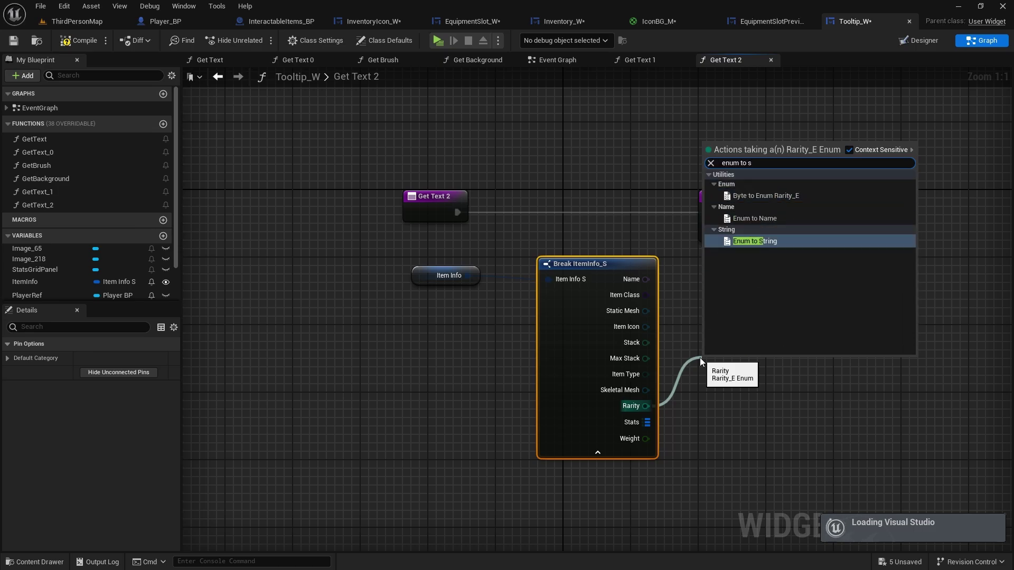
left_click(751, 242)
left_click_drag(810, 372, 768, 202)
left_click(760, 201)
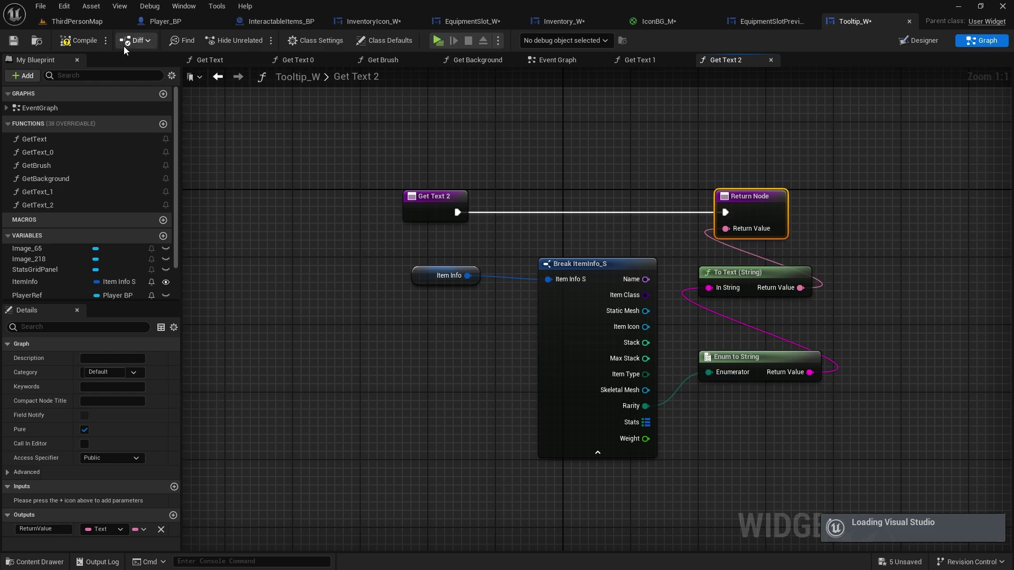
left_click(13, 41)
- In the designer, set the top slot padding of the header's inner border to 0
left_click(918, 40)
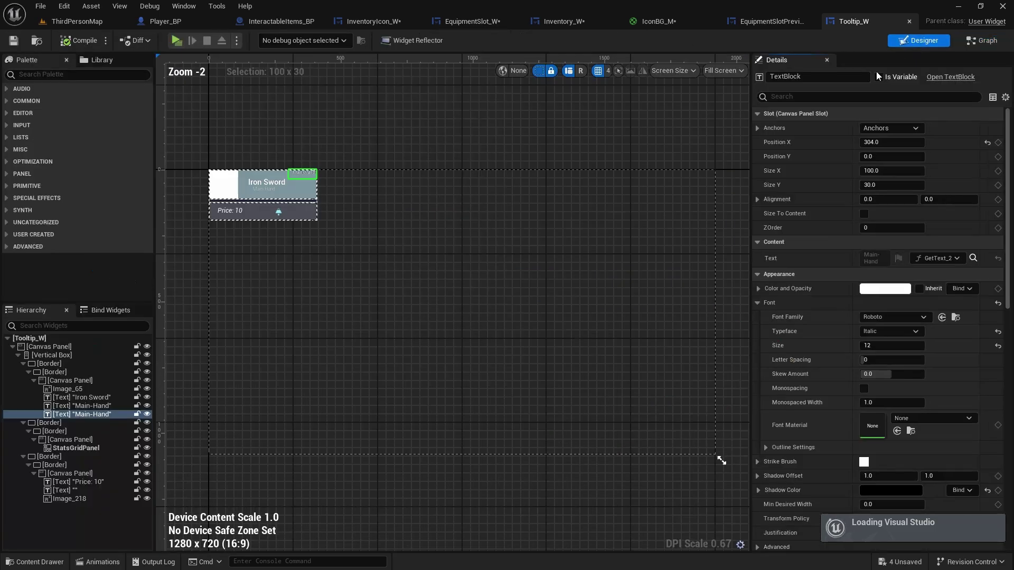
scroll(508, 189, "up", 4)
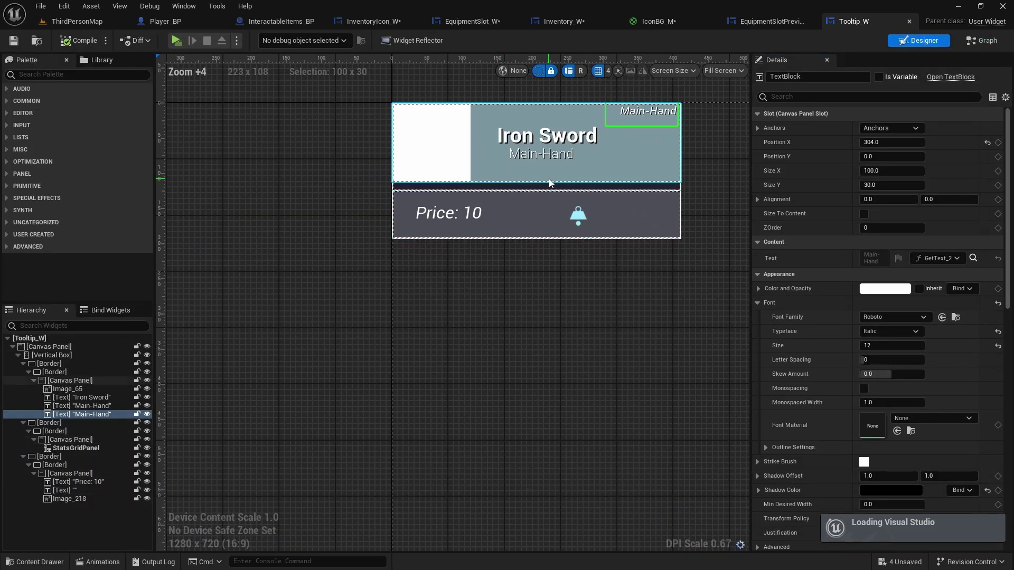
scroll(499, 180, "up", 3)
right_click_drag(580, 281, 539, 332)
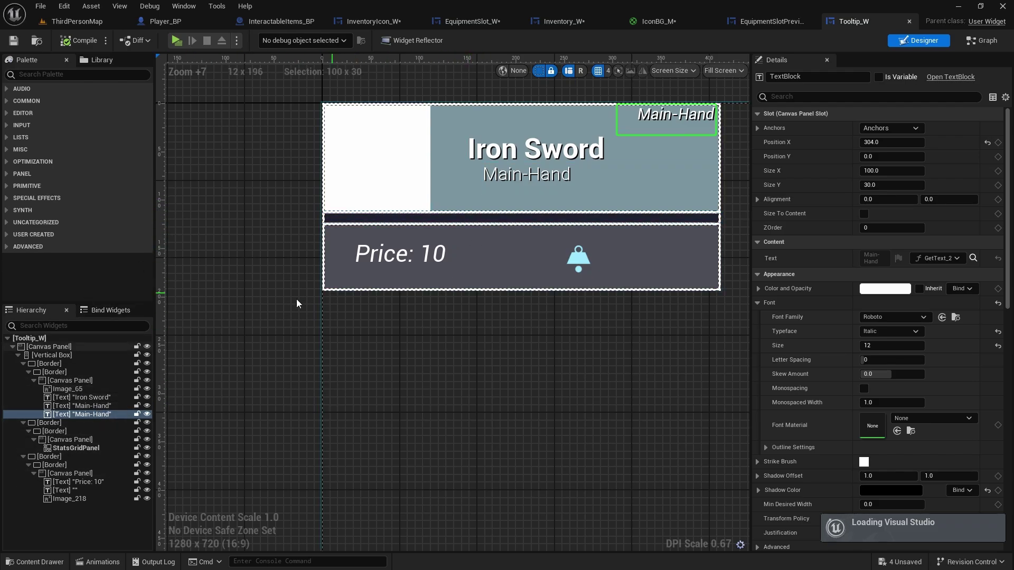
left_click(61, 369)
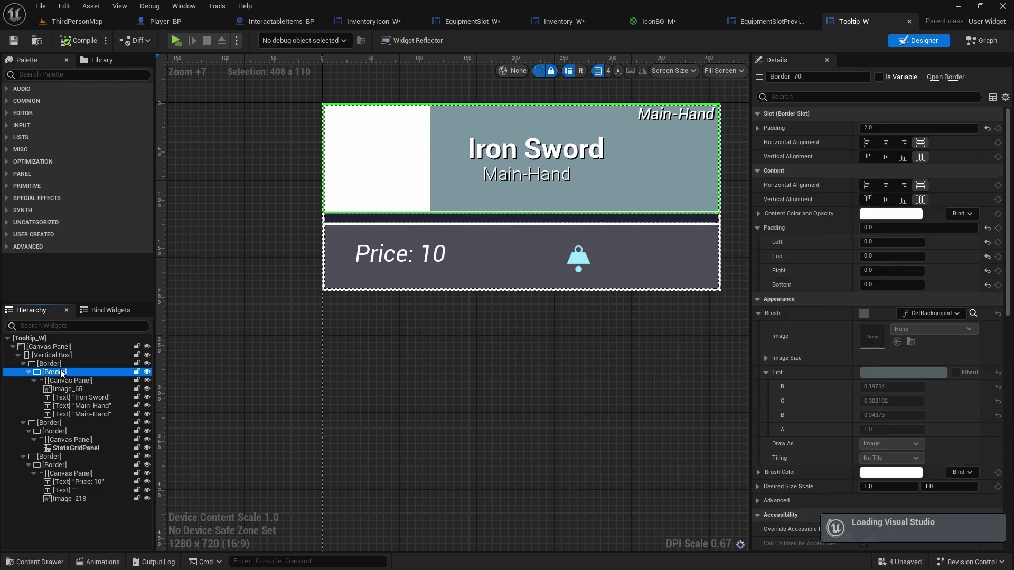
left_click(758, 128)
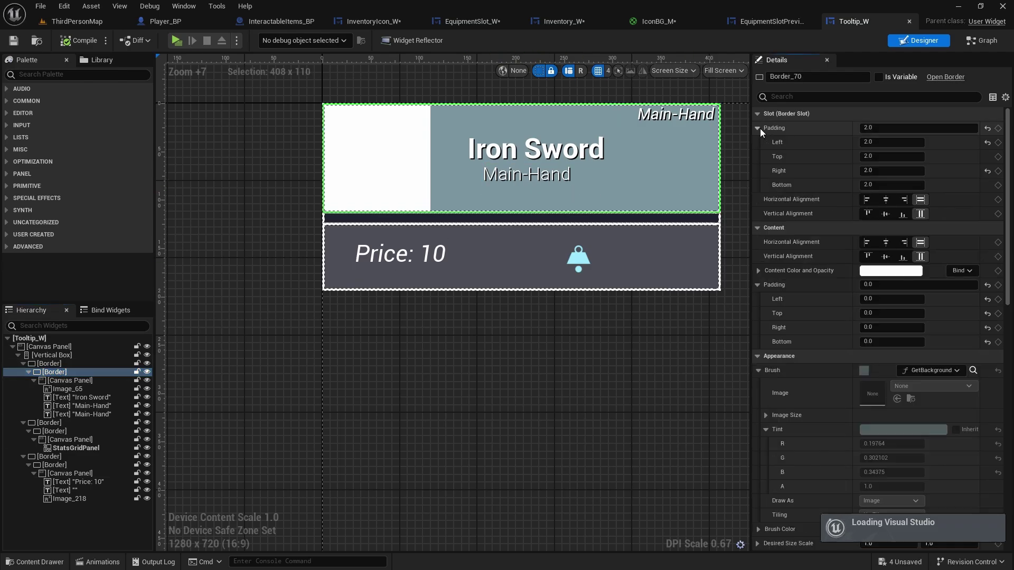
left_click(886, 157)
type("0")
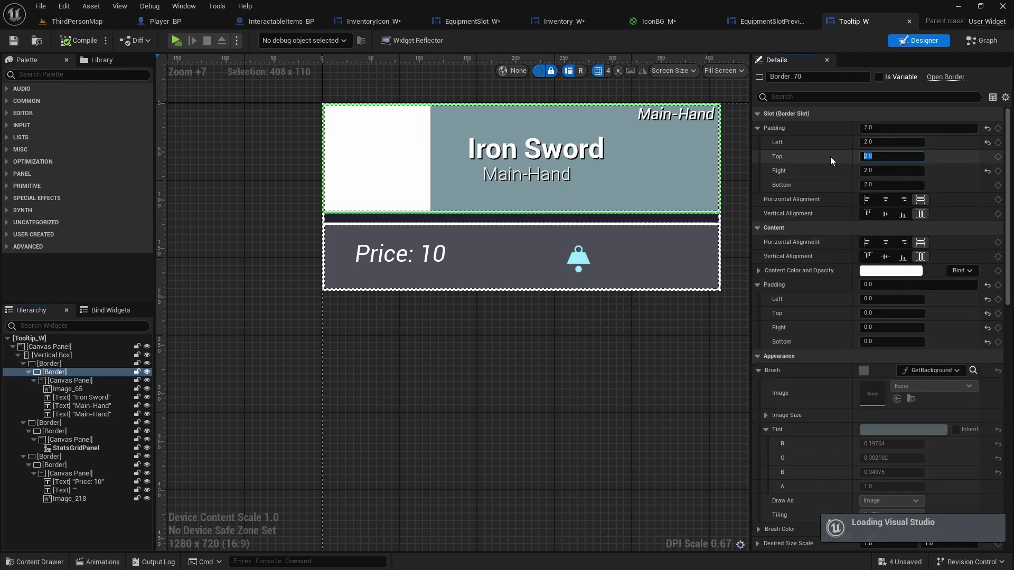
key("Return")
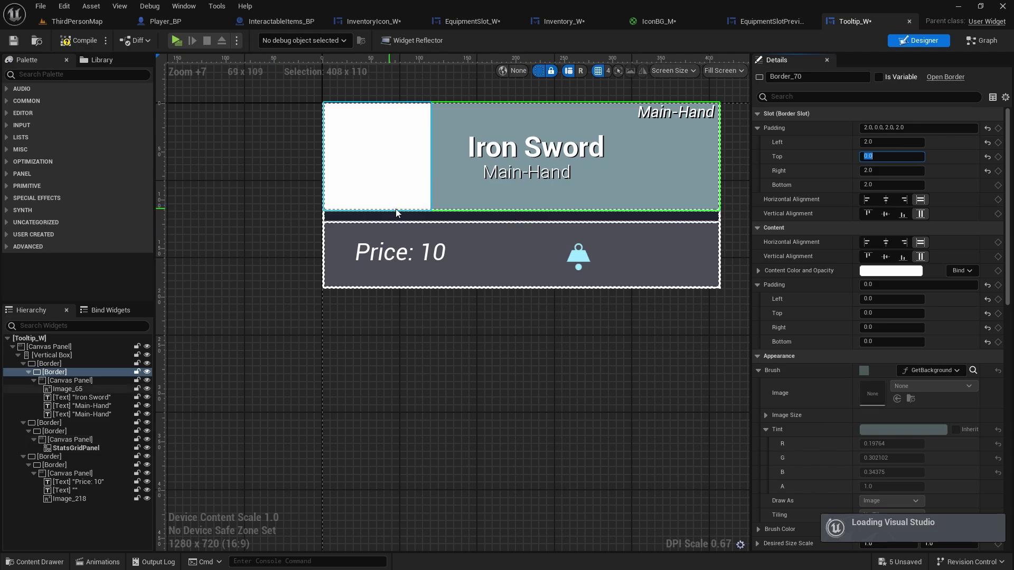
- Set the top content padding of the outer border around the price section to 0
left_click(48, 423)
left_click(48, 458)
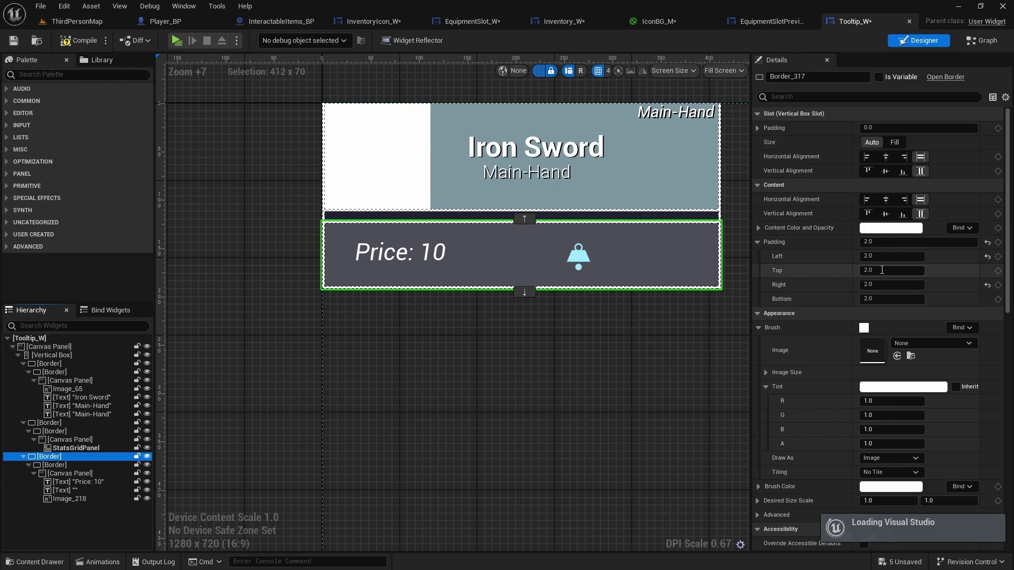
left_click_drag(883, 271, 807, 277)
type("0")
key("Return")
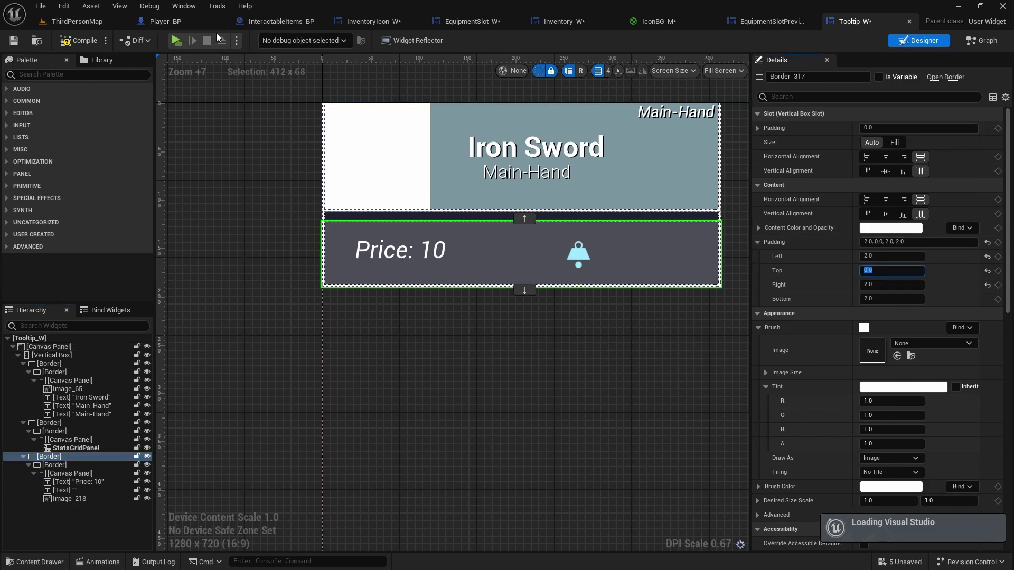
- Play the level, pick up the items and inspect the Iron Sword tooltip with its rarity text in the inventory
left_click(176, 40)
key("w")
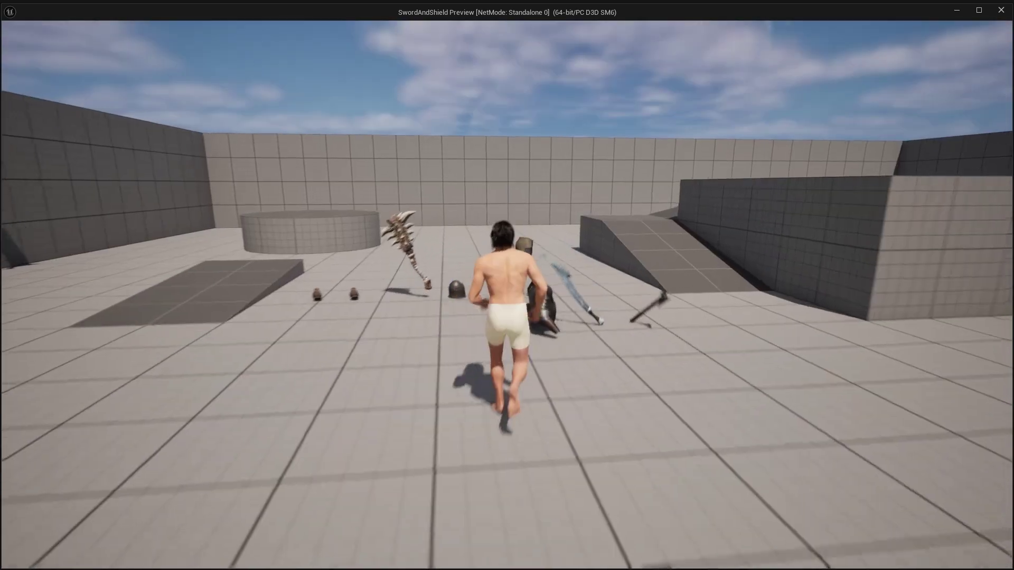
key("e")
key("e")
key("e")
key("e")
key("e")
key("i")
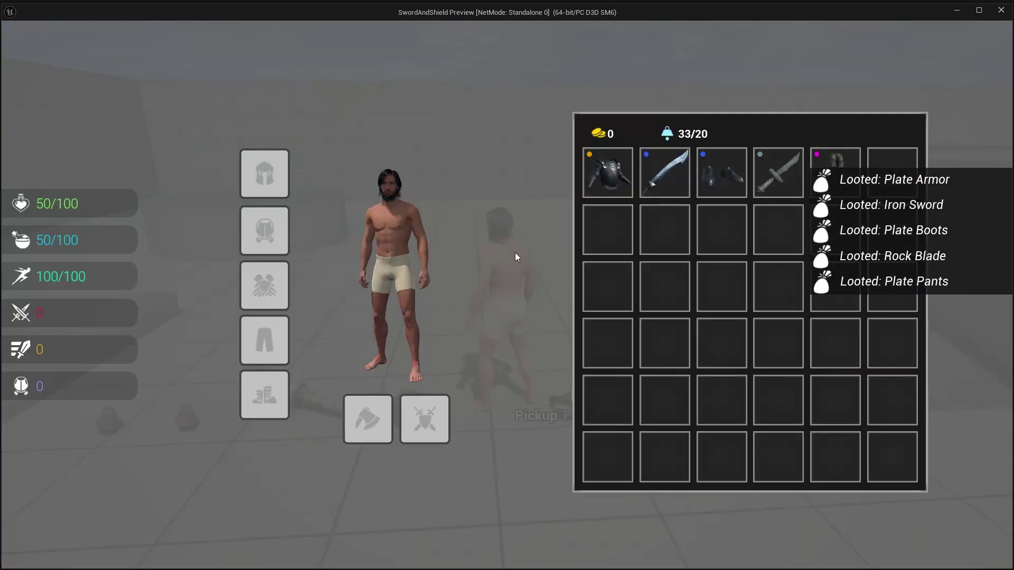
mouse_move(621, 177)
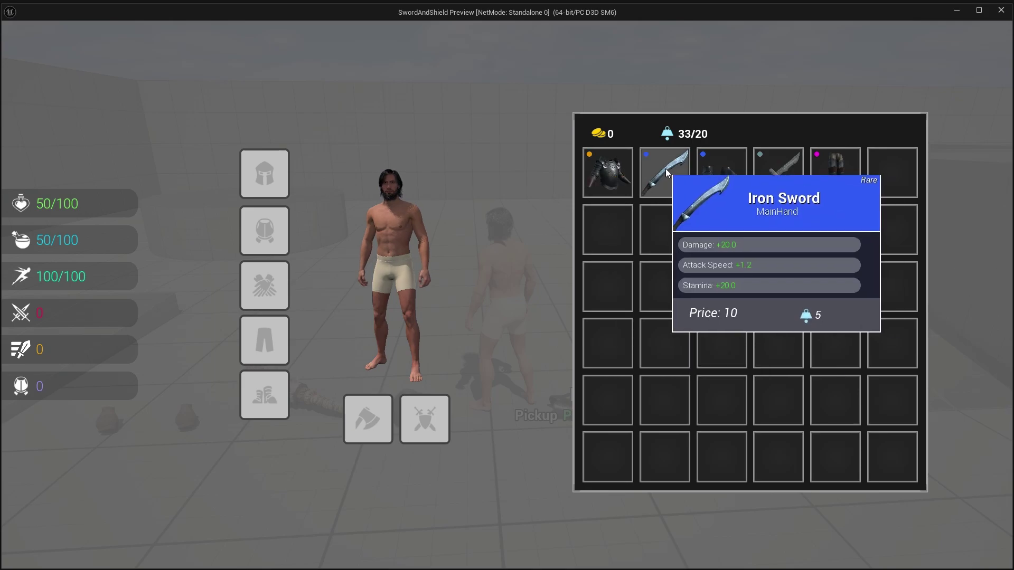
- Inspect the tooltips of the Plate Boots and the item beside them in the inventory
mouse_move(702, 174)
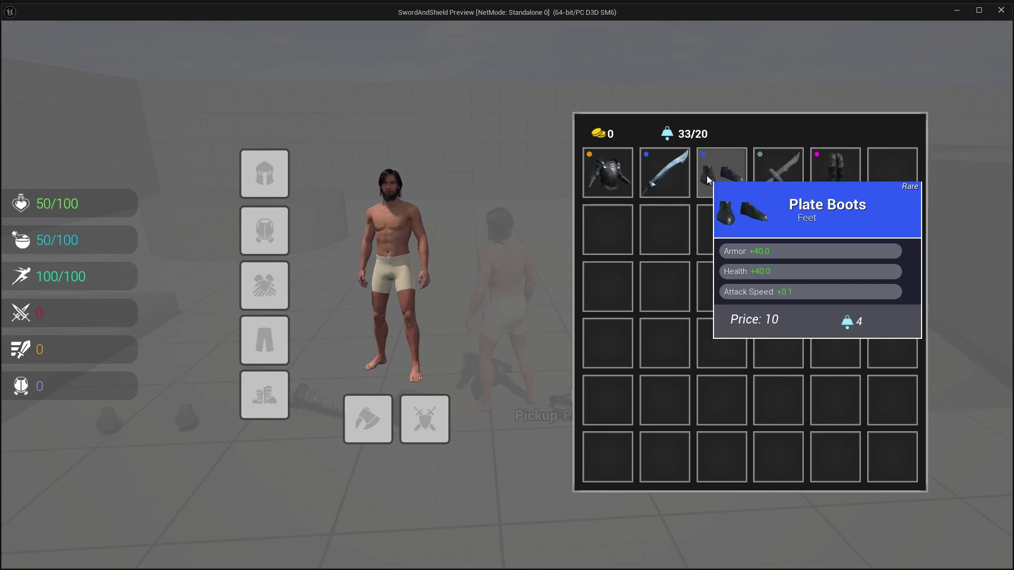
mouse_move(769, 171)
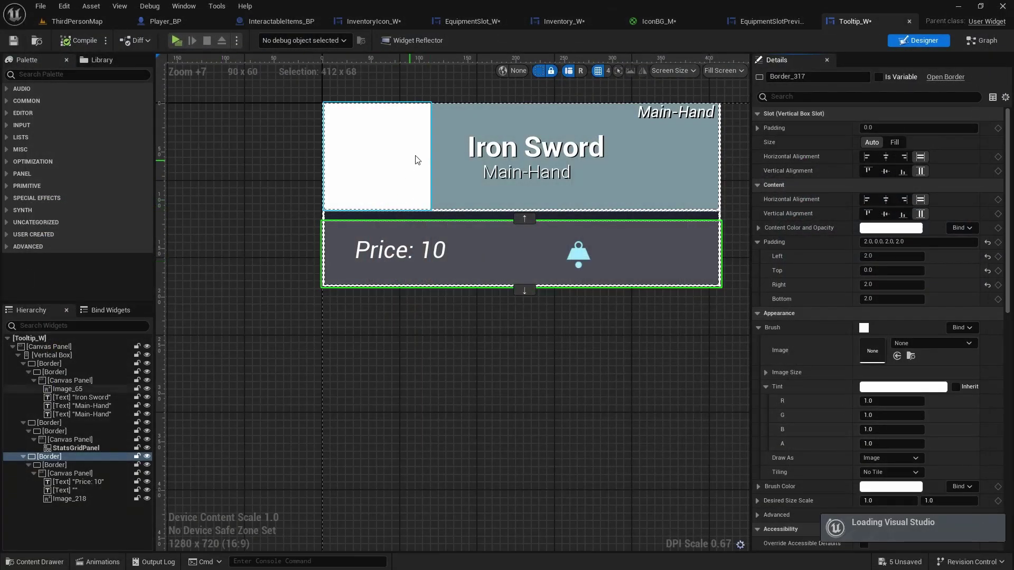
- Set the slot padding of the tooltip header's inner border to 2 at the top and 0 at the bottom
left_click(490, 115)
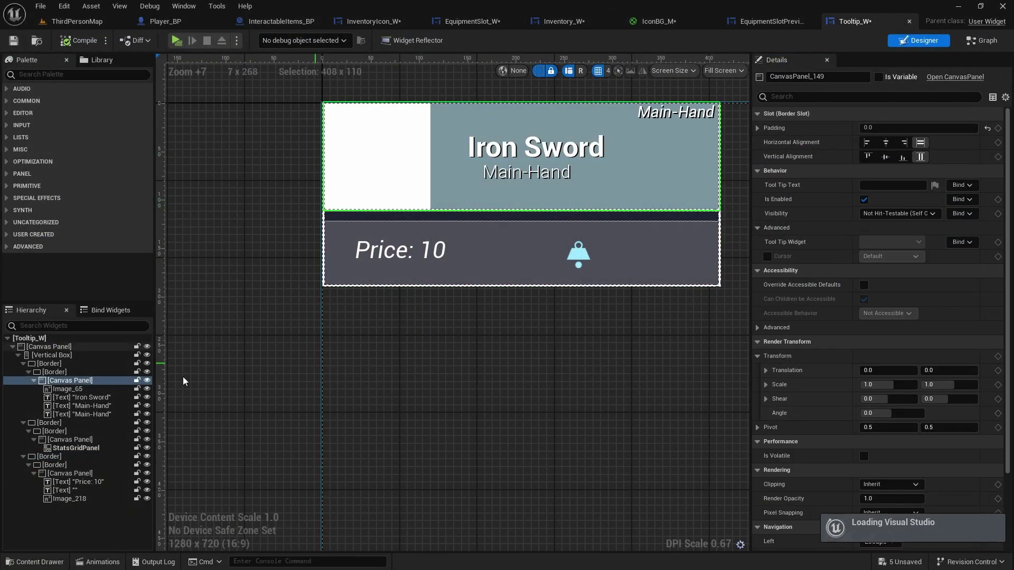
left_click(59, 373)
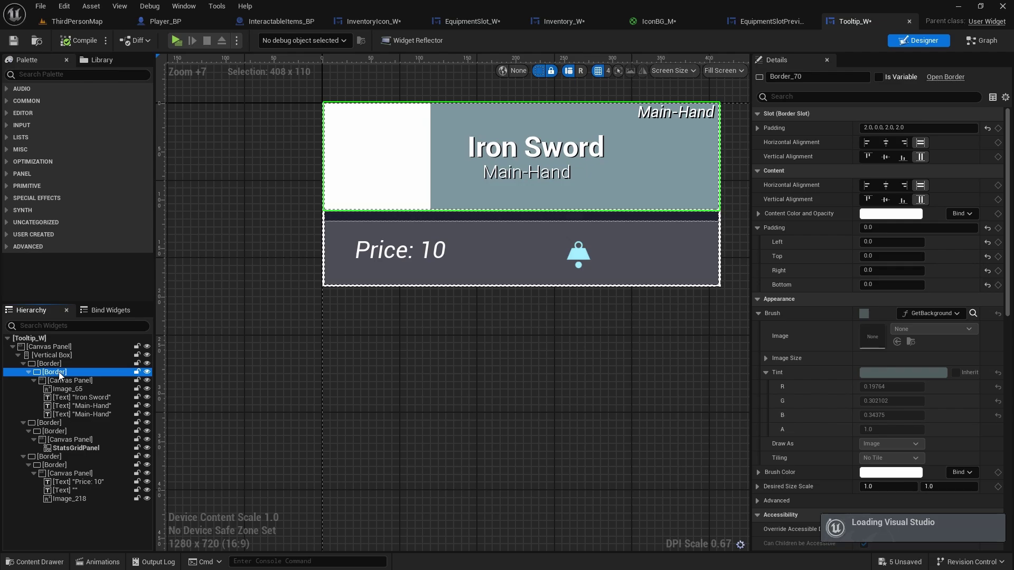
left_click(757, 128)
left_click(870, 156)
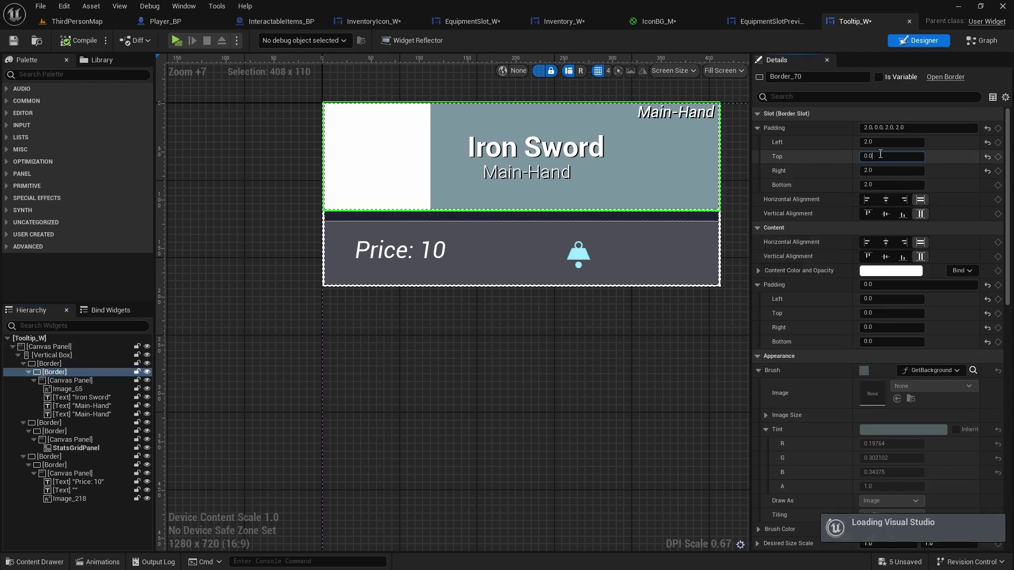
type("2")
left_click(877, 185)
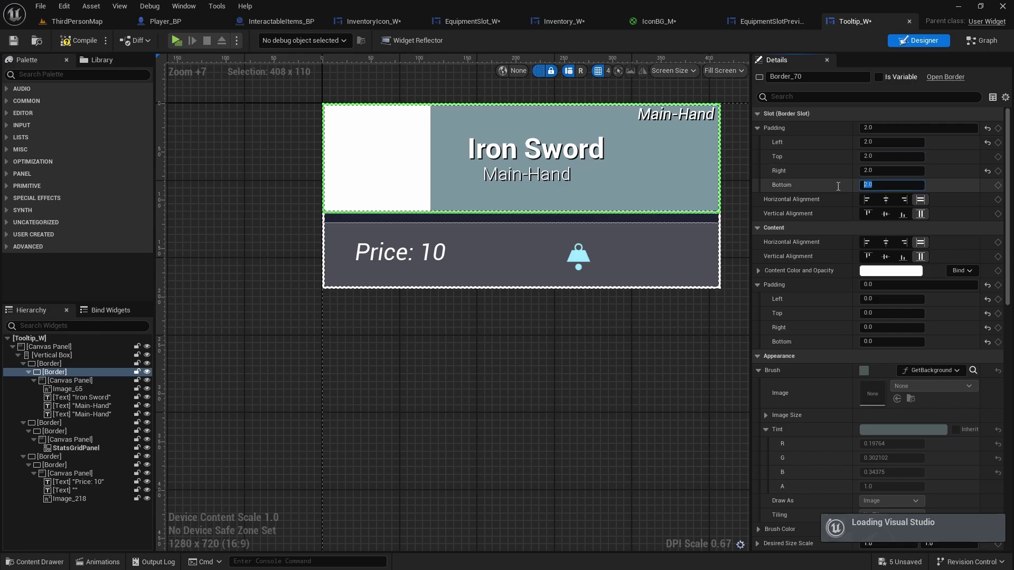
type("0")
key("Return")
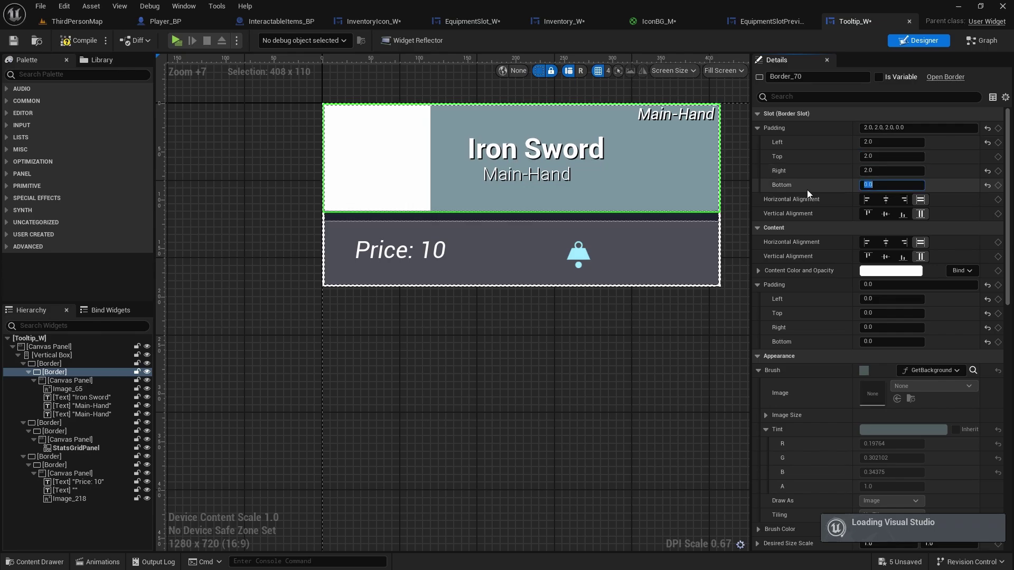
- Lower the rarity label in the tooltip header by setting its Position Y to 8
left_click(665, 121)
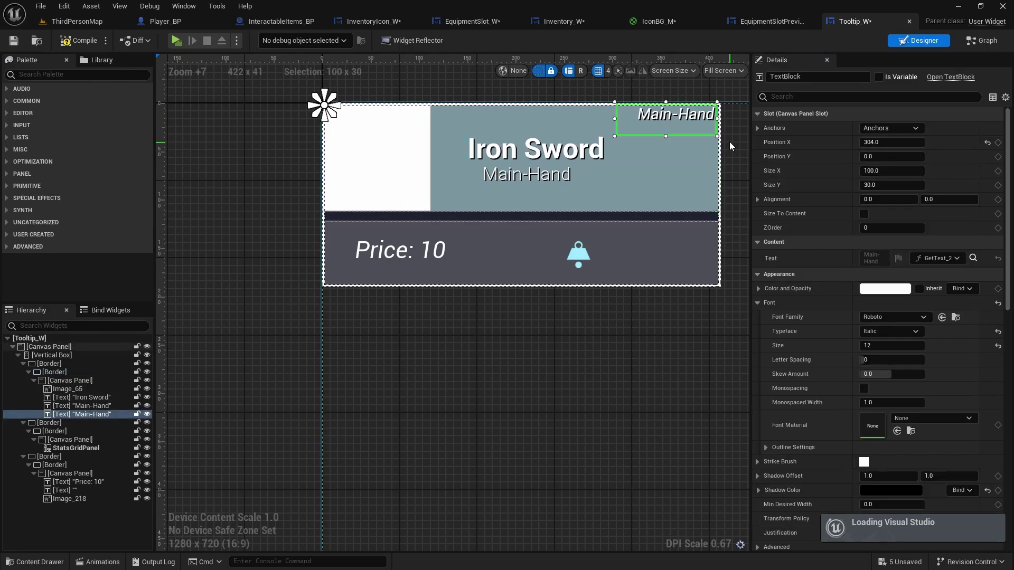
left_click(889, 157)
type("10")
key("Return")
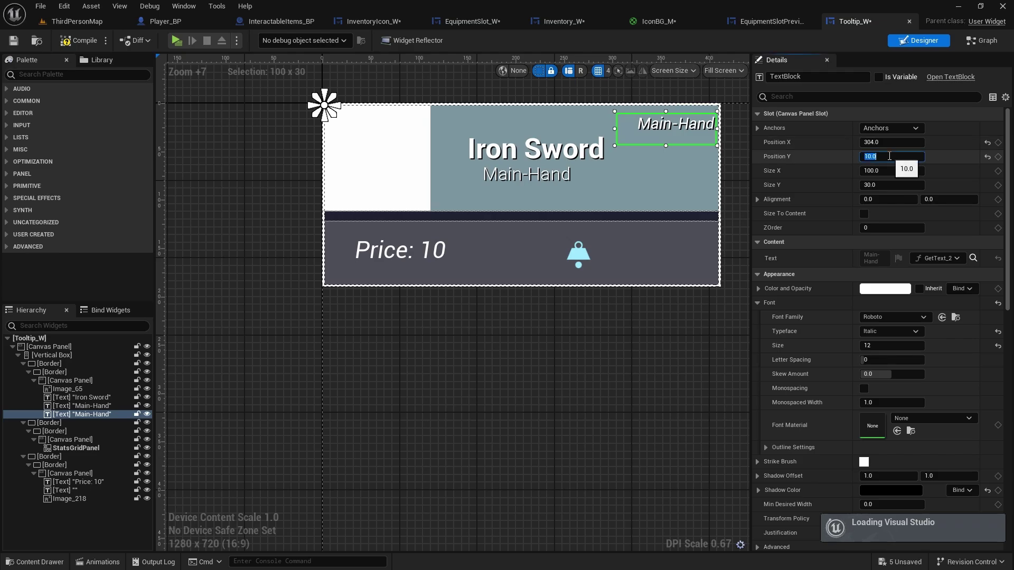
key("Return")
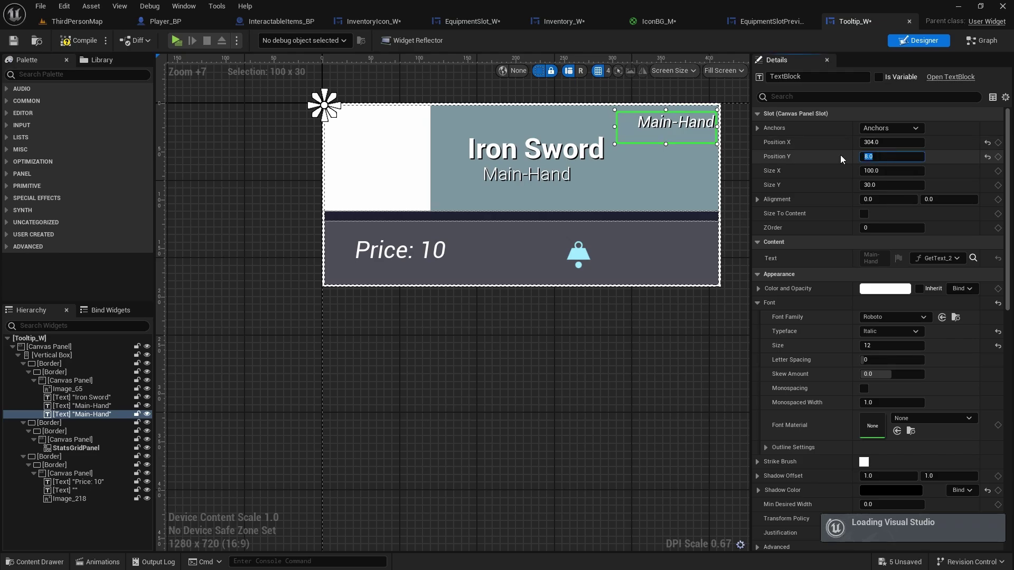
- Play the level, pick up the items and inspect the rarity labels in the inventory tooltips
left_click(177, 41)
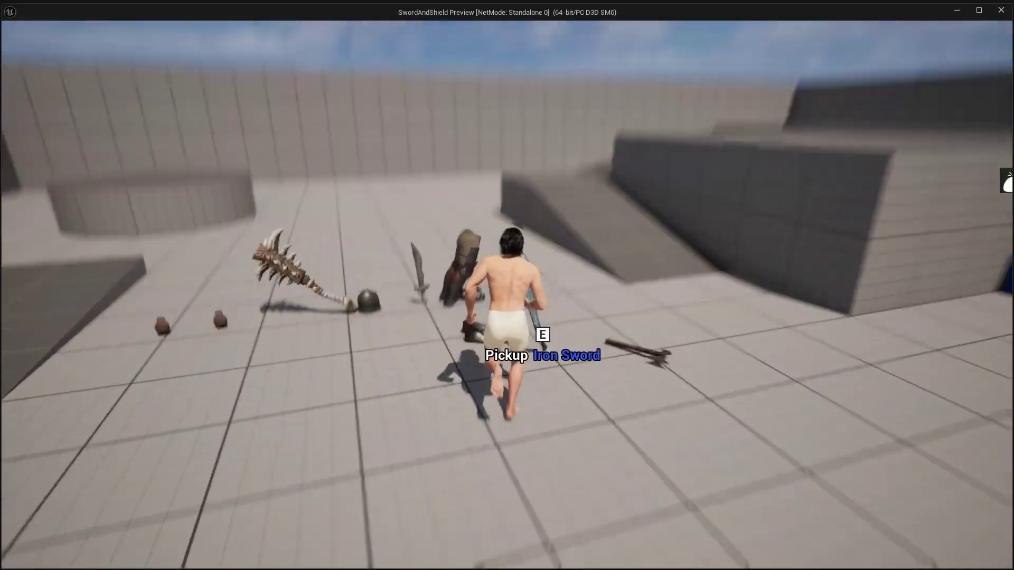
key("e")
key("i")
mouse_move(609, 176)
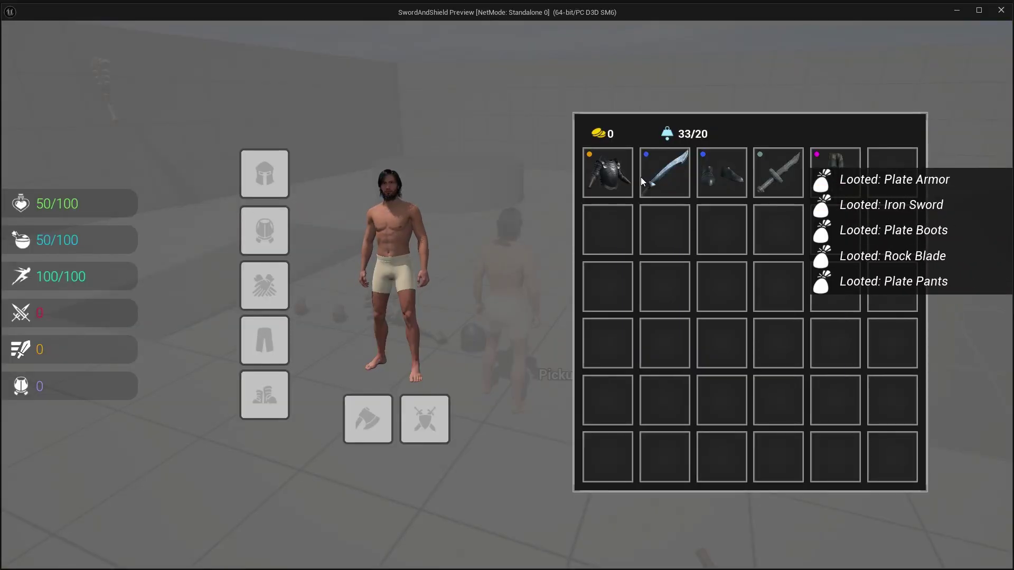
mouse_move(651, 176)
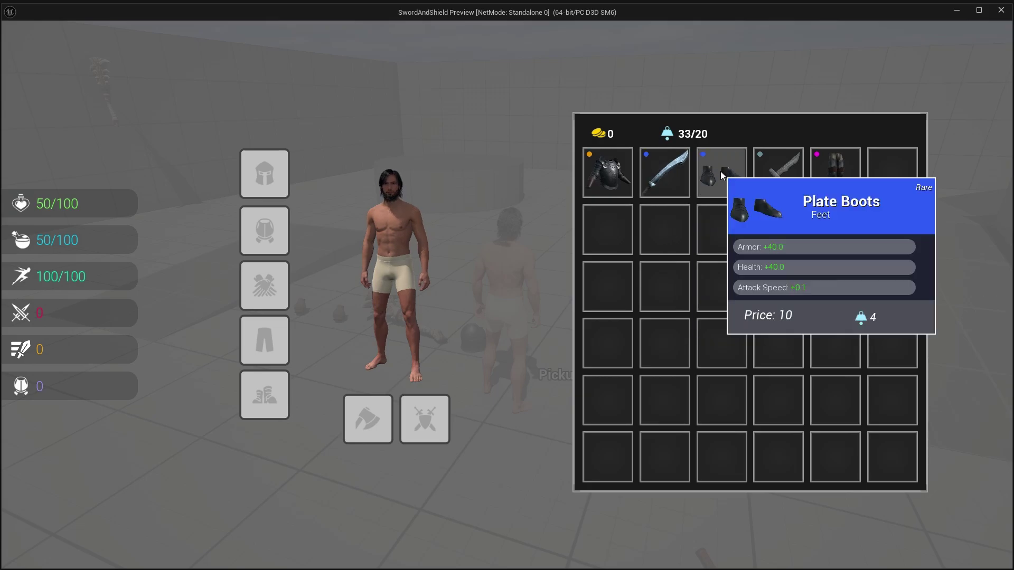
mouse_move(789, 172)
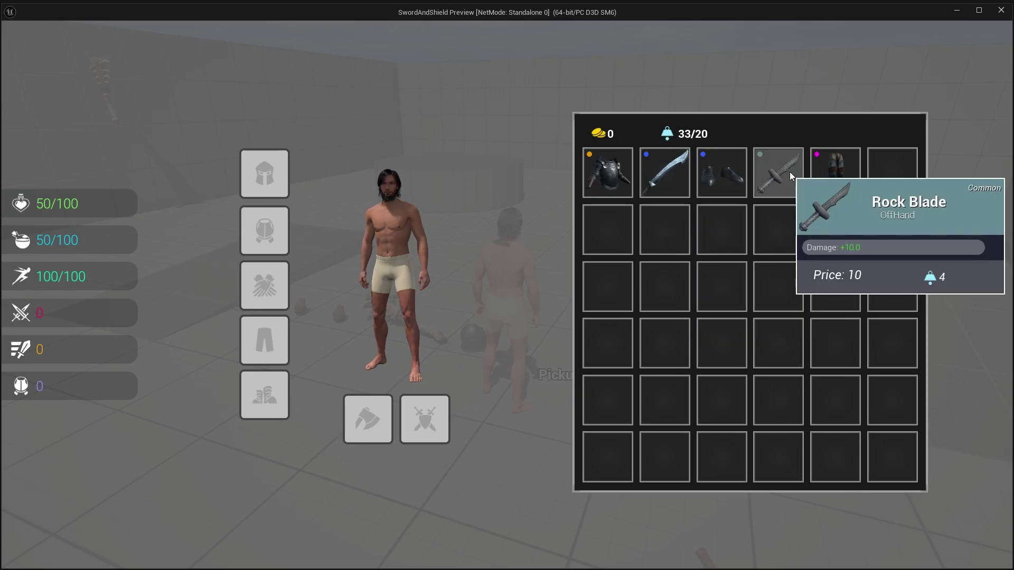
mouse_move(833, 173)
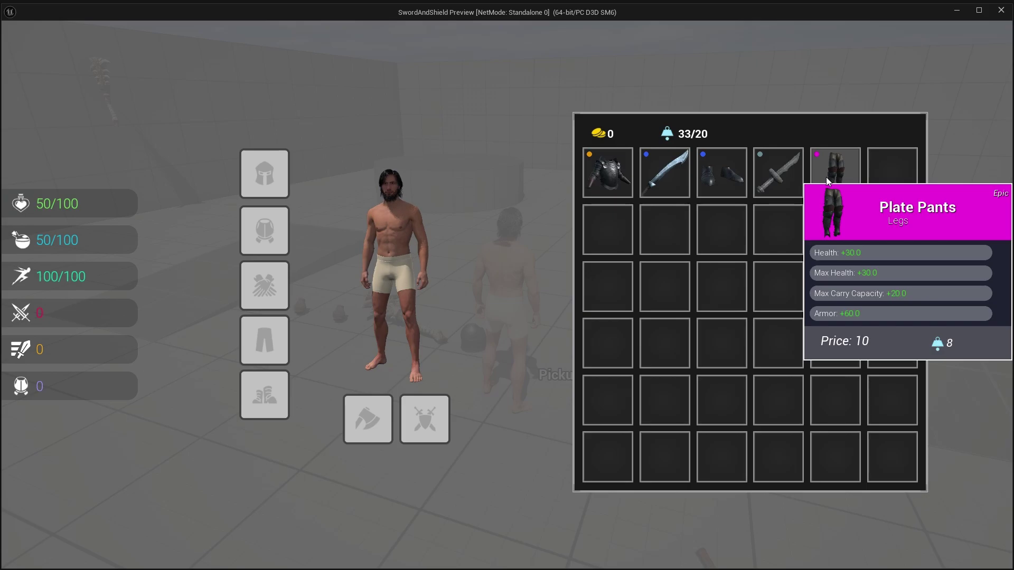
- Equip the Plate Boots and the remaining inventory items, check the equipment slots, and stop playing
right_click(721, 175)
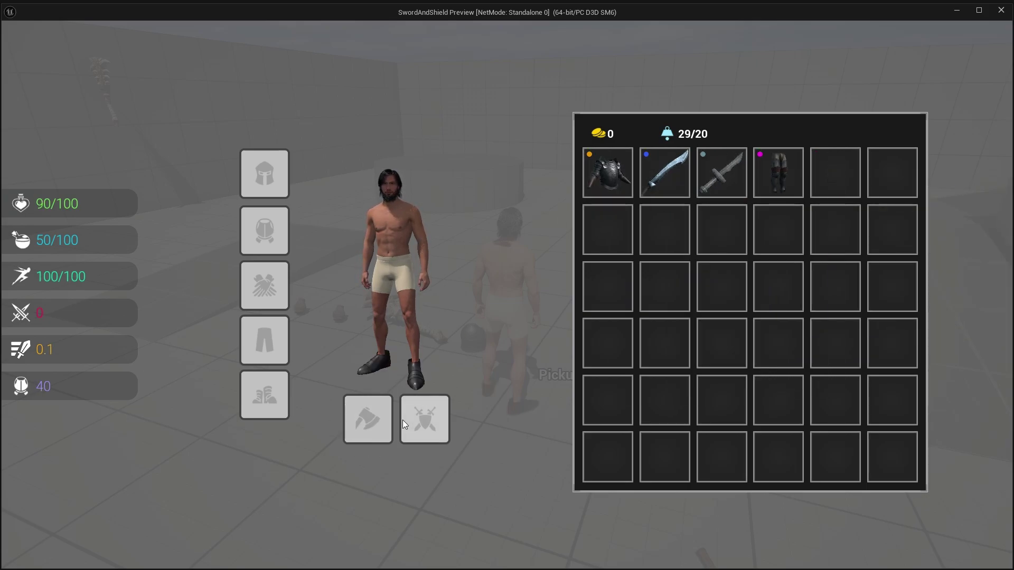
right_click(600, 162)
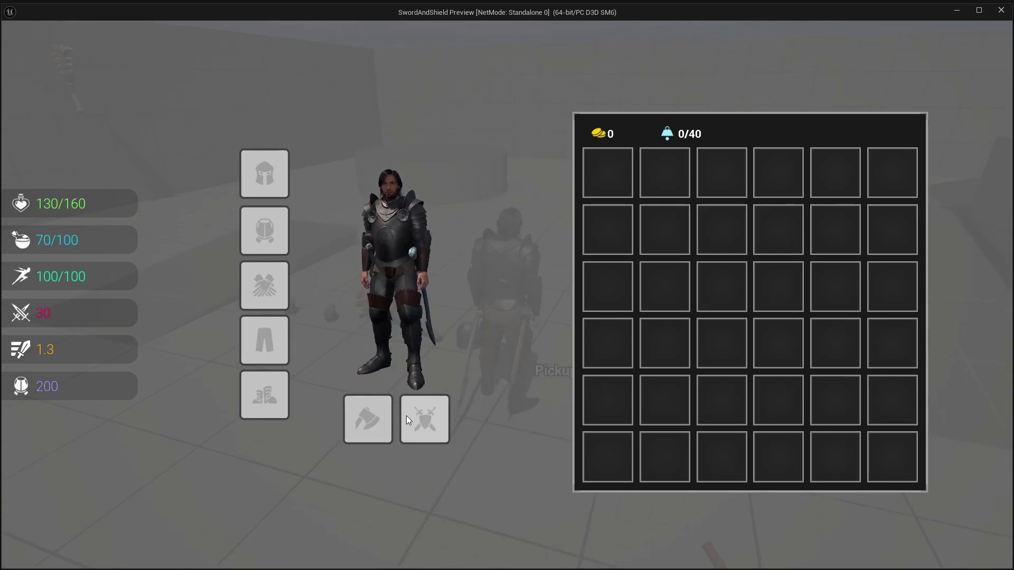
key("i")
key("Escape")
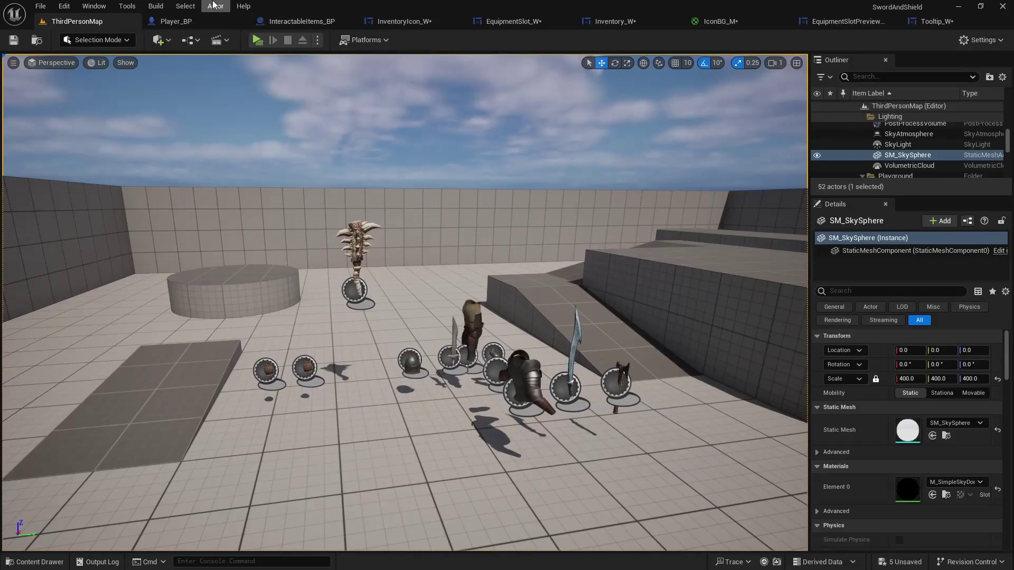
- Check the EquipmentSlot_W designer settings of EquipmentSlotImage, RarityImage and ItemIcon, including their visibility
left_click(467, 21)
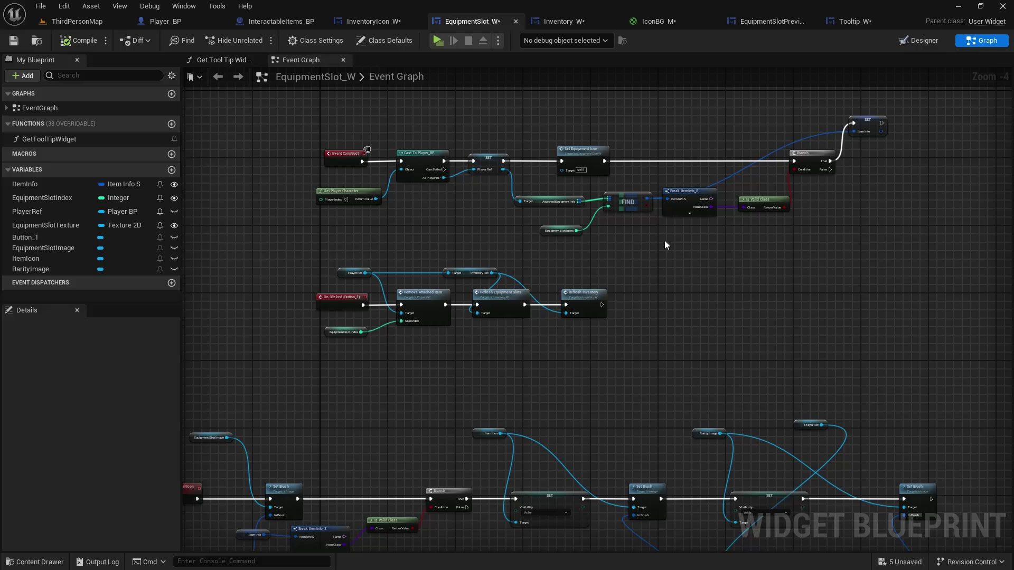
scroll(622, 278, "up", 2)
scroll(581, 293, "down", 3)
right_click_drag(581, 294, 729, 75)
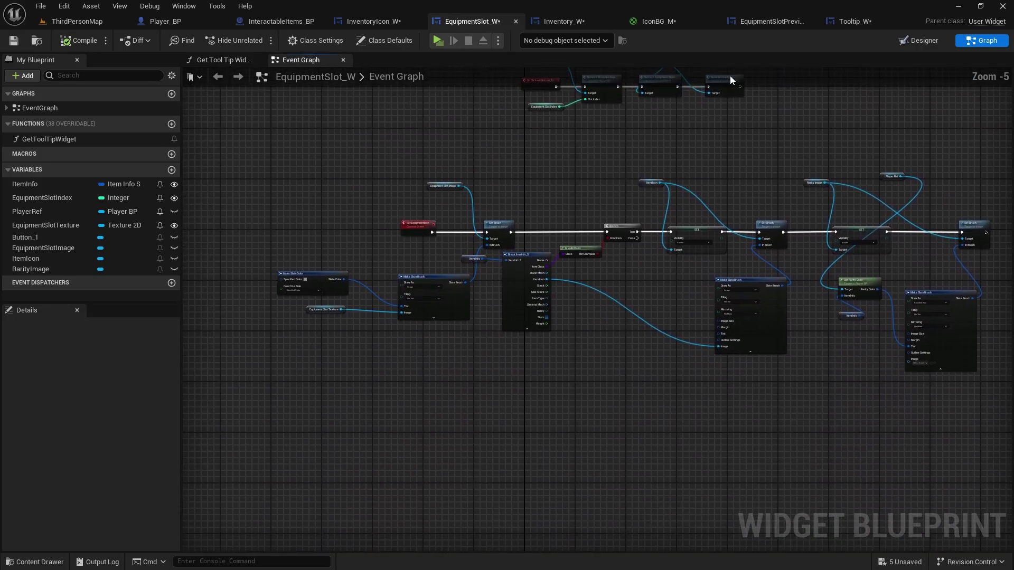
left_click(919, 40)
scroll(528, 311, "up", 4)
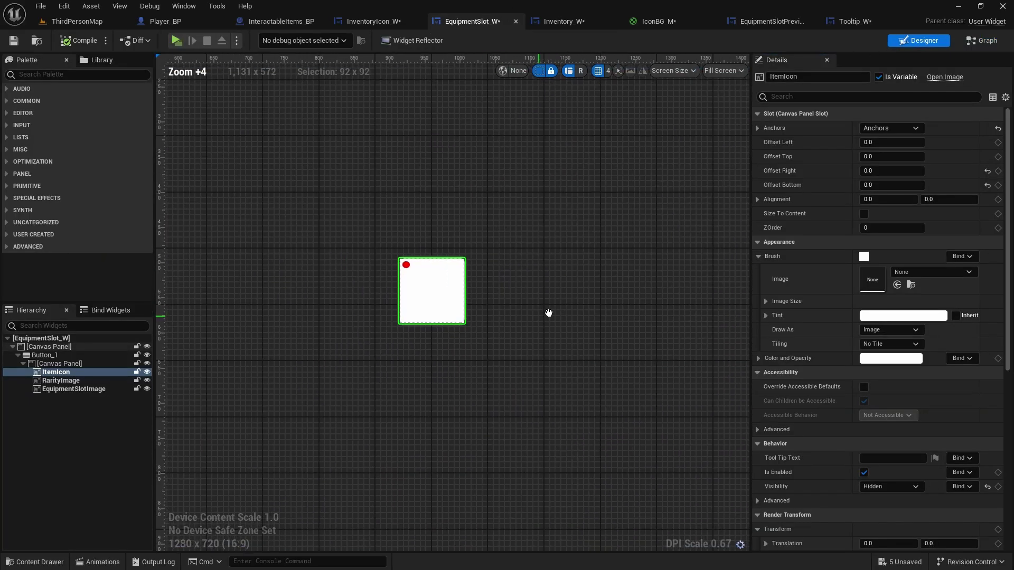
left_click(73, 389)
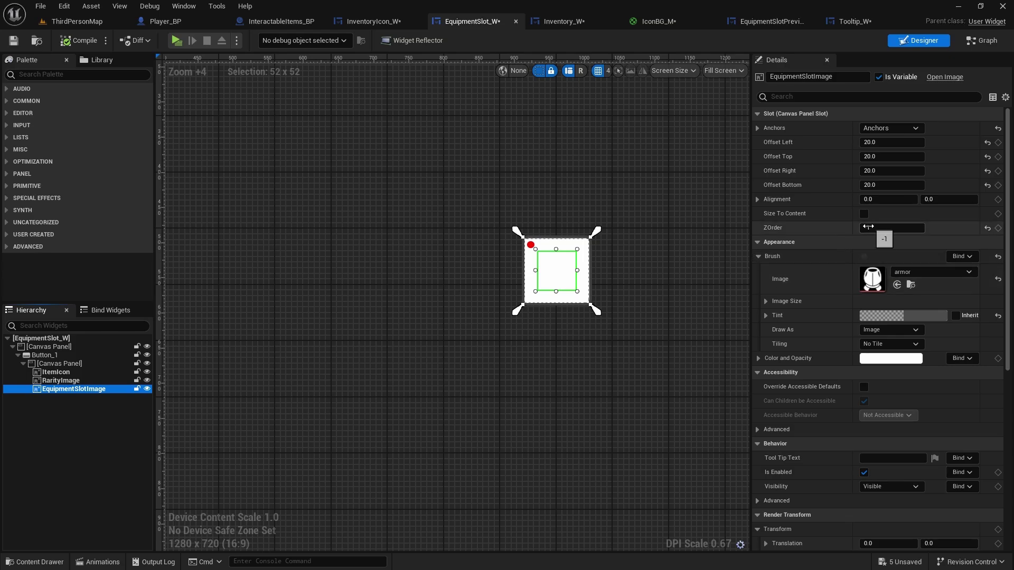
left_click(62, 380)
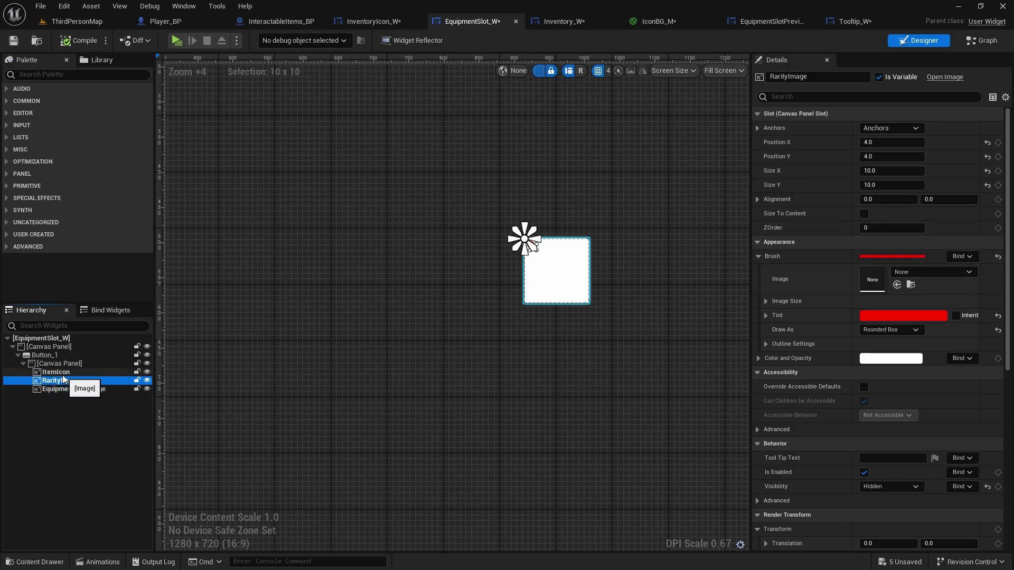
left_click(63, 374)
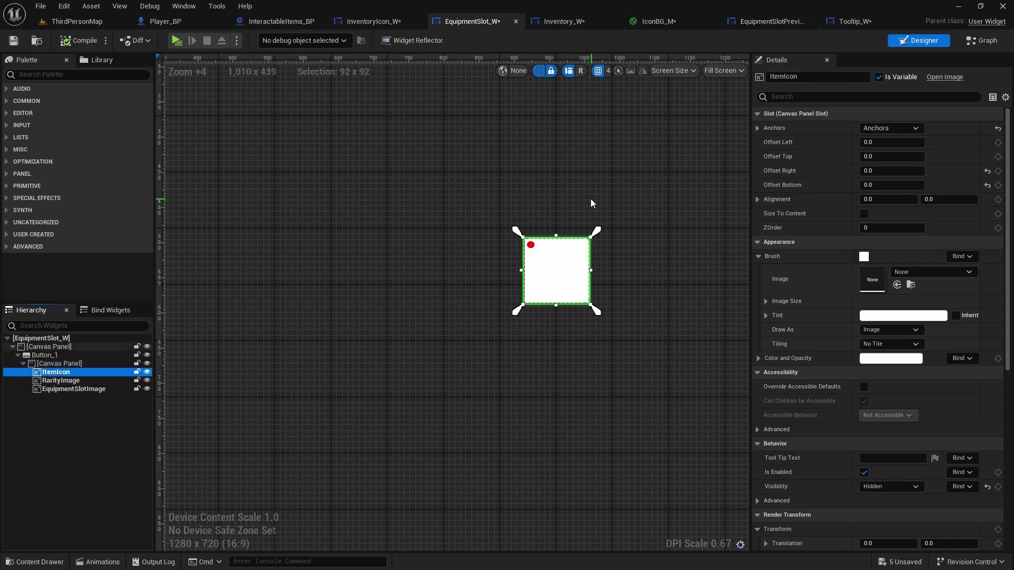
scroll(590, 199, "up", 1)
- Examine the order of the Set Equipment Icon call, the validity Branch and the Item Info SET in the Event Construct chain
left_click(978, 43)
scroll(548, 298, "up", 2)
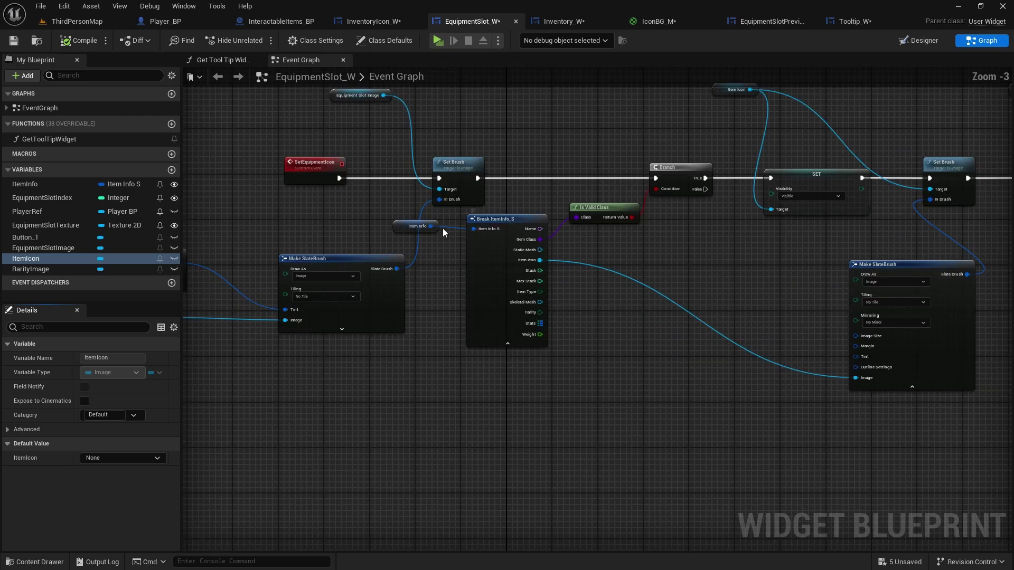
scroll(676, 294, "down", 2)
right_click_drag(679, 294, 480, 439)
scroll(688, 274, "up", 2)
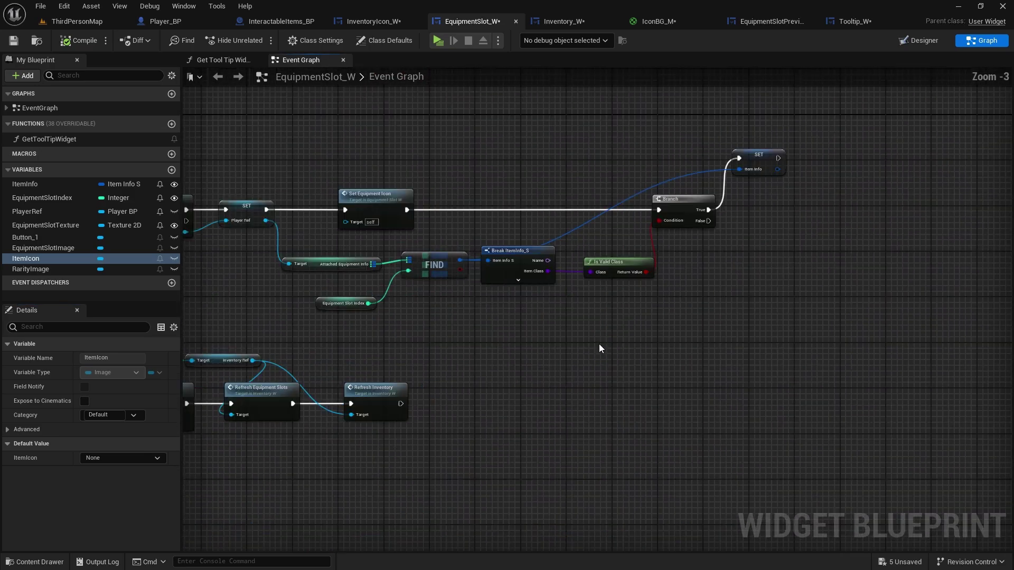
right_click_drag(530, 305, 645, 304)
scroll(678, 236, "down", 1)
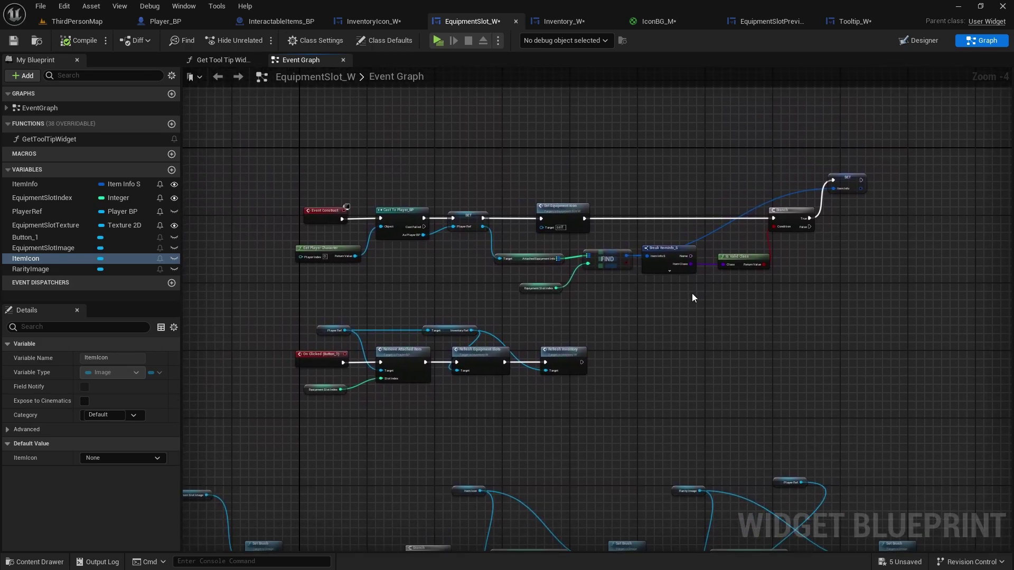
scroll(692, 293, "up", 2)
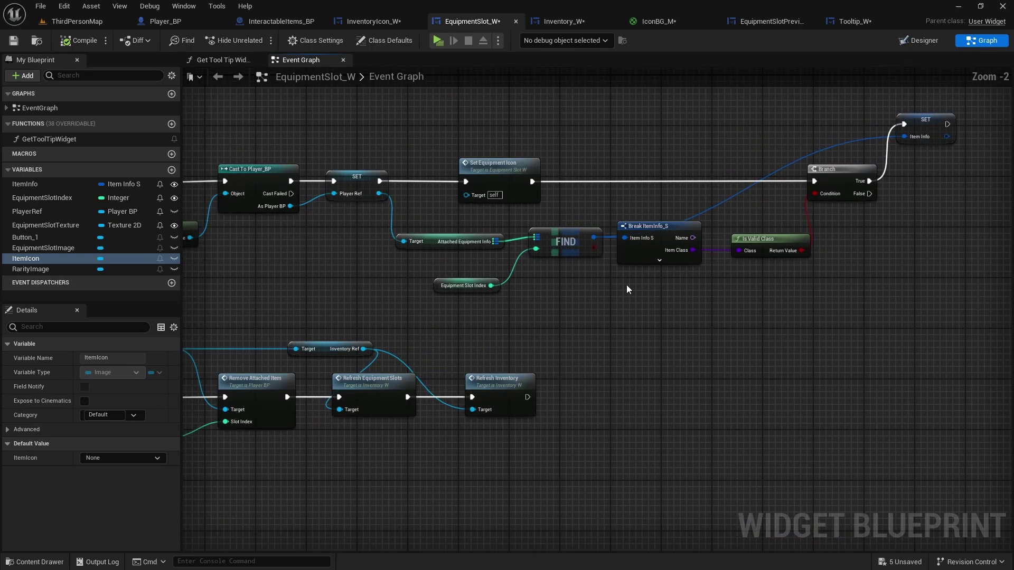
left_click(926, 130)
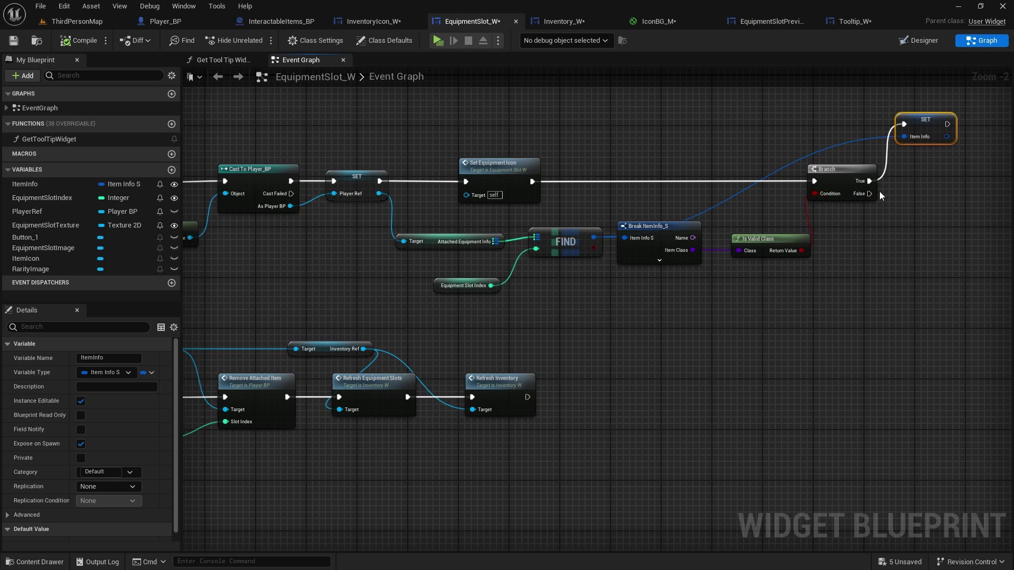
scroll(788, 323, "down", 2)
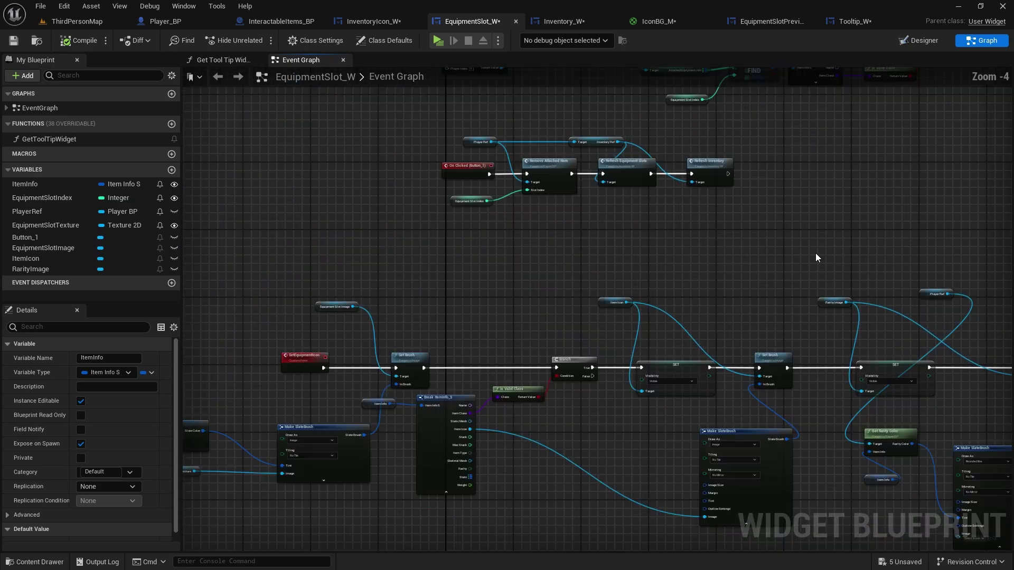
right_click_drag(815, 253, 734, 401)
- Follow the Set Equipment Icon call to its custom event, review that logic, and return to the call in the Event Construct chain
double_click(695, 164)
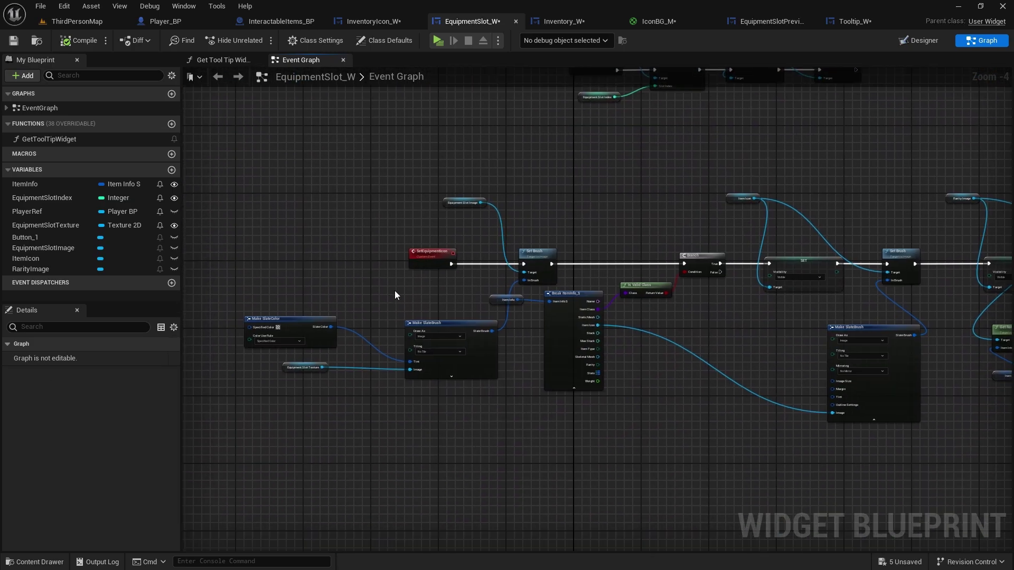
scroll(763, 164, "down", 1)
right_click_drag(769, 187, 538, 262)
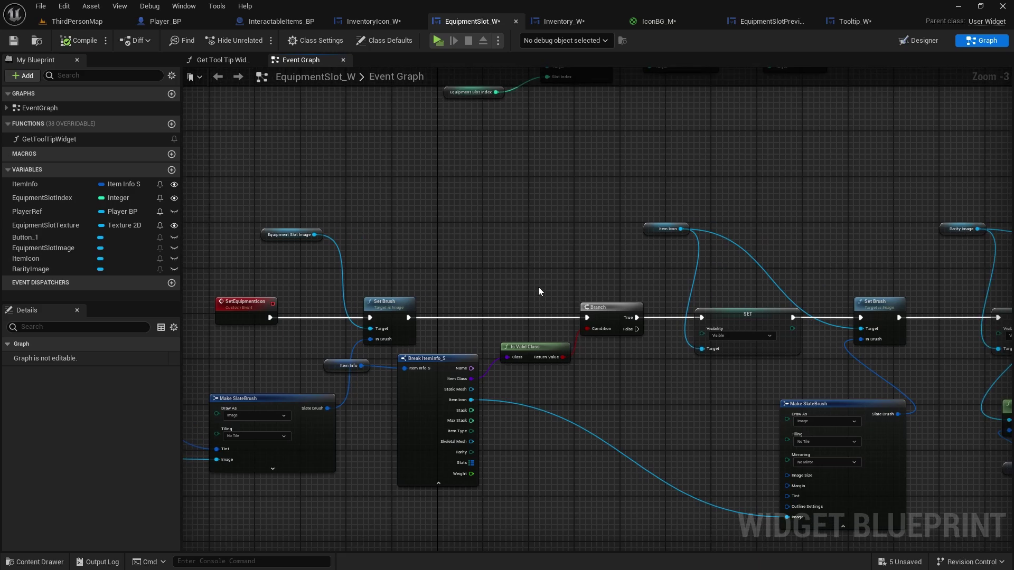
scroll(538, 290, "down", 1)
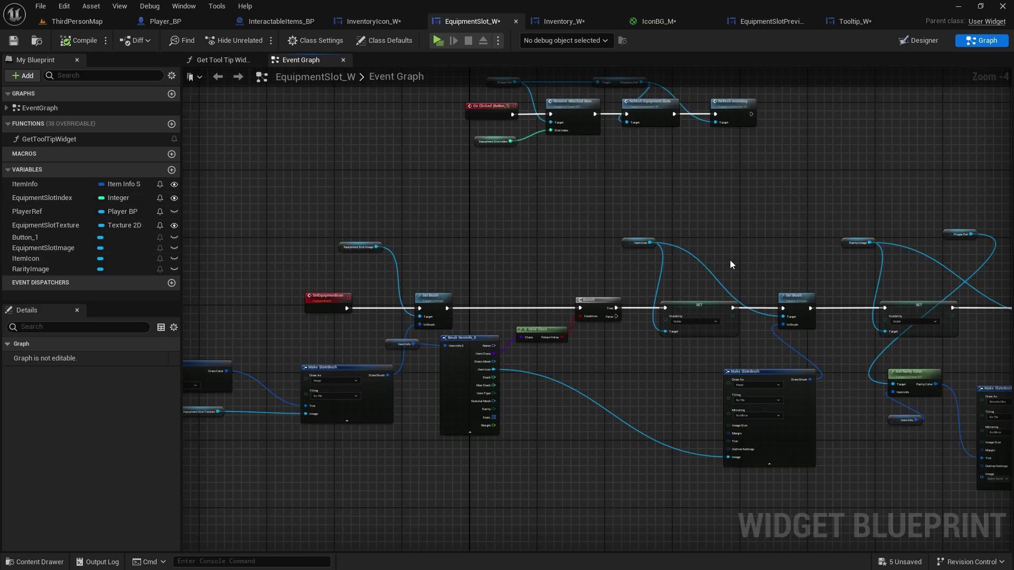
right_click_drag(792, 311, 671, 485)
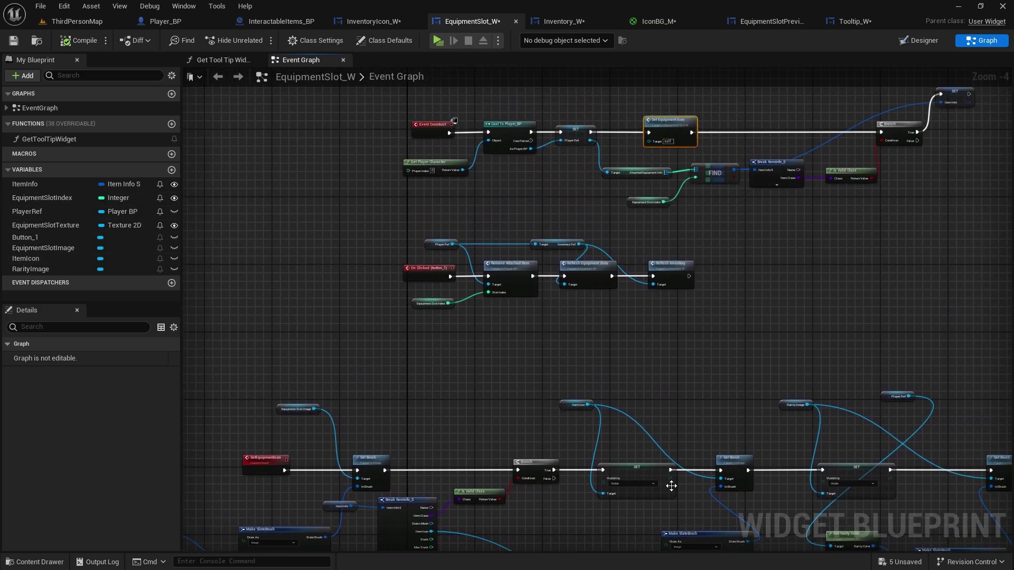
right_click_drag(744, 207, 669, 402)
scroll(604, 327, "up", 4)
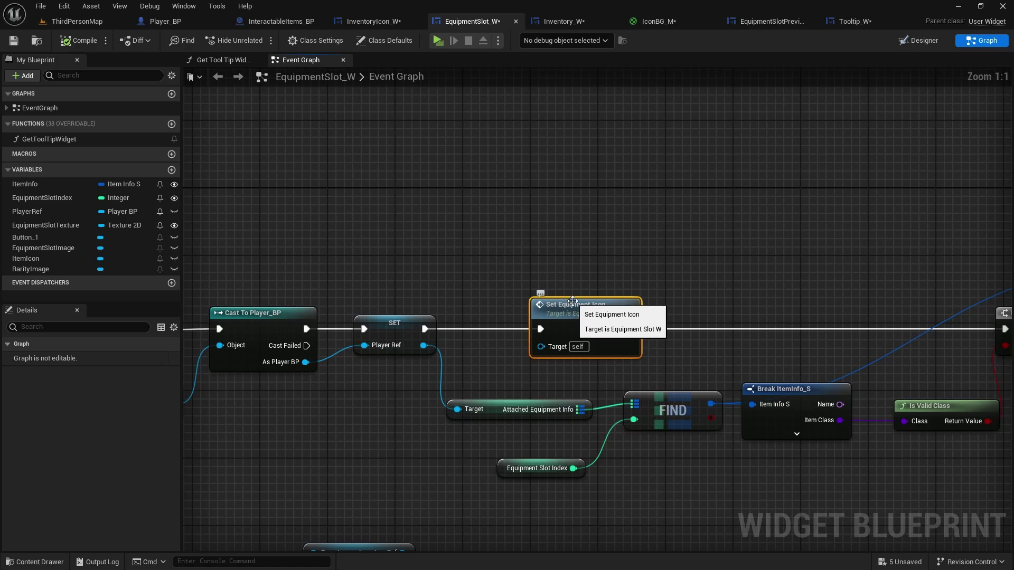
- Move the Set Equipment Icon call to the end of the Event Construct chain and connect it after the Item Info SET node
key("Delete")
right_click_drag(705, 259, 377, 247)
right_click_drag(912, 259, 768, 290)
key("ctrl+v")
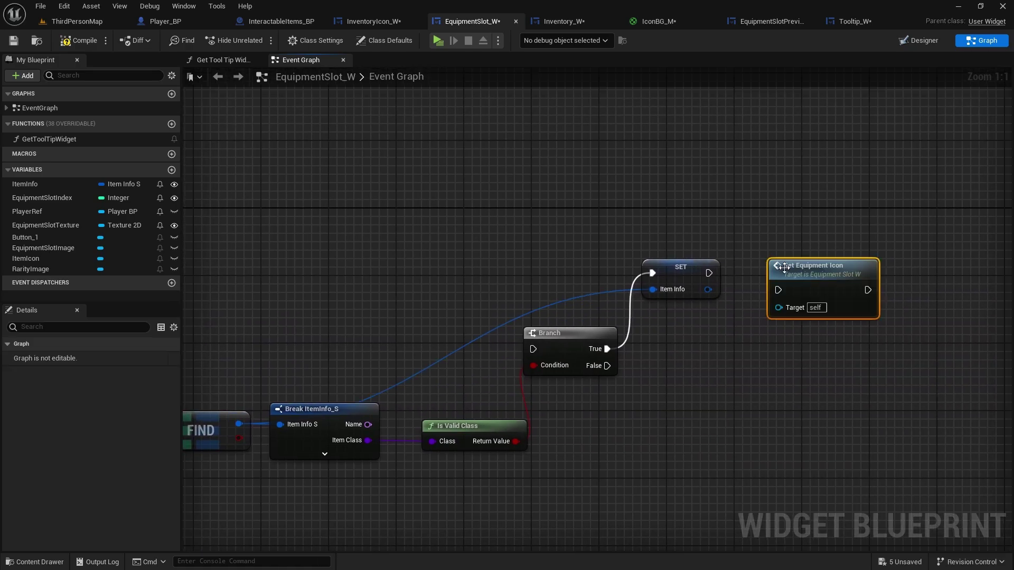
left_click_drag(794, 275, 775, 256)
left_click_drag(709, 273, 761, 265)
left_click_drag(786, 248, 786, 257)
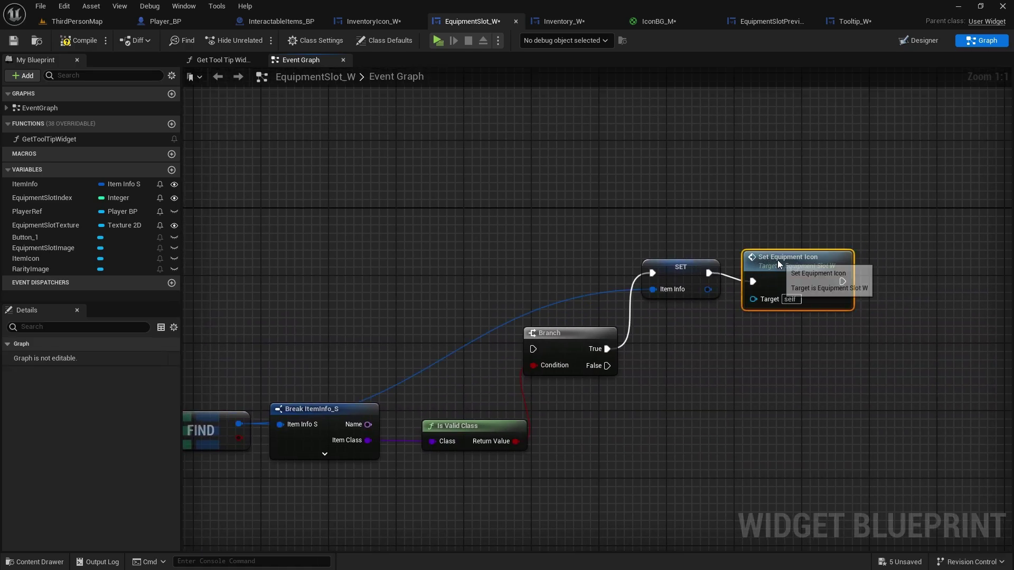
- Move the Equipment Slot Image Set Brush with its Make SlateBrush, Make SlateColor, image and texture nodes from SetEquipmentIcon to the Event Construct area
scroll(844, 333, "down", 5)
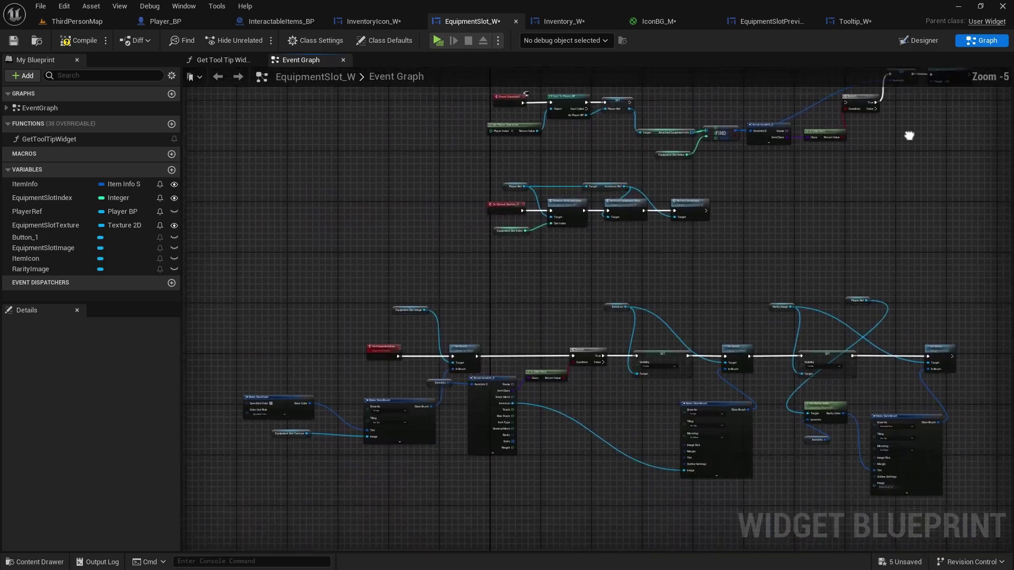
scroll(598, 374, "up", 3)
scroll(426, 407, "down", 1)
left_click_drag(378, 344, 621, 229)
left_click(718, 172, "ctrl")
left_click(615, 95, "ctrl")
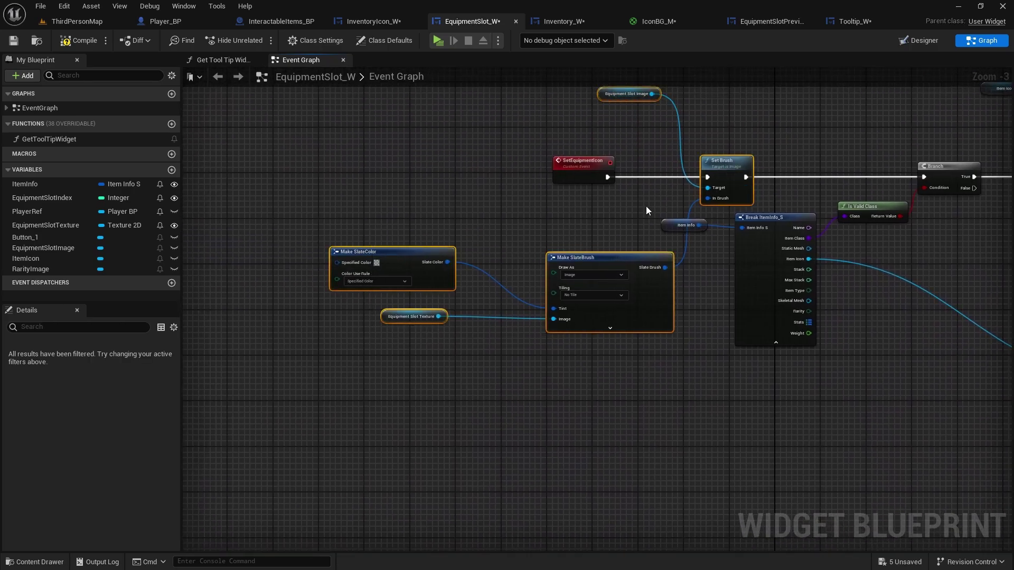
key("Delete")
mouse_move(813, 154)
right_mouse_down()
mouse_move(589, 462)
mouse_move(331, 336)
right_mouse_up()
key("ctrl+z")
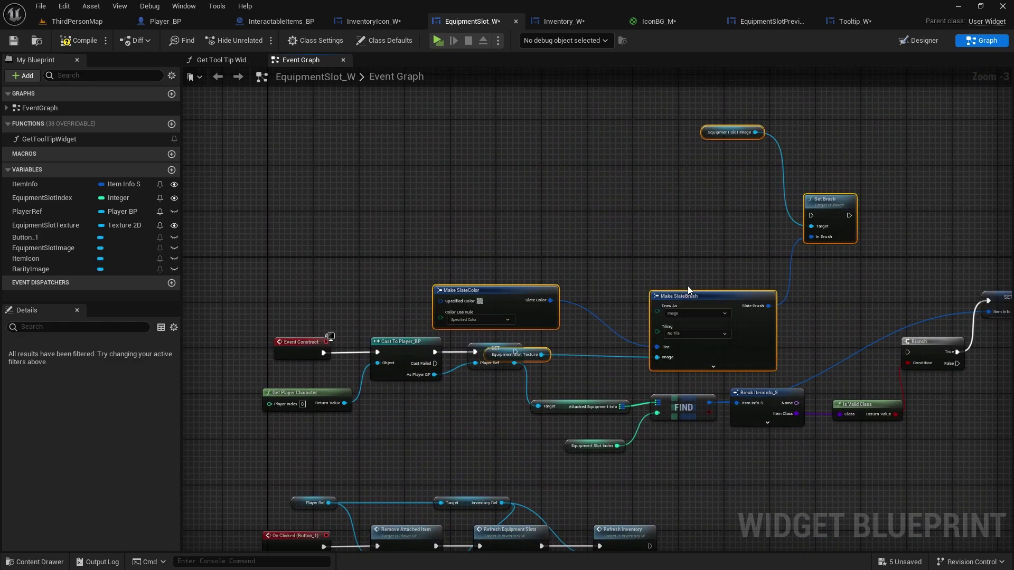
- Arrange the pasted brush nodes above the chain and wire Set Brush between the Player Ref SET and the Branch
left_click_drag(675, 296, 698, 255)
mouse_move(515, 352)
left_mouse_down()
mouse_move(604, 326)
mouse_move(823, 226)
mouse_move(835, 172)
left_mouse_up()
mouse_move(845, 157)
left_mouse_down()
mouse_move(790, 207)
mouse_move(698, 178)
mouse_move(720, 140)
mouse_move(776, 242)
mouse_move(667, 359)
left_mouse_up()
left_click(823, 213)
right_click_drag(711, 343, 554, 341)
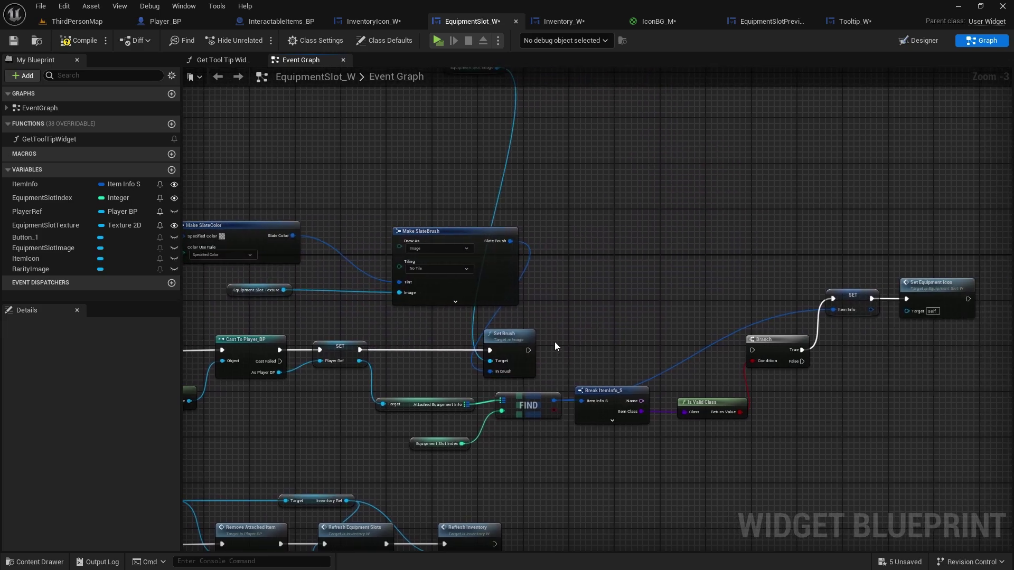
left_click_drag(527, 351, 752, 349)
- Reposition the Equipment Slot Image getter just above the Make SlateColor and Make SlateBrush nodes
right_click_drag(471, 243, 558, 220)
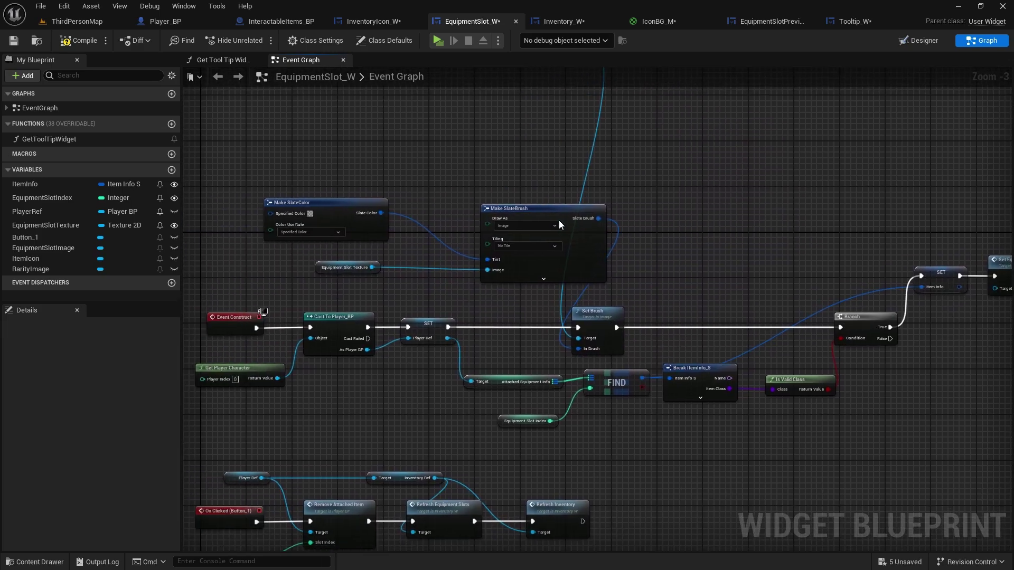
scroll(575, 158, "up", 1)
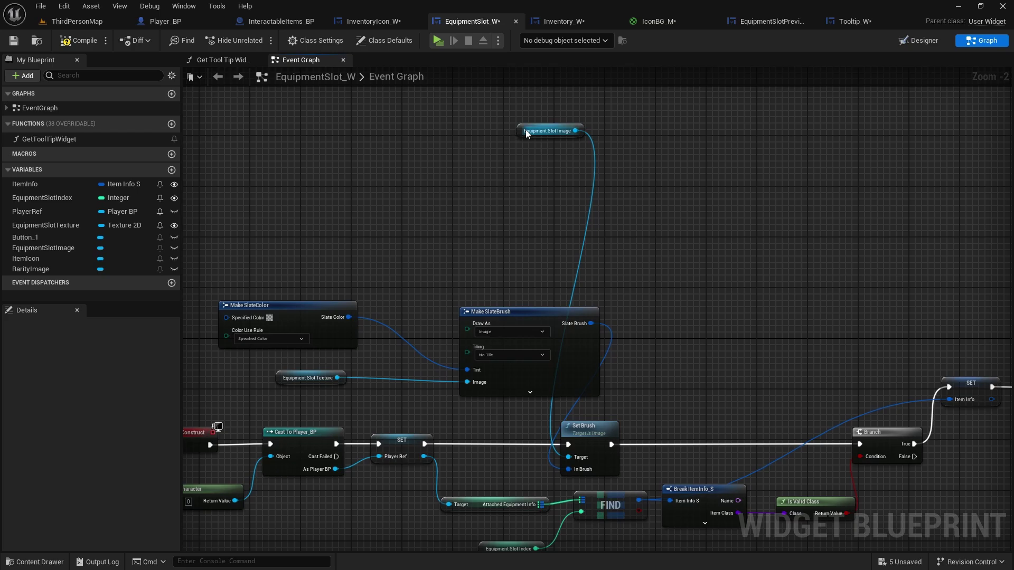
left_click_drag(526, 132, 379, 258)
left_click(633, 306)
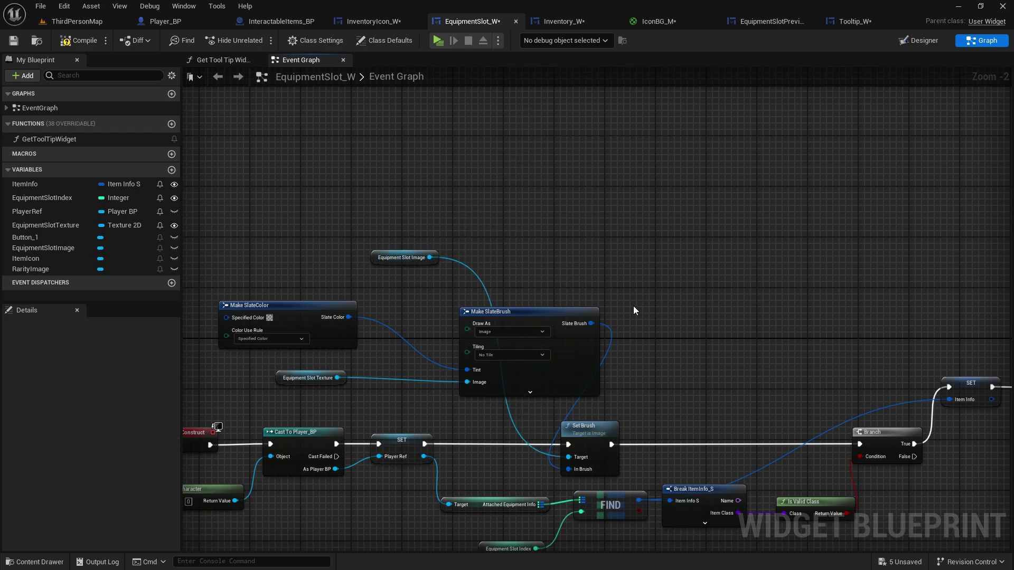
- Connect the SetEquipmentIcon event directly to its Branch, align the event node, then compile and save EquipmentSlot_W
scroll(658, 378, "up", 2)
right_click_drag(658, 378, 717, 74)
scroll(674, 310, "down", 2)
right_click_drag(675, 310, 792, 74)
right_click_drag(517, 274, 736, 151)
left_click_drag(359, 225, 708, 223)
left_click_drag(544, 201, 538, 207)
left_click(207, 98)
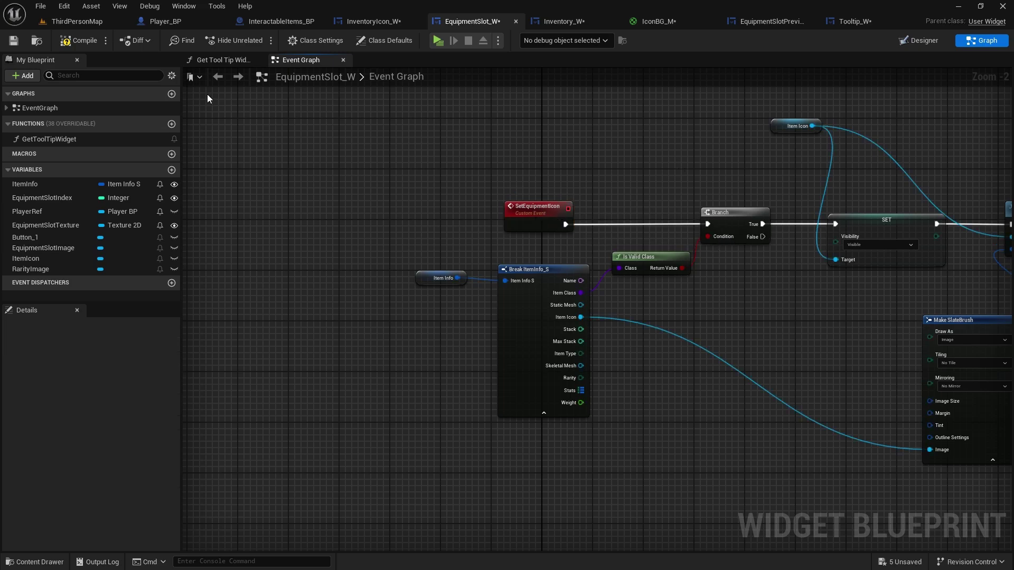
left_click(79, 41)
left_click(14, 41)
- Play the game, pick up the armor pieces and swords, and open the inventory
left_click(438, 40)
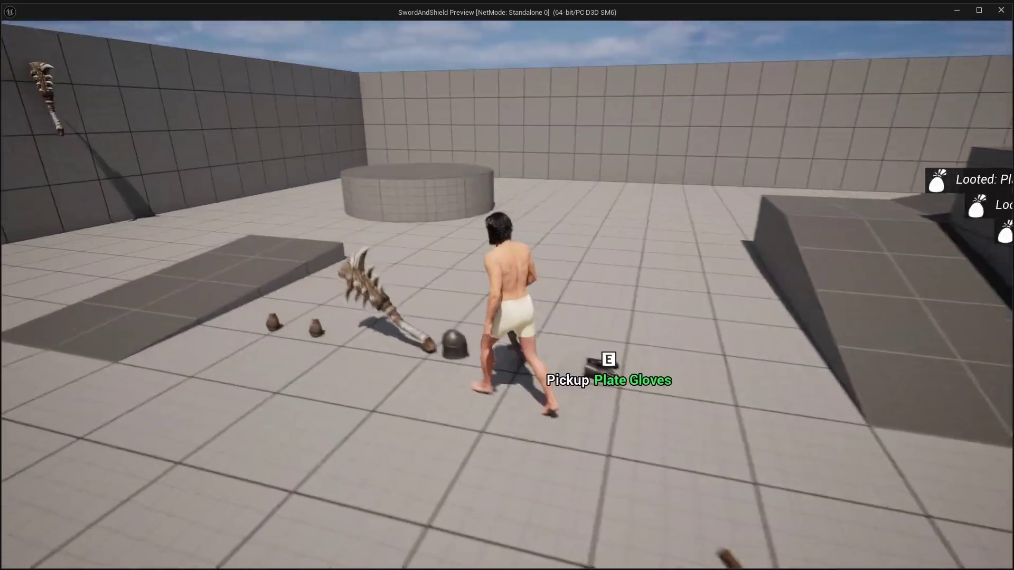
key("e")
key("e")
key("Tab")
- Equip the Plate Armor, Iron Sword, Plate Boots, Plate Pants and Plate Gloves, check their slot icons, and stop playing
right_click(625, 173)
right_click(625, 174)
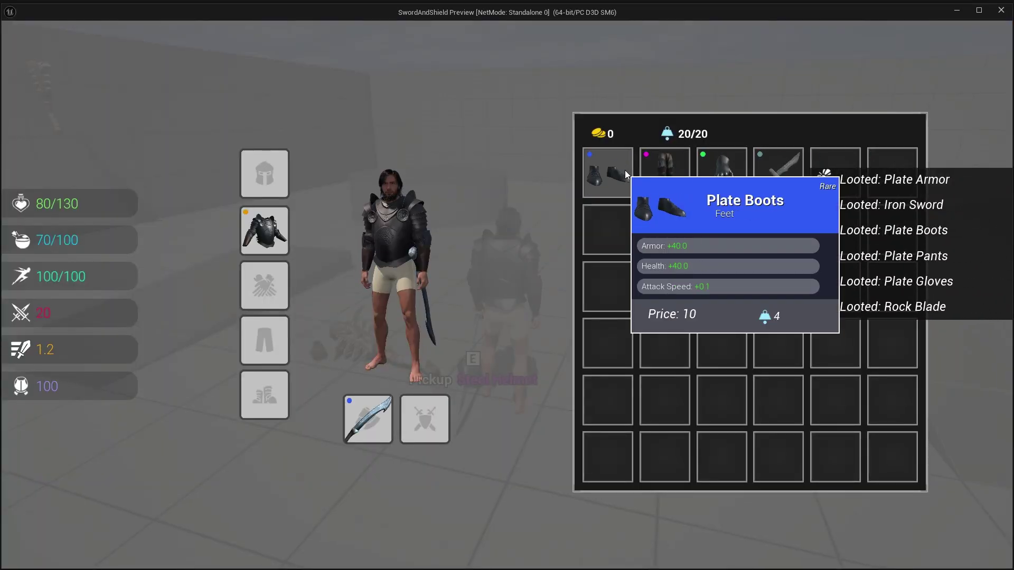
right_click(626, 173)
right_click(627, 175)
right_click(628, 174)
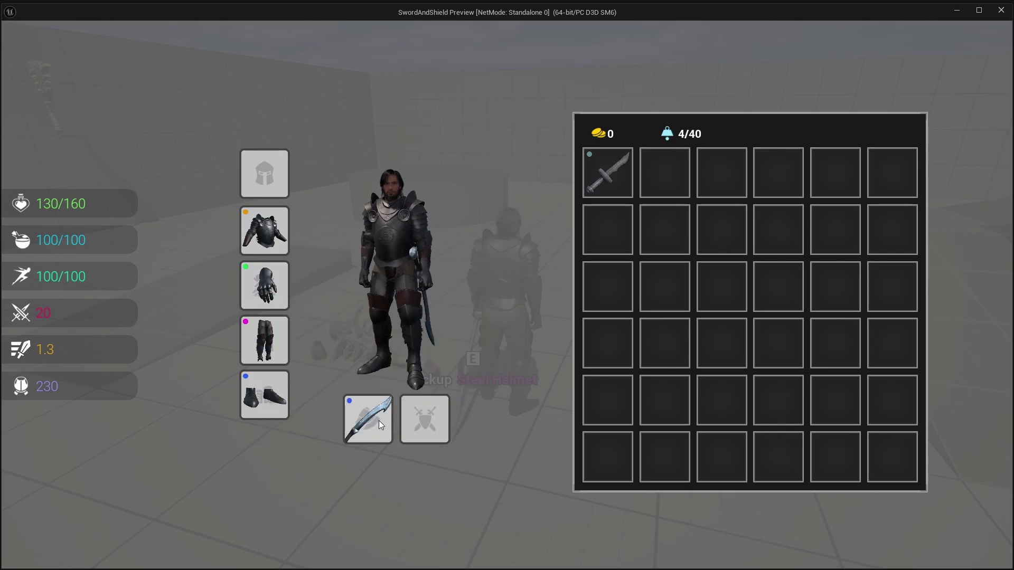
key("i")
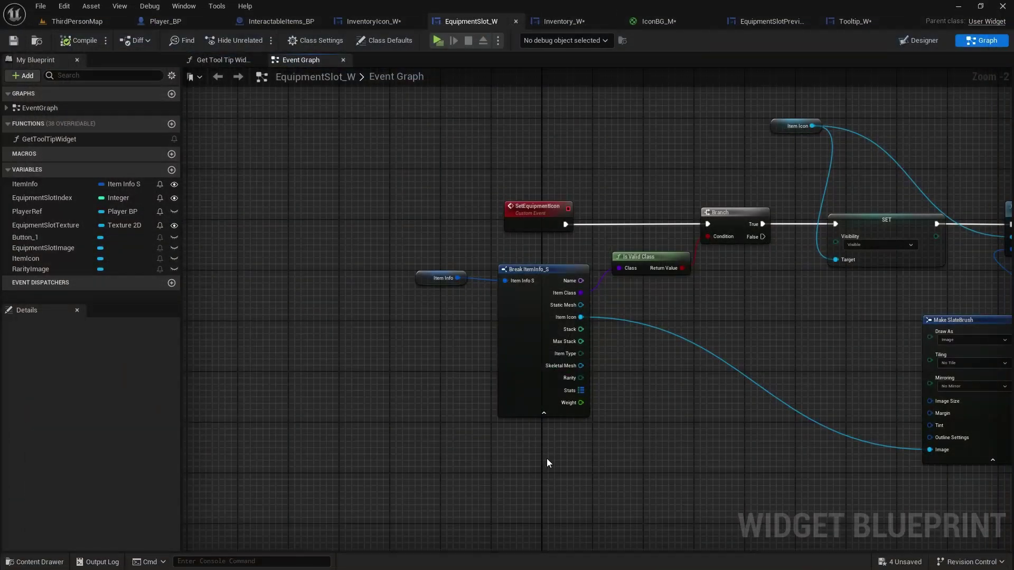
- Shift the SetEquipmentIcon event, Item Info, Break ItemInfo_S, Is Valid Class and Branch nodes away from the Visibility SET to make room
right_click_drag(546, 458, 665, 445)
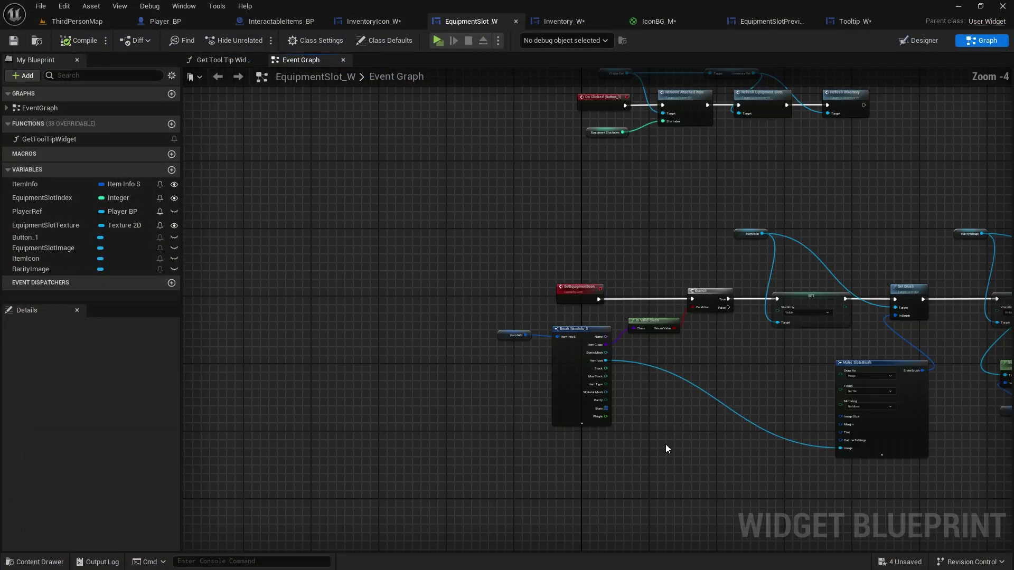
scroll(454, 412, "down", 2)
scroll(525, 432, "up", 2)
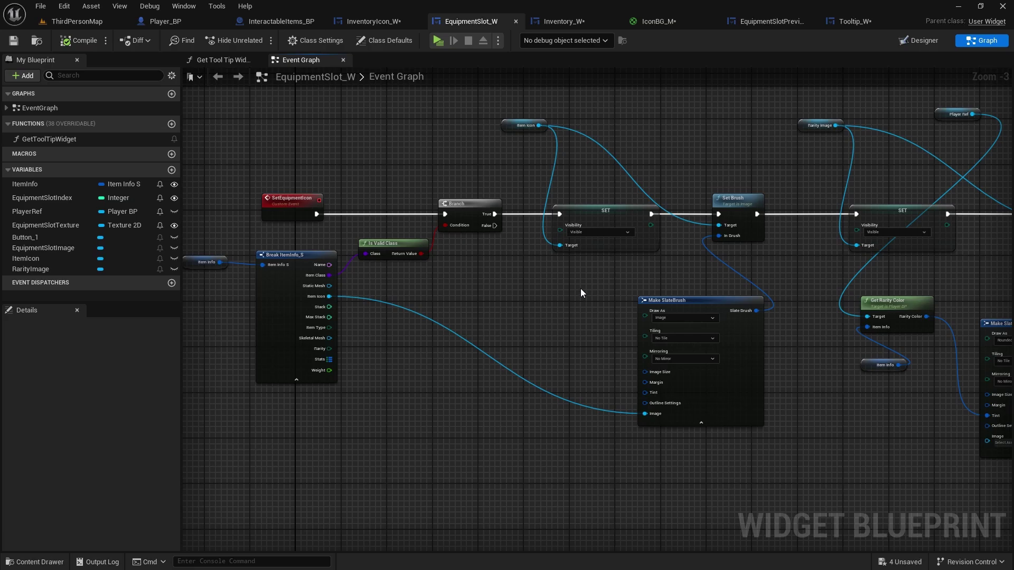
scroll(581, 286, "up", 2)
right_click_drag(657, 263, 844, 288)
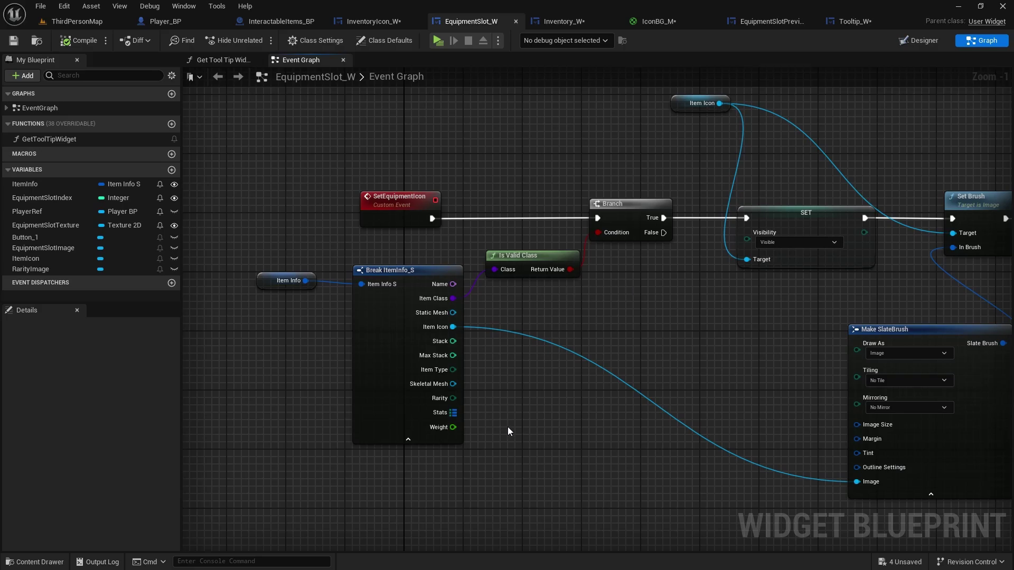
right_click_drag(508, 427, 707, 418)
left_click_drag(470, 398, 657, 207)
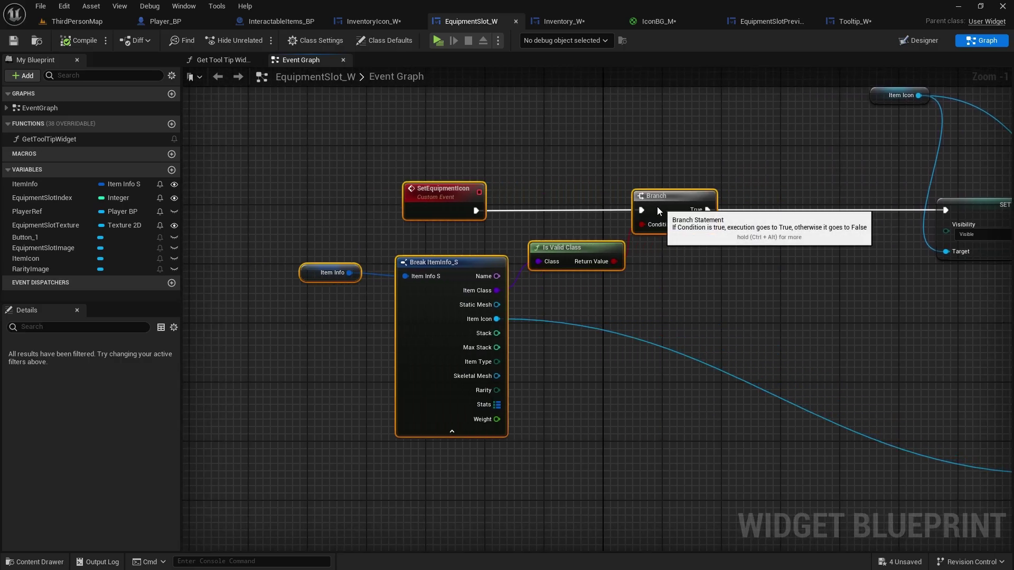
left_click(741, 158)
right_click_drag(740, 158, 608, 265)
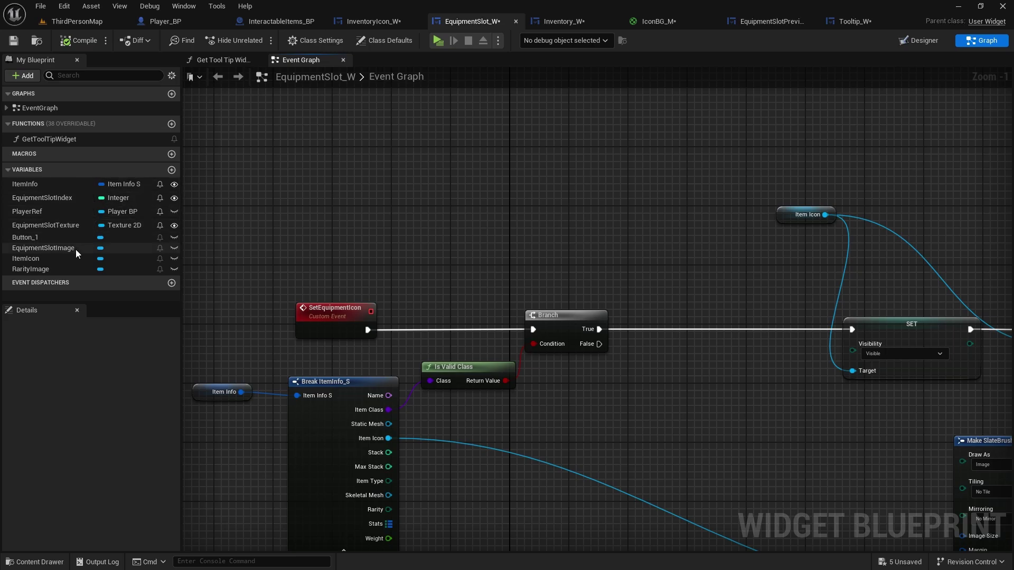
- Add an Equipment Slot Image getter above the Branch and create a Set Visibility function node from it
left_click_drag(54, 249, 651, 281)
left_click(624, 207)
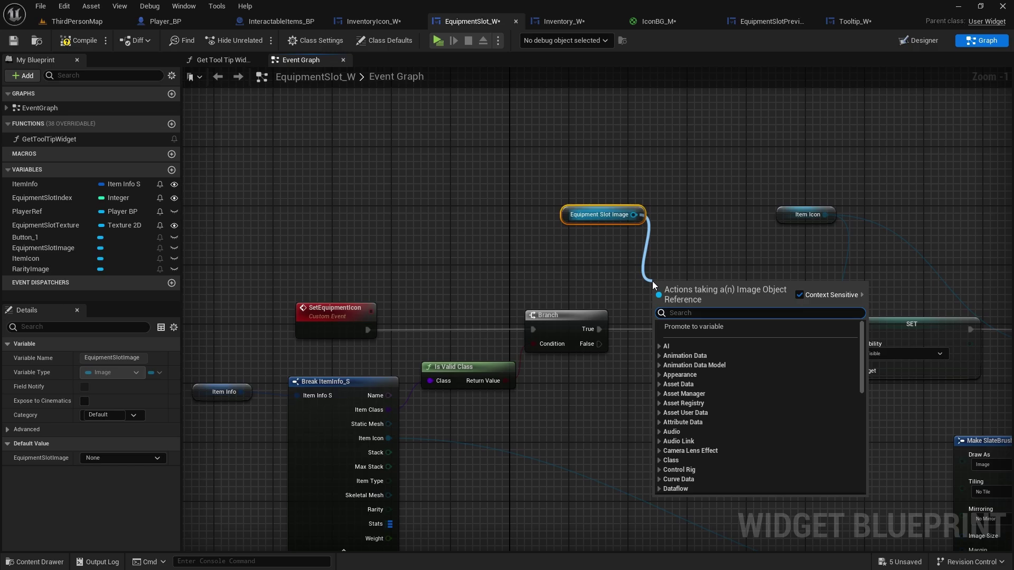
type("set vi")
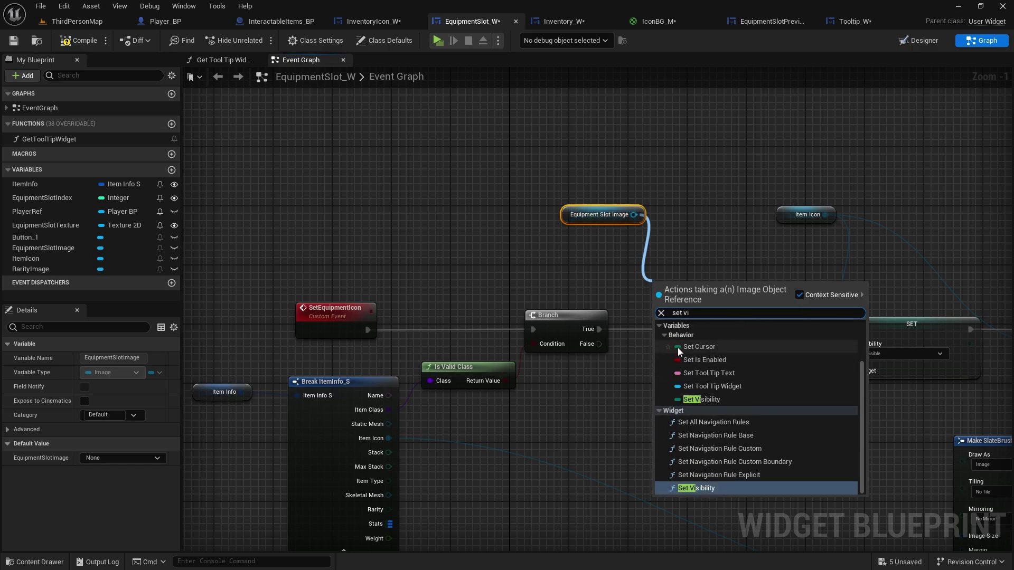
left_click(698, 488)
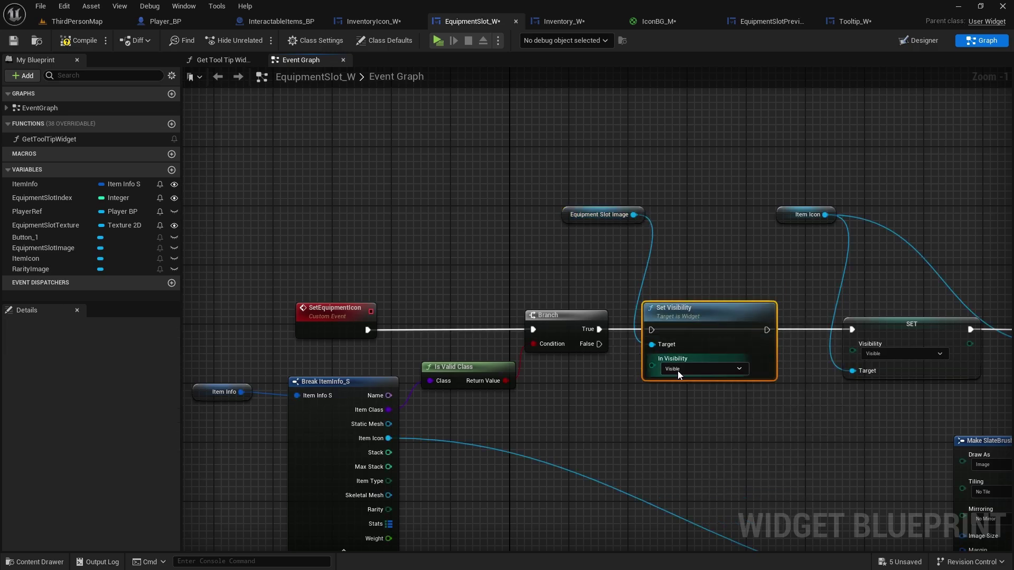
- Set In Visibility to Hidden and wire Set Visibility between the Branch's True output and the Item Icon's Visibility SET
left_click(678, 369)
left_click(679, 392)
left_click_drag(600, 329, 652, 330)
left_click_drag(766, 330, 852, 329)
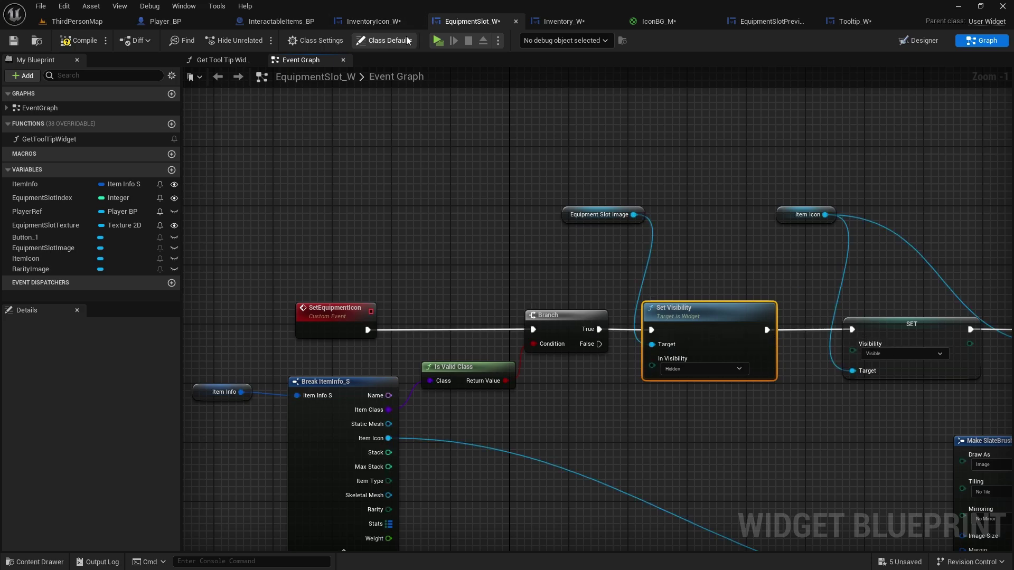
- Start a new play test, loot the Plate Armor, Iron Sword, Plate Boots, Plate Pants and Rock Blade, and open the inventory
left_click(437, 40)
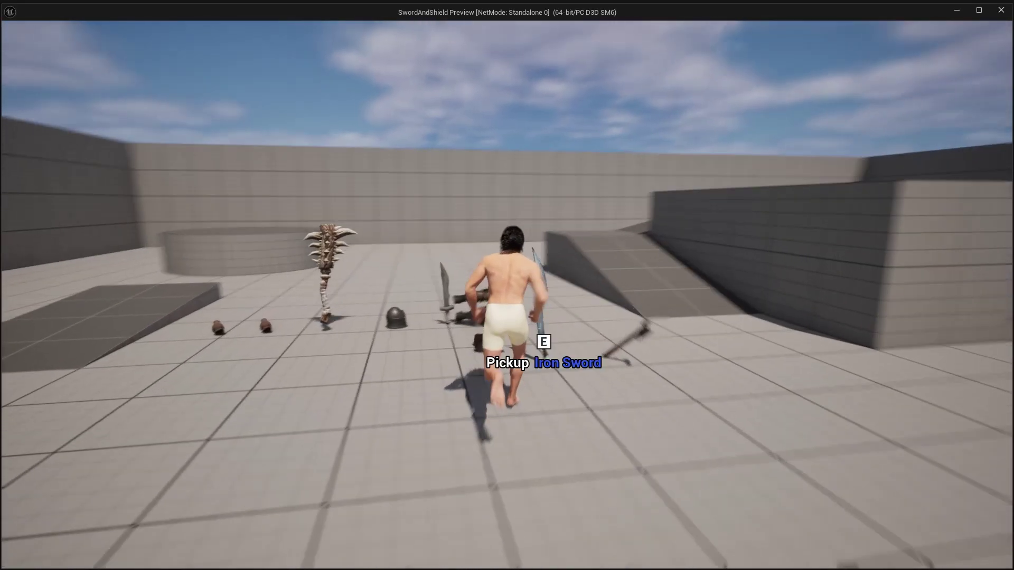
key("e")
key("i")
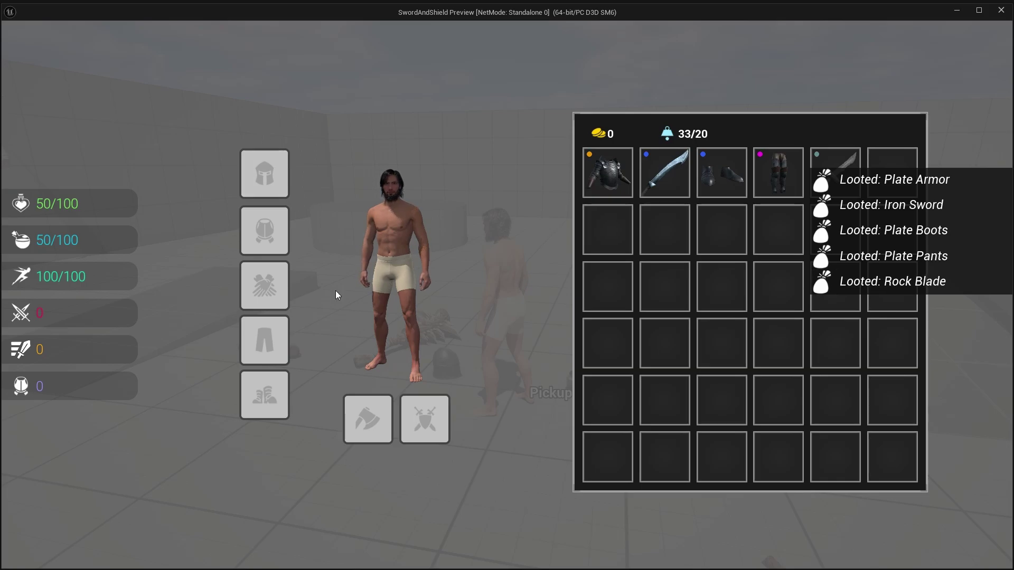
- Equip all five looted items from the inventory to check that their icons replace the slot placeholders
right_click(606, 184)
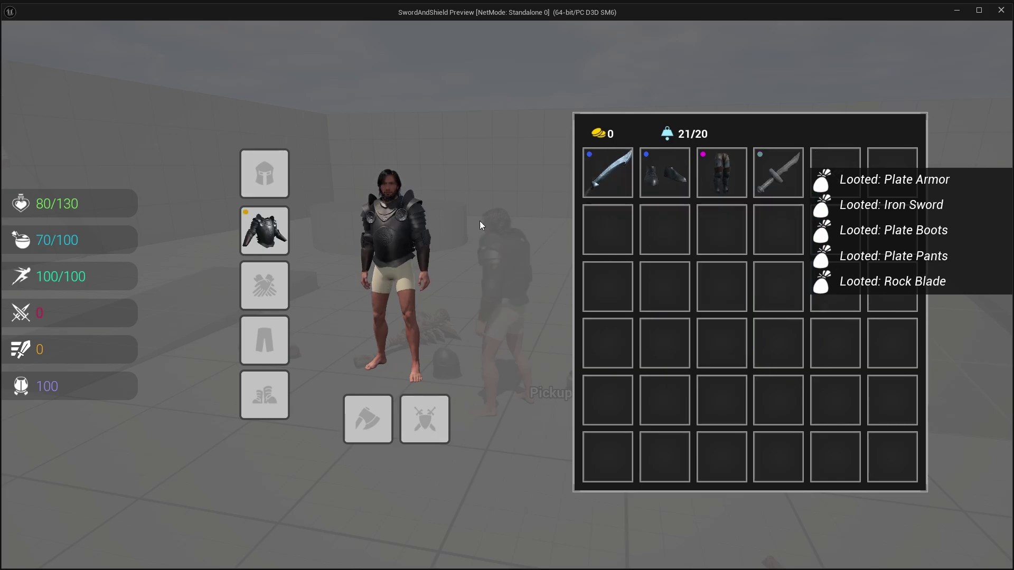
right_click(614, 166)
right_click(614, 166)
right_click(614, 165)
right_click(615, 165)
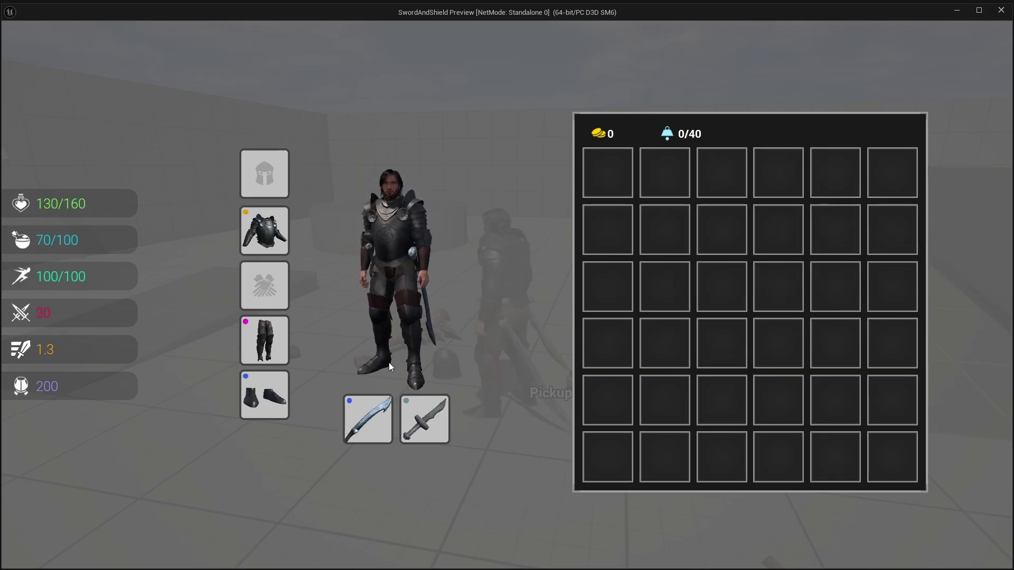
- Unequip both weapons, the boots, pants and armor to check that the slot placeholders return, and stop playing
right_click(415, 439)
right_click(424, 439)
right_click(267, 399)
right_click(263, 338)
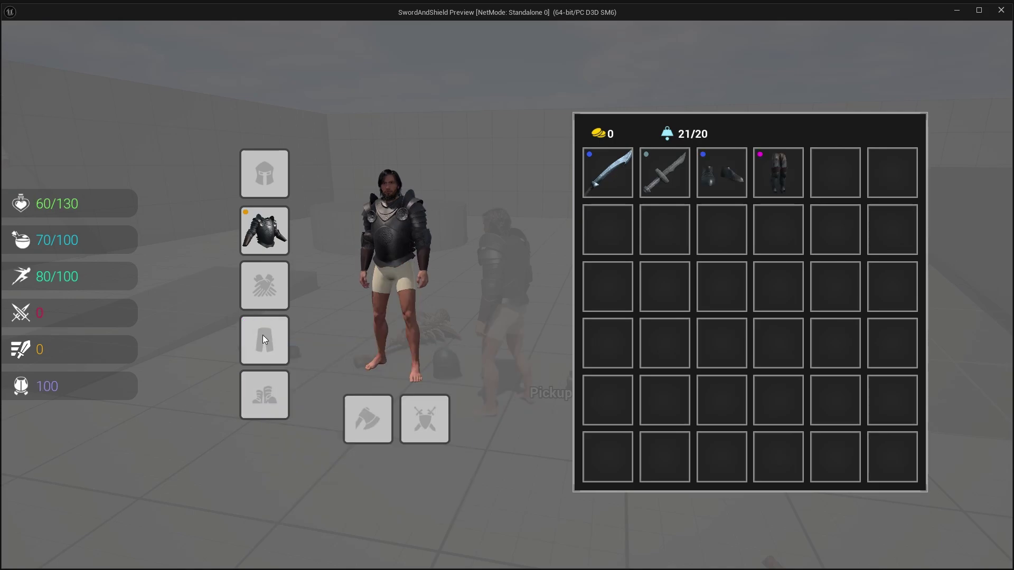
right_click(257, 231)
key("Tab")
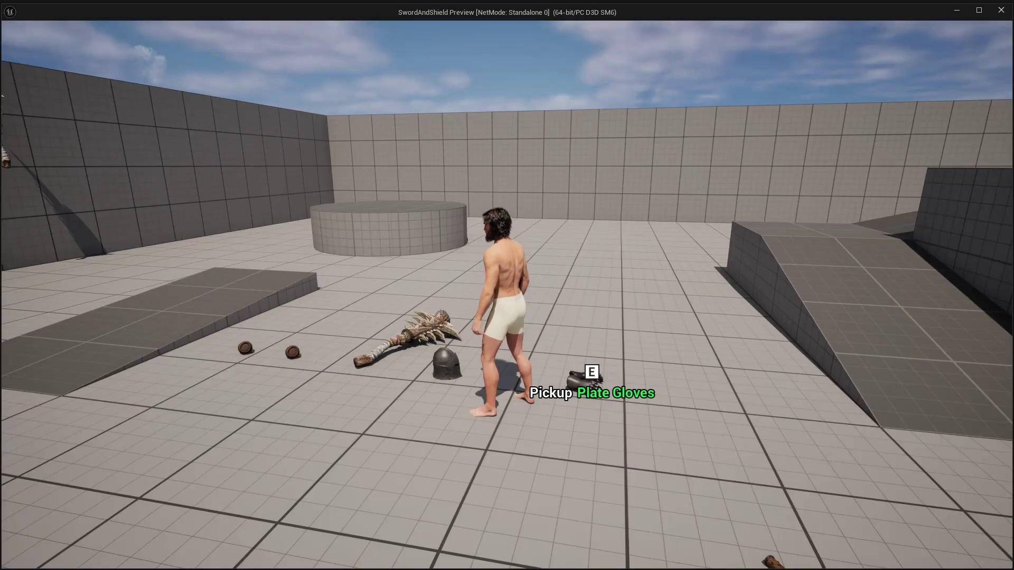
key("Escape")
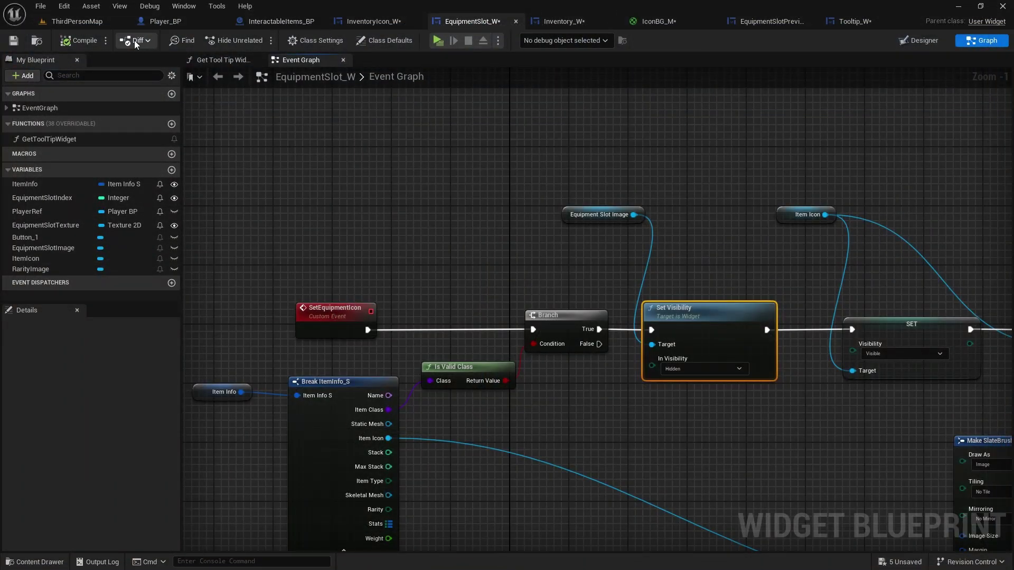
- Look over the placed item pickups and their surroundings in ThirdPersonMap
left_click(87, 22)
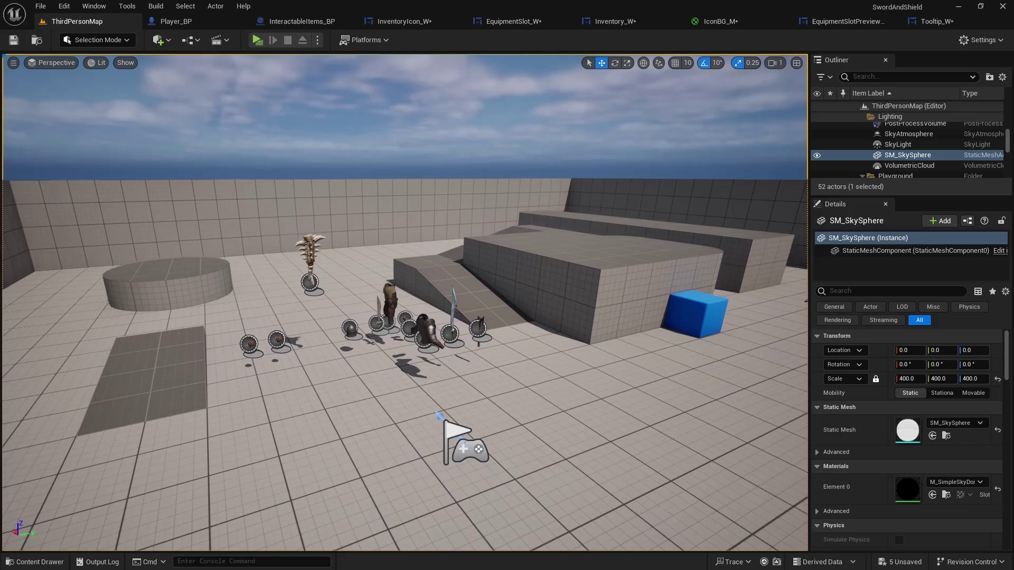
key("s")
mouse_move(137, 137)
right_mouse_down()
mouse_move(106, 137)
mouse_move(153, 132)
right_mouse_up()
key("w")
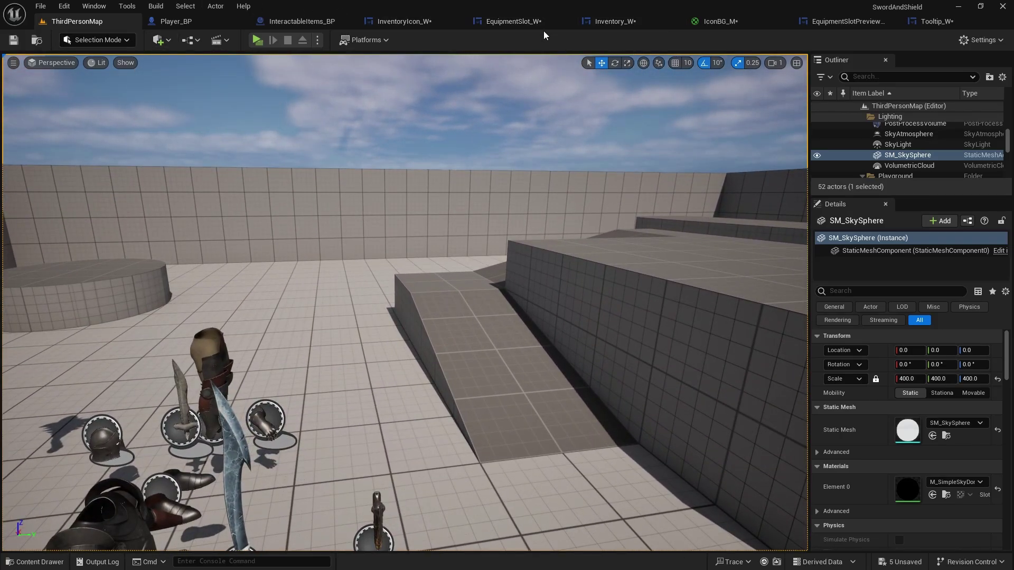
- Switch to Player_BP, play the game from there, and open the empty inventory
left_click(196, 21)
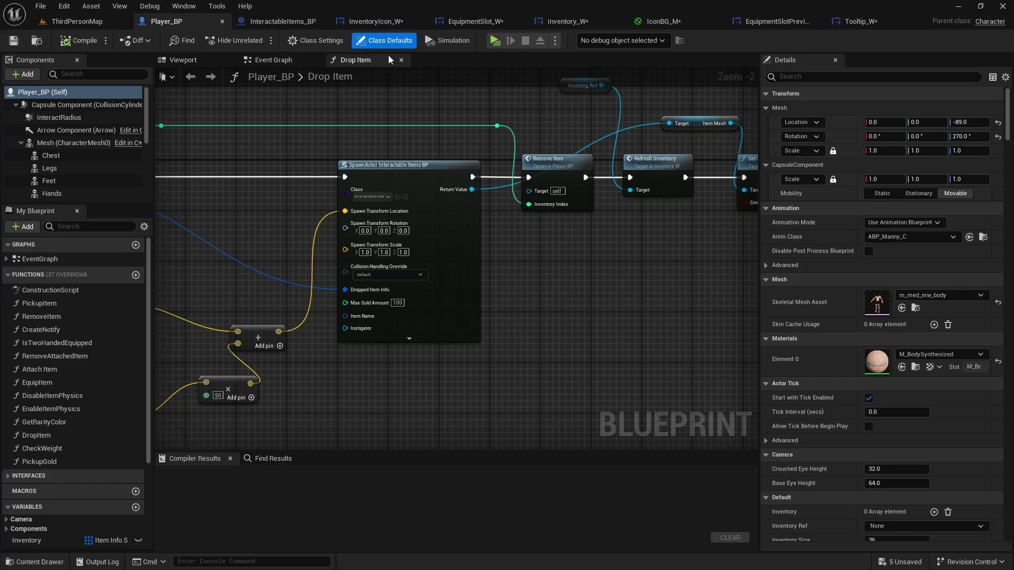
left_click(495, 41)
key("w")
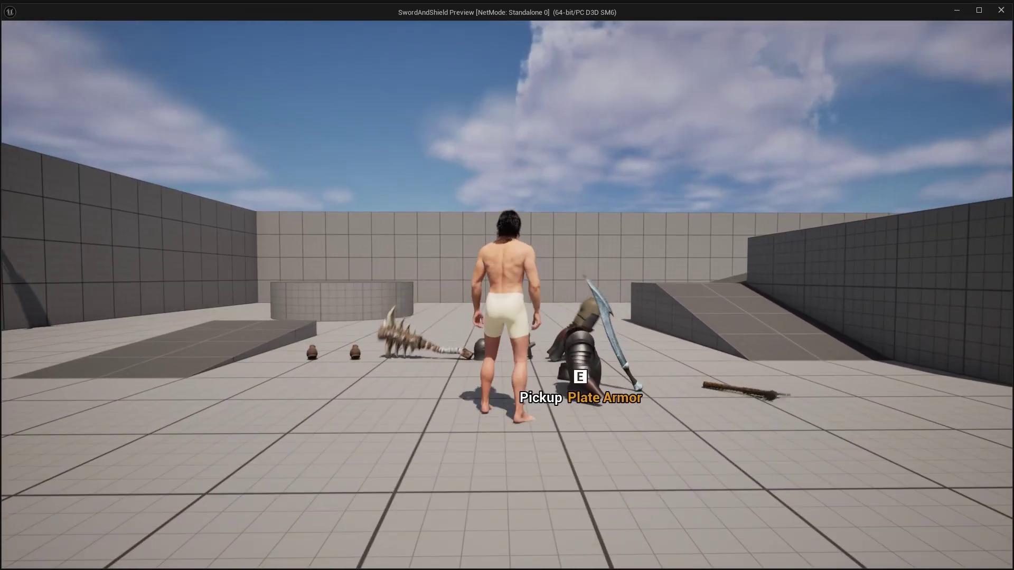
key("i")
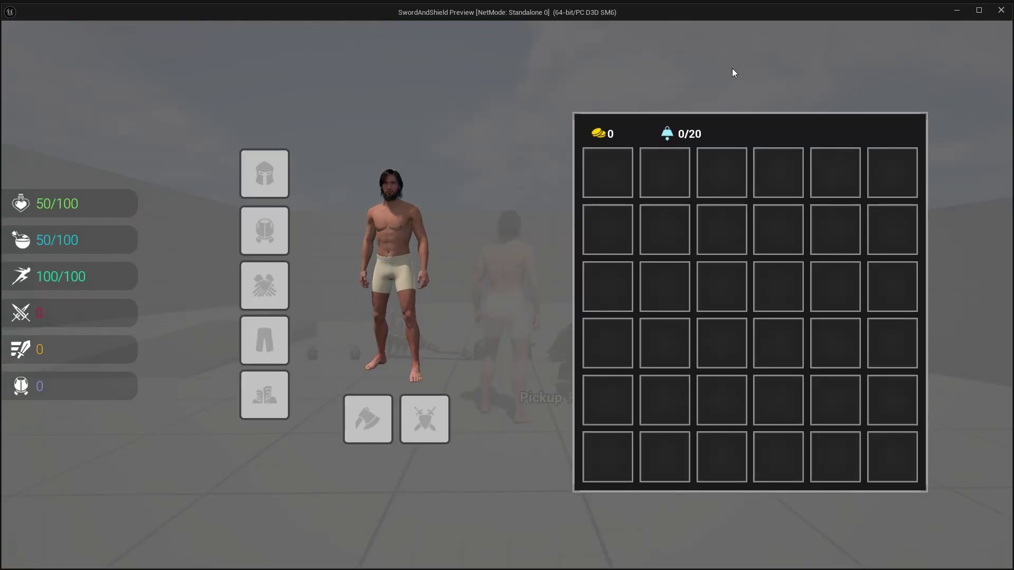